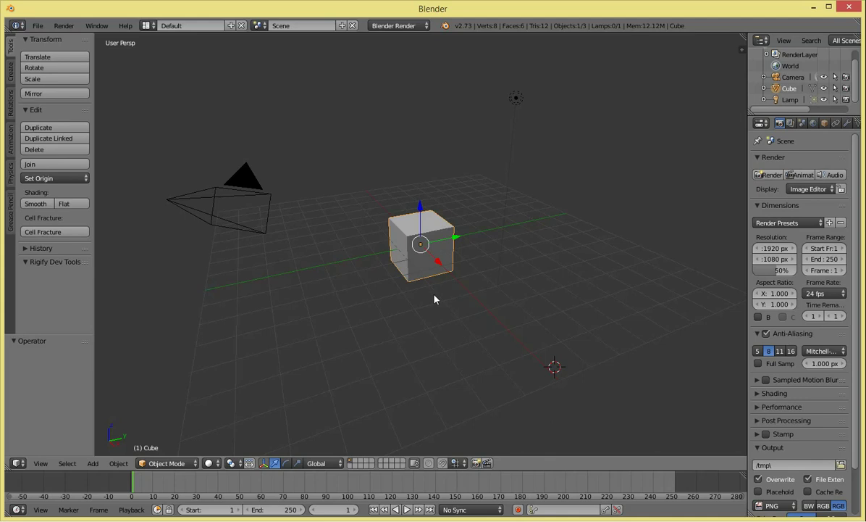
Step: Delete the lamp from the scene
{"action": "mouse_move", "coordinate": [354, 352]}
{"action": "middle_mouse_down"}
{"action": "mouse_move", "coordinate": [456, 329]}
{"action": "mouse_move", "coordinate": [404, 340]}
{"action": "middle_mouse_up"}
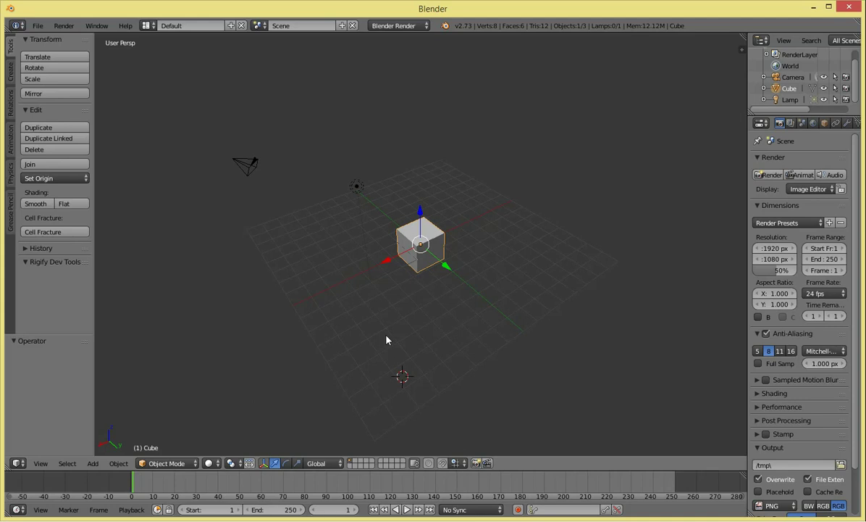
{"action": "mouse_move", "coordinate": [415, 323]}
{"action": "middle_mouse_down"}
{"action": "mouse_move", "coordinate": [393, 312]}
{"action": "mouse_move", "coordinate": [468, 261]}
{"action": "mouse_move", "coordinate": [452, 253]}
{"action": "mouse_move", "coordinate": [465, 248]}
{"action": "mouse_move", "coordinate": [445, 257]}
{"action": "mouse_move", "coordinate": [429, 229]}
{"action": "mouse_move", "coordinate": [450, 238]}
{"action": "mouse_move", "coordinate": [364, 236]}
{"action": "mouse_move", "coordinate": [471, 226]}
{"action": "mouse_move", "coordinate": [412, 227]}
{"action": "middle_mouse_up"}
{"action": "middle_click_drag", "start_coordinate": [482, 199], "coordinate": [487, 195]}
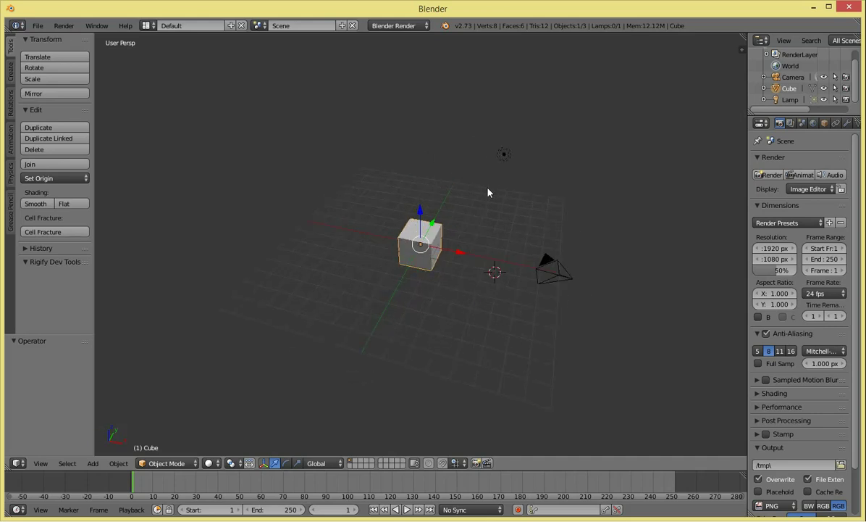
{"action": "middle_click_drag", "start_coordinate": [488, 192], "coordinate": [454, 219]}
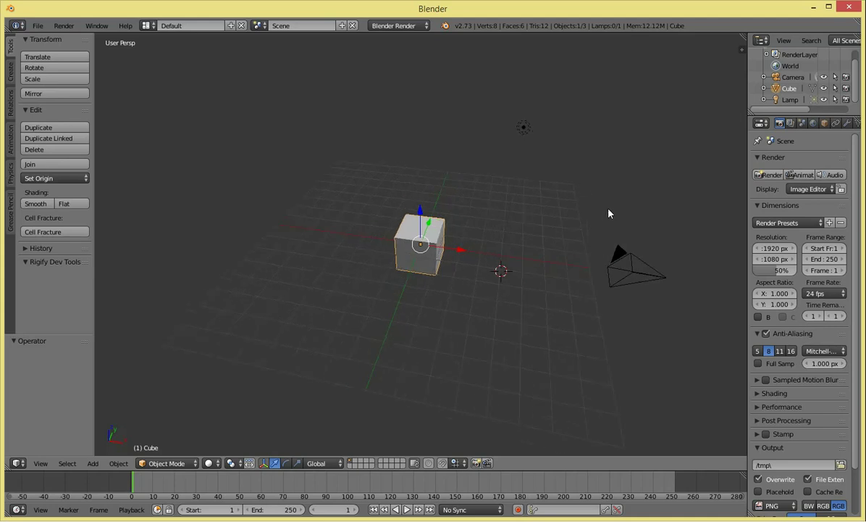
{"action": "right_click", "coordinate": [532, 119]}
{"action": "key", "text": "x"}
{"action": "left_click", "coordinate": [528, 114]}
Step: Select the cube and bring up the Quick Effects options
{"action": "right_click", "coordinate": [427, 259]}
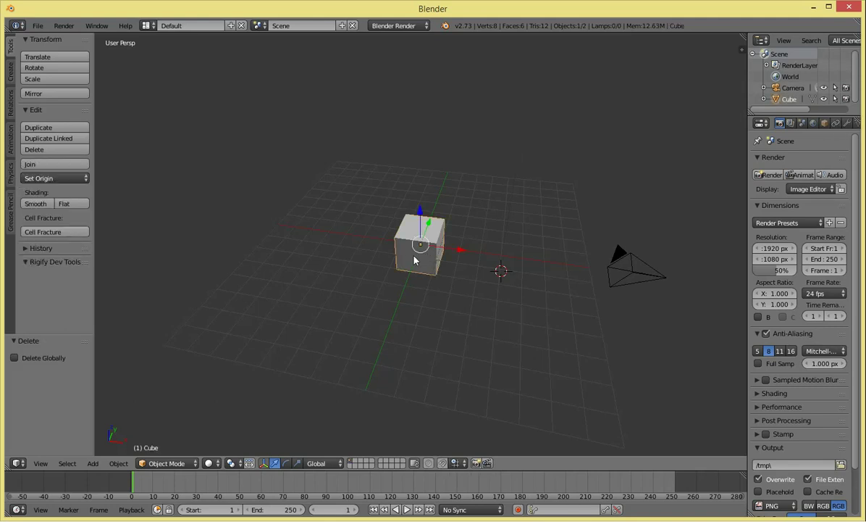
{"action": "middle_click_drag", "start_coordinate": [415, 260], "coordinate": [412, 268]}
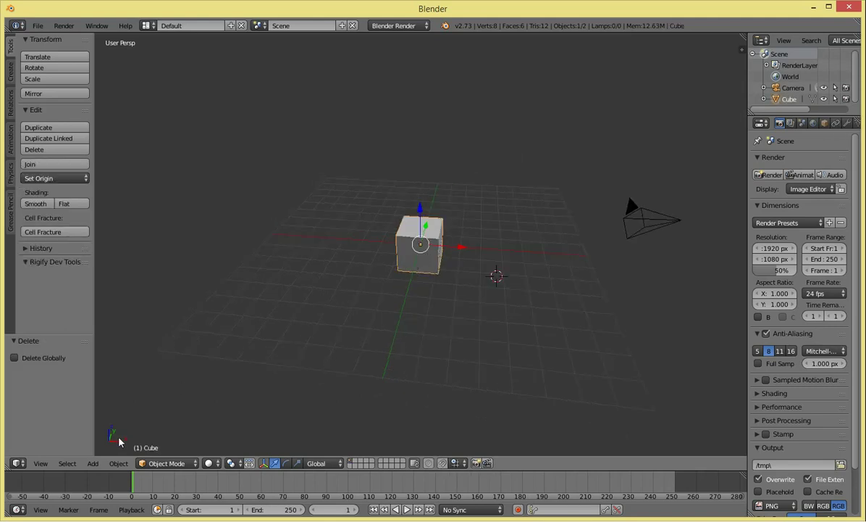
{"action": "left_click", "coordinate": [118, 462]}
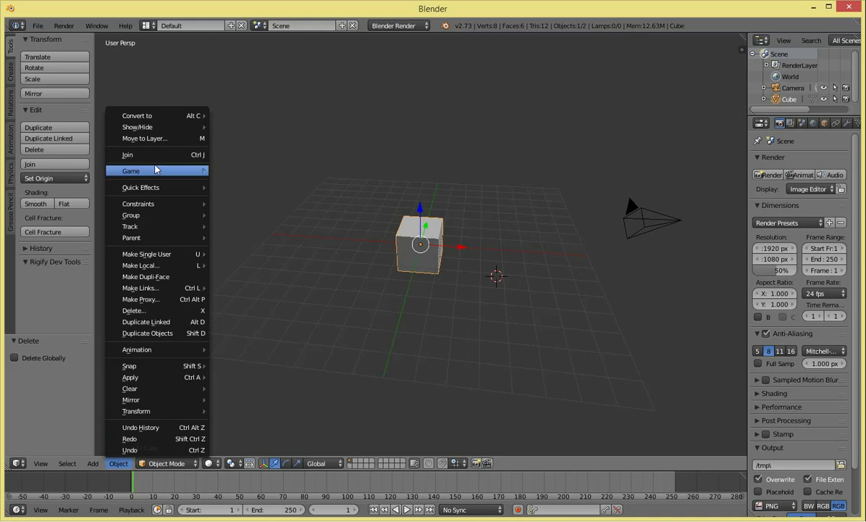
{"action": "mouse_move", "coordinate": [156, 187]}
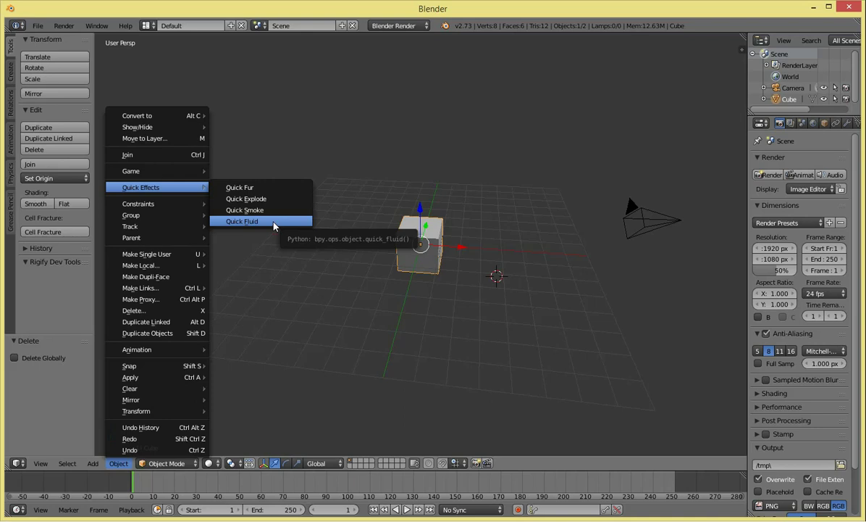
Step: Apply Quick Fluid to the cube and show the wireframe Fluid Domain's physics settings
{"action": "left_click", "coordinate": [274, 226]}
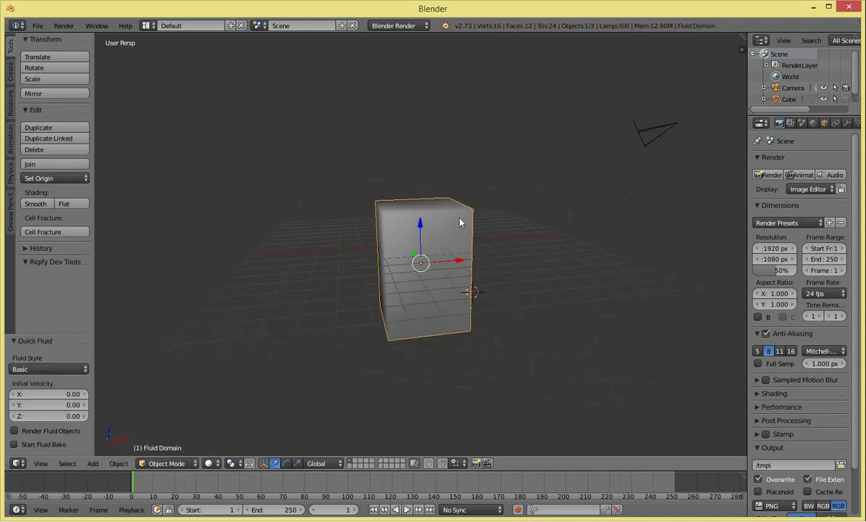
{"action": "key", "text": "a"}
{"action": "right_click", "coordinate": [476, 202]}
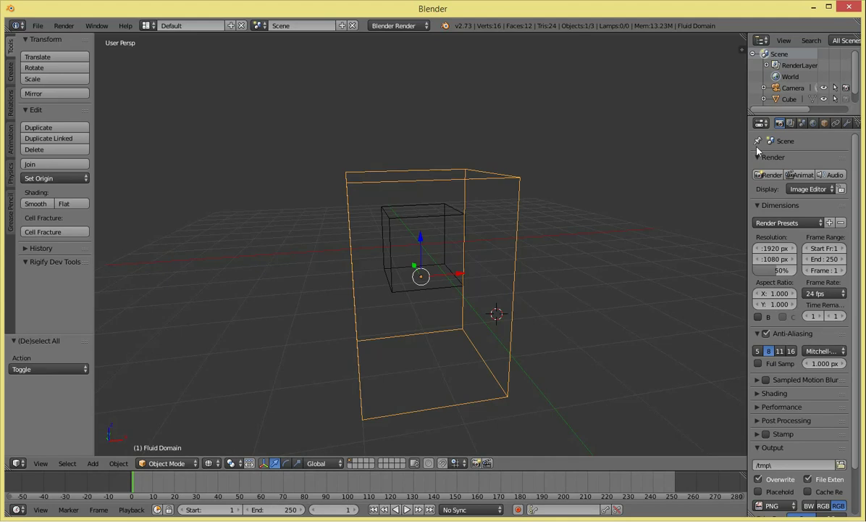
{"action": "left_click_drag", "start_coordinate": [748, 151], "coordinate": [696, 151]}
{"action": "left_click", "coordinate": [851, 123]}
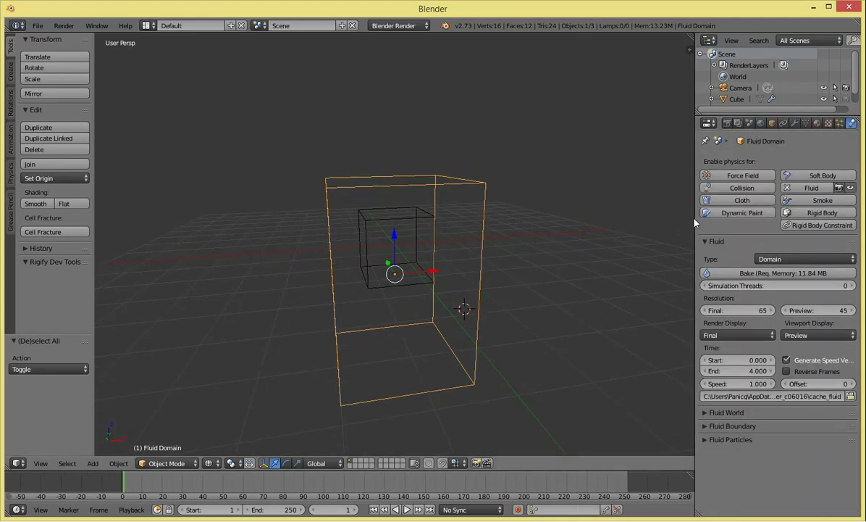
Step: Widen the Properties panel and select the inner cube to check its Fluid type
{"action": "left_click_drag", "start_coordinate": [694, 220], "coordinate": [625, 233]}
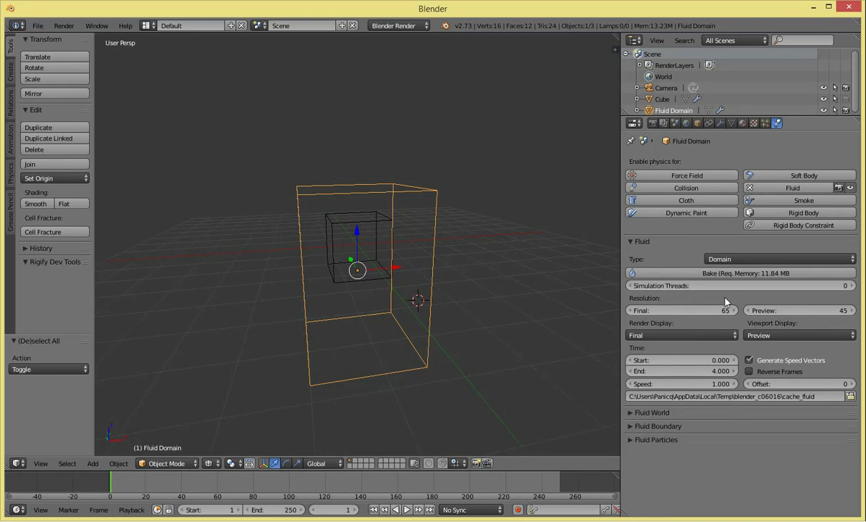
{"action": "right_click", "coordinate": [335, 229]}
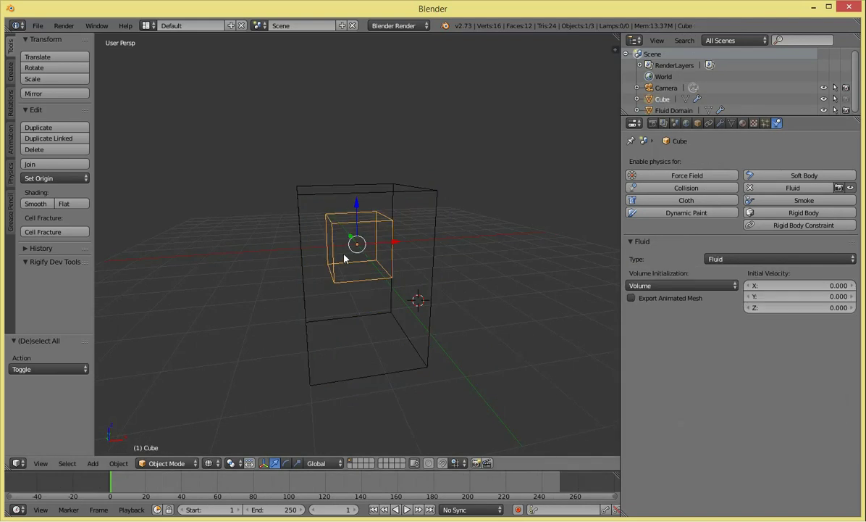
{"action": "middle_click_drag", "start_coordinate": [344, 254], "coordinate": [462, 251]}
{"action": "mouse_move", "coordinate": [382, 246]}
{"action": "middle_mouse_down"}
{"action": "mouse_move", "coordinate": [354, 249]}
{"action": "mouse_move", "coordinate": [356, 241]}
{"action": "middle_mouse_up"}
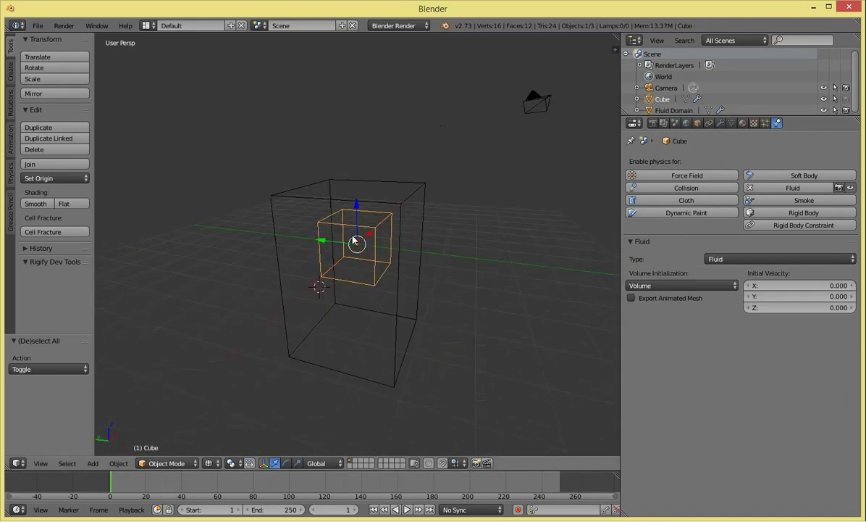
{"action": "left_click", "coordinate": [744, 262]}
Step: From the front view, raise the cube and fluid domain 4 units on Z
{"action": "key", "text": "a"}
{"action": "middle_click_drag", "start_coordinate": [257, 345], "coordinate": [353, 286]}
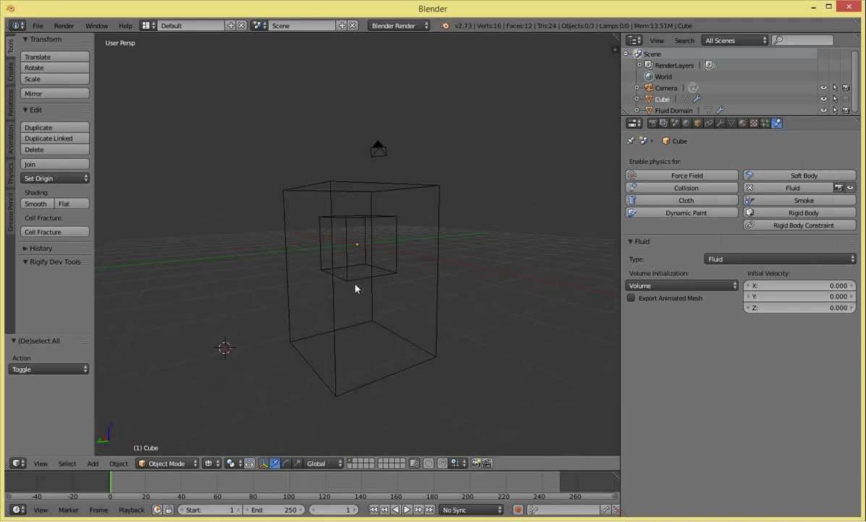
{"action": "key", "text": "KP_1"}
{"action": "key", "text": "b"}
{"action": "left_click_drag", "start_coordinate": [338, 174], "coordinate": [372, 290]}
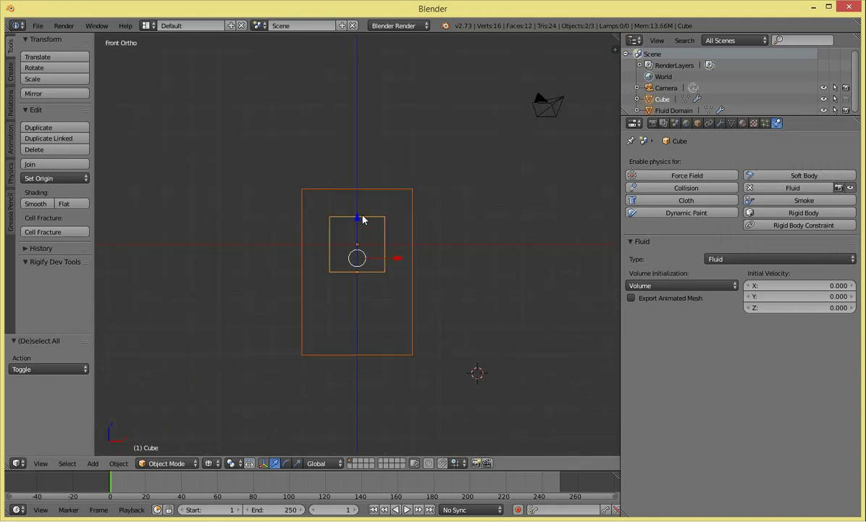
{"action": "key", "text": "g"}
{"action": "key", "text": "z"}
{"action": "left_click", "coordinate": [378, 109]}
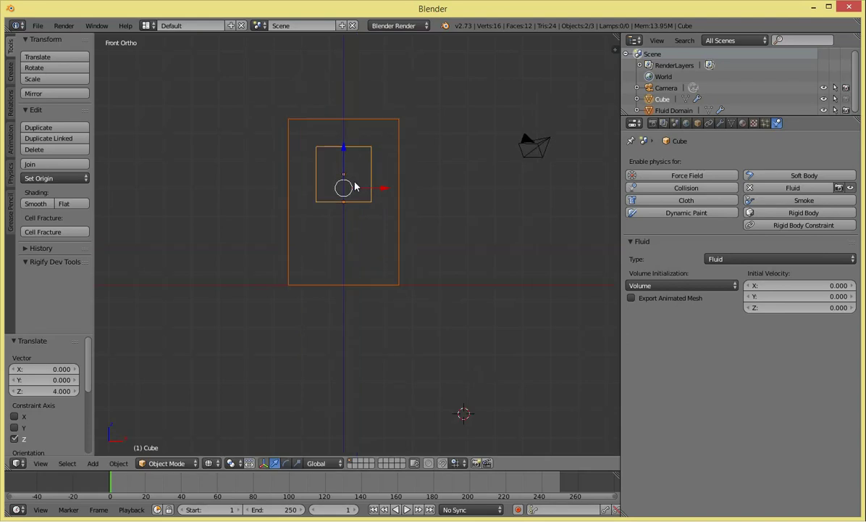
{"action": "scroll", "coordinate": [355, 187], "scroll_direction": "up", "scroll_amount": 2}
Step: Add a Suzanne monkey mesh and move it along Y into the domain below the cube
{"action": "key", "text": "a"}
{"action": "key", "text": "shift+a"}
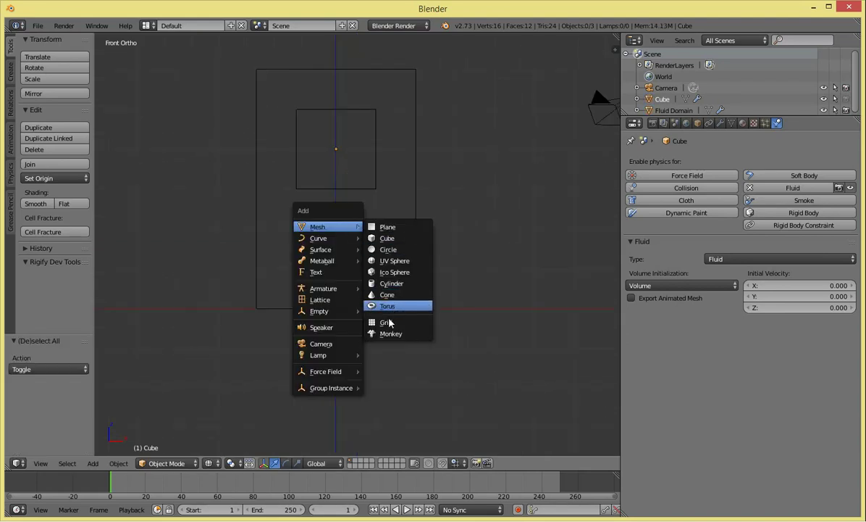
{"action": "left_click", "coordinate": [391, 333]}
{"action": "mouse_move", "coordinate": [434, 291]}
{"action": "middle_mouse_down"}
{"action": "mouse_move", "coordinate": [444, 228]}
{"action": "mouse_move", "coordinate": [352, 304]}
{"action": "mouse_move", "coordinate": [456, 266]}
{"action": "mouse_move", "coordinate": [451, 294]}
{"action": "middle_mouse_up"}
{"action": "key", "text": "g"}
{"action": "key", "text": "y"}
{"action": "left_click", "coordinate": [448, 246]}
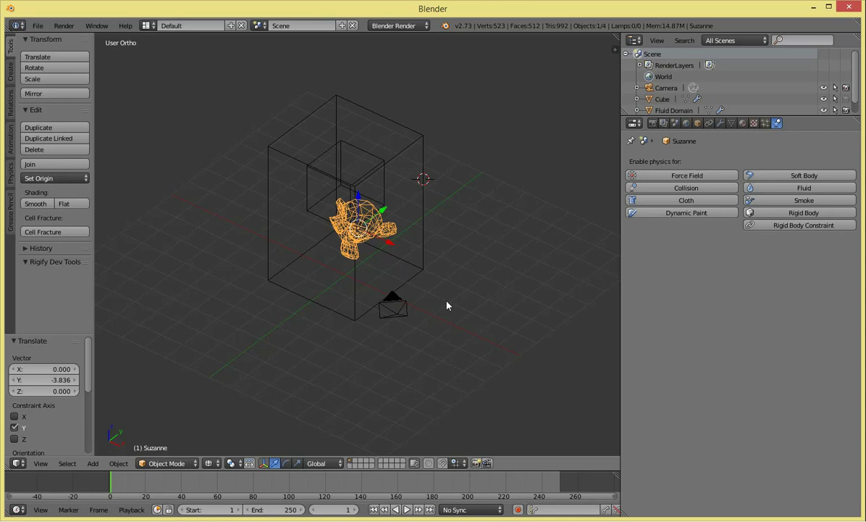
Step: Enable fluid physics on the monkey head and set its type to Obstacle
{"action": "mouse_move", "coordinate": [447, 305]}
{"action": "middle_mouse_down"}
{"action": "mouse_move", "coordinate": [416, 251]}
{"action": "mouse_move", "coordinate": [379, 234]}
{"action": "mouse_move", "coordinate": [463, 210]}
{"action": "middle_mouse_up"}
{"action": "key", "text": "a"}
{"action": "scroll", "coordinate": [413, 251], "scroll_direction": "up", "scroll_amount": 3}
{"action": "right_click", "coordinate": [399, 234]}
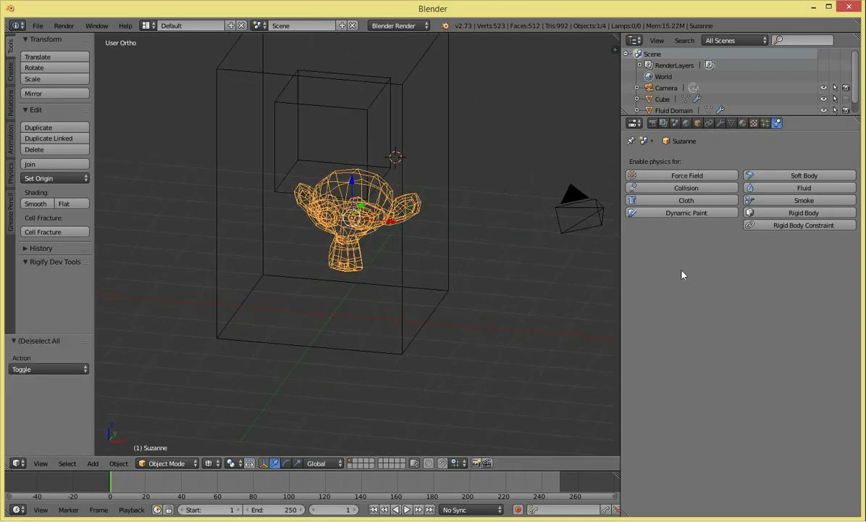
{"action": "left_click", "coordinate": [790, 188]}
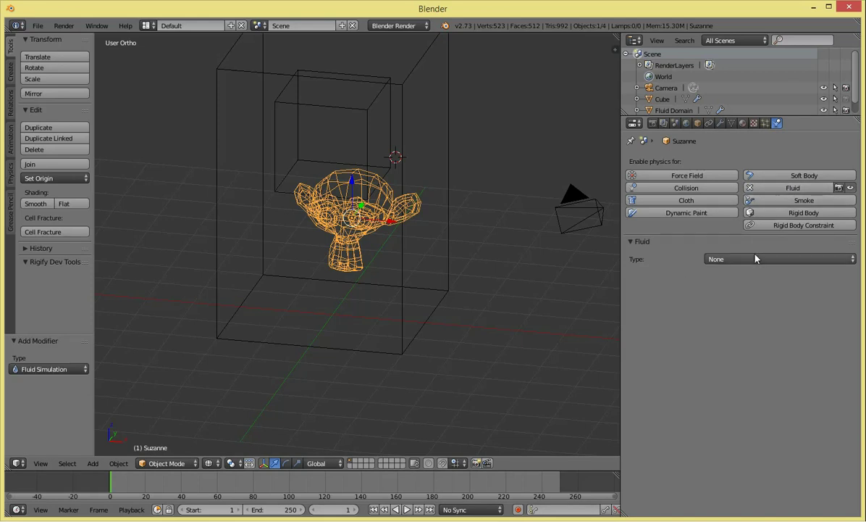
{"action": "left_click", "coordinate": [758, 258]}
{"action": "left_click", "coordinate": [764, 209]}
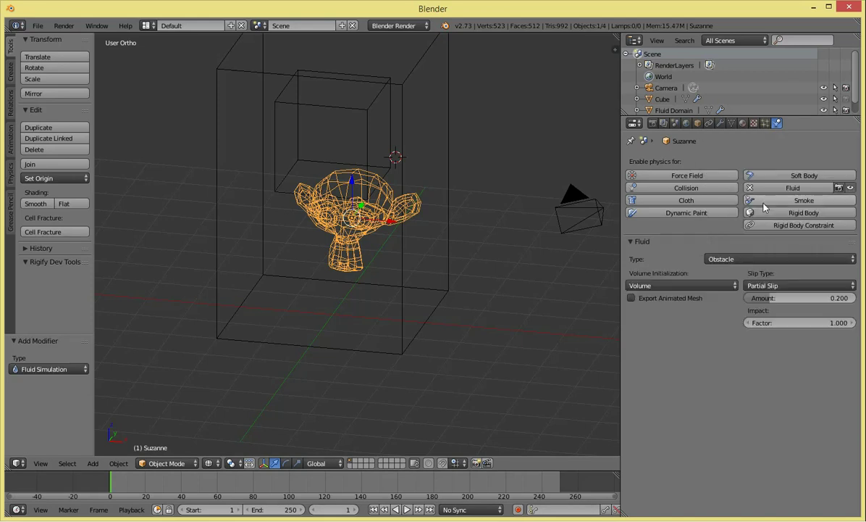
Step: Delete the monkey head
{"action": "middle_click_drag", "start_coordinate": [336, 241], "coordinate": [368, 197]}
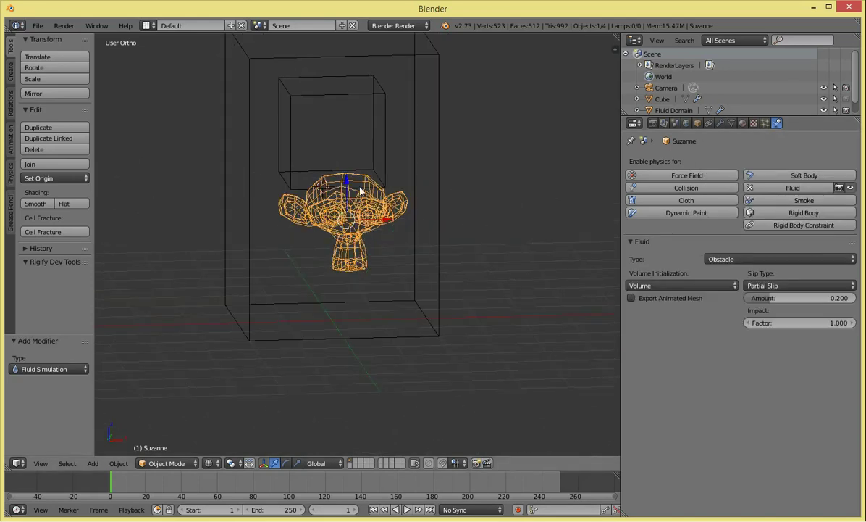
{"action": "key", "text": "x"}
{"action": "left_click", "coordinate": [335, 198]}
Step: Stretch the Fluid Domain along X from the front view
{"action": "key", "text": "KP_1"}
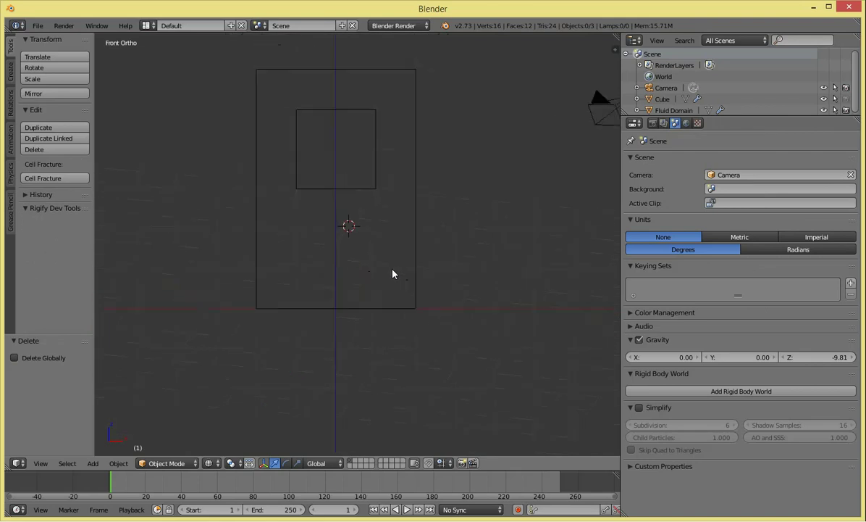
{"action": "scroll", "coordinate": [393, 273], "scroll_direction": "down", "scroll_amount": 1}
{"action": "right_click", "coordinate": [348, 248]}
{"action": "right_click", "coordinate": [354, 275], "text": "shift"}
{"action": "scroll", "coordinate": [329, 171], "scroll_direction": "down", "scroll_amount": 1}
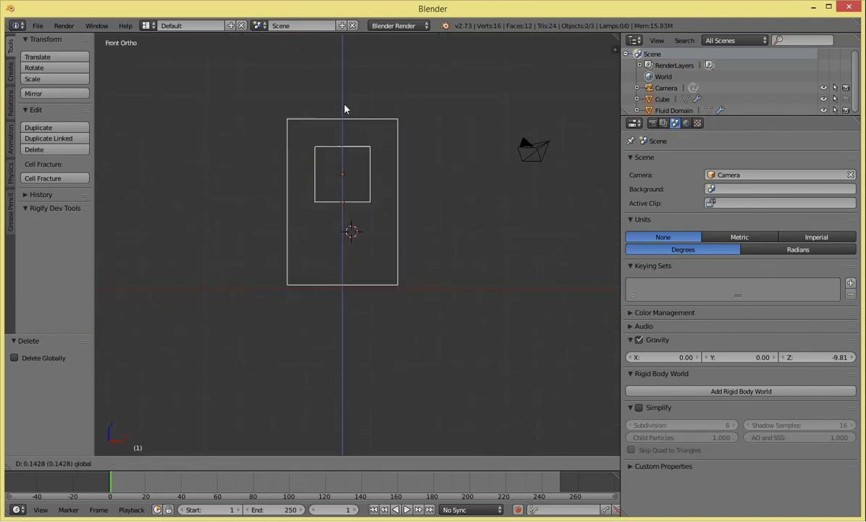
{"action": "key", "text": "a"}
{"action": "right_click", "coordinate": [400, 189]}
{"action": "scroll", "coordinate": [401, 190], "scroll_direction": "down", "scroll_amount": 2}
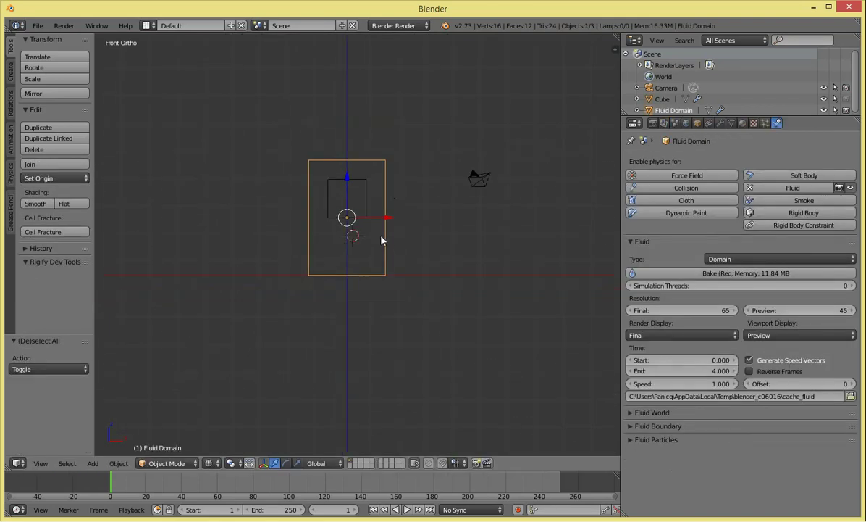
{"action": "key", "text": "s"}
{"action": "key", "text": "x"}
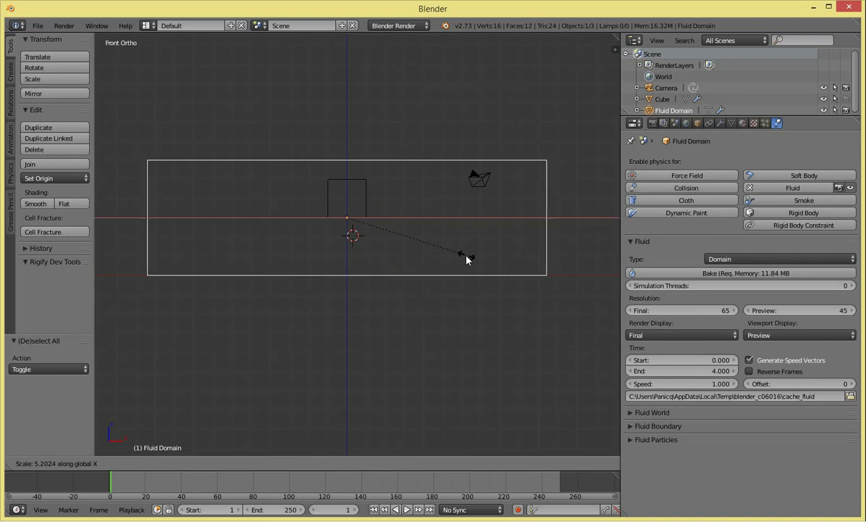
{"action": "left_click", "coordinate": [458, 245]}
Step: Resize the domain's depth, then return to wireframe display
{"action": "middle_click_drag", "start_coordinate": [459, 246], "coordinate": [393, 258]}
{"action": "key", "text": "z"}
{"action": "key", "text": "s"}
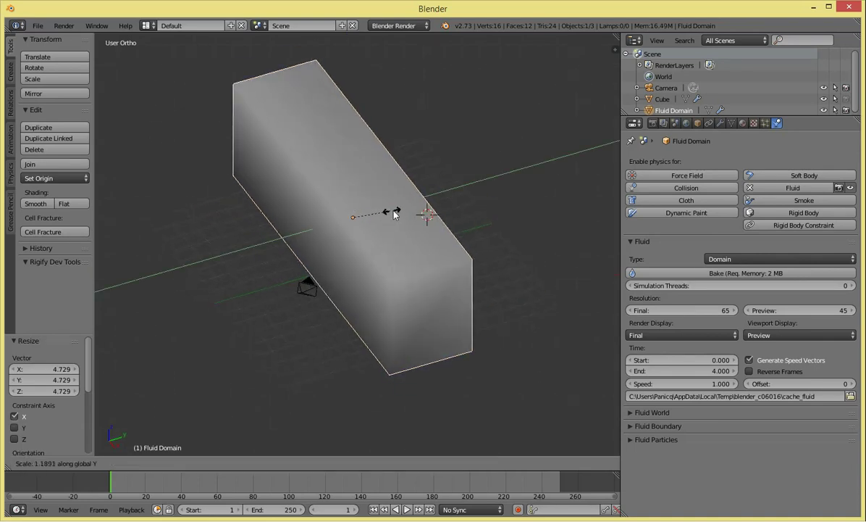
{"action": "left_click", "coordinate": [391, 213]}
{"action": "key", "text": "a"}
{"action": "middle_click_drag", "start_coordinate": [391, 212], "coordinate": [433, 213]}
{"action": "key", "text": "z"}
Step: Move the Cube to the domain's left end and scale it vertically
{"action": "right_click", "coordinate": [344, 226]}
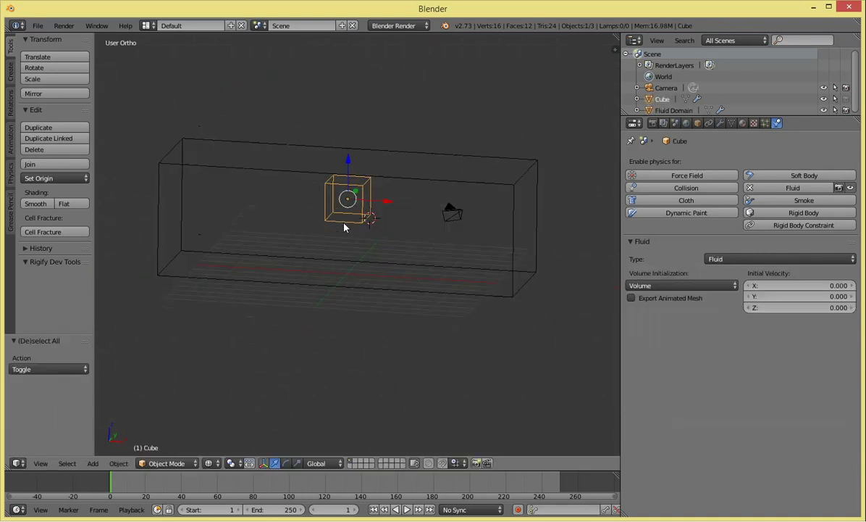
{"action": "key", "text": "KP_1"}
{"action": "key", "text": "s"}
{"action": "left_click", "coordinate": [441, 216]}
{"action": "key", "text": "g"}
{"action": "left_click", "coordinate": [266, 210]}
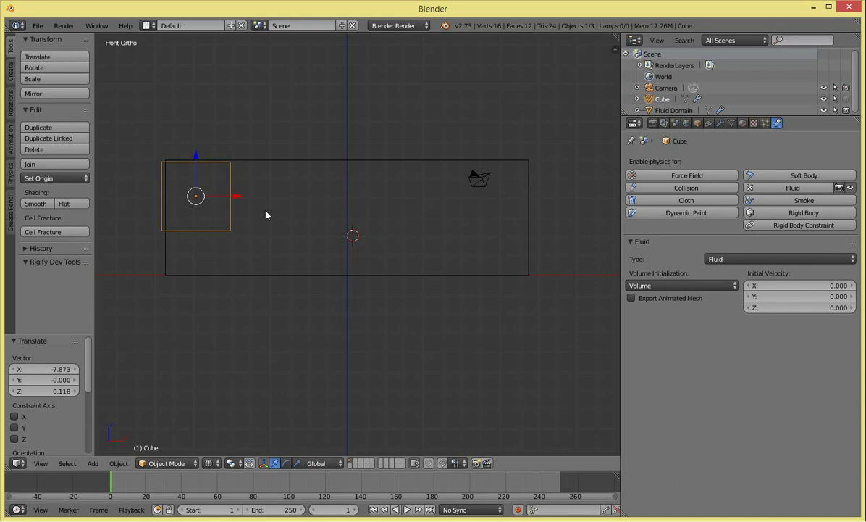
{"action": "middle_click_drag", "start_coordinate": [265, 210], "coordinate": [292, 149], "text": "shift"}
{"action": "key", "text": "s"}
{"action": "key", "text": "z"}
{"action": "left_click", "coordinate": [292, 171]}
Step: Tilt the Cube about 8.5° and stretch it to about 2.1 times its length
{"action": "key", "text": "r"}
{"action": "left_click", "coordinate": [345, 227]}
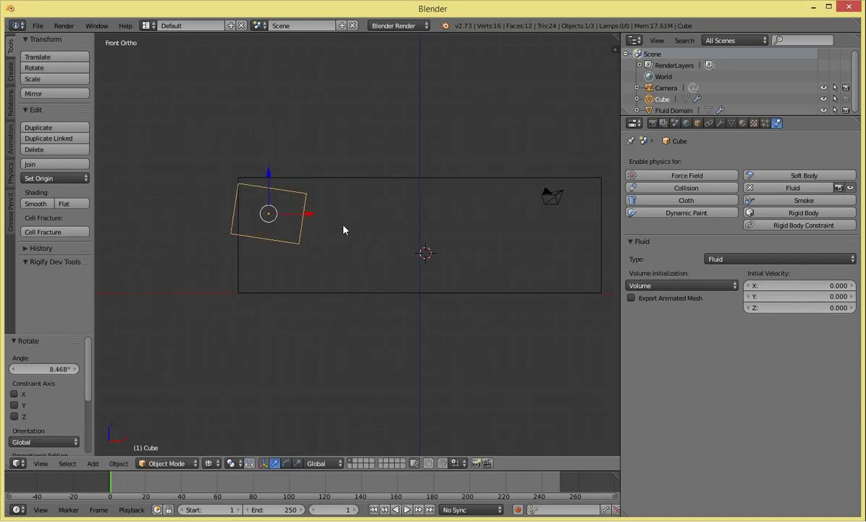
{"action": "key", "text": "s"}
{"action": "key", "text": "x"}
{"action": "key", "text": "x"}
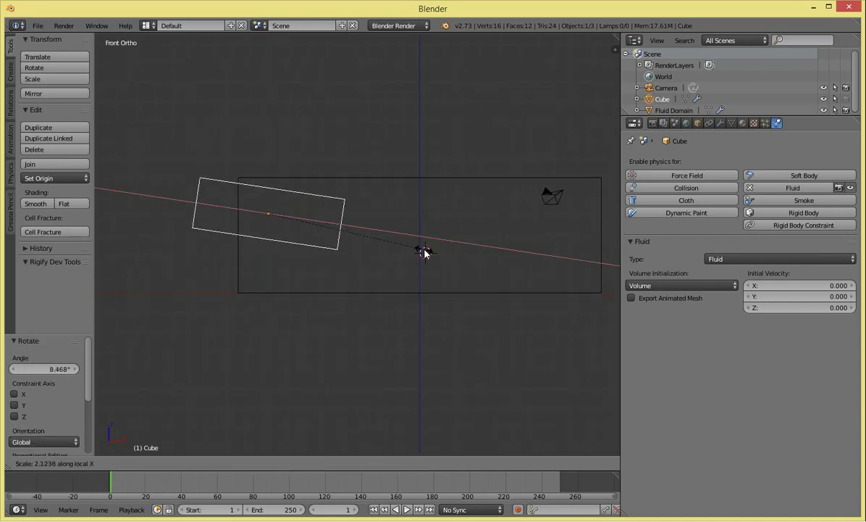
{"action": "left_click", "coordinate": [425, 251]}
{"action": "mouse_move", "coordinate": [425, 252]}
{"action": "middle_mouse_down"}
{"action": "mouse_move", "coordinate": [419, 272]}
{"action": "mouse_move", "coordinate": [378, 321]}
{"action": "mouse_move", "coordinate": [438, 285]}
{"action": "middle_mouse_up"}
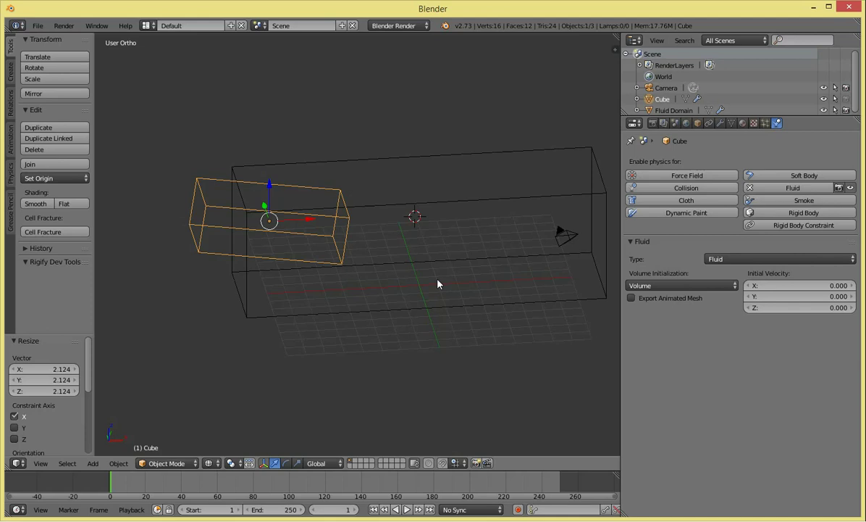
Step: Cancel an extra X resize and re-tilt the Cube to about 5.75°
{"action": "key", "text": "s"}
{"action": "key", "text": "x"}
{"action": "key", "text": "x"}
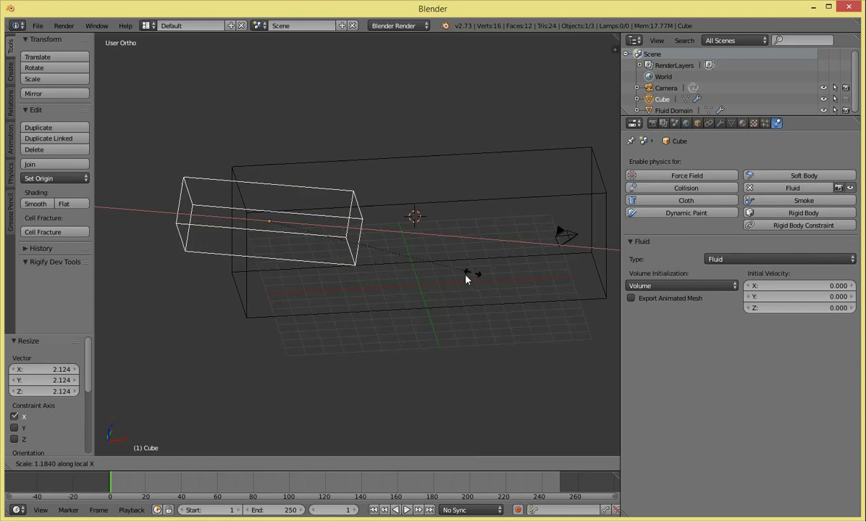
{"action": "right_click", "coordinate": [436, 297]}
{"action": "key", "text": "KP_1"}
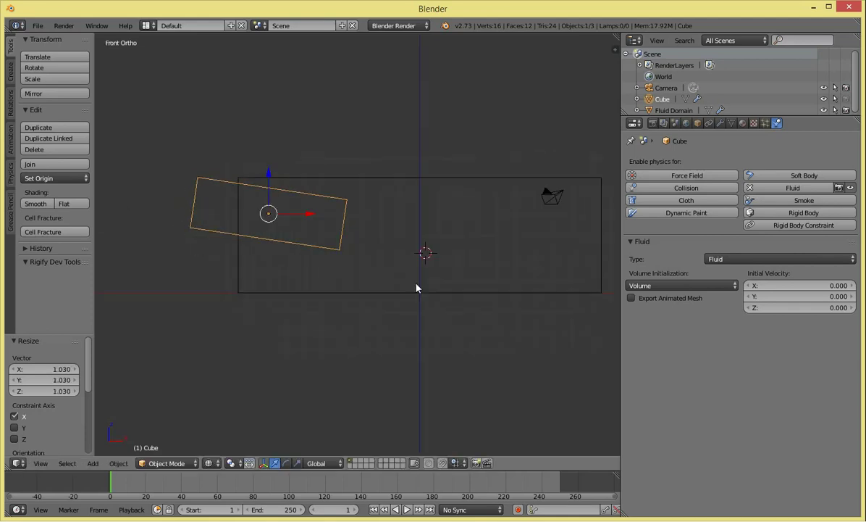
{"action": "key", "text": "r"}
{"action": "left_click", "coordinate": [416, 306]}
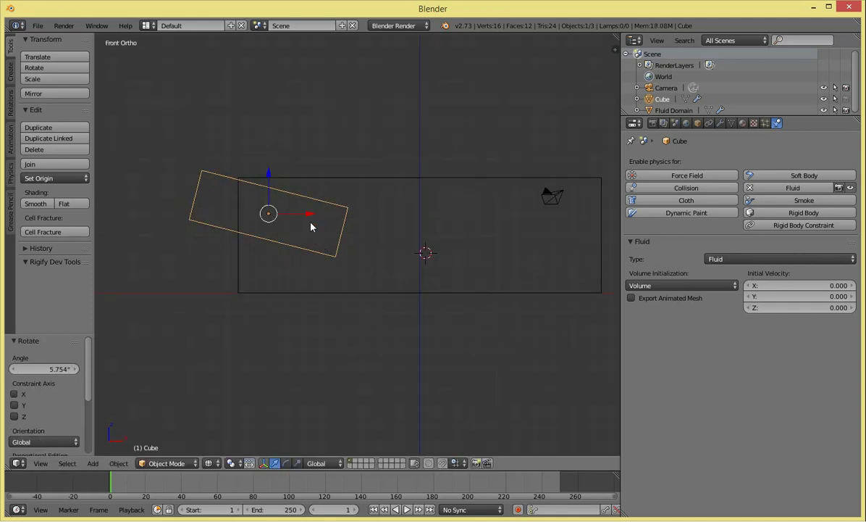
Step: Sketch a freehand grease-pencil fluid path, delete it, and reselect the Cube
{"action": "mouse_move", "coordinate": [279, 226]}
{"action": "left_mouse_down"}
{"action": "mouse_move", "coordinate": [396, 294]}
{"action": "mouse_move", "coordinate": [501, 294]}
{"action": "mouse_move", "coordinate": [544, 217]}
{"action": "mouse_move", "coordinate": [397, 248]}
{"action": "mouse_move", "coordinate": [352, 236]}
{"action": "mouse_move", "coordinate": [277, 236]}
{"action": "left_mouse_up"}
{"action": "key", "text": "n"}
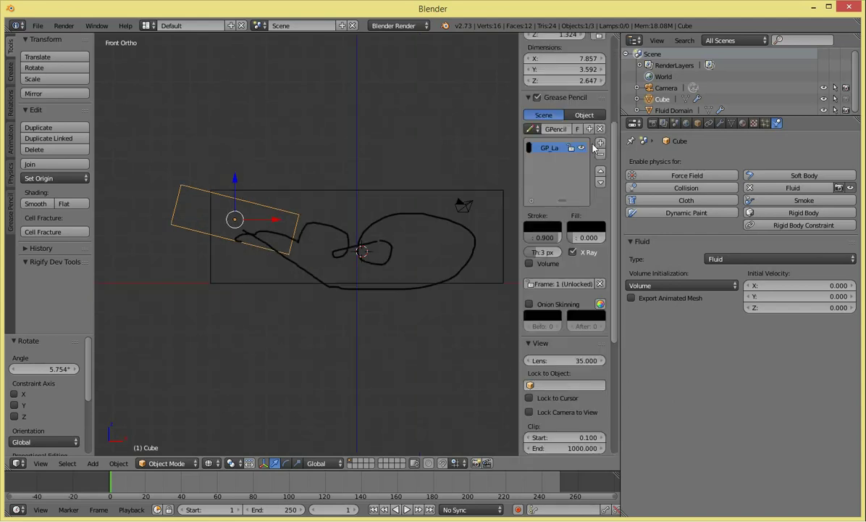
{"action": "left_click", "coordinate": [606, 160]}
{"action": "key", "text": "n"}
{"action": "key", "text": "a"}
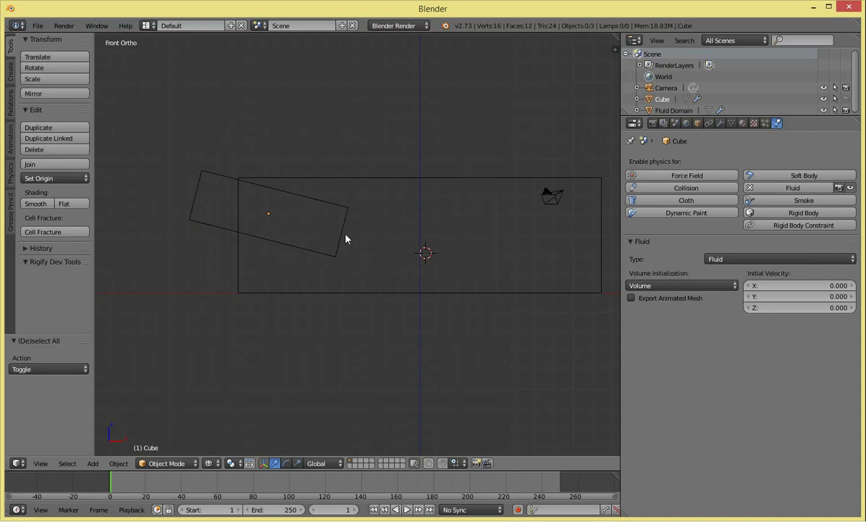
{"action": "right_click", "coordinate": [341, 241]}
{"action": "middle_click_drag", "start_coordinate": [404, 236], "coordinate": [349, 271]}
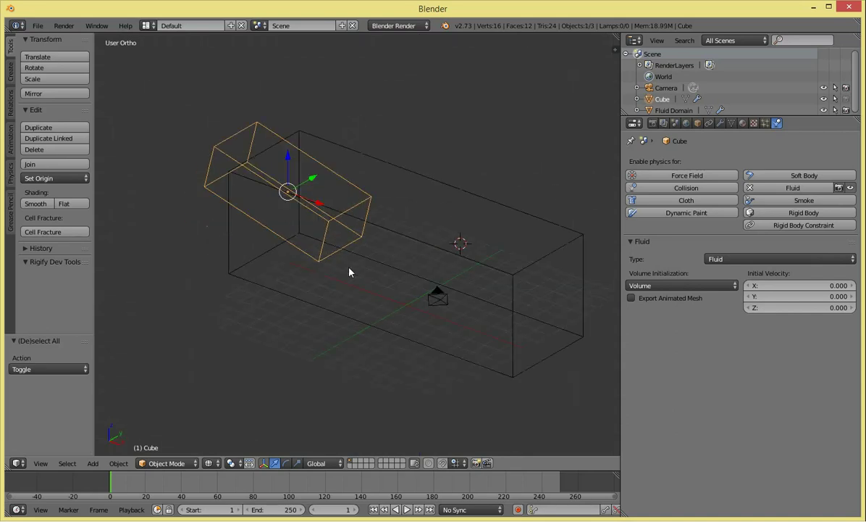
{"action": "key", "text": "ctrl+a"}
Step: Apply scale on the Fluid Domain and then the Cube so each reads 1.000
{"action": "key", "text": "n"}
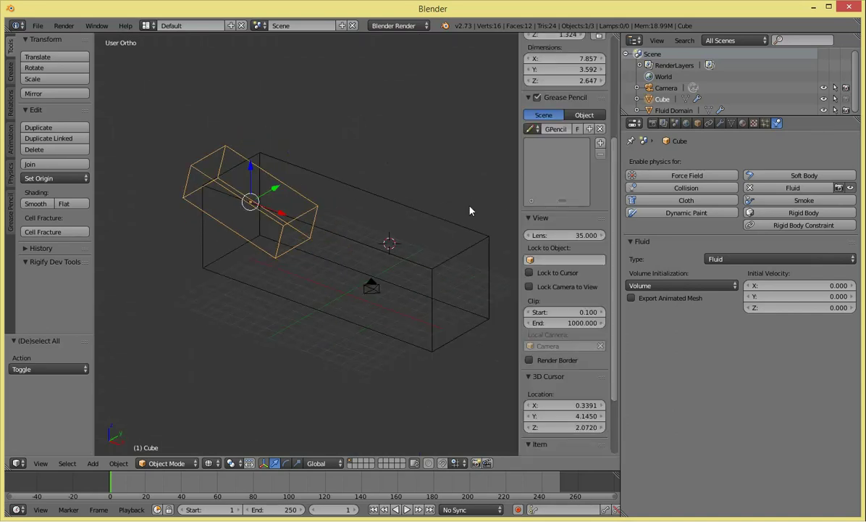
{"action": "right_click", "coordinate": [500, 206]}
{"action": "scroll", "coordinate": [565, 189], "scroll_direction": "up", "scroll_amount": 4}
{"action": "scroll", "coordinate": [565, 188], "scroll_direction": "up", "scroll_amount": 1}
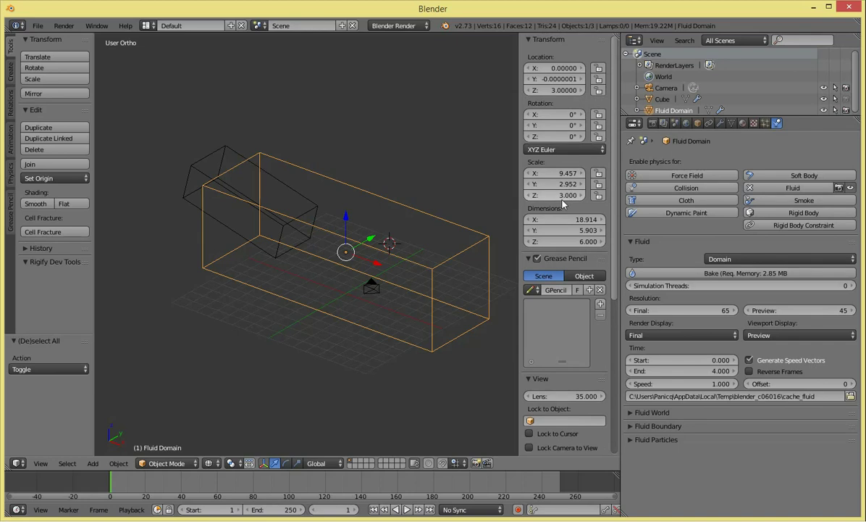
{"action": "key", "text": "ctrl+a"}
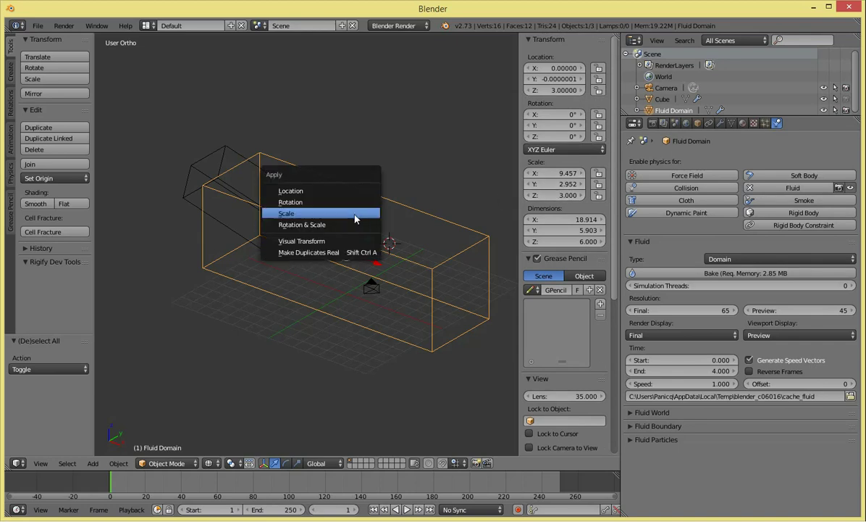
{"action": "left_click", "coordinate": [355, 216]}
{"action": "right_click", "coordinate": [250, 216]}
{"action": "key", "text": "ctrl+a"}
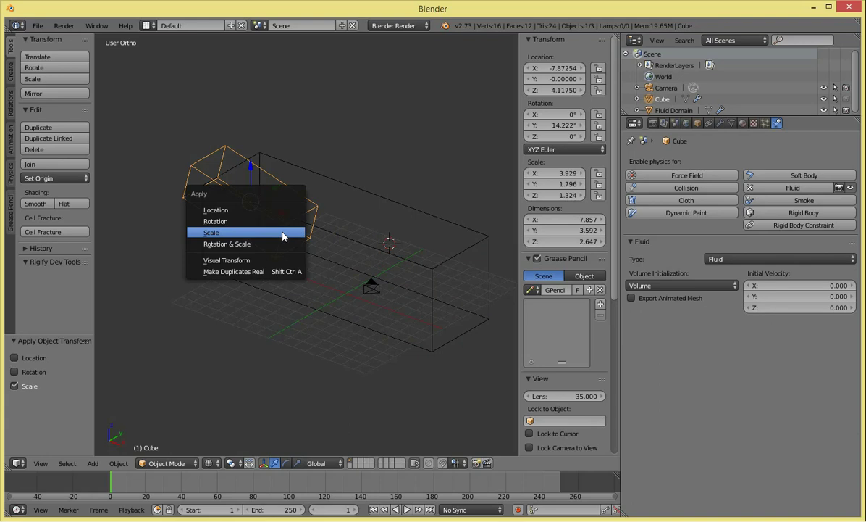
{"action": "left_click", "coordinate": [284, 233]}
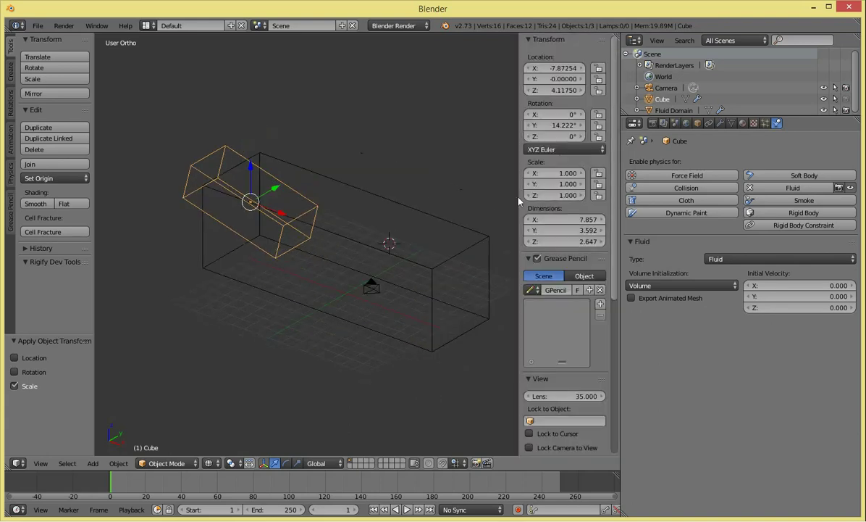
Step: Select the Fluid Domain and keep its viewport fluid display at Preview
{"action": "key", "text": "n"}
{"action": "key", "text": "a"}
{"action": "right_click", "coordinate": [329, 212]}
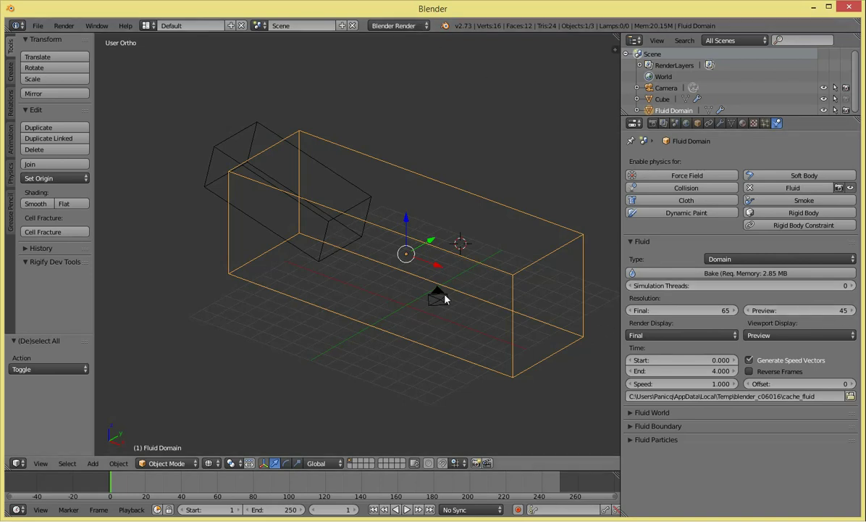
{"action": "left_click", "coordinate": [779, 335]}
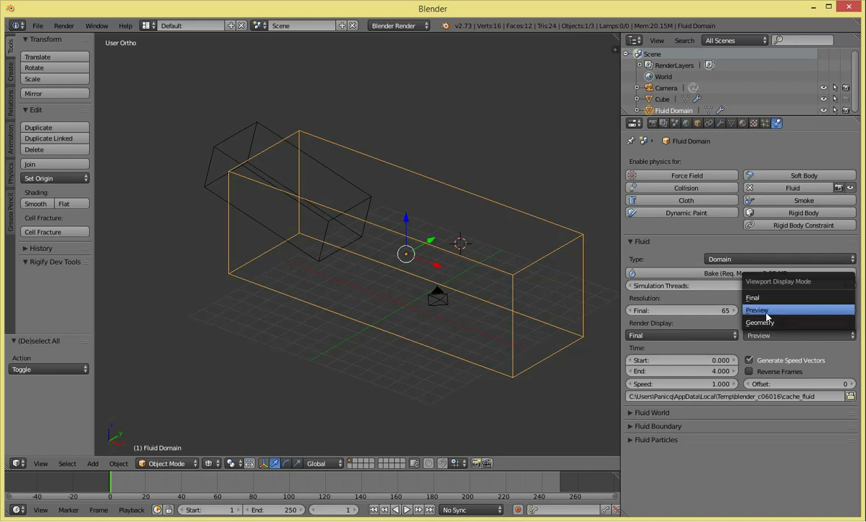
{"action": "left_click", "coordinate": [757, 309]}
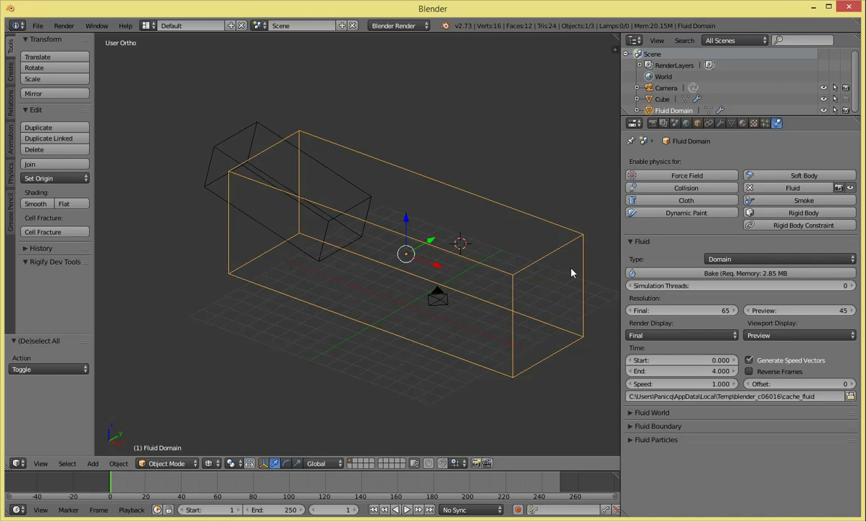
{"action": "left_click", "coordinate": [668, 413]}
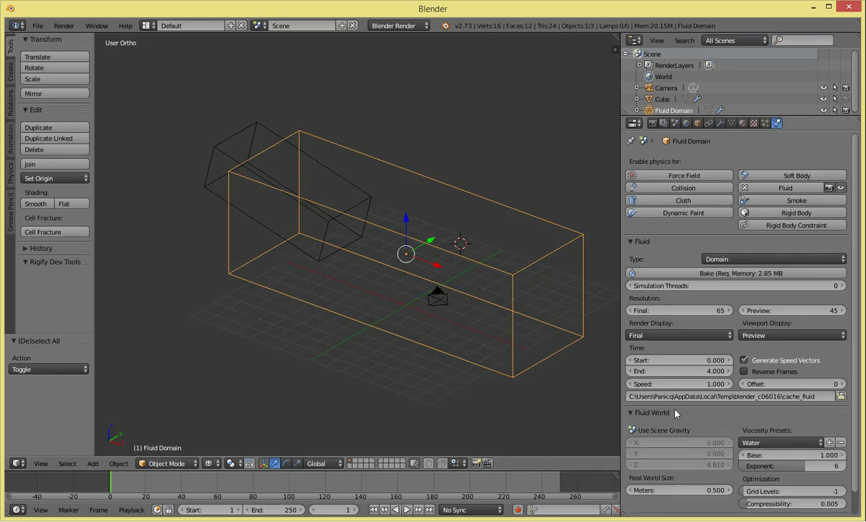
{"action": "scroll", "coordinate": [782, 413], "scroll_direction": "down", "scroll_amount": 1}
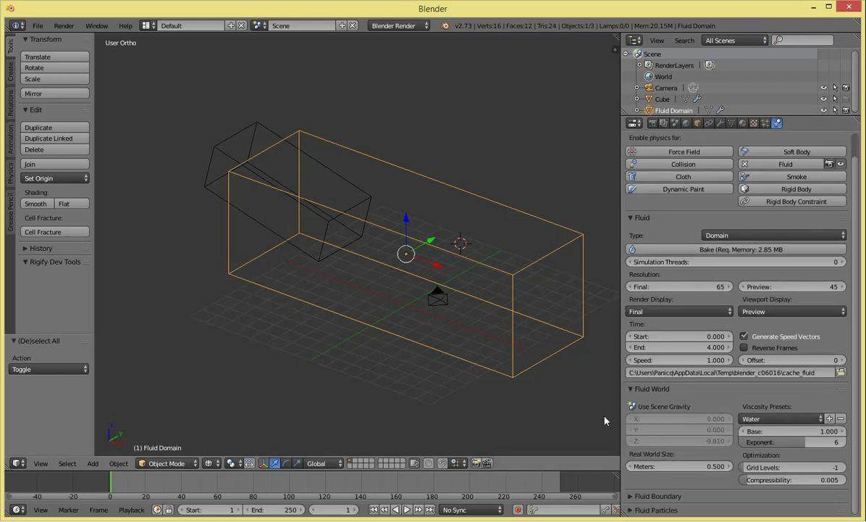
{"action": "middle_click_drag", "start_coordinate": [437, 367], "coordinate": [442, 366]}
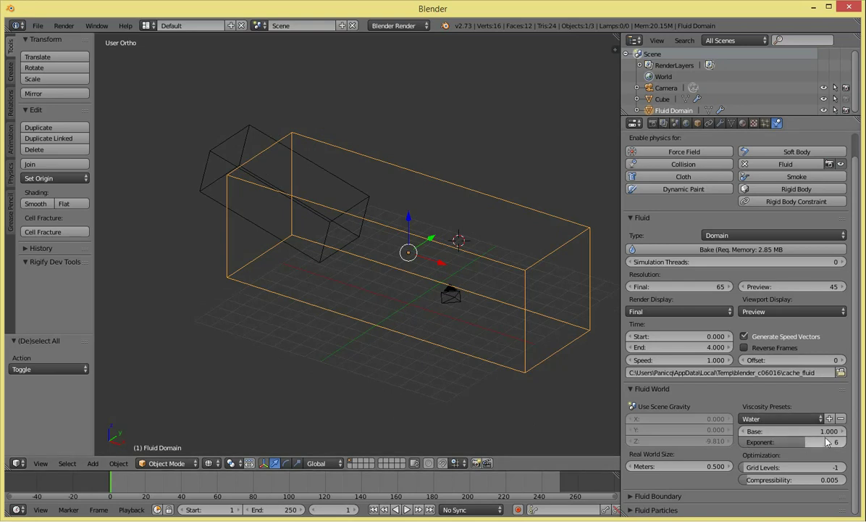
{"action": "left_click", "coordinate": [785, 420]}
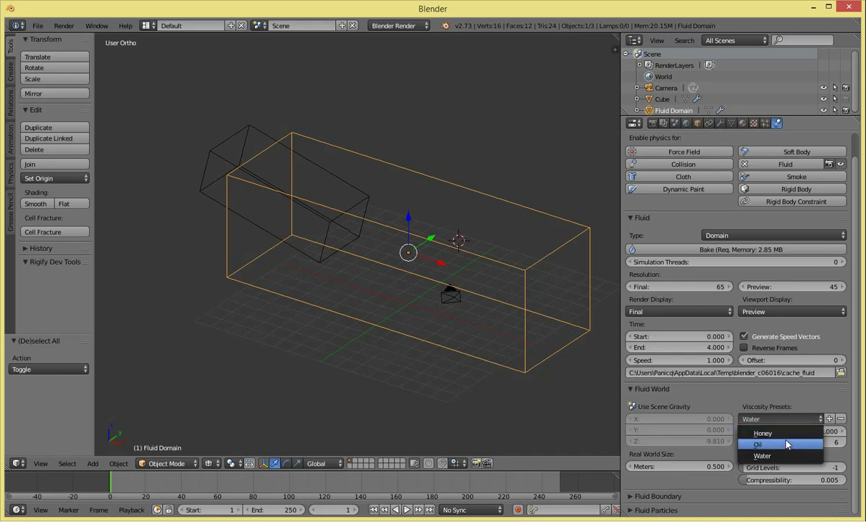
{"action": "left_click", "coordinate": [789, 432]}
{"action": "left_click", "coordinate": [794, 420]}
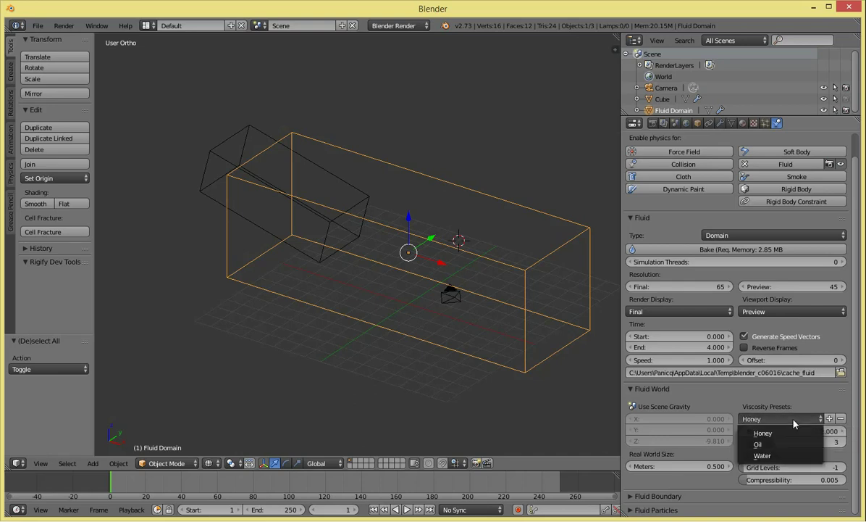
{"action": "left_click", "coordinate": [779, 432]}
{"action": "left_click", "coordinate": [804, 418]}
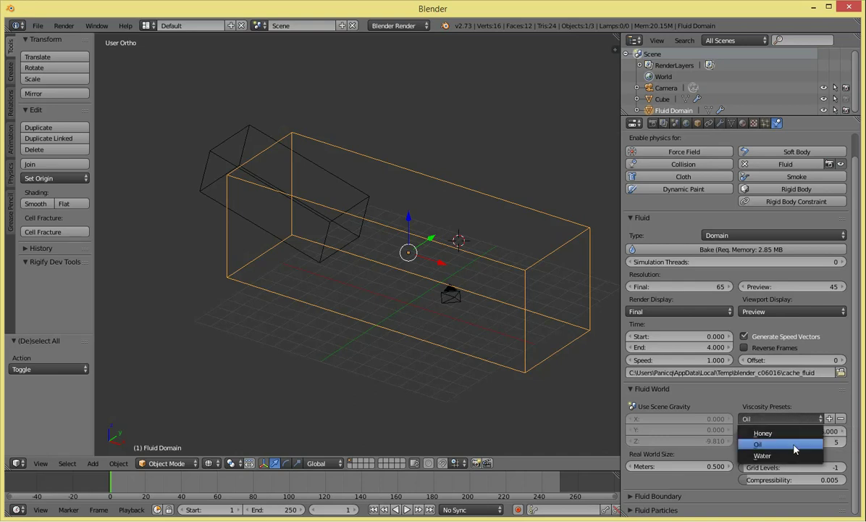
{"action": "left_click", "coordinate": [811, 437]}
{"action": "mouse_move", "coordinate": [546, 315]}
{"action": "middle_mouse_down"}
{"action": "mouse_move", "coordinate": [428, 295]}
{"action": "mouse_move", "coordinate": [478, 377]}
{"action": "middle_mouse_up"}
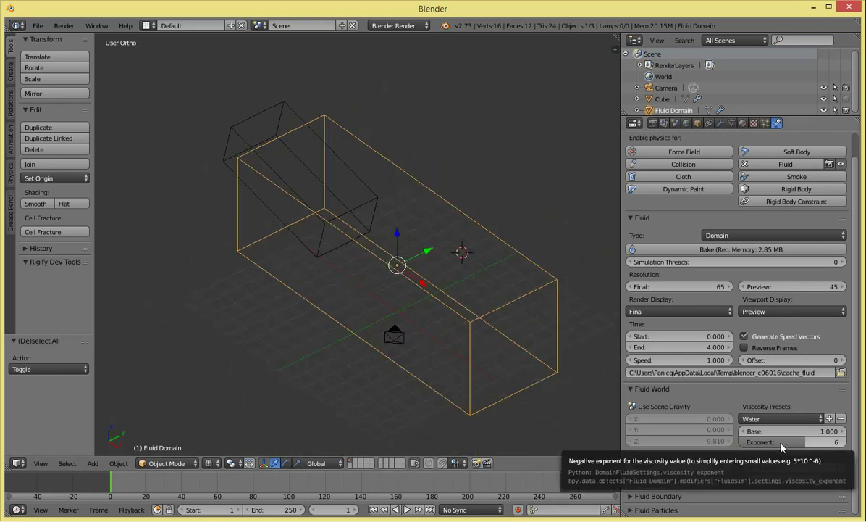
Step: Bake the fluid simulation and play it back in solid shading
{"action": "left_click", "coordinate": [746, 248]}
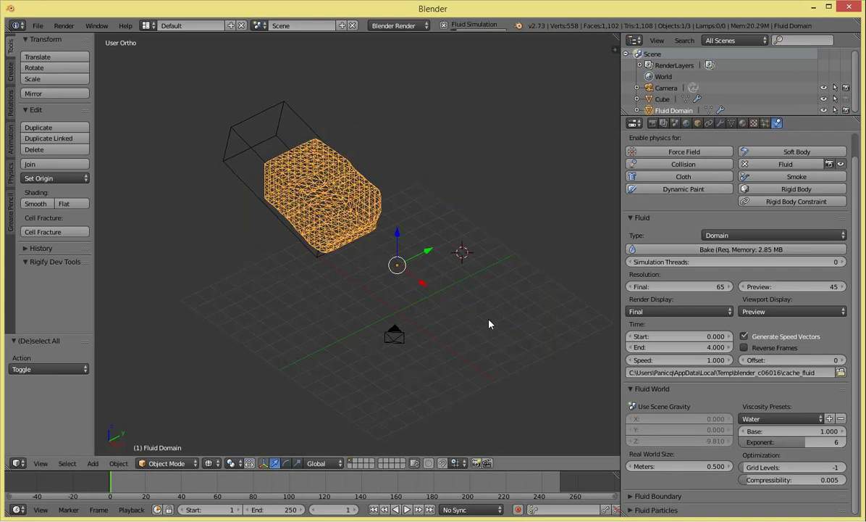
{"action": "middle_click_drag", "start_coordinate": [489, 322], "coordinate": [512, 289]}
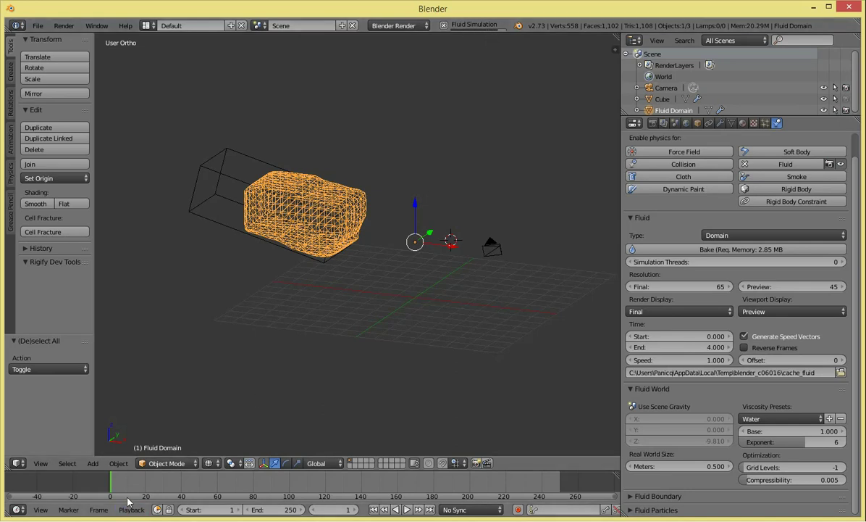
{"action": "mouse_move", "coordinate": [116, 485]}
{"action": "left_mouse_down"}
{"action": "mouse_move", "coordinate": [154, 484]}
{"action": "mouse_move", "coordinate": [109, 485]}
{"action": "left_mouse_up"}
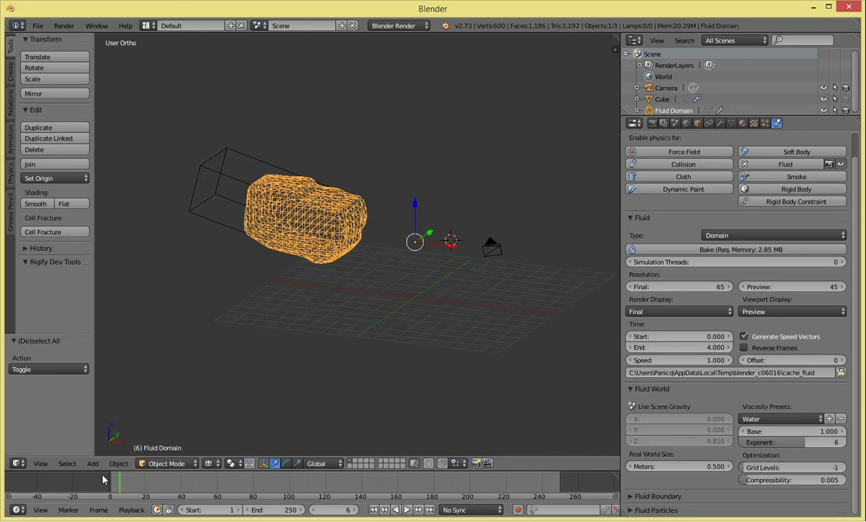
{"action": "key", "text": "z"}
{"action": "key", "text": "a"}
{"action": "key", "text": "alt+a"}
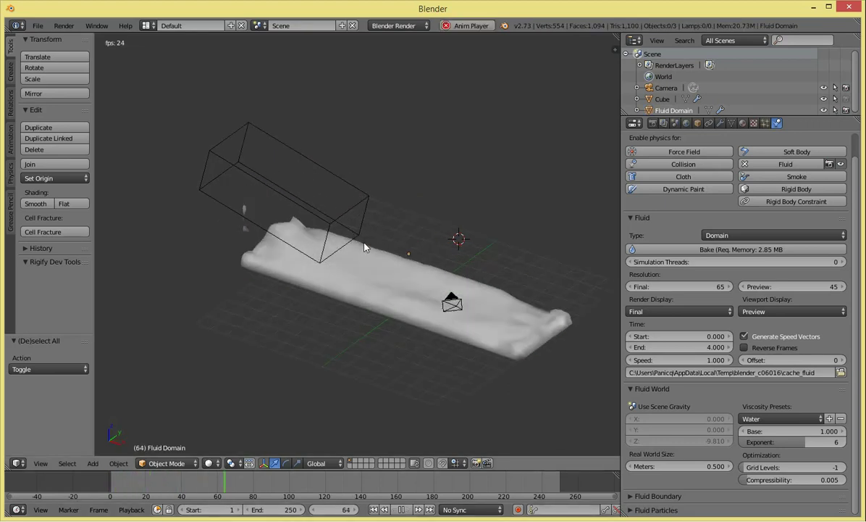
Step: Stop playback at about frame 50 and view the splash from the right side
{"action": "middle_click_drag", "start_coordinate": [364, 246], "coordinate": [436, 252]}
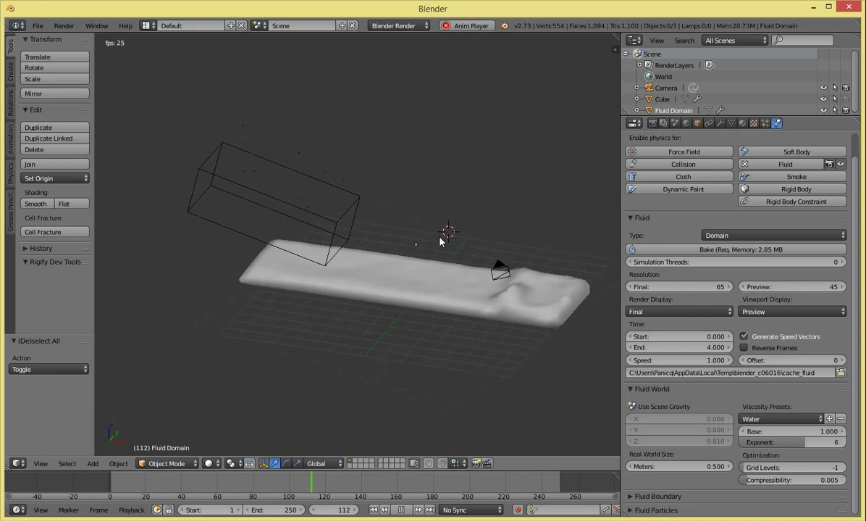
{"action": "key", "text": "alt+a"}
{"action": "left_click_drag", "start_coordinate": [118, 483], "coordinate": [199, 484]}
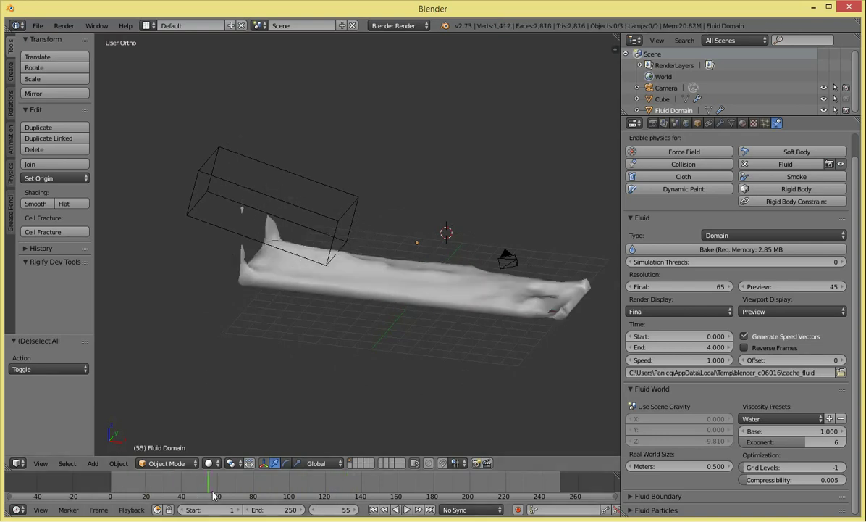
{"action": "key", "text": "KP_3"}
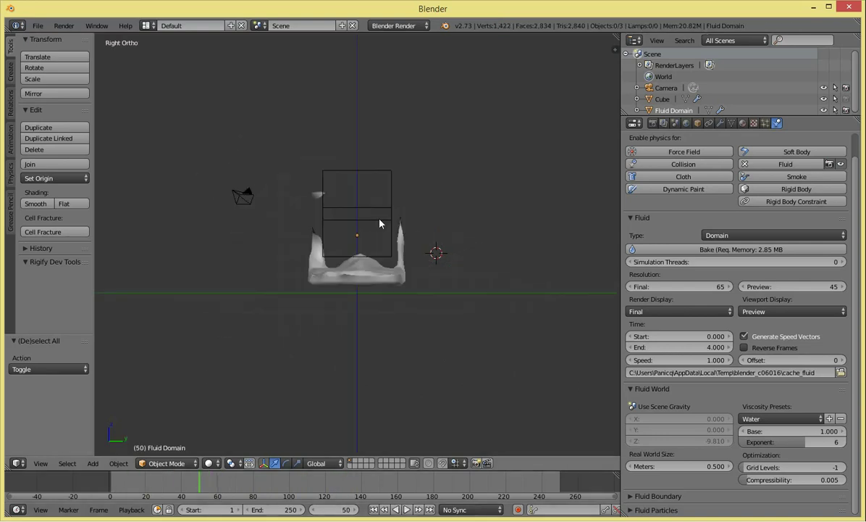
Step: From the front view, scale up the fluid source cube and apply its scale
{"action": "key", "text": "KP_1"}
{"action": "right_click", "coordinate": [322, 216]}
{"action": "key", "text": "s"}
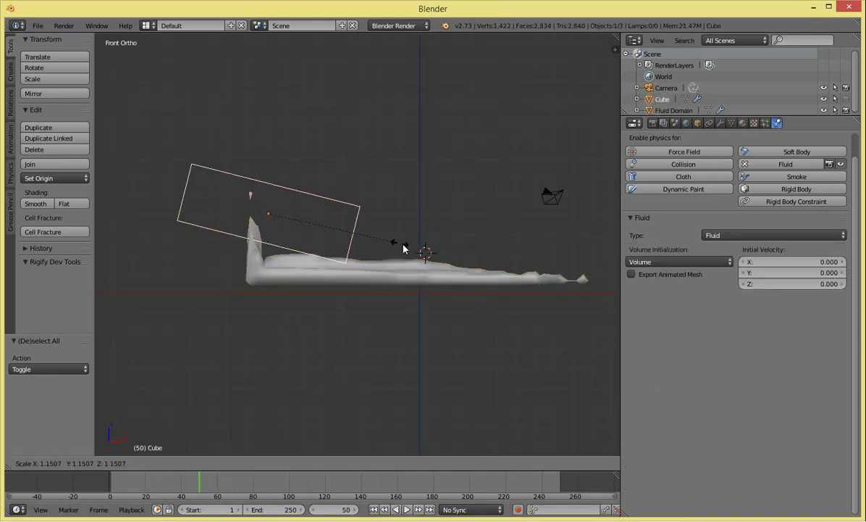
{"action": "left_click", "coordinate": [418, 252]}
{"action": "key", "text": "z"}
{"action": "key", "text": "ctrl+a"}
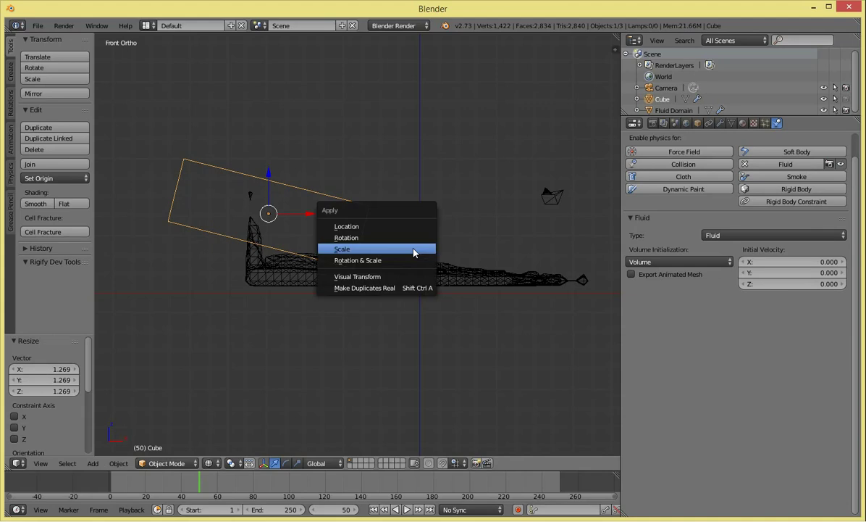
{"action": "left_click", "coordinate": [415, 252]}
Step: Rebake the Fluid Domain and scrub through the larger splash to about frame 197
{"action": "key", "text": "a"}
{"action": "right_click", "coordinate": [376, 254]}
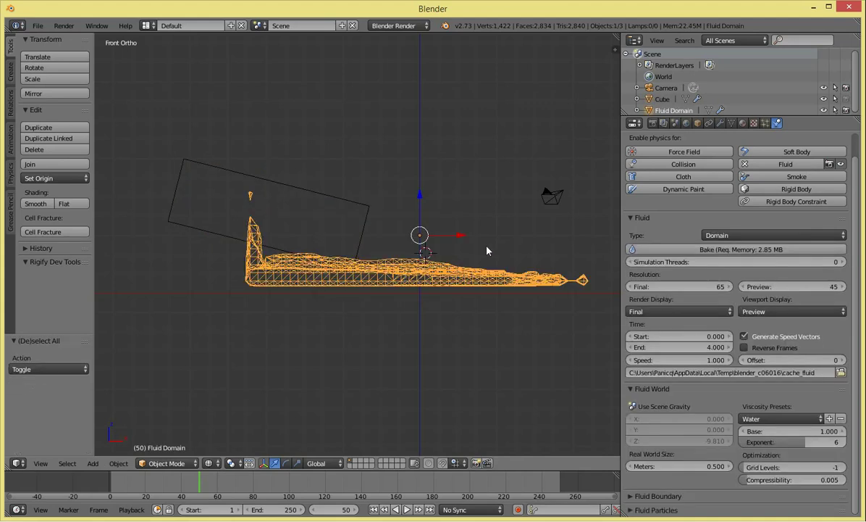
{"action": "left_click", "coordinate": [683, 251]}
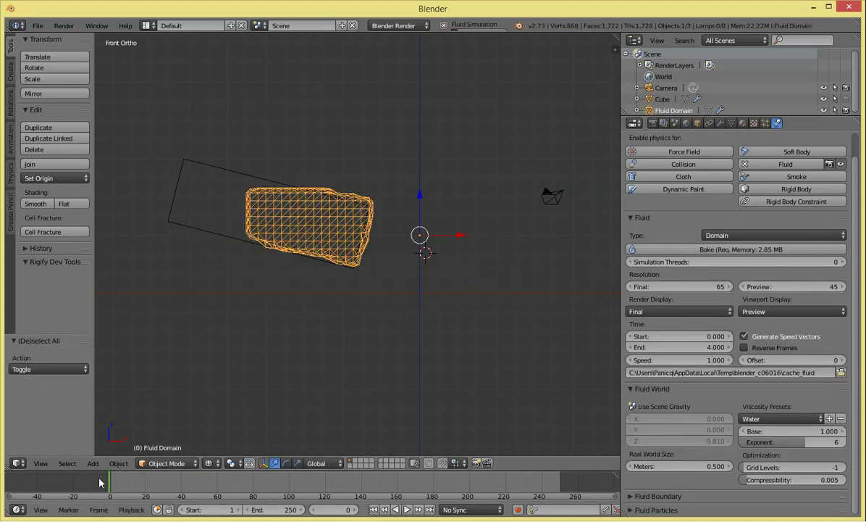
{"action": "mouse_move", "coordinate": [99, 482]}
{"action": "left_mouse_down"}
{"action": "mouse_move", "coordinate": [284, 484]}
{"action": "mouse_move", "coordinate": [255, 484]}
{"action": "left_mouse_up"}
{"action": "key", "text": "z"}
{"action": "middle_click_drag", "start_coordinate": [431, 250], "coordinate": [271, 492]}
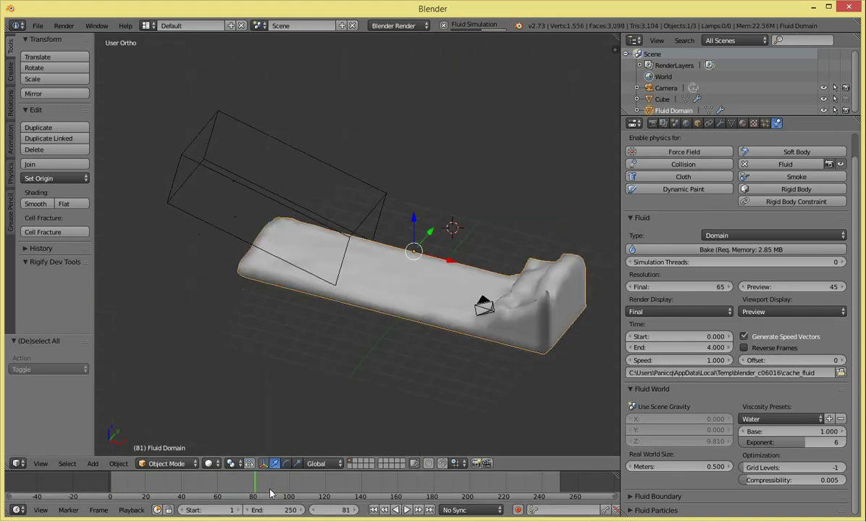
{"action": "mouse_move", "coordinate": [271, 492]}
{"action": "left_mouse_down"}
{"action": "mouse_move", "coordinate": [180, 487]}
{"action": "mouse_move", "coordinate": [484, 491]}
{"action": "left_mouse_up"}
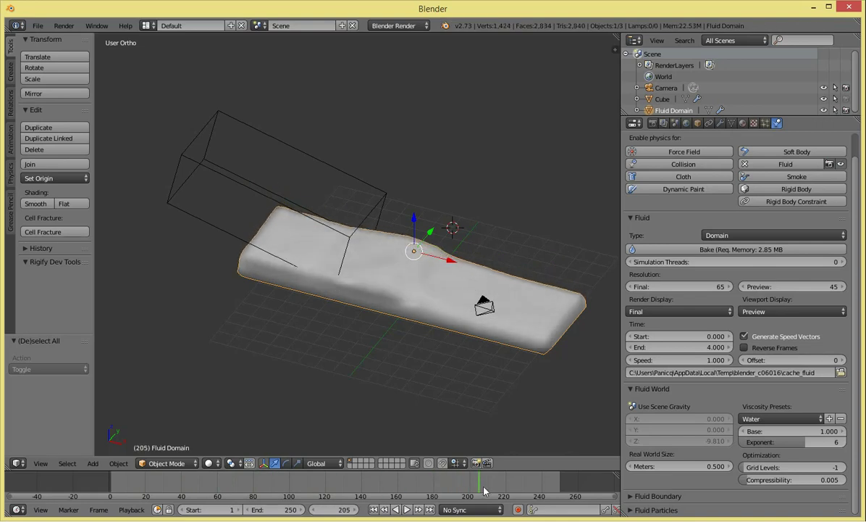
{"action": "left_click_drag", "start_coordinate": [484, 491], "coordinate": [418, 492]}
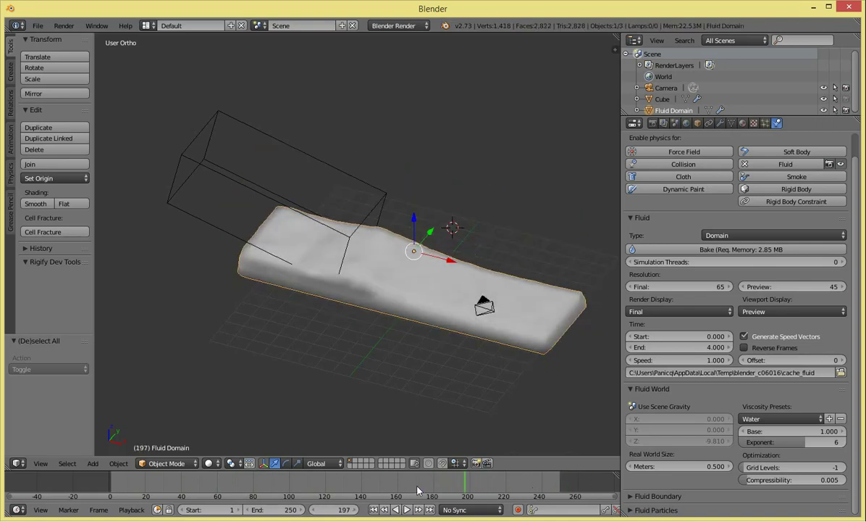
Step: Play the rebaked fluid animation from the start, then return to frame 0
{"action": "key", "text": "shift+Left"}
{"action": "key", "text": "alt+a"}
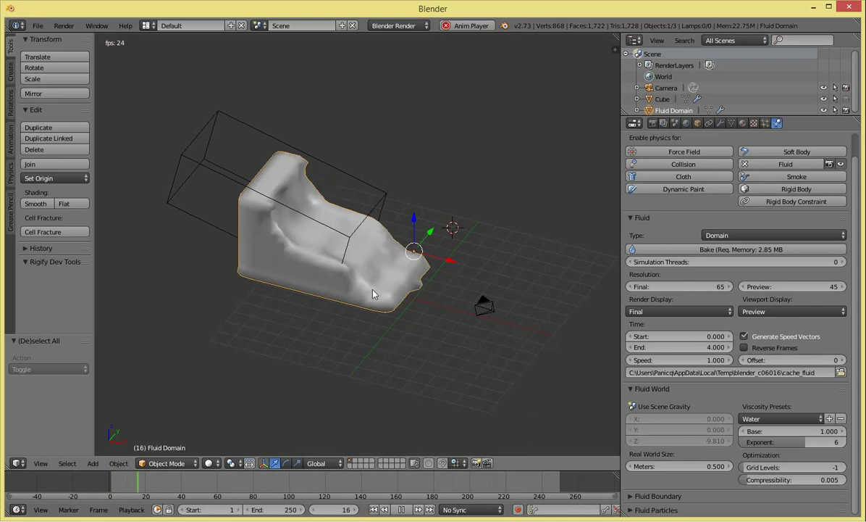
{"action": "middle_click_drag", "start_coordinate": [373, 293], "coordinate": [599, 335]}
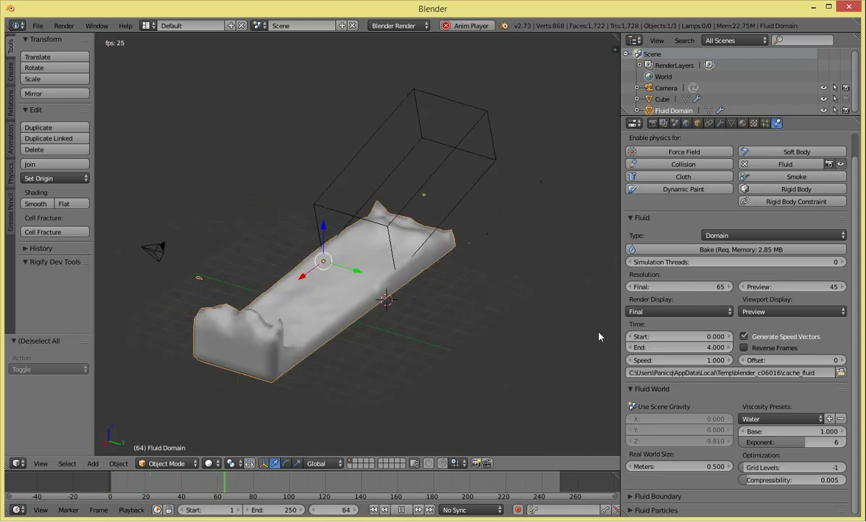
{"action": "middle_click_drag", "start_coordinate": [223, 343], "coordinate": [424, 320]}
{"action": "key", "text": "alt+a"}
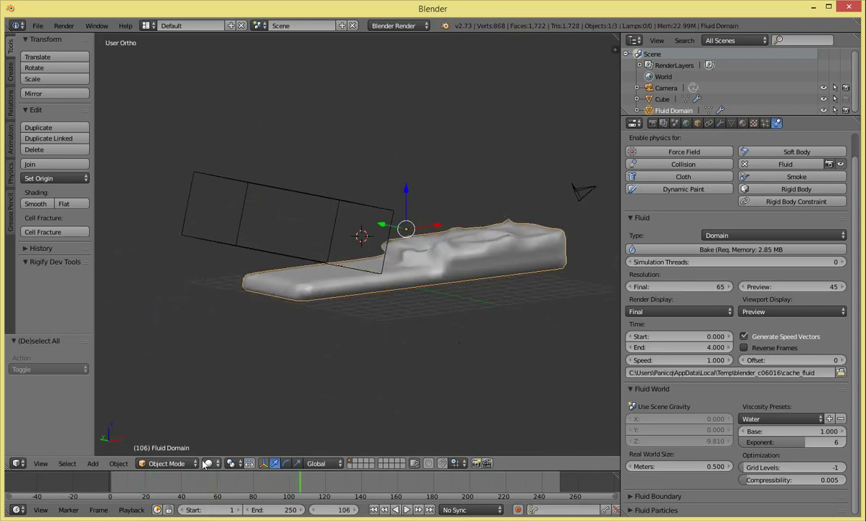
{"action": "key", "text": "shift+Left"}
{"action": "key", "text": "alt+a"}
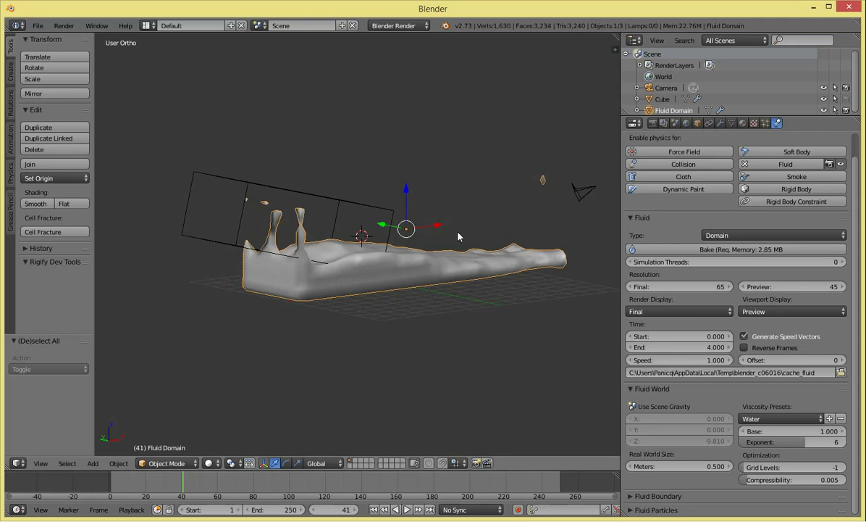
{"action": "middle_click_drag", "start_coordinate": [458, 236], "coordinate": [494, 217]}
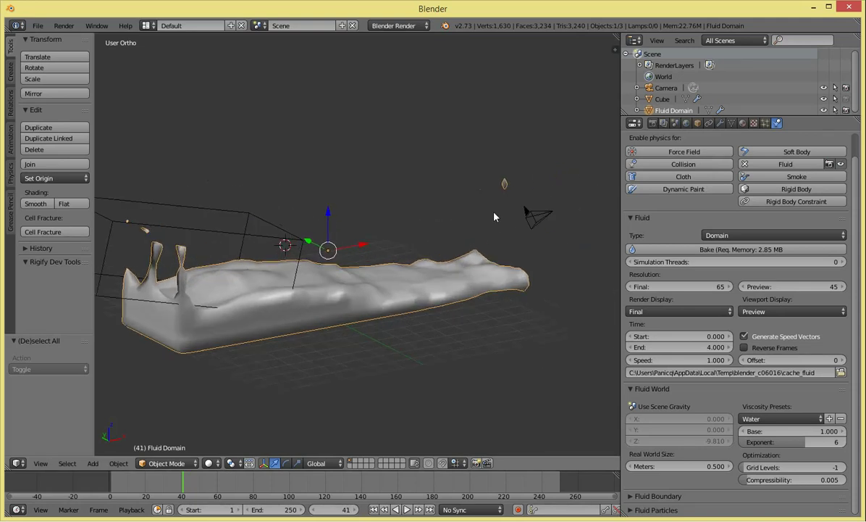
{"action": "key", "text": "a"}
{"action": "middle_click_drag", "start_coordinate": [379, 251], "coordinate": [378, 261]}
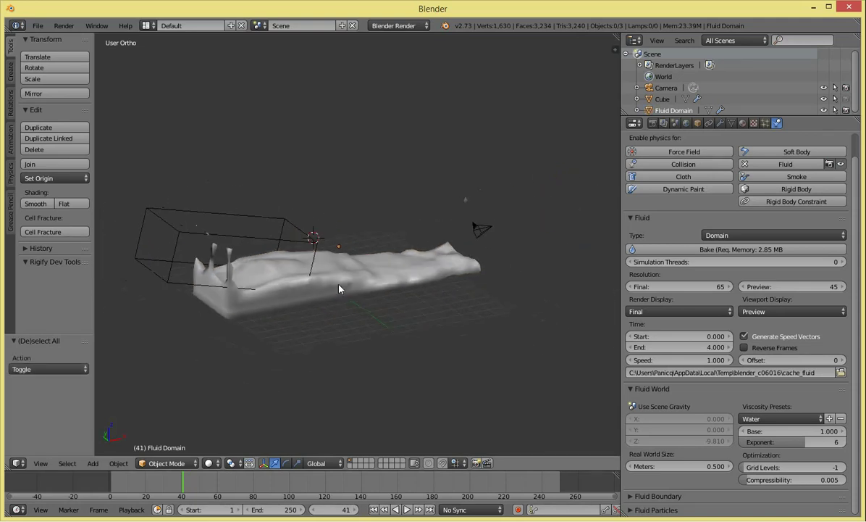
{"action": "right_click", "coordinate": [378, 261]}
{"action": "key", "text": "shift+Left"}
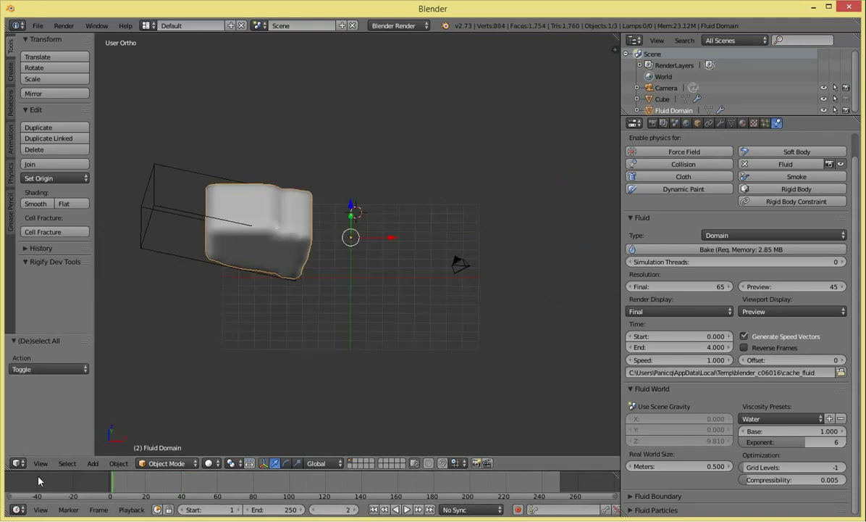
{"action": "key", "text": "Left"}
{"action": "key", "text": "Left"}
Step: Add a Remesh modifier to the Fluid Domain in the Modifiers tab
{"action": "middle_click_drag", "start_coordinate": [348, 240], "coordinate": [418, 177]}
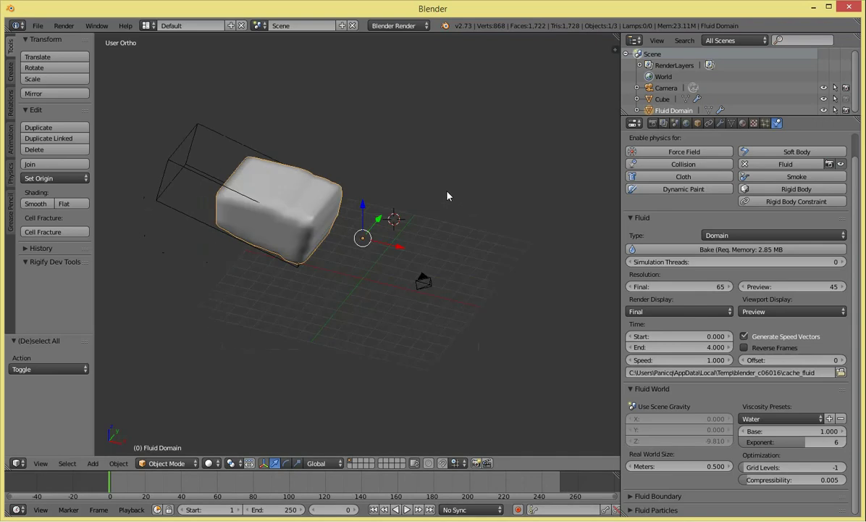
{"action": "left_click", "coordinate": [720, 123]}
{"action": "left_click", "coordinate": [687, 160]}
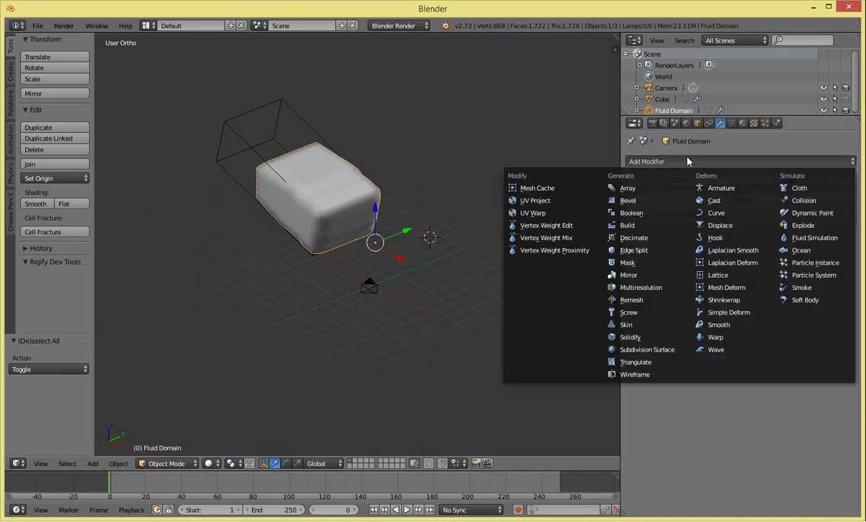
{"action": "left_click", "coordinate": [664, 304]}
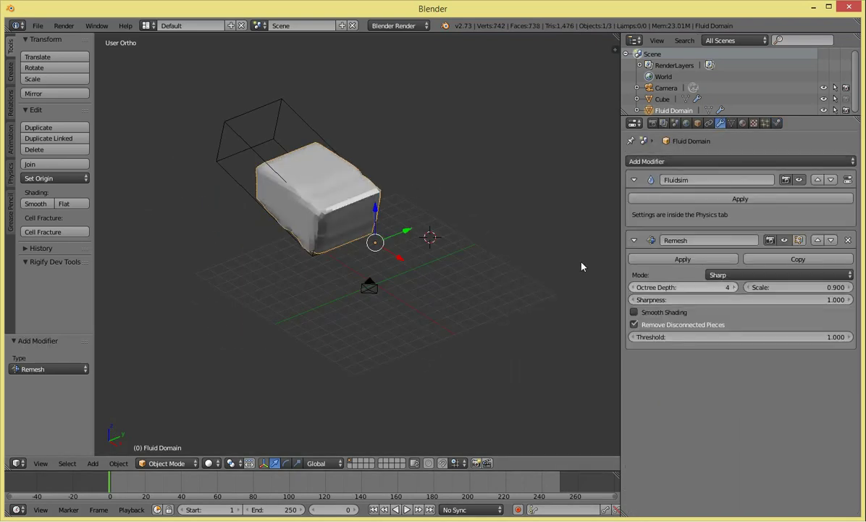
{"action": "middle_click_drag", "start_coordinate": [581, 265], "coordinate": [551, 240]}
{"action": "left_click_drag", "start_coordinate": [106, 496], "coordinate": [110, 497]}
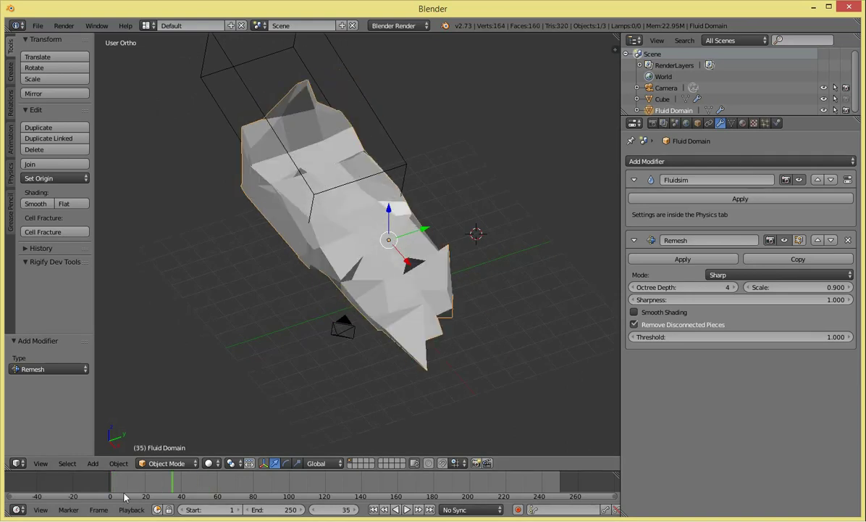
{"action": "mouse_move", "coordinate": [306, 342]}
{"action": "middle_mouse_down"}
{"action": "mouse_move", "coordinate": [546, 336]}
{"action": "mouse_move", "coordinate": [243, 302]}
{"action": "mouse_move", "coordinate": [449, 302]}
{"action": "middle_mouse_up"}
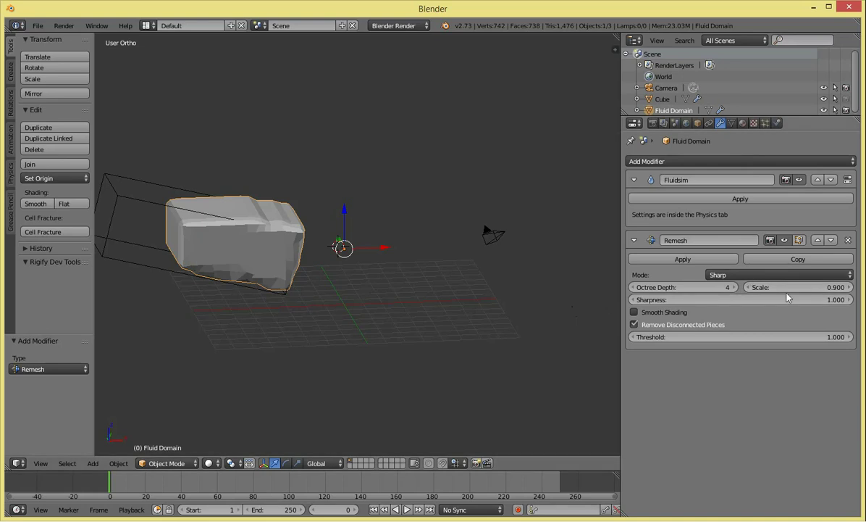
Step: Remove the duplicate Remesh.001 and switch the Remesh mode to Blocks
{"action": "left_click", "coordinate": [779, 259]}
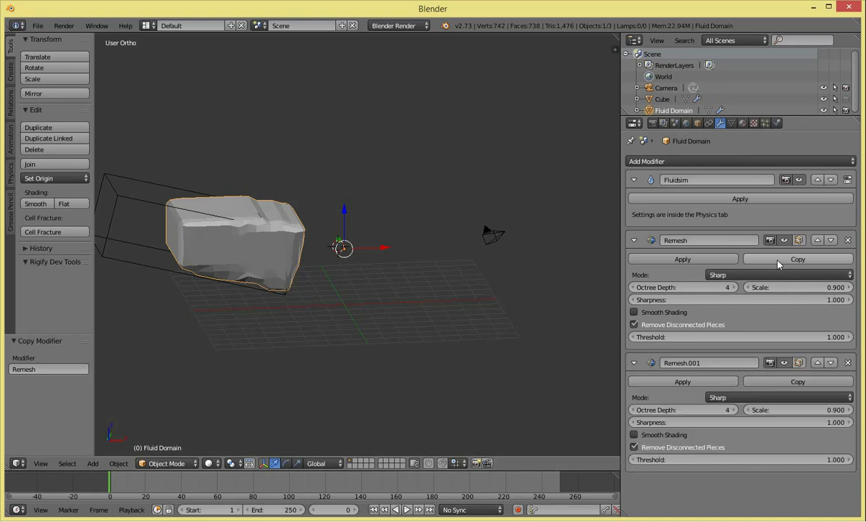
{"action": "left_click", "coordinate": [848, 366]}
{"action": "left_click", "coordinate": [722, 275]}
{"action": "left_click", "coordinate": [702, 244]}
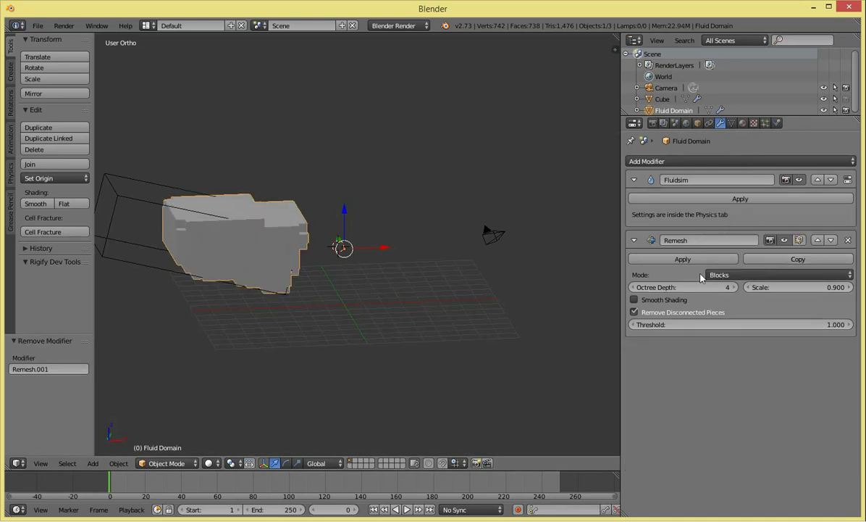
{"action": "middle_click_drag", "start_coordinate": [348, 290], "coordinate": [290, 286]}
{"action": "scroll", "coordinate": [318, 218], "scroll_direction": "up", "scroll_amount": 2}
Step: Inspect the remeshed block grid in wireframe from the top, then from an angled view
{"action": "key", "text": "z"}
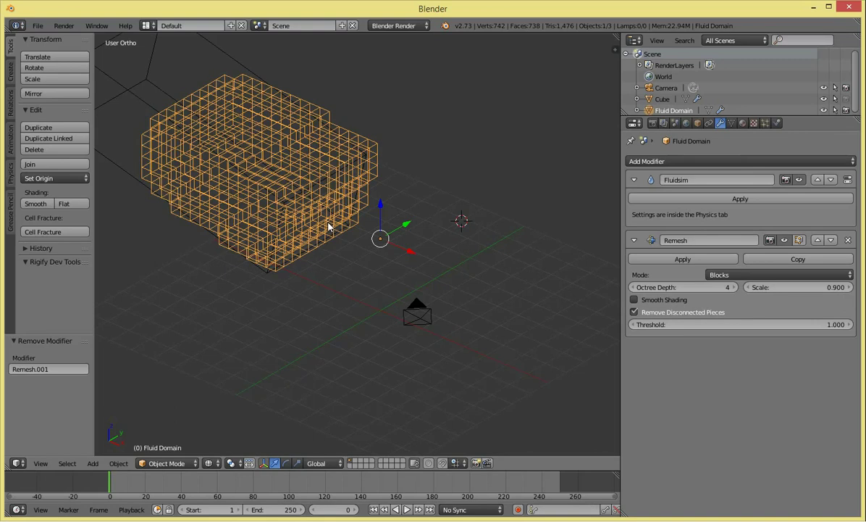
{"action": "key", "text": "KP_7"}
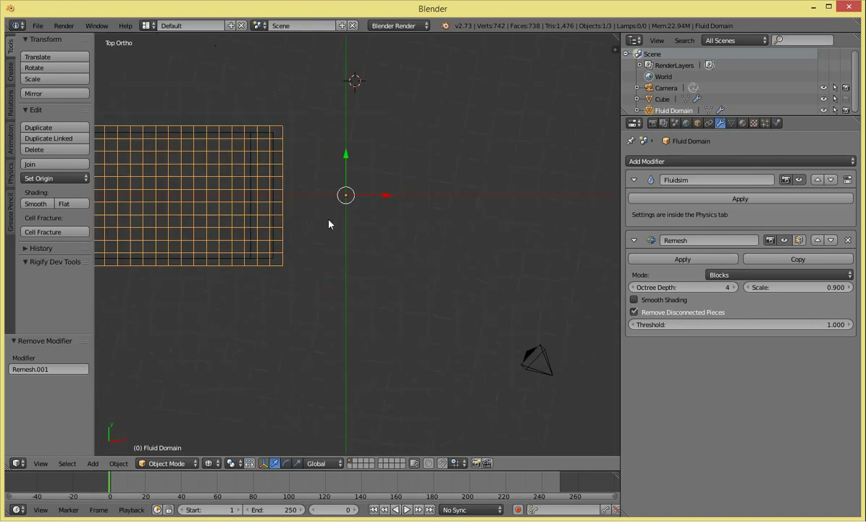
{"action": "scroll", "coordinate": [362, 280], "scroll_direction": "down", "scroll_amount": 3}
{"action": "scroll", "coordinate": [304, 278], "scroll_direction": "up", "scroll_amount": 3}
{"action": "middle_click_drag", "start_coordinate": [275, 276], "coordinate": [306, 290], "text": "shift"}
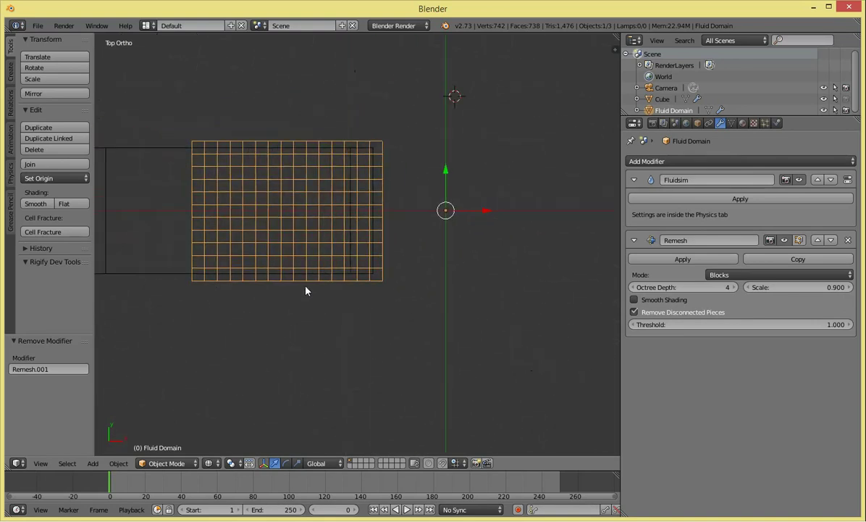
{"action": "scroll", "coordinate": [337, 301], "scroll_direction": "up", "scroll_amount": 2}
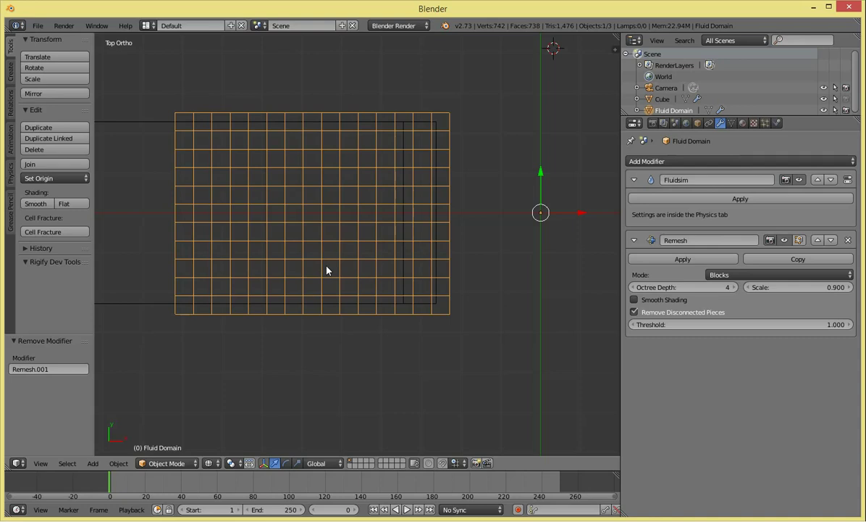
{"action": "left_click_drag", "start_coordinate": [322, 257], "coordinate": [345, 257]}
{"action": "right_click_drag", "start_coordinate": [347, 255], "coordinate": [350, 257]}
{"action": "scroll", "coordinate": [350, 257], "scroll_direction": "down", "scroll_amount": 1}
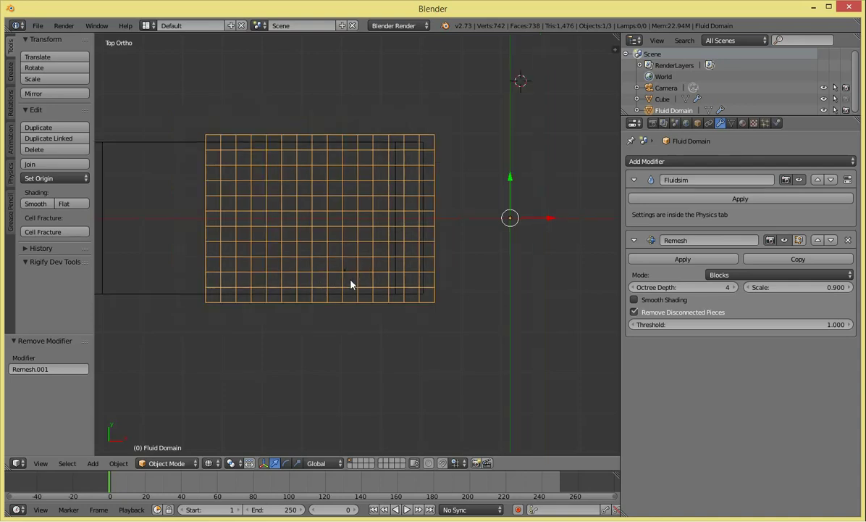
{"action": "scroll", "coordinate": [346, 277], "scroll_direction": "down", "scroll_amount": 3}
{"action": "middle_click_drag", "start_coordinate": [511, 391], "coordinate": [455, 360]}
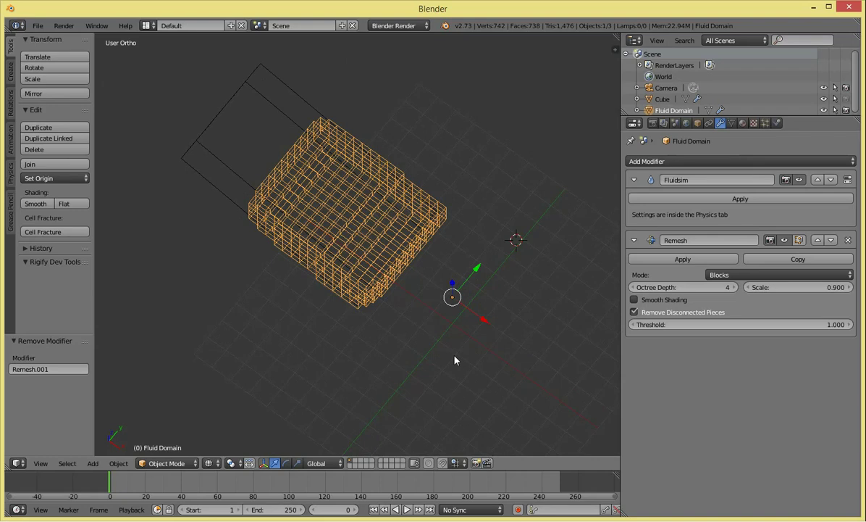
{"action": "mouse_move", "coordinate": [426, 338]}
{"action": "middle_mouse_down"}
{"action": "mouse_move", "coordinate": [402, 335]}
{"action": "mouse_move", "coordinate": [394, 346]}
{"action": "mouse_move", "coordinate": [453, 286]}
{"action": "mouse_move", "coordinate": [600, 244]}
{"action": "mouse_move", "coordinate": [277, 239]}
{"action": "mouse_move", "coordinate": [419, 260]}
{"action": "mouse_move", "coordinate": [400, 279]}
{"action": "middle_mouse_up"}
Step: Play the blocky fluid in solid shading, stop at frame 59, and return to wireframe
{"action": "key", "text": "z"}
{"action": "key", "text": "alt+a"}
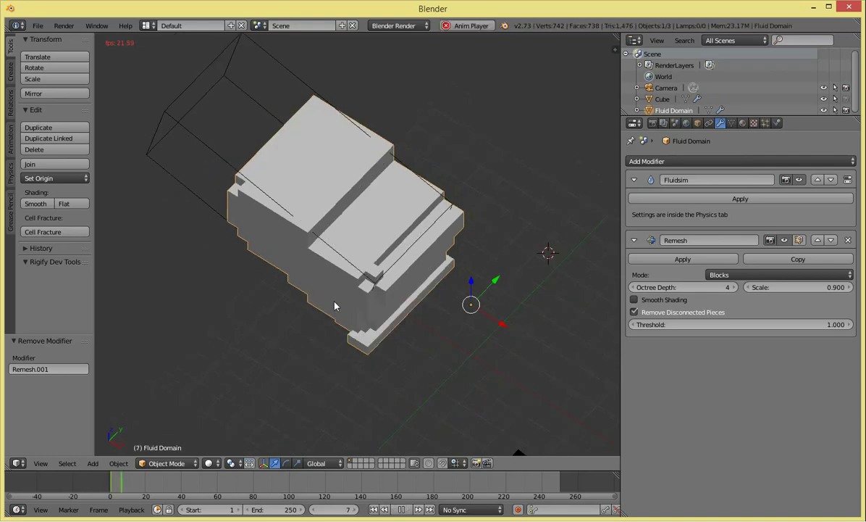
{"action": "mouse_move", "coordinate": [333, 304]}
{"action": "middle_mouse_down"}
{"action": "mouse_move", "coordinate": [410, 354]}
{"action": "mouse_move", "coordinate": [454, 318]}
{"action": "mouse_move", "coordinate": [414, 299]}
{"action": "mouse_move", "coordinate": [519, 313]}
{"action": "mouse_move", "coordinate": [518, 325]}
{"action": "mouse_move", "coordinate": [483, 338]}
{"action": "mouse_move", "coordinate": [435, 306]}
{"action": "mouse_move", "coordinate": [485, 306]}
{"action": "mouse_move", "coordinate": [409, 291]}
{"action": "middle_mouse_up"}
{"action": "key", "text": "alt+a"}
{"action": "key", "text": "z"}
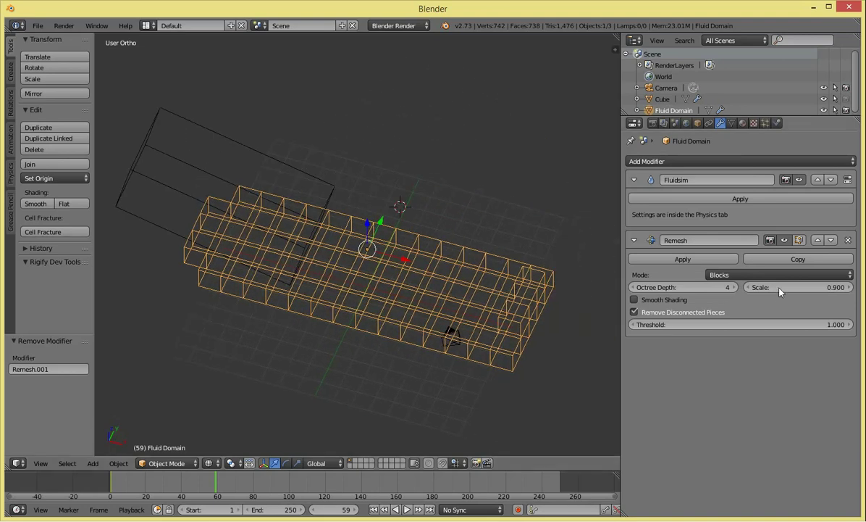
Step: Raise the Remesh scale to 0.990 and try a different disconnected-pieces threshold
{"action": "mouse_move", "coordinate": [725, 286]}
{"action": "left_mouse_down"}
{"action": "mouse_move", "coordinate": [738, 287]}
{"action": "mouse_move", "coordinate": [718, 286]}
{"action": "mouse_move", "coordinate": [753, 287]}
{"action": "left_mouse_up"}
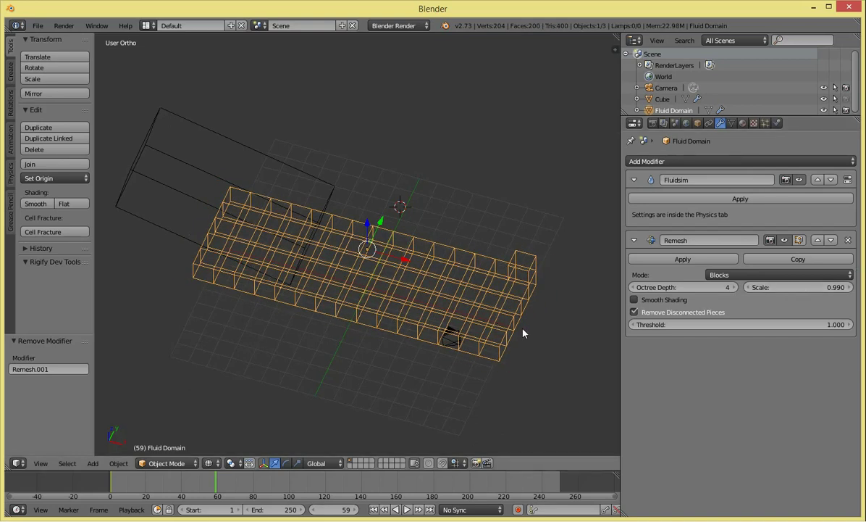
{"action": "left_click_drag", "start_coordinate": [667, 324], "coordinate": [655, 324]}
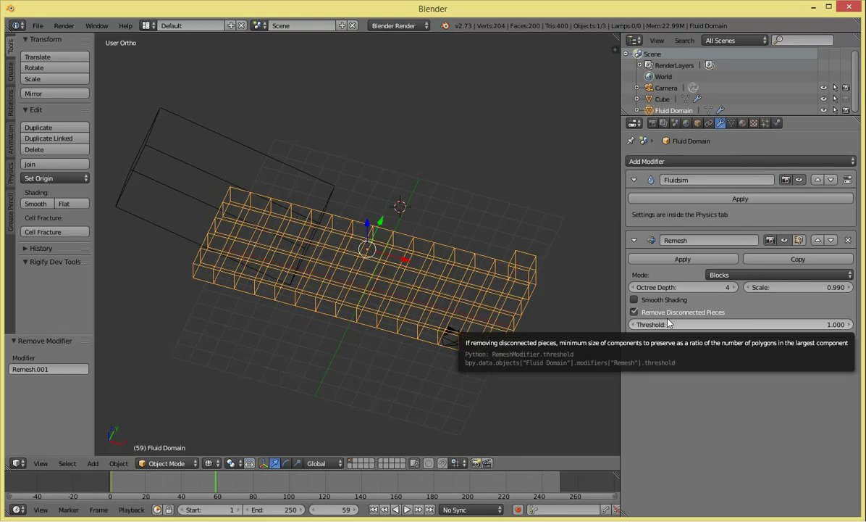
{"action": "middle_click_drag", "start_coordinate": [518, 293], "coordinate": [504, 278]}
{"action": "key", "text": "z"}
{"action": "middle_click_drag", "start_coordinate": [400, 267], "coordinate": [441, 283]}
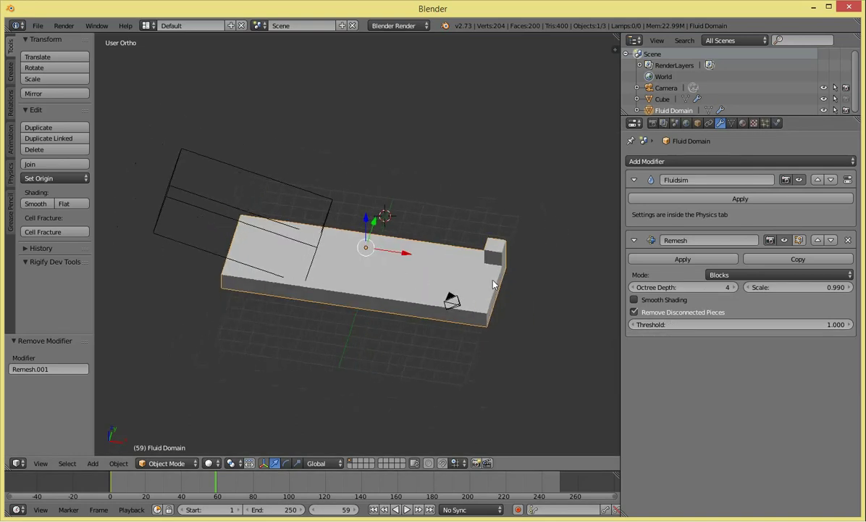
Step: Set Octree Depth to 6 and play the fluid from frame 0, stopping at frame 191
{"action": "left_click", "coordinate": [734, 289]}
{"action": "left_click", "coordinate": [734, 289]}
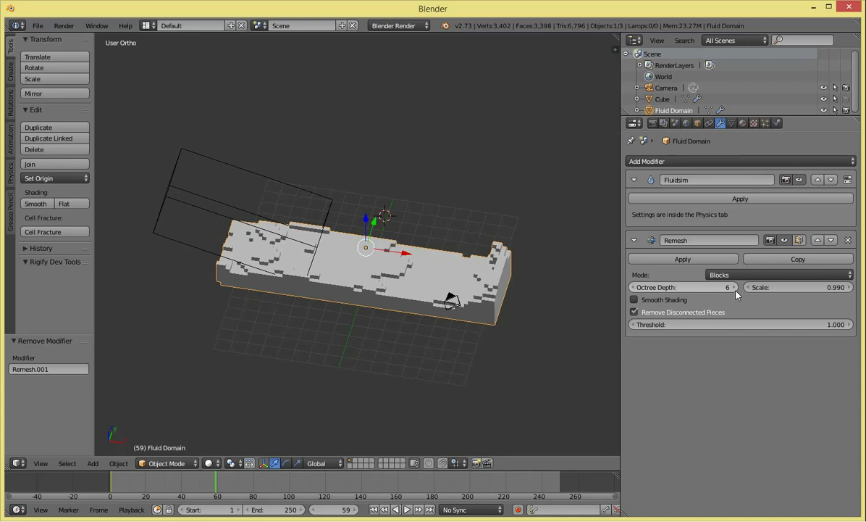
{"action": "left_click_drag", "start_coordinate": [174, 485], "coordinate": [111, 484]}
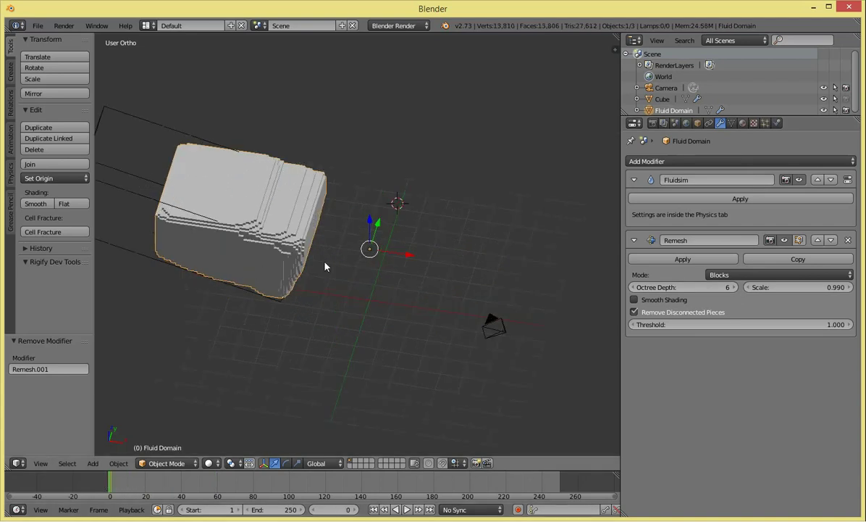
{"action": "key", "text": "alt+a"}
{"action": "mouse_move", "coordinate": [325, 267]}
{"action": "middle_mouse_down"}
{"action": "mouse_move", "coordinate": [383, 260]}
{"action": "mouse_move", "coordinate": [387, 245]}
{"action": "mouse_move", "coordinate": [425, 287]}
{"action": "mouse_move", "coordinate": [383, 349]}
{"action": "mouse_move", "coordinate": [456, 344]}
{"action": "mouse_move", "coordinate": [448, 355]}
{"action": "mouse_move", "coordinate": [307, 348]}
{"action": "mouse_move", "coordinate": [368, 326]}
{"action": "mouse_move", "coordinate": [304, 305]}
{"action": "mouse_move", "coordinate": [387, 300]}
{"action": "mouse_move", "coordinate": [448, 284]}
{"action": "middle_mouse_up"}
{"action": "key", "text": "alt+a"}
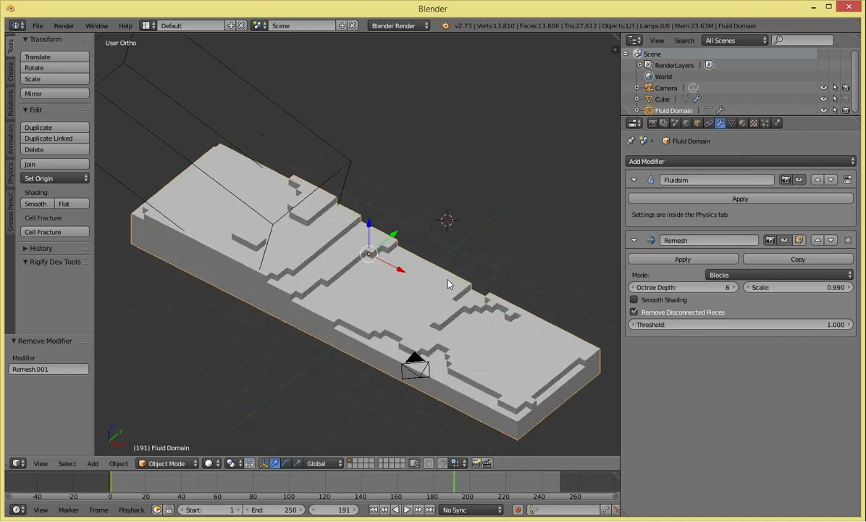
{"action": "key", "text": "a"}
{"action": "key", "text": "KP_7"}
{"action": "scroll", "coordinate": [450, 279], "scroll_direction": "down", "scroll_amount": 3}
Step: Add a new cube, Cube.001, at the 3D cursor beside the fluid
{"action": "scroll", "coordinate": [460, 159], "scroll_direction": "up", "scroll_amount": 6}
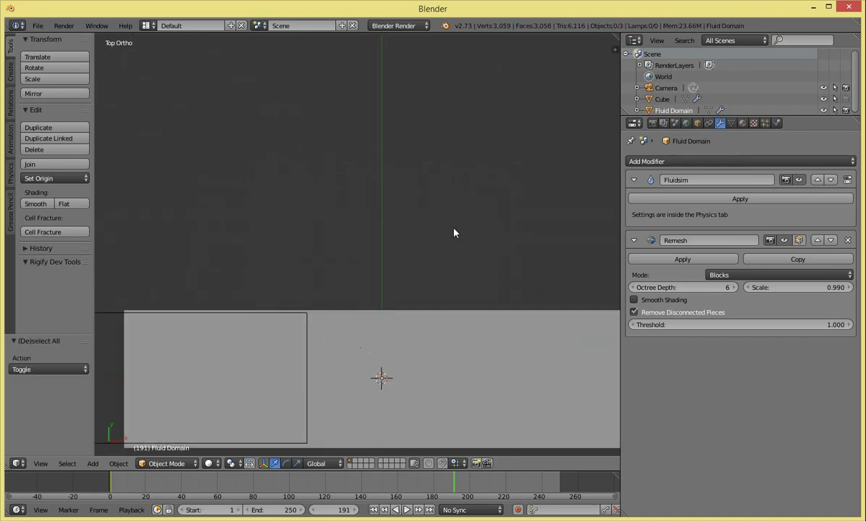
{"action": "scroll", "coordinate": [435, 246], "scroll_direction": "up", "scroll_amount": 2}
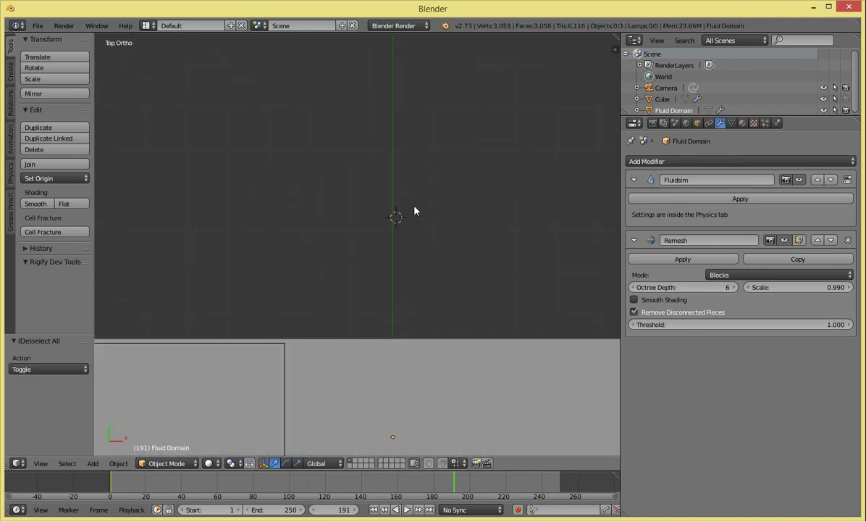
{"action": "scroll", "coordinate": [415, 210], "scroll_direction": "up", "scroll_amount": 4}
{"action": "key", "text": "shift+a"}
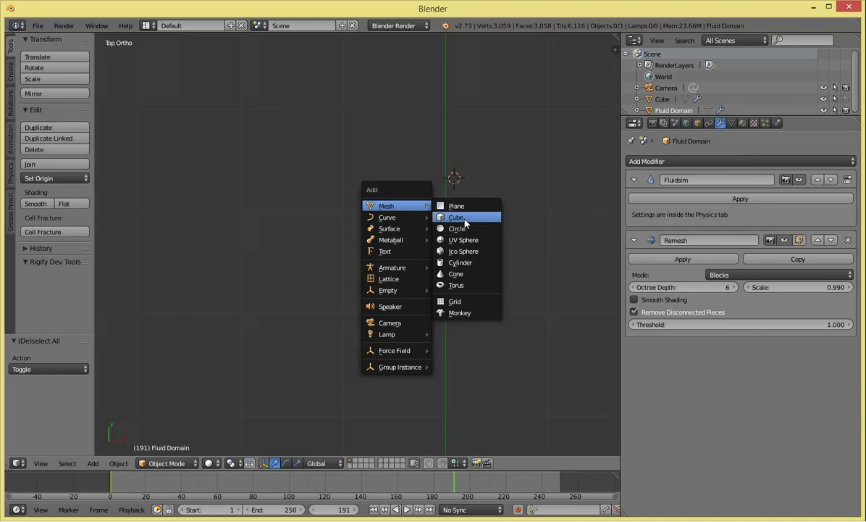
{"action": "left_click", "coordinate": [466, 223]}
{"action": "mouse_move", "coordinate": [416, 256]}
{"action": "middle_mouse_down"}
{"action": "mouse_move", "coordinate": [387, 305]}
{"action": "mouse_move", "coordinate": [324, 178]}
{"action": "mouse_move", "coordinate": [365, 250]}
{"action": "middle_mouse_up"}
{"action": "scroll", "coordinate": [323, 178], "scroll_direction": "up", "scroll_amount": 3}
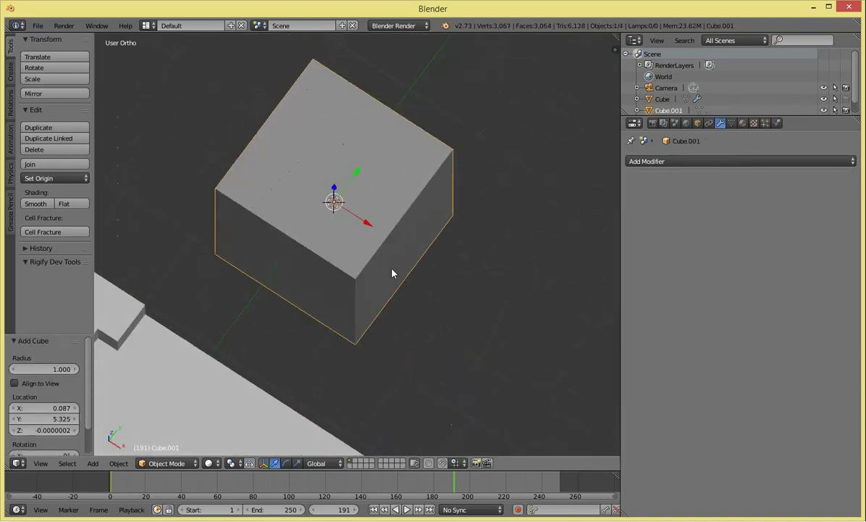
Step: Bevel all of Cube.001's edges with 2 segments at 0.074 offset
{"action": "key", "text": "Tab"}
{"action": "key", "text": "a"}
{"action": "key", "text": "a"}
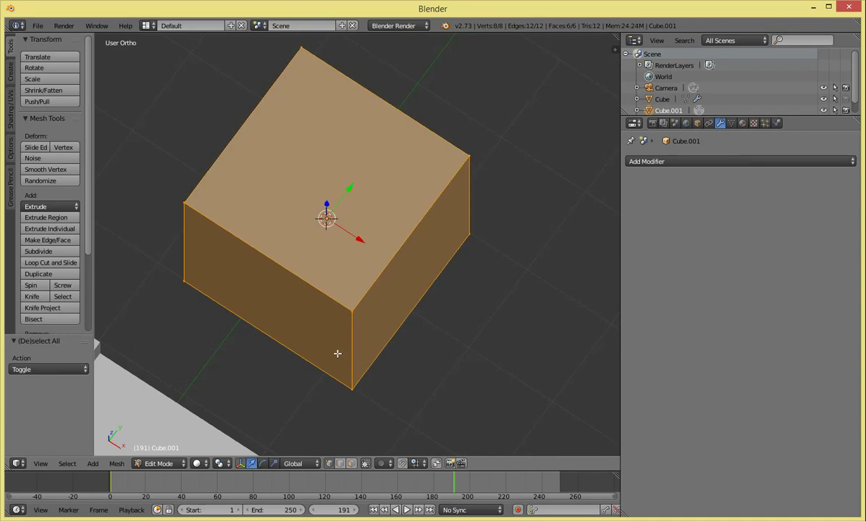
{"action": "key", "text": "ctrl+b"}
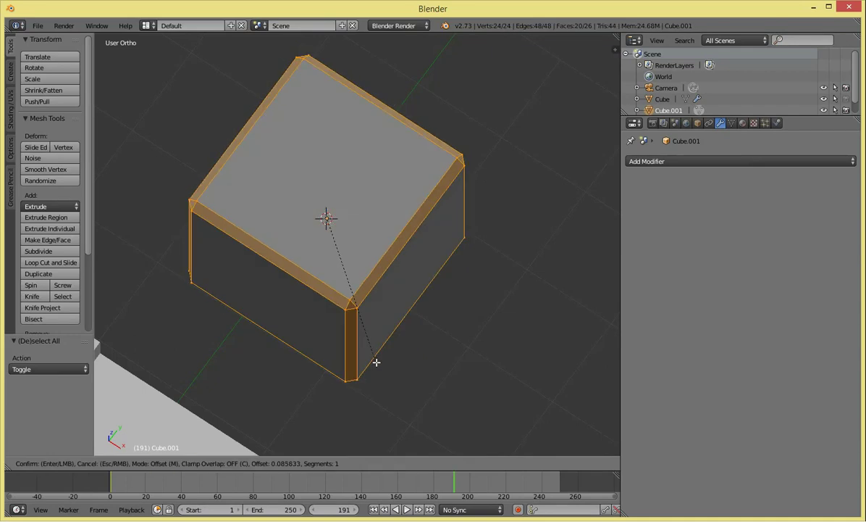
{"action": "scroll", "coordinate": [371, 366], "scroll_direction": "up", "scroll_amount": 1}
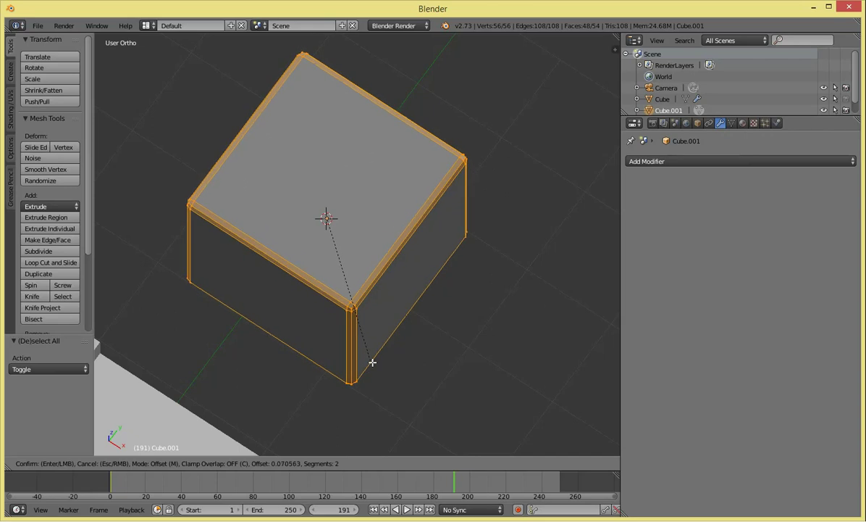
{"action": "left_click", "coordinate": [372, 362]}
Step: Shade the bevelled cube's faces smooth and return to Object Mode
{"action": "mouse_move", "coordinate": [346, 356]}
{"action": "middle_mouse_down"}
{"action": "mouse_move", "coordinate": [362, 257]}
{"action": "mouse_move", "coordinate": [317, 320]}
{"action": "middle_mouse_up"}
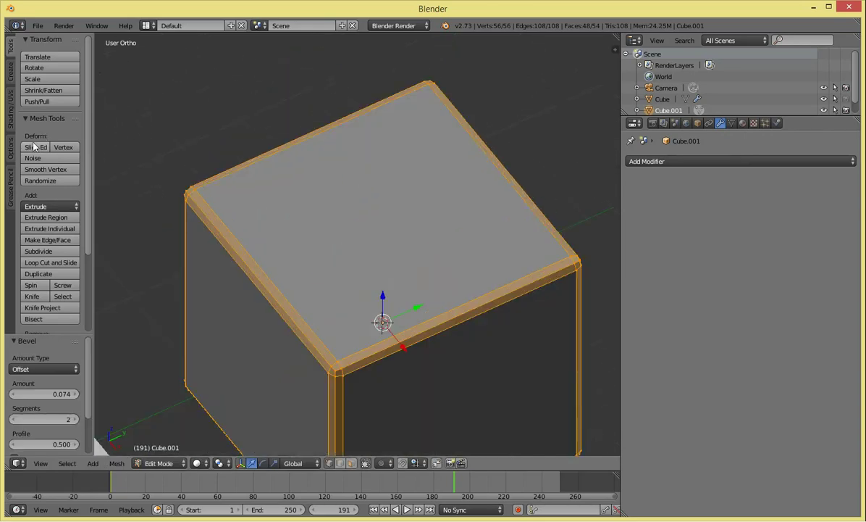
{"action": "left_click", "coordinate": [12, 118]}
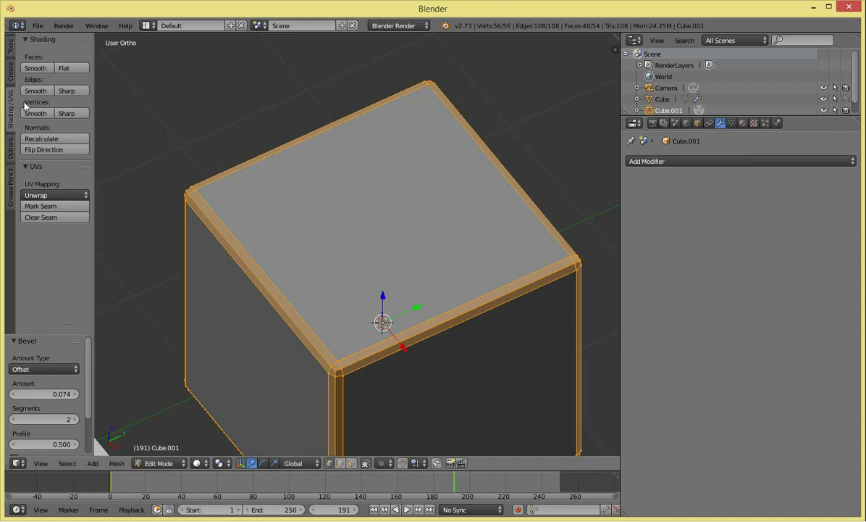
{"action": "left_click", "coordinate": [48, 68]}
{"action": "key", "text": "Tab"}
Step: Select the bevelled cube, view it from the top, and enter its Edit Mode with nothing selected
{"action": "scroll", "coordinate": [328, 254], "scroll_direction": "down", "scroll_amount": 5}
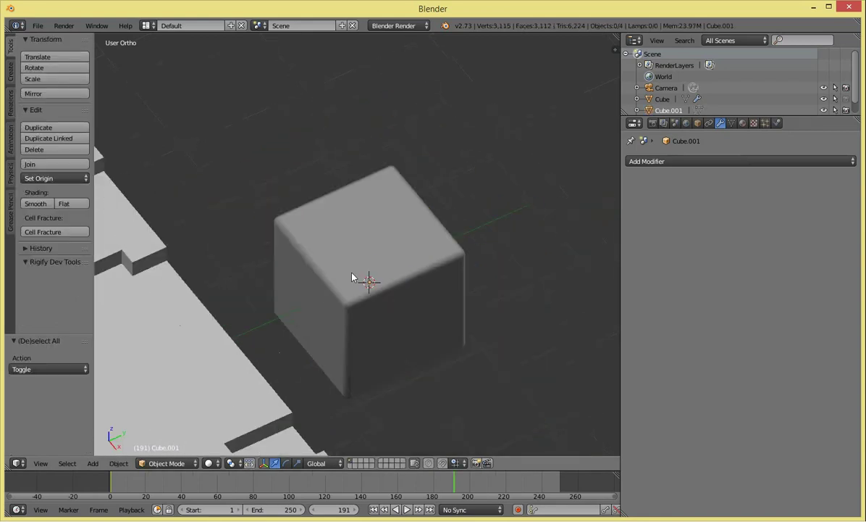
{"action": "key", "text": "Tab"}
{"action": "key", "text": "a"}
{"action": "key", "text": "a"}
{"action": "key", "text": "Tab"}
{"action": "mouse_move", "coordinate": [347, 316]}
{"action": "middle_mouse_down"}
{"action": "mouse_move", "coordinate": [326, 381]}
{"action": "mouse_move", "coordinate": [436, 302]}
{"action": "mouse_move", "coordinate": [499, 337]}
{"action": "middle_mouse_up"}
{"action": "right_click", "coordinate": [290, 311]}
{"action": "mouse_move", "coordinate": [290, 311]}
{"action": "middle_mouse_down"}
{"action": "mouse_move", "coordinate": [397, 335]}
{"action": "mouse_move", "coordinate": [252, 325]}
{"action": "middle_mouse_up"}
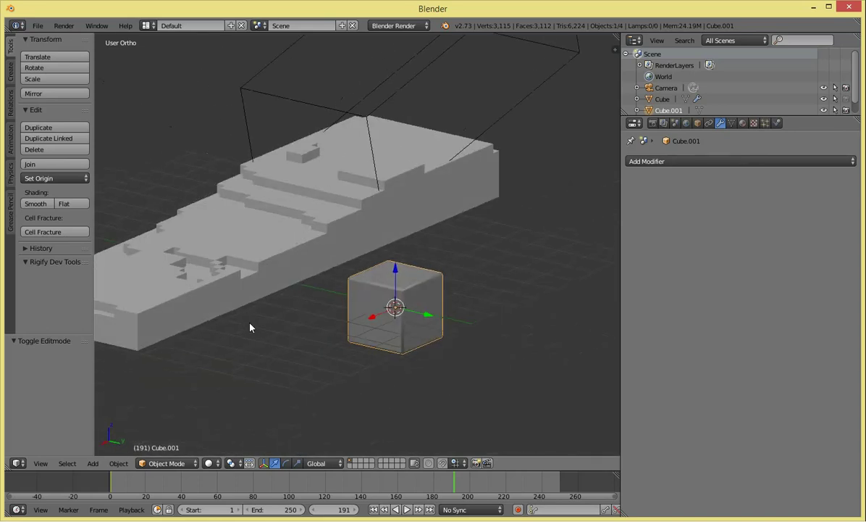
{"action": "scroll", "coordinate": [444, 361], "scroll_direction": "up", "scroll_amount": 5}
{"action": "mouse_move", "coordinate": [444, 362]}
{"action": "middle_mouse_down"}
{"action": "mouse_move", "coordinate": [396, 254]}
{"action": "mouse_move", "coordinate": [362, 288]}
{"action": "middle_mouse_up"}
{"action": "scroll", "coordinate": [315, 312], "scroll_direction": "up", "scroll_amount": 3}
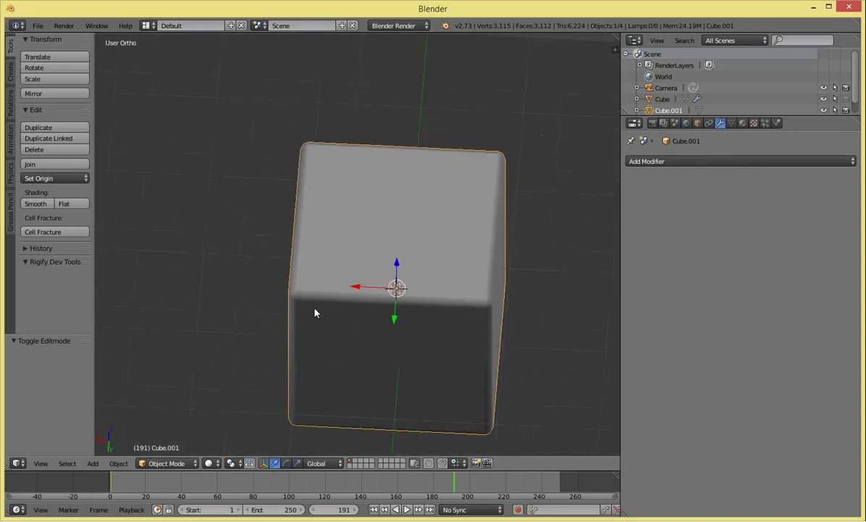
{"action": "key", "text": "KP_7"}
{"action": "key", "text": "a"}
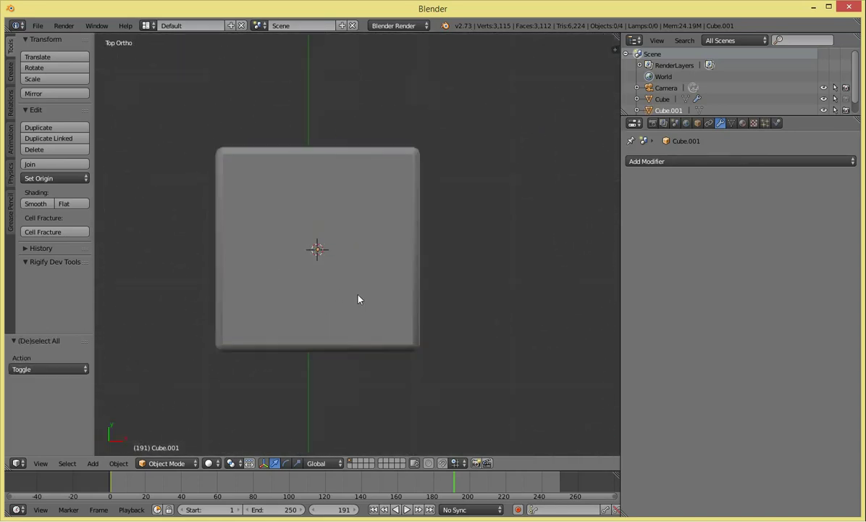
{"action": "key", "text": "Tab"}
{"action": "scroll", "coordinate": [343, 280], "scroll_direction": "down", "scroll_amount": 1}
Step: Add a cylinder to the cube mesh with triangle-fan cap fill
{"action": "key", "text": "shift+a"}
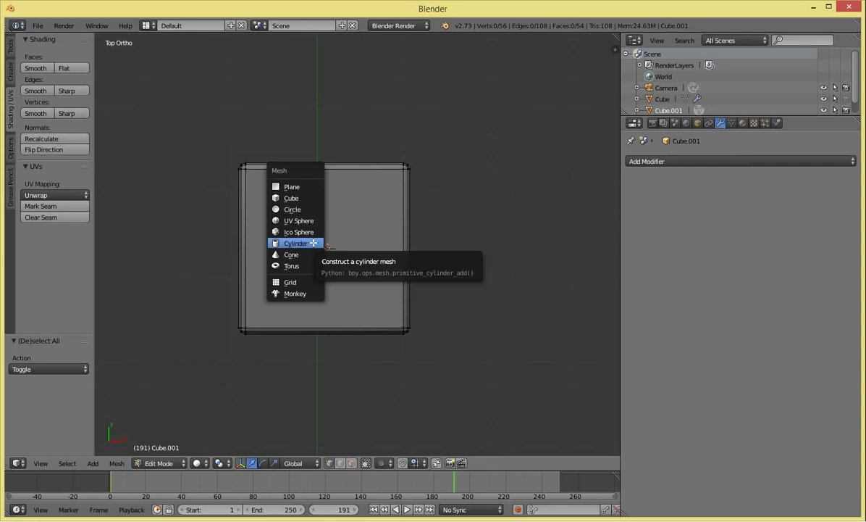
{"action": "left_click", "coordinate": [312, 244]}
{"action": "middle_click_drag", "start_coordinate": [329, 389], "coordinate": [301, 328]}
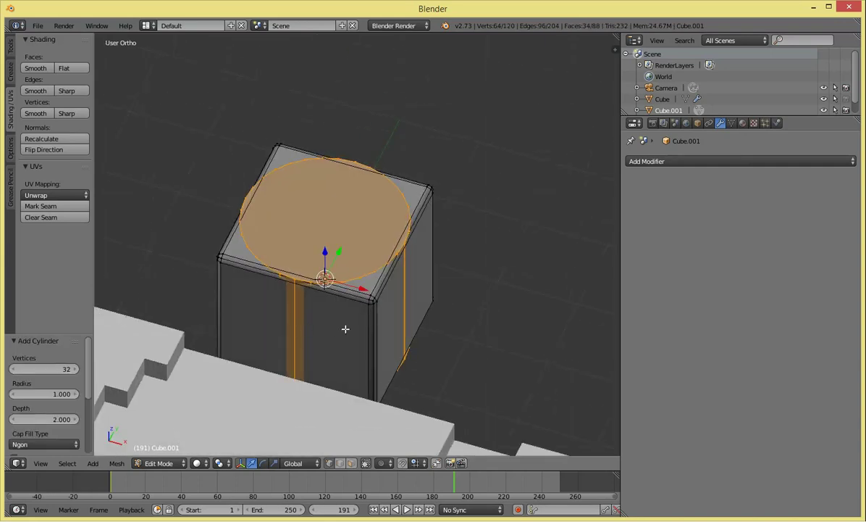
{"action": "scroll", "coordinate": [345, 328], "scroll_direction": "up", "scroll_amount": 1}
{"action": "left_click", "coordinate": [44, 443]}
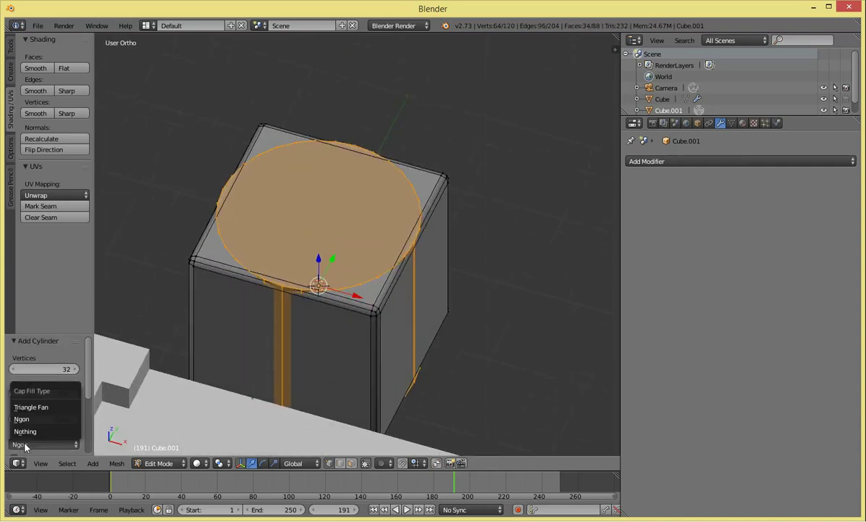
{"action": "left_click", "coordinate": [48, 407]}
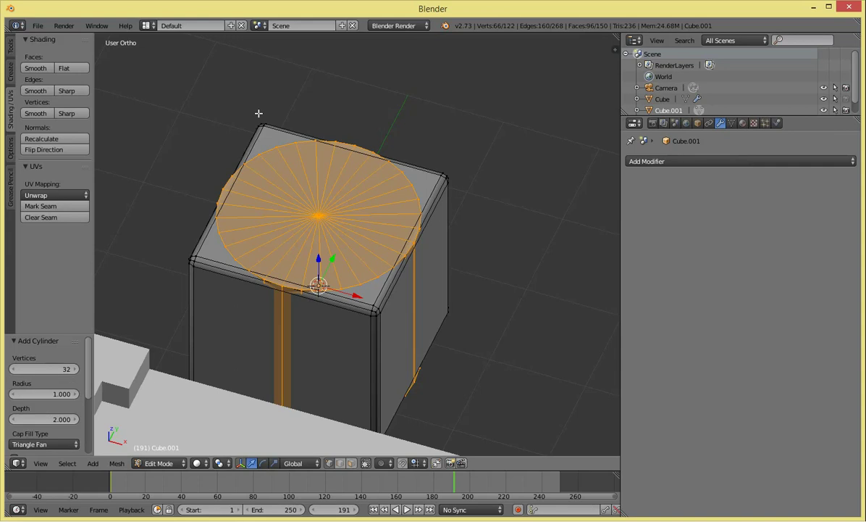
Step: In wireframe, delete the cylinder's bottom centre vertex
{"action": "key", "text": "z"}
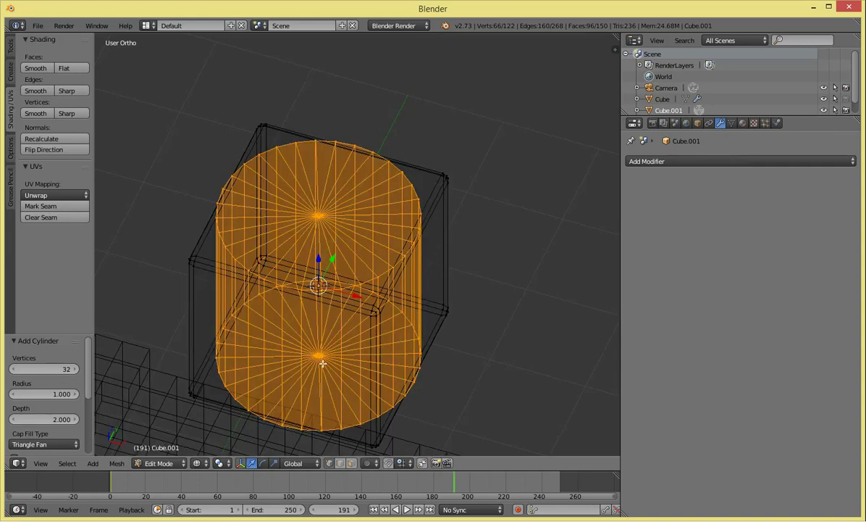
{"action": "right_click", "coordinate": [322, 363]}
{"action": "key", "text": "x"}
{"action": "left_click", "coordinate": [329, 332]}
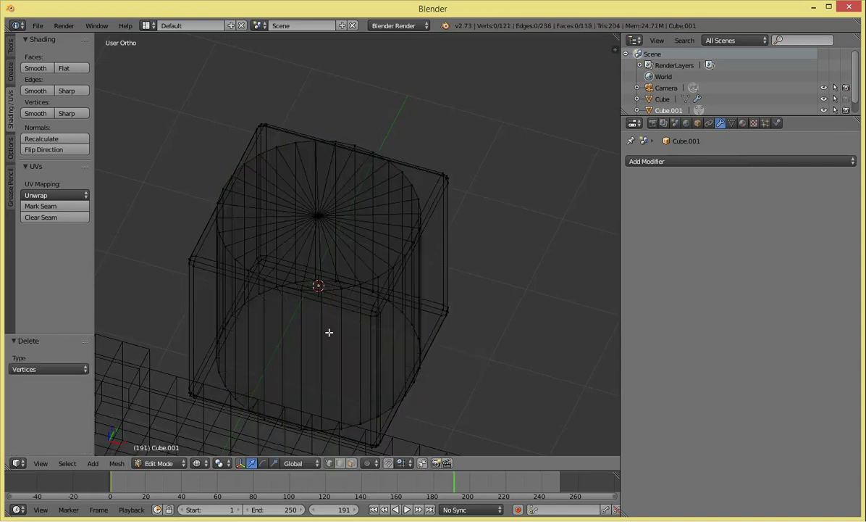
{"action": "right_click", "coordinate": [417, 338], "text": "alt"}
{"action": "key", "text": "z"}
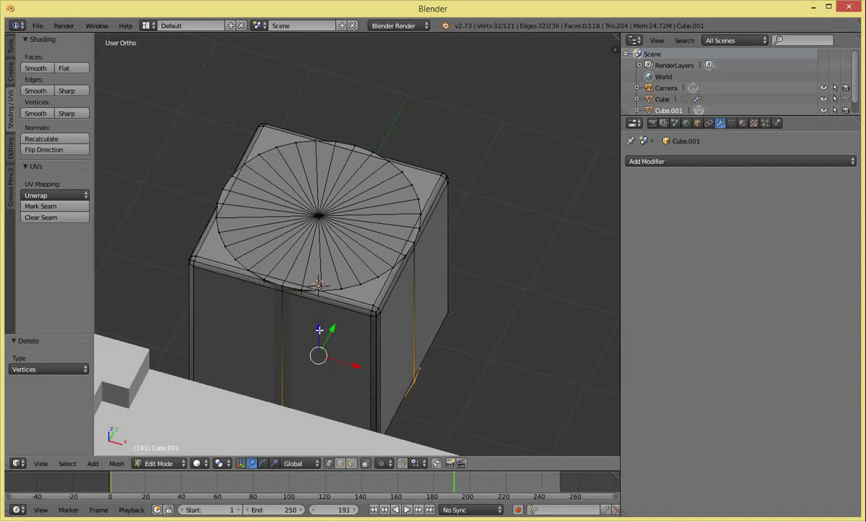
{"action": "key", "text": "z"}
{"action": "key", "text": "a"}
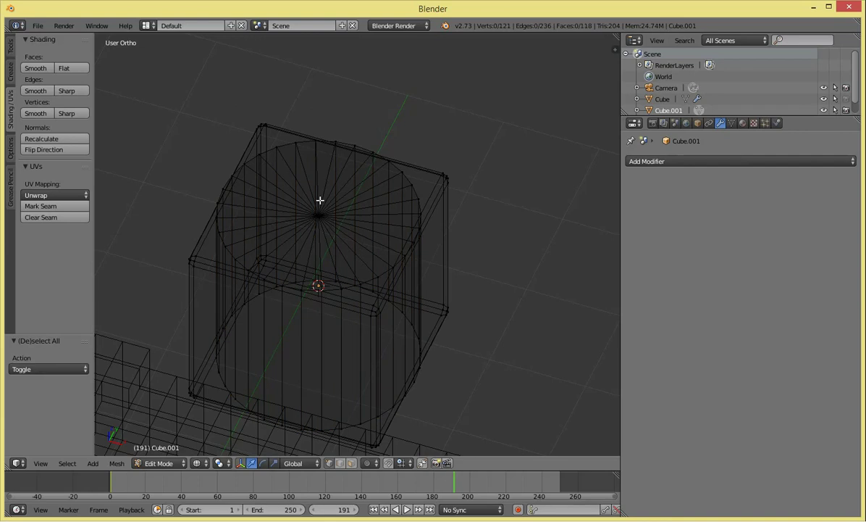
Step: Scale the cylinder to 0.885, flatten it into a thin disc, and lift it 0.380
{"action": "key", "text": "l"}
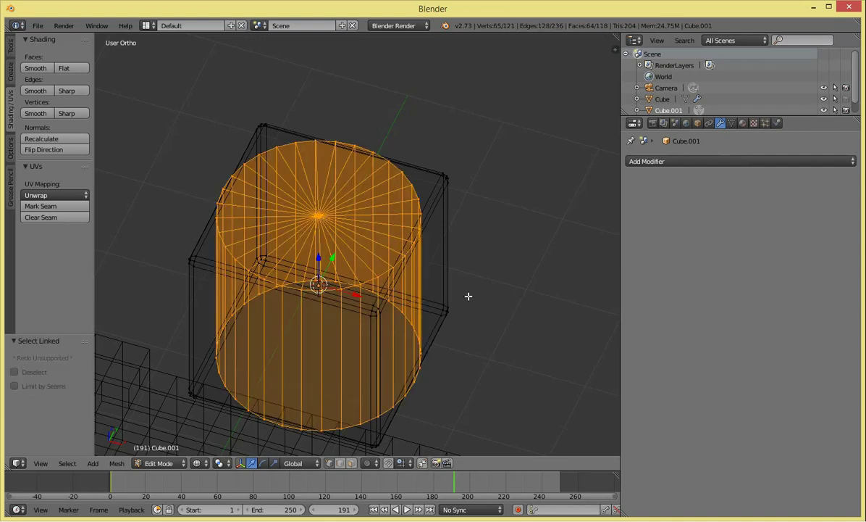
{"action": "key", "text": "s"}
{"action": "left_click", "coordinate": [422, 300]}
{"action": "key", "text": "z"}
{"action": "key", "text": "g"}
{"action": "key", "text": "z"}
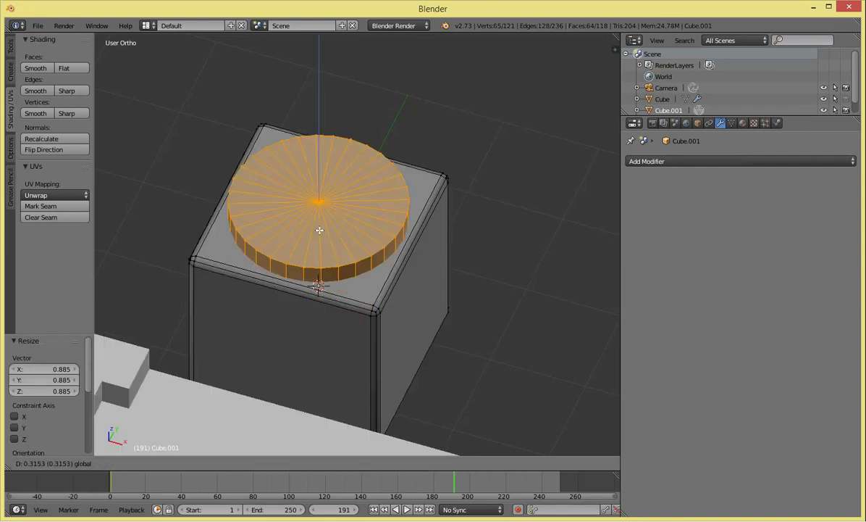
{"action": "left_click", "coordinate": [318, 228]}
{"action": "key", "text": "s"}
{"action": "key", "text": "z"}
{"action": "left_click", "coordinate": [317, 227]}
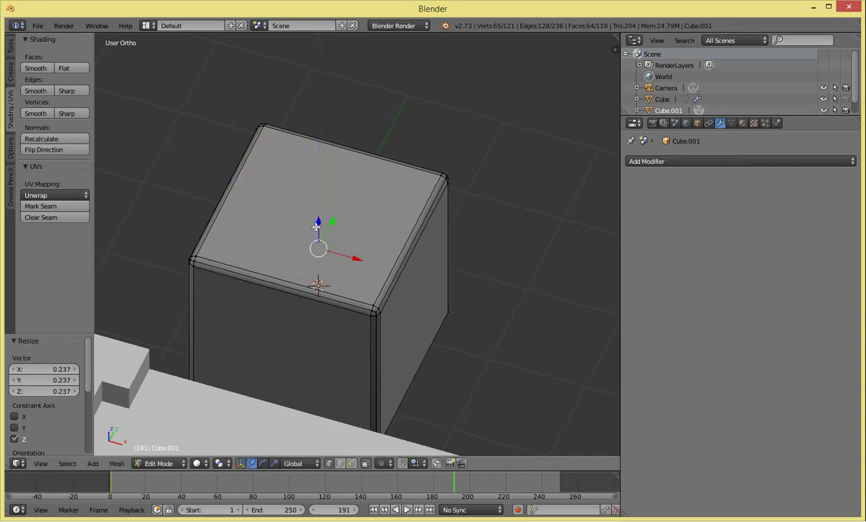
{"action": "key", "text": "z"}
{"action": "key", "text": "g"}
{"action": "key", "text": "z"}
{"action": "left_click", "coordinate": [319, 217]}
Step: From the front view, shrink the disc to 0.748 and seat it just above the cube top
{"action": "key", "text": "z"}
{"action": "key", "text": "KP_1"}
{"action": "key", "text": "z"}
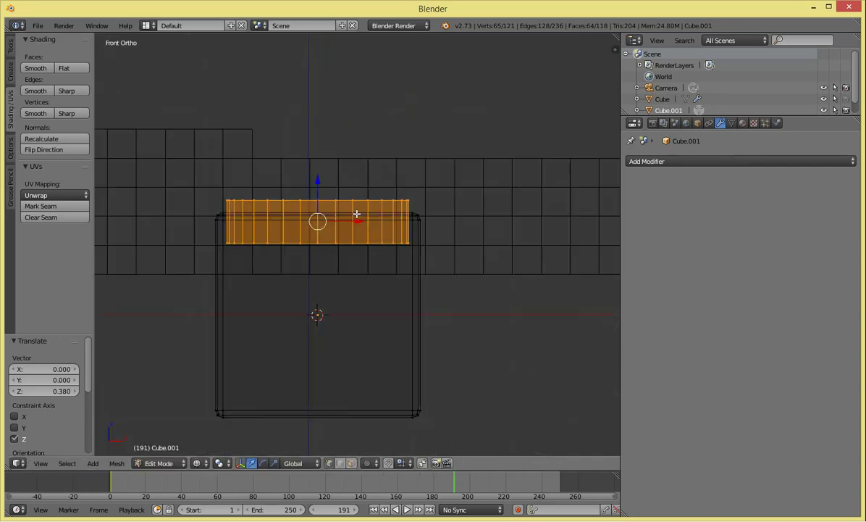
{"action": "scroll", "coordinate": [356, 214], "scroll_direction": "up", "scroll_amount": 2}
{"action": "key", "text": "s"}
{"action": "left_click", "coordinate": [398, 231]}
{"action": "key", "text": "g"}
{"action": "key", "text": "z"}
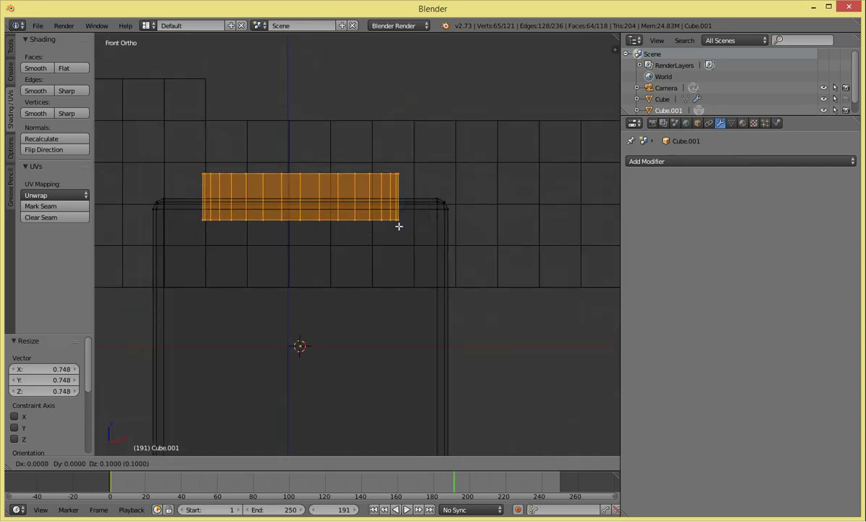
{"action": "left_click", "coordinate": [398, 226]}
{"action": "key", "text": "z"}
{"action": "mouse_move", "coordinate": [400, 225]}
{"action": "middle_mouse_down"}
{"action": "mouse_move", "coordinate": [309, 333]}
{"action": "mouse_move", "coordinate": [353, 215]}
{"action": "middle_mouse_up"}
{"action": "key", "text": "Tab"}
{"action": "key", "text": "Tab"}
Step: Go back into the brick mesh and clear the selection
{"action": "key", "text": "z"}
{"action": "key", "text": "a"}
{"action": "key", "text": "a"}
{"action": "key", "text": "a"}
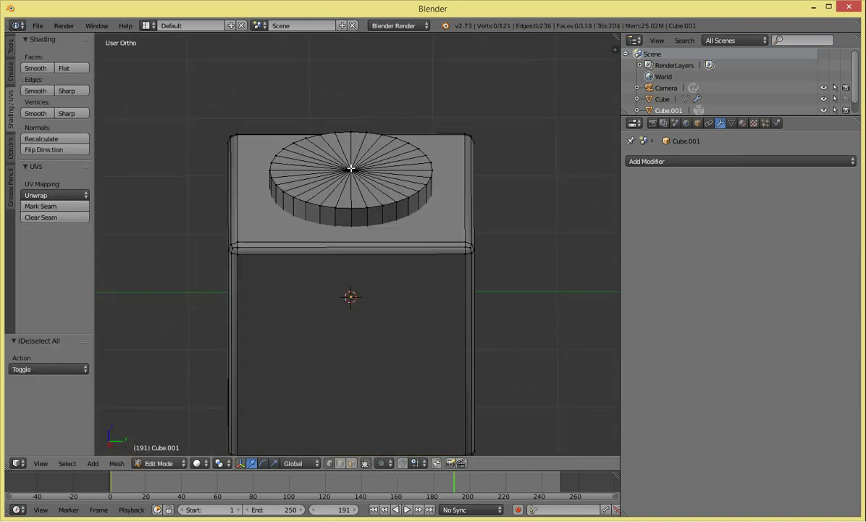
{"action": "key", "text": "a"}
{"action": "key", "text": "g"}
{"action": "key", "text": "z"}
{"action": "key", "text": "Escape"}
{"action": "key", "text": "a"}
{"action": "scroll", "coordinate": [348, 141], "scroll_direction": "up", "scroll_amount": 1}
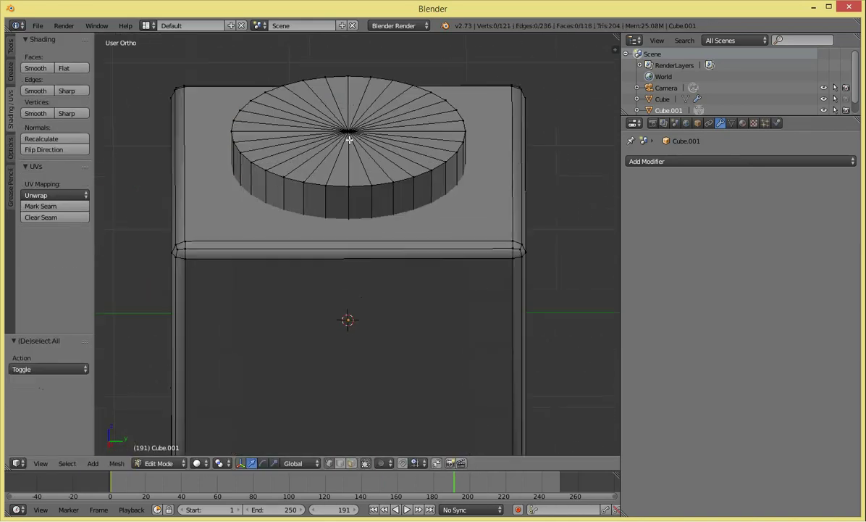
Step: In face select mode, select the ring of the stud's side faces, then deselect them
{"action": "key", "text": "ctrl+Tab"}
{"action": "left_click", "coordinate": [306, 200]}
{"action": "right_click", "coordinate": [319, 196], "text": "alt"}
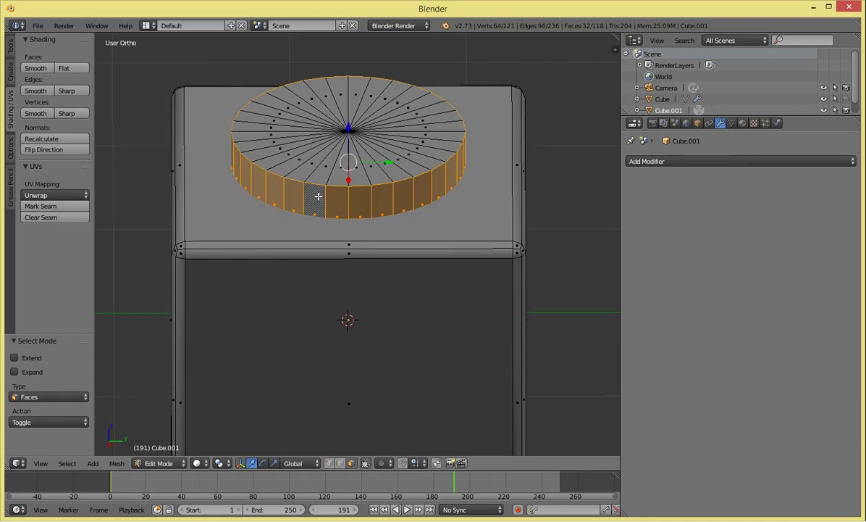
{"action": "key", "text": "z"}
{"action": "mouse_move", "coordinate": [319, 196]}
{"action": "middle_mouse_down"}
{"action": "mouse_move", "coordinate": [388, 254]}
{"action": "mouse_move", "coordinate": [328, 305]}
{"action": "middle_mouse_up"}
{"action": "key", "text": "ctrl+Tab"}
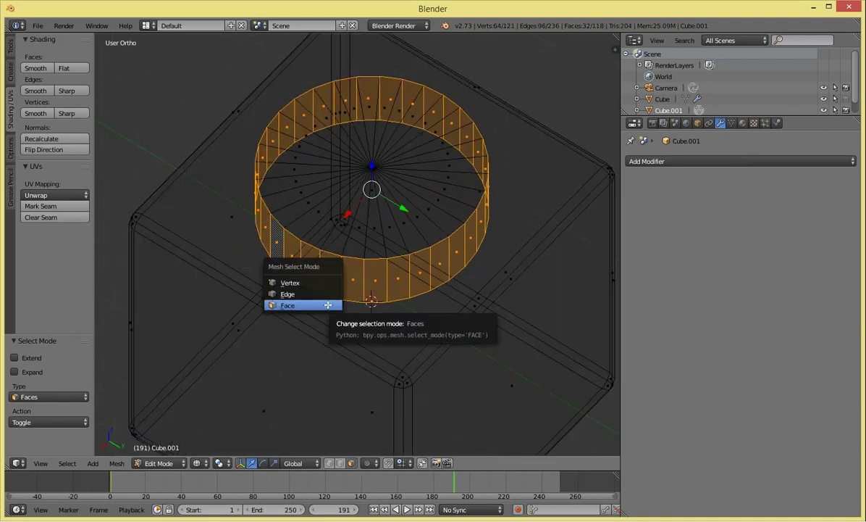
{"action": "left_click", "coordinate": [328, 304]}
{"action": "key", "text": "ctrl+Tab"}
{"action": "left_click", "coordinate": [328, 304]}
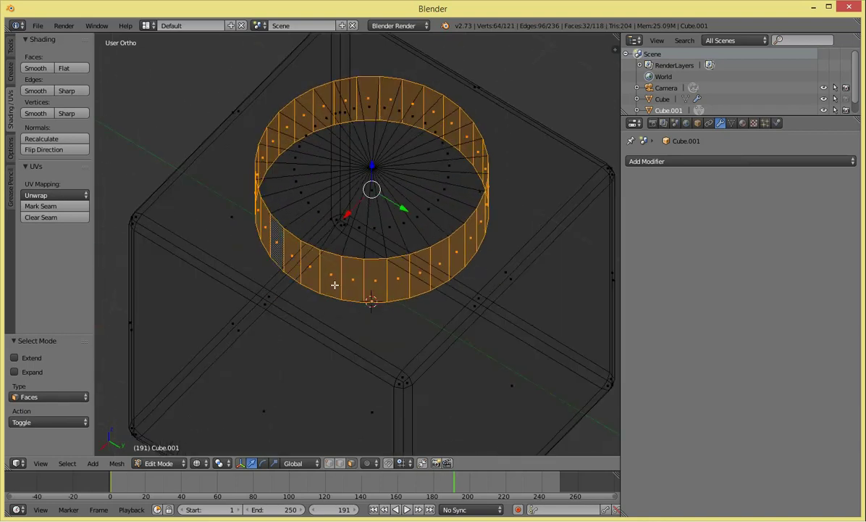
{"action": "right_click", "coordinate": [336, 281], "text": "shift"}
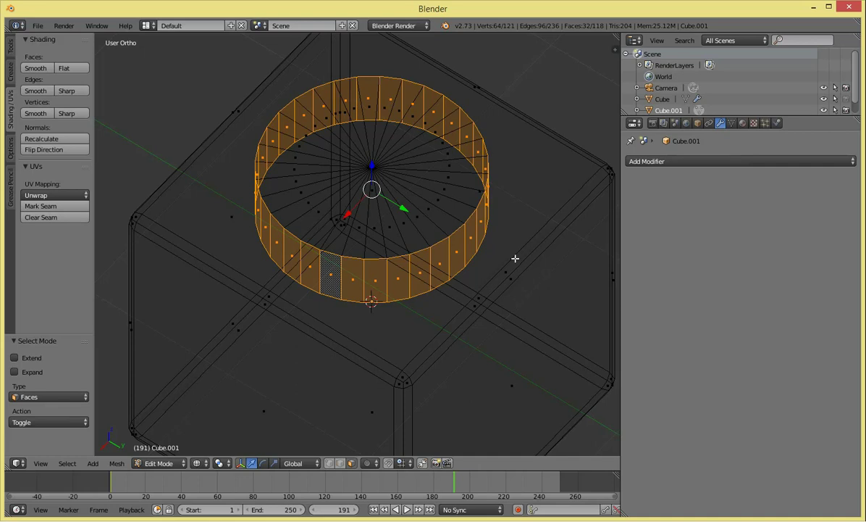
{"action": "key", "text": "a"}
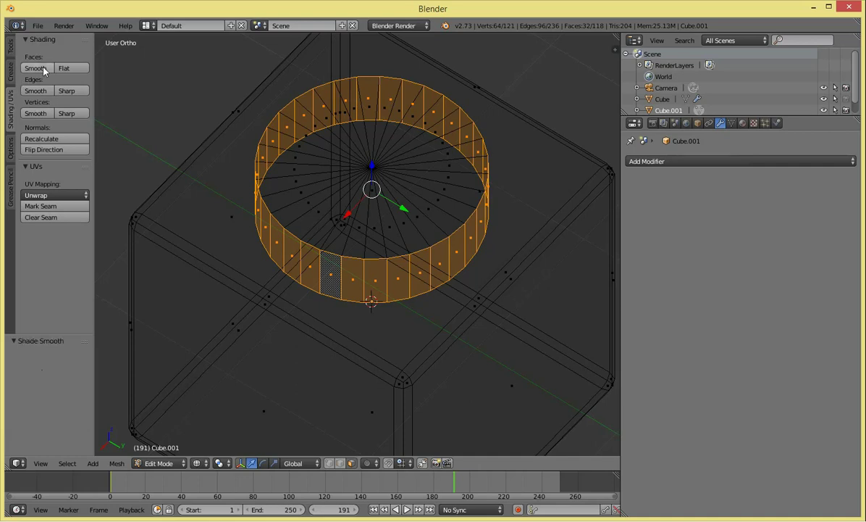
{"action": "key", "text": "z"}
Step: Bevel the stud's top rim edge loop with 2 segments
{"action": "key", "text": "ctrl+Tab"}
{"action": "left_click", "coordinate": [346, 213]}
{"action": "scroll", "coordinate": [345, 223], "scroll_direction": "up", "scroll_amount": 2}
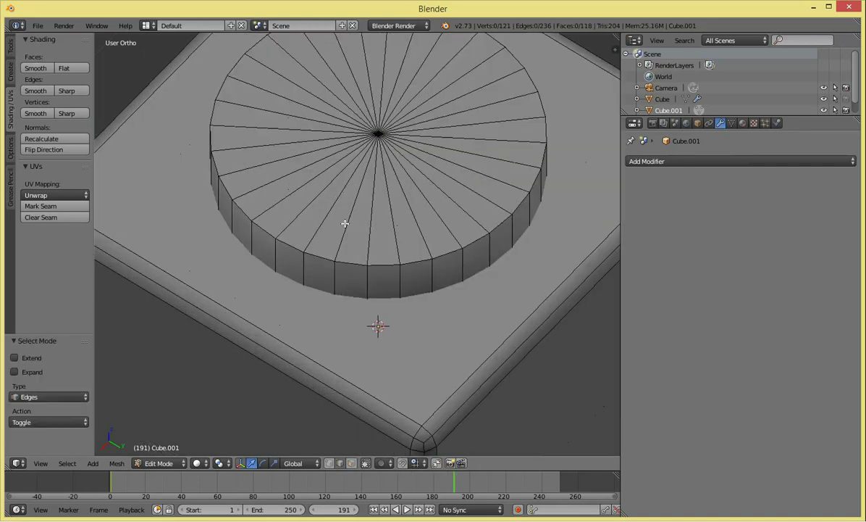
{"action": "right_click", "coordinate": [317, 264], "text": "alt"}
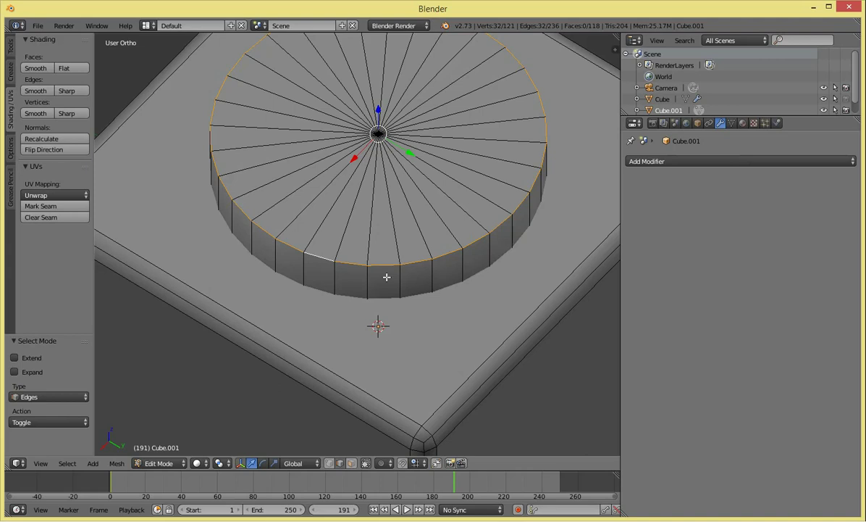
{"action": "key", "text": "ctrl+b"}
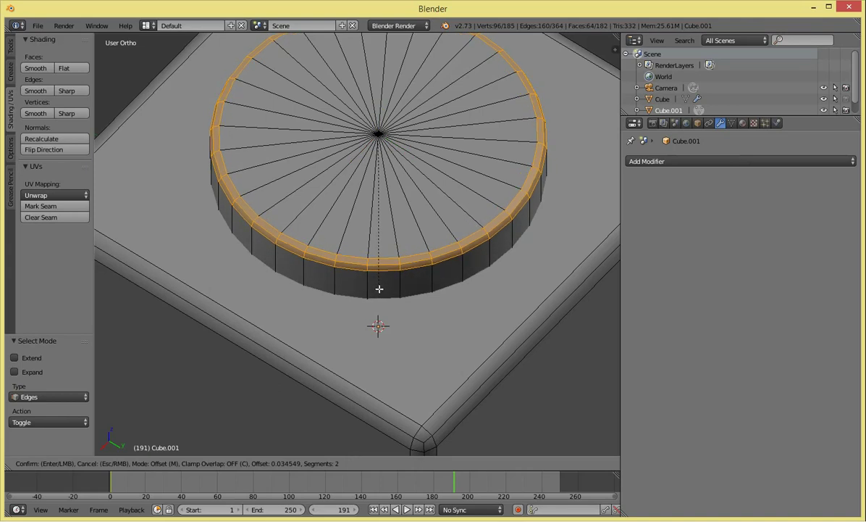
{"action": "left_click", "coordinate": [379, 288]}
Step: Smooth-shade the bevelled stud faces and return to Object Mode
{"action": "key", "text": "Tab"}
{"action": "scroll", "coordinate": [271, 246], "scroll_direction": "down", "scroll_amount": 1}
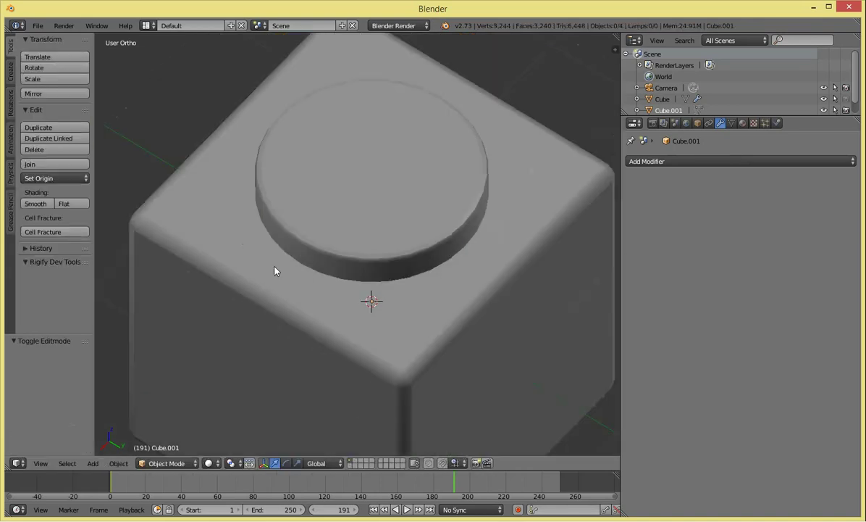
{"action": "key", "text": "Tab"}
{"action": "scroll", "coordinate": [264, 254], "scroll_direction": "down", "scroll_amount": 1}
{"action": "left_click", "coordinate": [40, 69]}
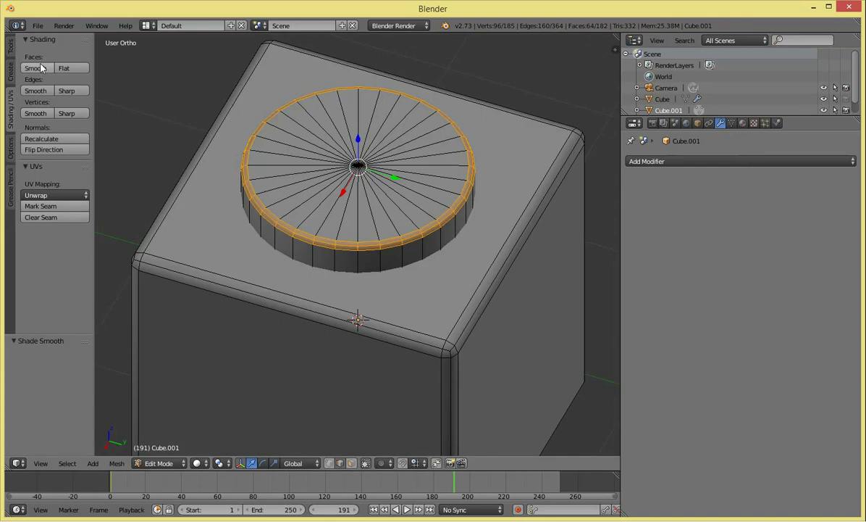
{"action": "key", "text": "Tab"}
Step: Orbit to show the brick beside the fluid mesh and select Cube.001
{"action": "scroll", "coordinate": [246, 242], "scroll_direction": "down", "scroll_amount": 4}
{"action": "key", "text": "a"}
{"action": "mouse_move", "coordinate": [323, 238]}
{"action": "middle_mouse_down"}
{"action": "mouse_move", "coordinate": [488, 304]}
{"action": "mouse_move", "coordinate": [389, 282]}
{"action": "mouse_move", "coordinate": [96, 188]}
{"action": "mouse_move", "coordinate": [313, 286]}
{"action": "mouse_move", "coordinate": [425, 287]}
{"action": "mouse_move", "coordinate": [499, 354]}
{"action": "mouse_move", "coordinate": [468, 433]}
{"action": "middle_mouse_up"}
{"action": "key", "text": "a"}
{"action": "right_click", "coordinate": [389, 282]}
{"action": "key", "text": "a"}
{"action": "right_click", "coordinate": [397, 293]}
{"action": "key", "text": "KP_7"}
{"action": "key", "text": "z"}
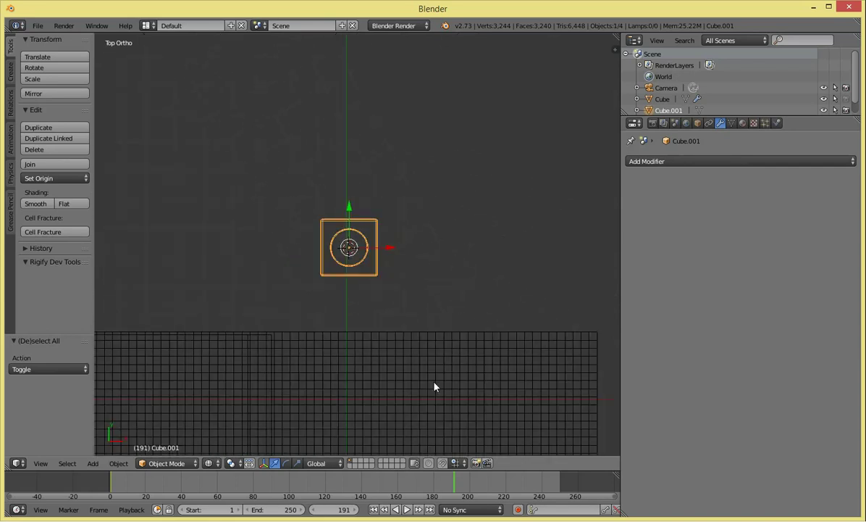
{"action": "scroll", "coordinate": [386, 268], "scroll_direction": "up", "scroll_amount": 3}
{"action": "key", "text": "a"}
{"action": "key", "text": "z"}
{"action": "mouse_move", "coordinate": [421, 303]}
{"action": "middle_mouse_down"}
{"action": "mouse_move", "coordinate": [271, 303]}
{"action": "mouse_move", "coordinate": [433, 270]}
{"action": "middle_mouse_up"}
{"action": "right_click", "coordinate": [432, 269]}
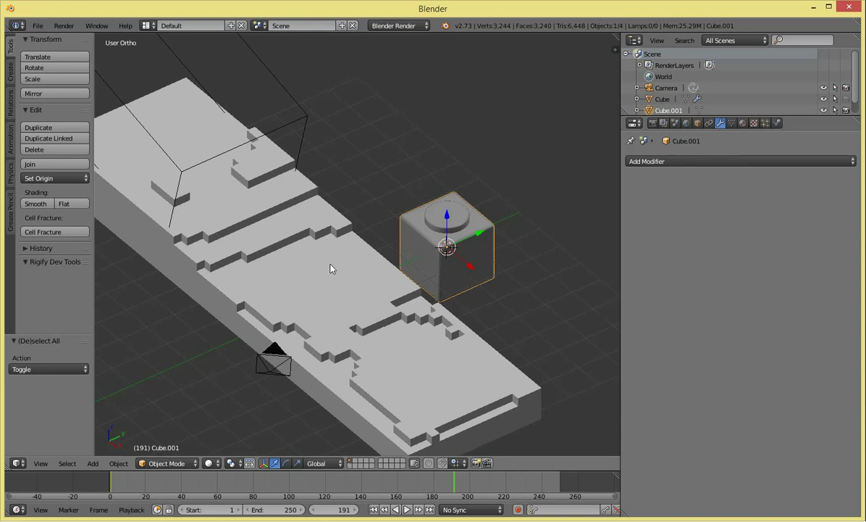
Step: Select the Fluid Domain and set its Object Duplication to Verts
{"action": "key", "text": "z"}
{"action": "right_click", "coordinate": [327, 282]}
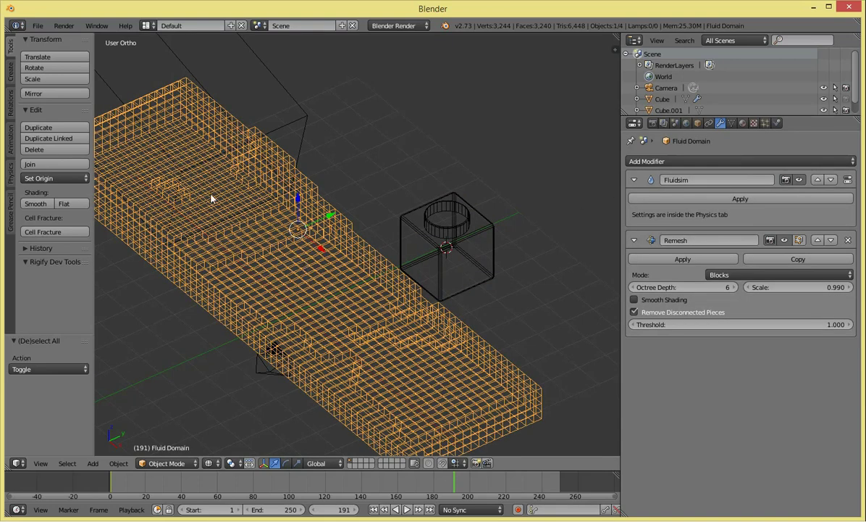
{"action": "left_click", "coordinate": [699, 123]}
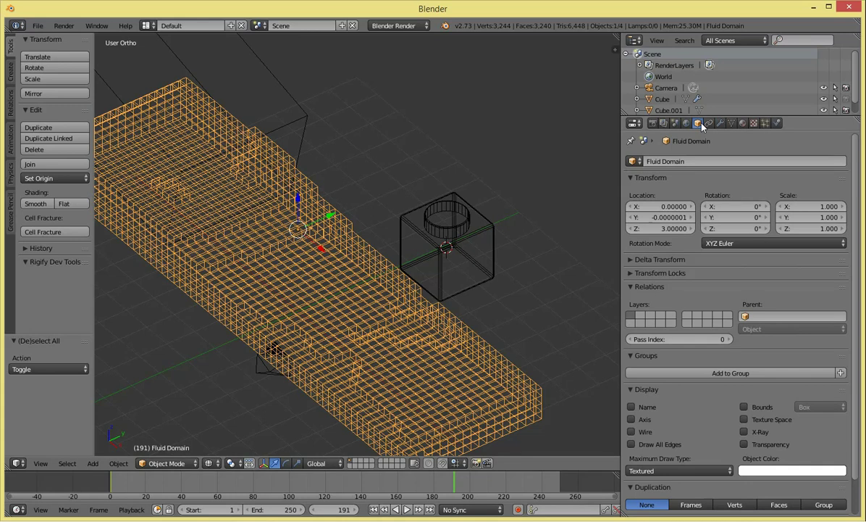
{"action": "scroll", "coordinate": [695, 382], "scroll_direction": "down", "scroll_amount": 2}
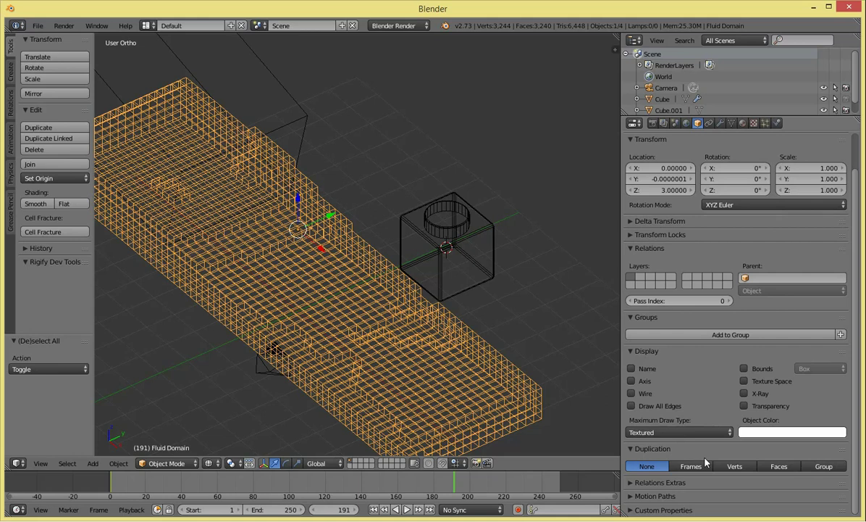
{"action": "left_click", "coordinate": [745, 467]}
Step: Check the brick Cube.001 beside the fluid, then reselect the Fluid Domain
{"action": "middle_click_drag", "start_coordinate": [460, 340], "coordinate": [509, 382]}
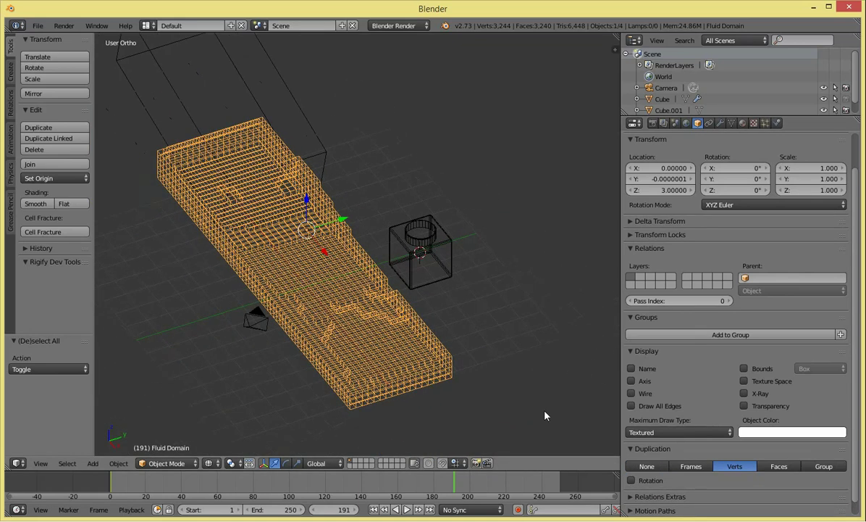
{"action": "key", "text": "z"}
{"action": "scroll", "coordinate": [428, 305], "scroll_direction": "up", "scroll_amount": 3}
{"action": "right_click", "coordinate": [469, 264]}
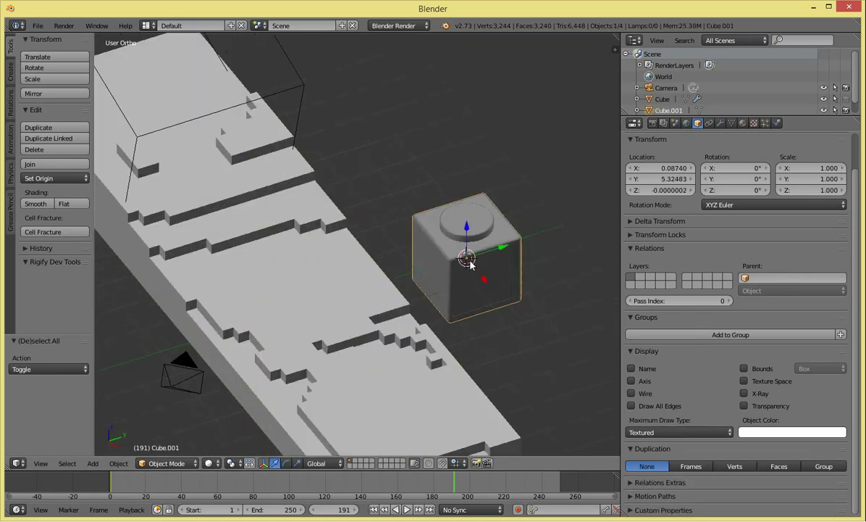
{"action": "right_click", "coordinate": [313, 265]}
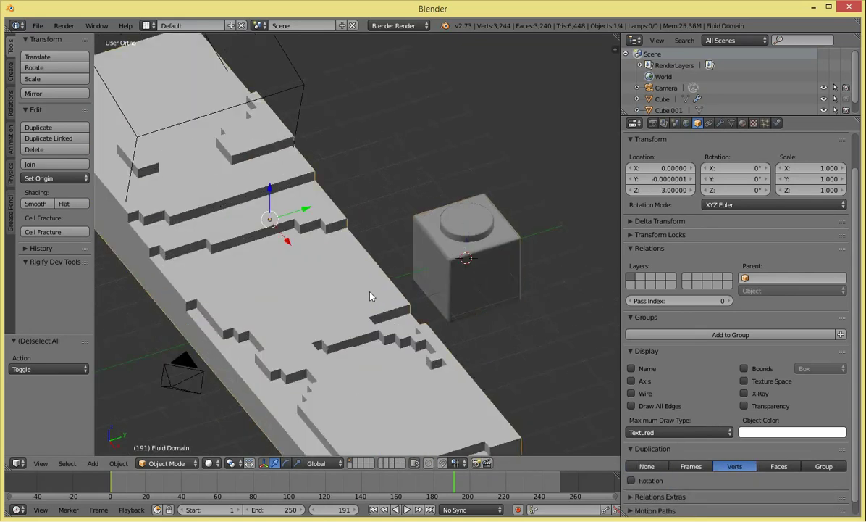
{"action": "scroll", "coordinate": [551, 406], "scroll_direction": "down", "scroll_amount": 1}
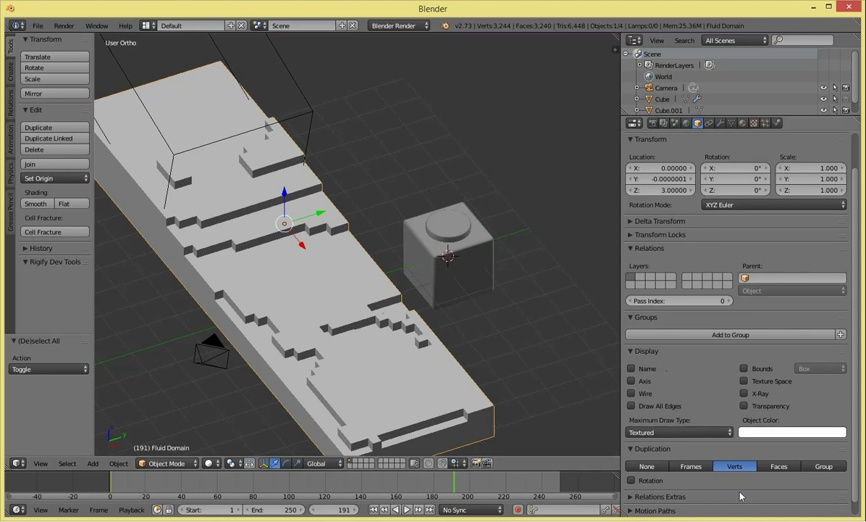
Step: Parent the brick Cube.001 to the Fluid Domain as Object
{"action": "right_click", "coordinate": [457, 271]}
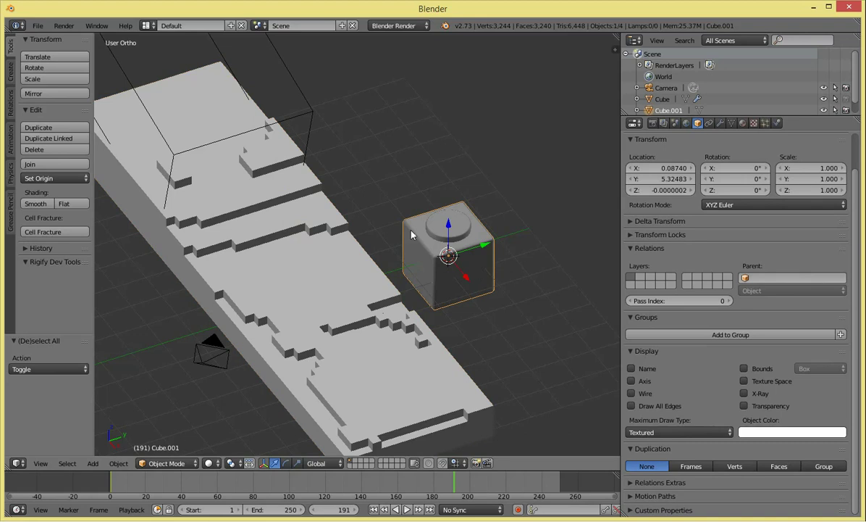
{"action": "right_click", "coordinate": [287, 242], "text": "shift"}
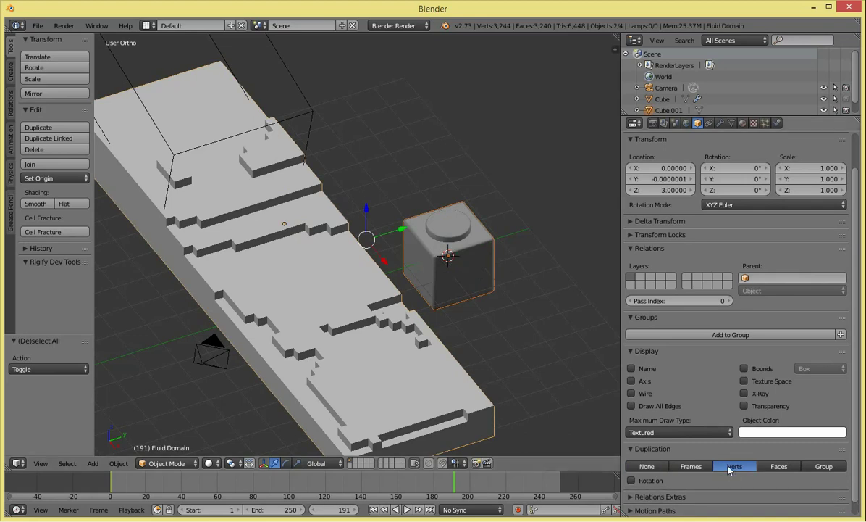
{"action": "key", "text": "ctrl+p"}
{"action": "left_click", "coordinate": [376, 284]}
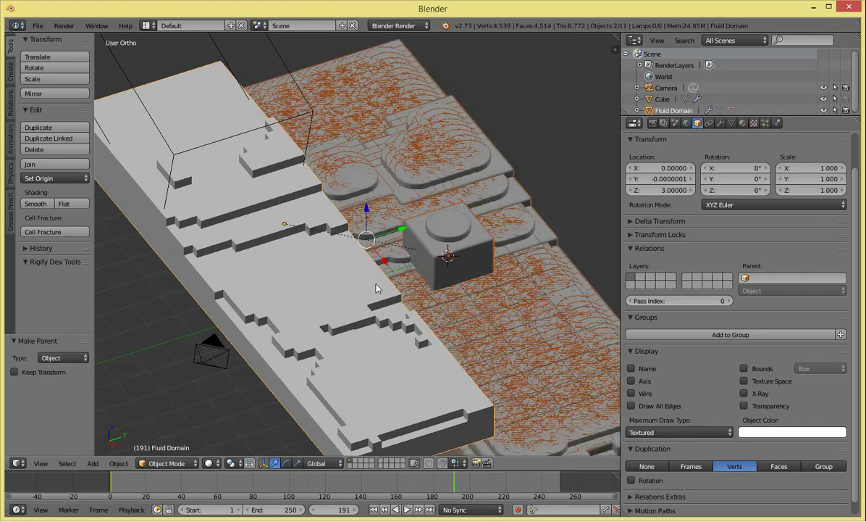
Step: Orbit to inspect the bricks covering the domain, then select the original brick cube
{"action": "scroll", "coordinate": [351, 265], "scroll_direction": "down", "scroll_amount": 3}
{"action": "middle_click_drag", "start_coordinate": [351, 264], "coordinate": [294, 236]}
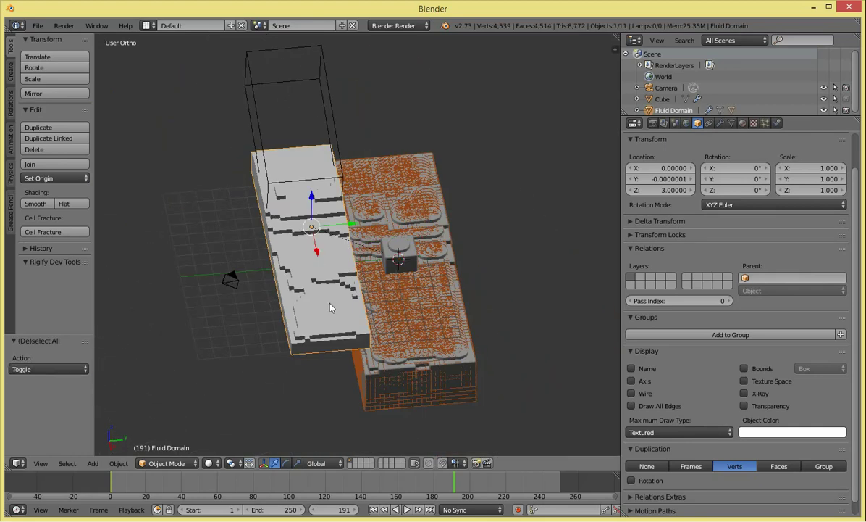
{"action": "mouse_move", "coordinate": [329, 308]}
{"action": "middle_mouse_down"}
{"action": "mouse_move", "coordinate": [280, 271]}
{"action": "mouse_move", "coordinate": [304, 276]}
{"action": "middle_mouse_up"}
{"action": "scroll", "coordinate": [305, 275], "scroll_direction": "up", "scroll_amount": 3}
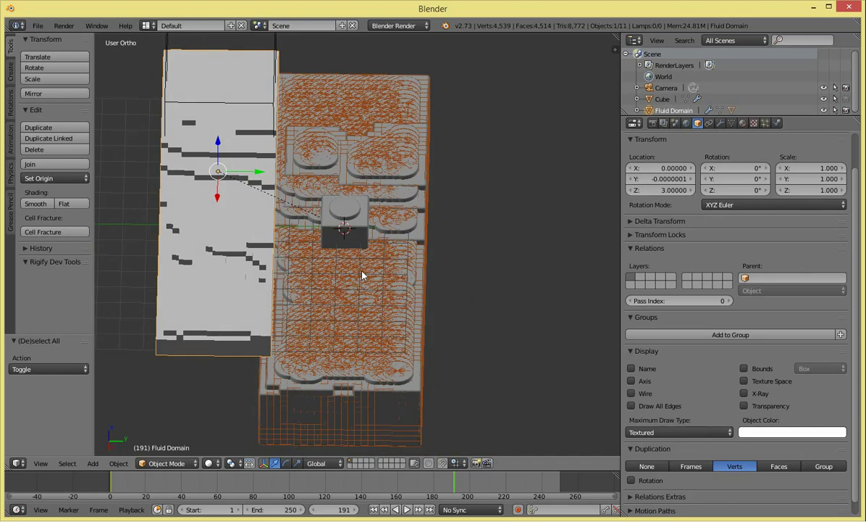
{"action": "mouse_move", "coordinate": [364, 275]}
{"action": "middle_mouse_down"}
{"action": "mouse_move", "coordinate": [277, 245]}
{"action": "mouse_move", "coordinate": [283, 275]}
{"action": "mouse_move", "coordinate": [408, 334]}
{"action": "mouse_move", "coordinate": [520, 332]}
{"action": "mouse_move", "coordinate": [565, 264]}
{"action": "mouse_move", "coordinate": [278, 247]}
{"action": "mouse_move", "coordinate": [352, 228]}
{"action": "mouse_move", "coordinate": [505, 234]}
{"action": "mouse_move", "coordinate": [464, 199]}
{"action": "mouse_move", "coordinate": [381, 246]}
{"action": "mouse_move", "coordinate": [319, 194]}
{"action": "middle_mouse_up"}
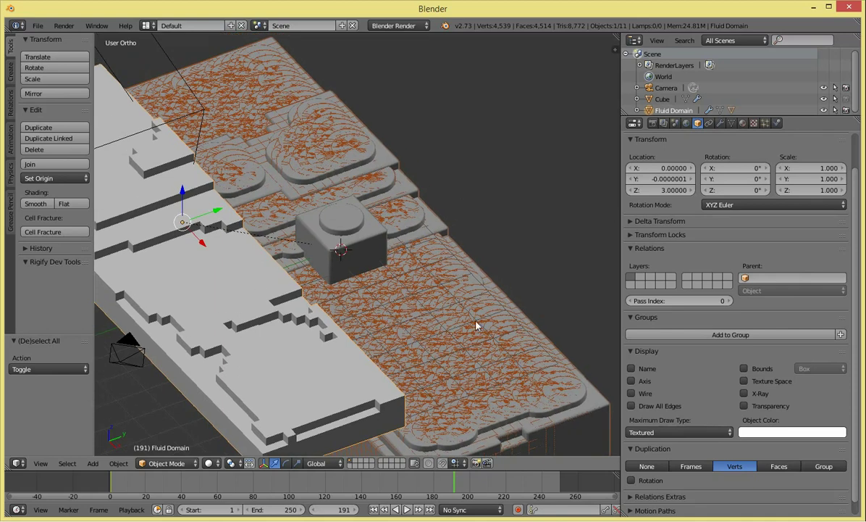
{"action": "right_click", "coordinate": [376, 248]}
{"action": "scroll", "coordinate": [338, 187], "scroll_direction": "up", "scroll_amount": 2}
Step: Scale the brick cube Cube.001 down in stages, through 0.220, to a final 0.141
{"action": "key", "text": "s"}
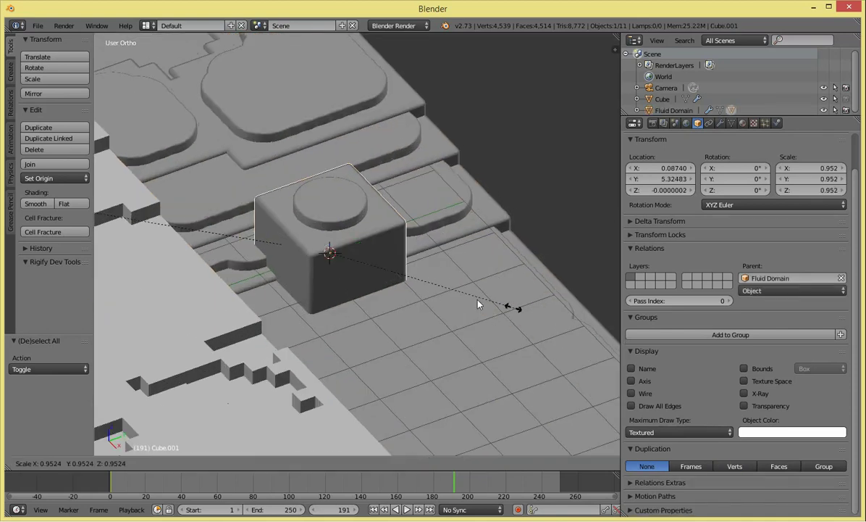
{"action": "left_click", "coordinate": [382, 281]}
{"action": "key", "text": "z"}
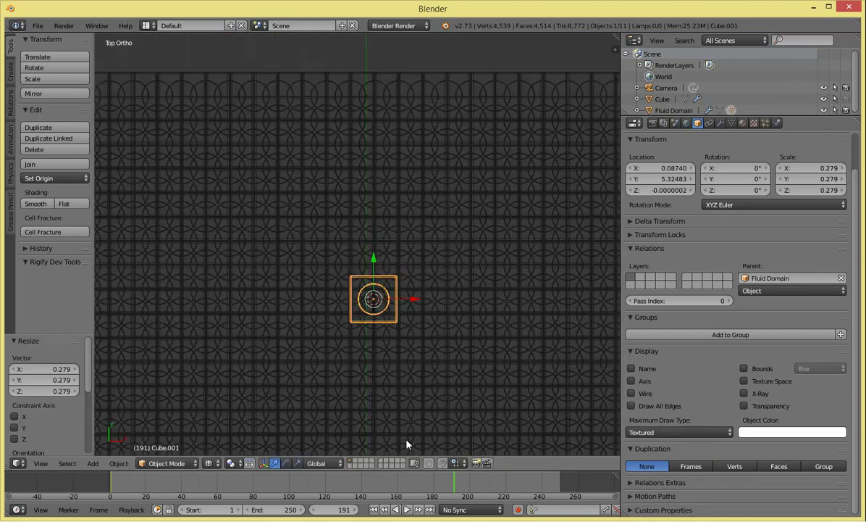
{"action": "scroll", "coordinate": [469, 388], "scroll_direction": "up", "scroll_amount": 6}
{"action": "scroll", "coordinate": [482, 383], "scroll_direction": "down", "scroll_amount": 3}
{"action": "scroll", "coordinate": [505, 384], "scroll_direction": "up", "scroll_amount": 4}
{"action": "key", "text": "s"}
{"action": "left_click", "coordinate": [491, 382]}
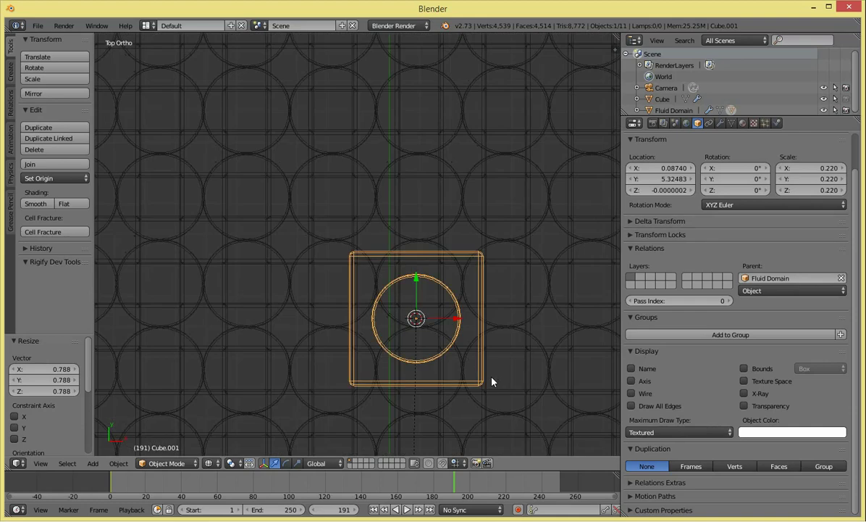
{"action": "key", "text": "s"}
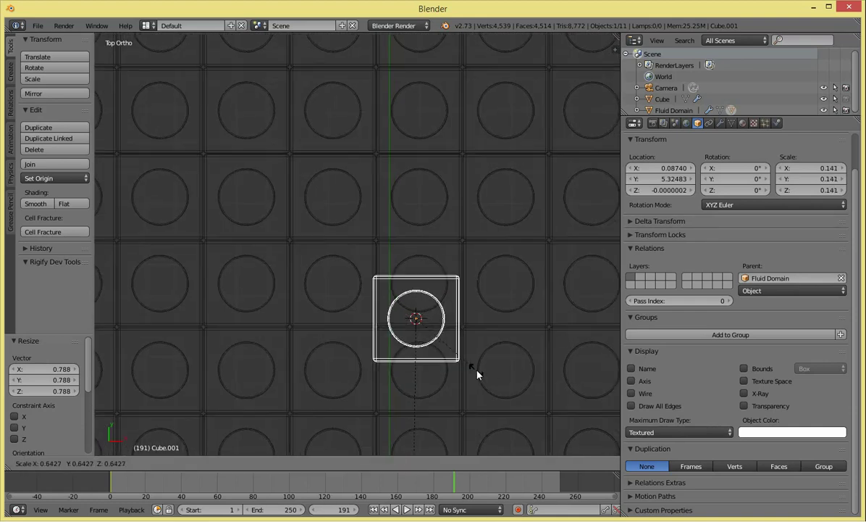
{"action": "left_click", "coordinate": [477, 373]}
Step: Check the brick alignment across the fluid from top, front and angled views
{"action": "key", "text": "a"}
{"action": "scroll", "coordinate": [319, 362], "scroll_direction": "up", "scroll_amount": 3}
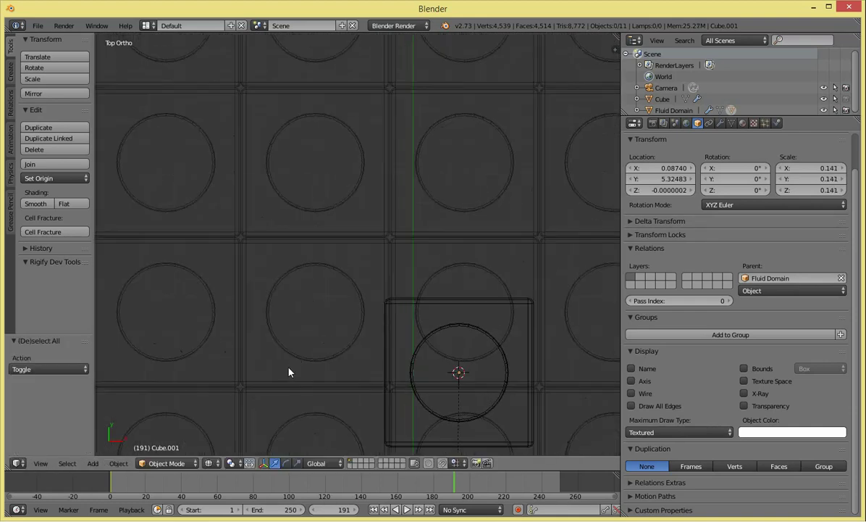
{"action": "middle_click_drag", "start_coordinate": [290, 370], "coordinate": [313, 255], "text": "shift"}
{"action": "scroll", "coordinate": [499, 341], "scroll_direction": "down", "scroll_amount": 4}
{"action": "scroll", "coordinate": [451, 357], "scroll_direction": "down", "scroll_amount": 3}
{"action": "mouse_move", "coordinate": [450, 357]}
{"action": "middle_mouse_down"}
{"action": "mouse_move", "coordinate": [323, 329]}
{"action": "mouse_move", "coordinate": [214, 249]}
{"action": "middle_mouse_up"}
{"action": "key", "text": "KP_1"}
{"action": "middle_click_drag", "start_coordinate": [354, 368], "coordinate": [367, 296], "text": "shift"}
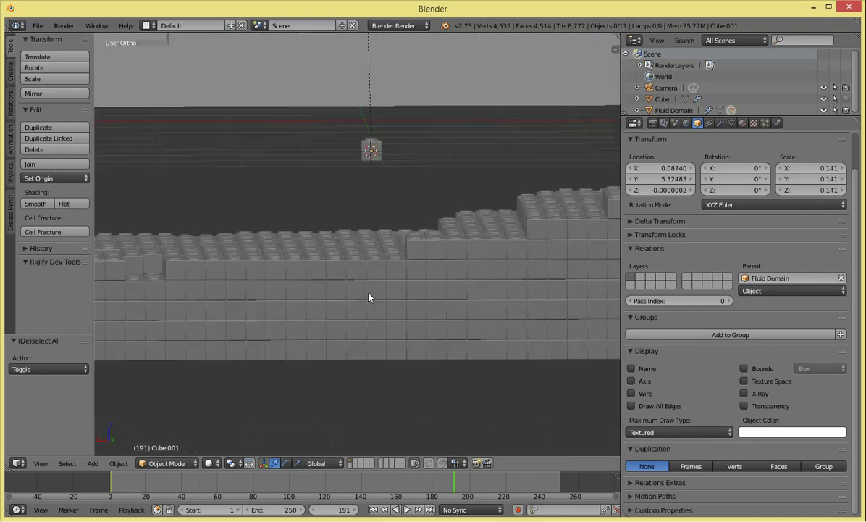
{"action": "scroll", "coordinate": [370, 294], "scroll_direction": "up", "scroll_amount": 2}
{"action": "scroll", "coordinate": [371, 294], "scroll_direction": "up", "scroll_amount": 5}
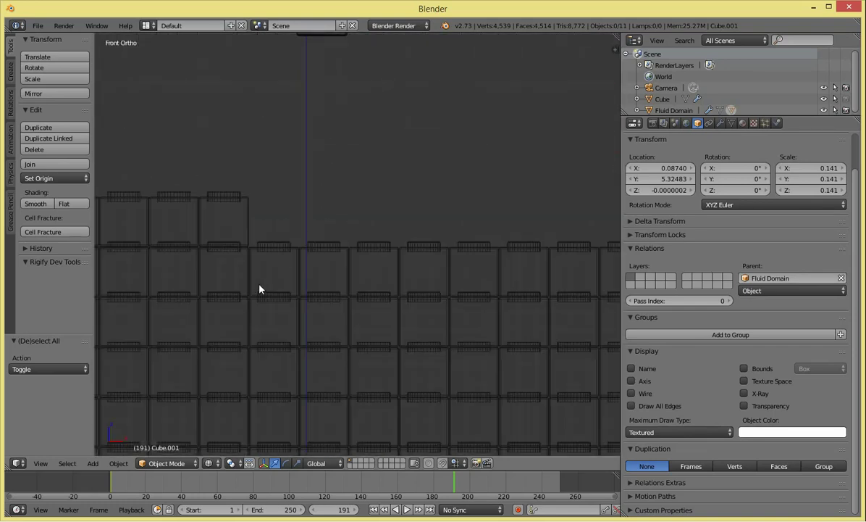
{"action": "scroll", "coordinate": [257, 304], "scroll_direction": "down", "scroll_amount": 3}
{"action": "mouse_move", "coordinate": [256, 304]}
{"action": "middle_mouse_down"}
{"action": "mouse_move", "coordinate": [454, 218]}
{"action": "mouse_move", "coordinate": [445, 231]}
{"action": "mouse_move", "coordinate": [304, 225]}
{"action": "mouse_move", "coordinate": [296, 254]}
{"action": "mouse_move", "coordinate": [315, 267]}
{"action": "mouse_move", "coordinate": [430, 275]}
{"action": "mouse_move", "coordinate": [396, 256]}
{"action": "mouse_move", "coordinate": [257, 246]}
{"action": "mouse_move", "coordinate": [271, 232]}
{"action": "mouse_move", "coordinate": [397, 246]}
{"action": "mouse_move", "coordinate": [482, 232]}
{"action": "mouse_move", "coordinate": [485, 239]}
{"action": "mouse_move", "coordinate": [404, 242]}
{"action": "mouse_move", "coordinate": [376, 219]}
{"action": "mouse_move", "coordinate": [371, 232]}
{"action": "mouse_move", "coordinate": [507, 237]}
{"action": "mouse_move", "coordinate": [339, 324]}
{"action": "middle_mouse_up"}
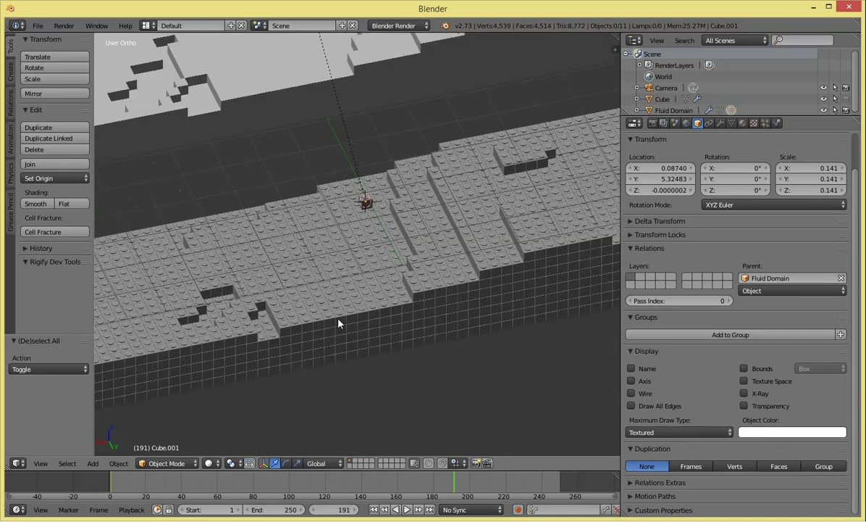
Step: Play the brick-built fluid animation from the first frame
{"action": "left_click", "coordinate": [114, 473]}
{"action": "key", "text": "alt+a"}
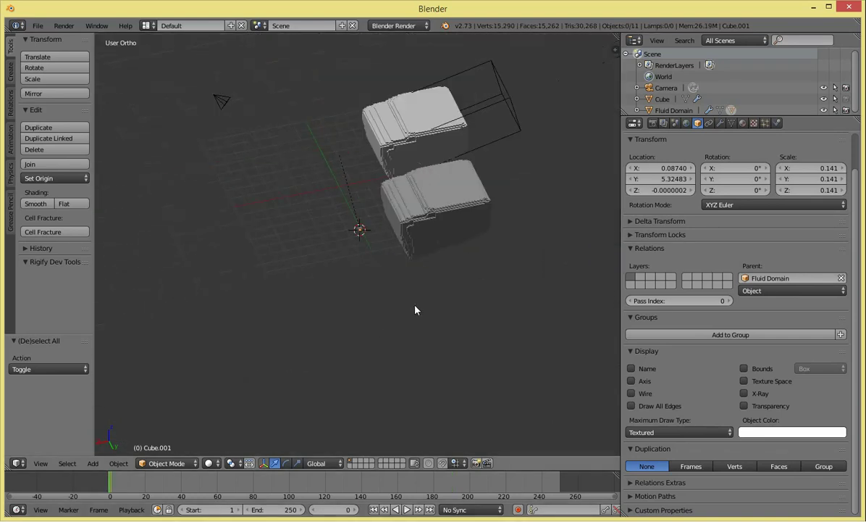
{"action": "scroll", "coordinate": [376, 262], "scroll_direction": "up", "scroll_amount": 1}
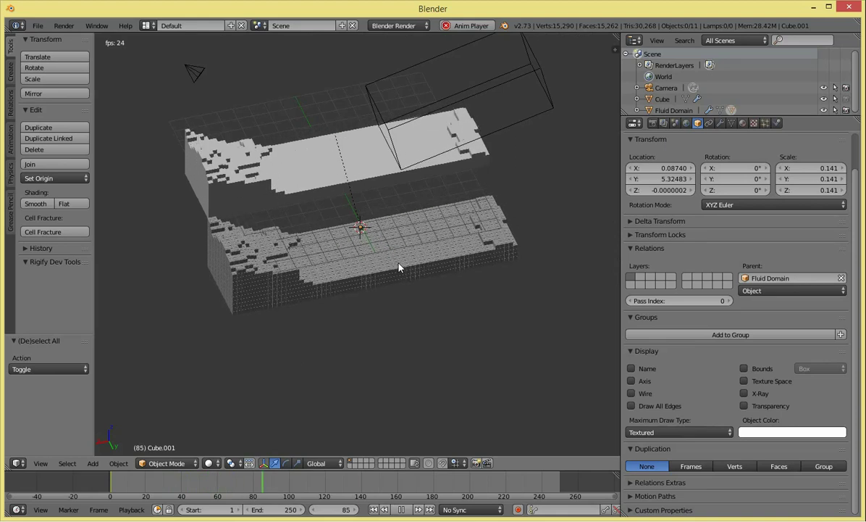
{"action": "right_click", "coordinate": [277, 173]}
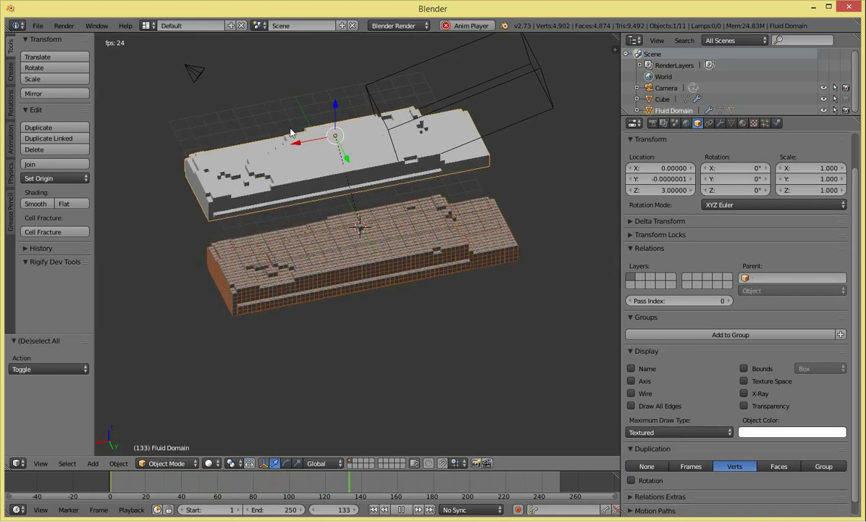
{"action": "scroll", "coordinate": [289, 199], "scroll_direction": "up", "scroll_amount": 5}
{"action": "scroll", "coordinate": [308, 231], "scroll_direction": "down", "scroll_amount": 5}
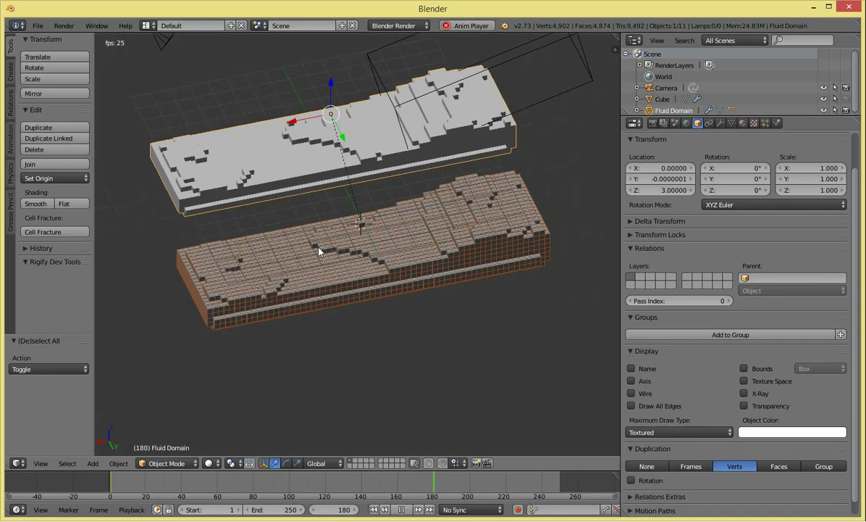
{"action": "mouse_move", "coordinate": [319, 247]}
{"action": "middle_mouse_down"}
{"action": "mouse_move", "coordinate": [572, 267]}
{"action": "mouse_move", "coordinate": [400, 234]}
{"action": "mouse_move", "coordinate": [261, 244]}
{"action": "middle_mouse_up"}
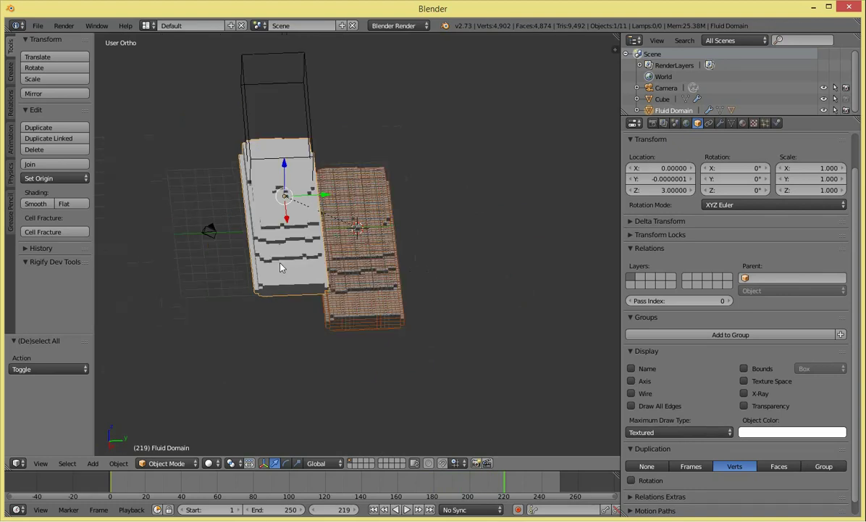
Step: Stop playback at frame 219 and select the camera
{"action": "key", "text": "z"}
{"action": "key", "text": "z"}
{"action": "mouse_move", "coordinate": [184, 260]}
{"action": "middle_mouse_down"}
{"action": "mouse_move", "coordinate": [412, 265]}
{"action": "mouse_move", "coordinate": [286, 219]}
{"action": "middle_mouse_up"}
{"action": "scroll", "coordinate": [286, 219], "scroll_direction": "down", "scroll_amount": 3}
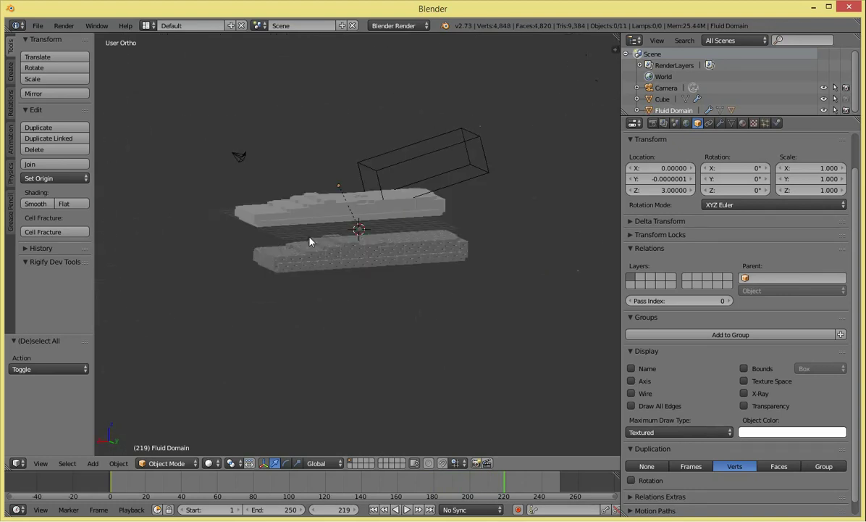
{"action": "scroll", "coordinate": [297, 201], "scroll_direction": "up", "scroll_amount": 1}
{"action": "right_click", "coordinate": [255, 144]}
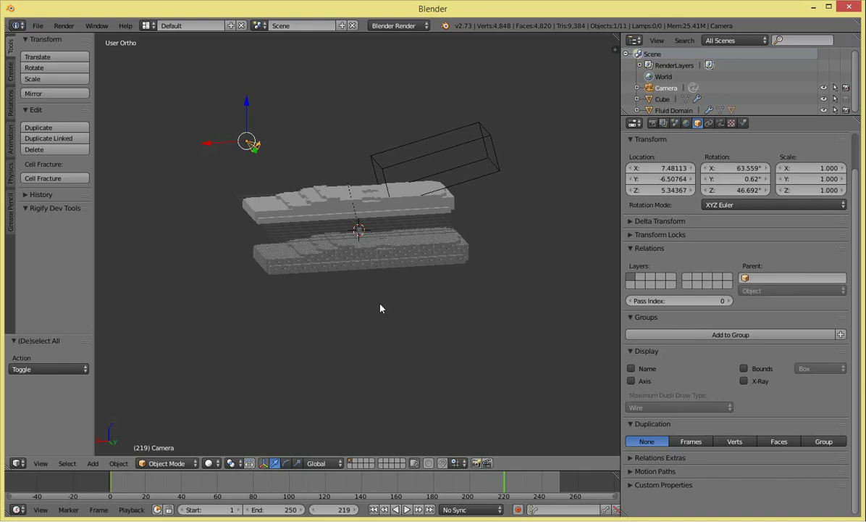
Step: Switch the camera's lens to orthographic
{"action": "mouse_move", "coordinate": [380, 309]}
{"action": "middle_mouse_down"}
{"action": "mouse_move", "coordinate": [338, 219]}
{"action": "mouse_move", "coordinate": [400, 228]}
{"action": "middle_mouse_up"}
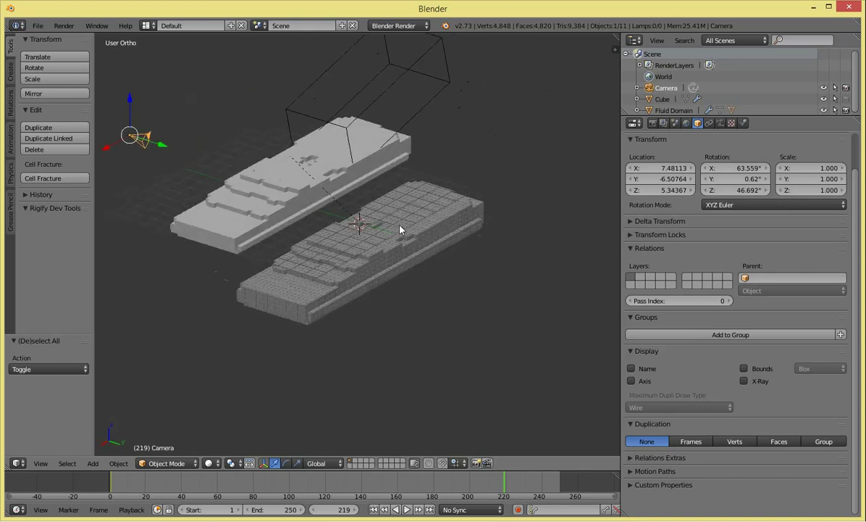
{"action": "left_click", "coordinate": [720, 122]}
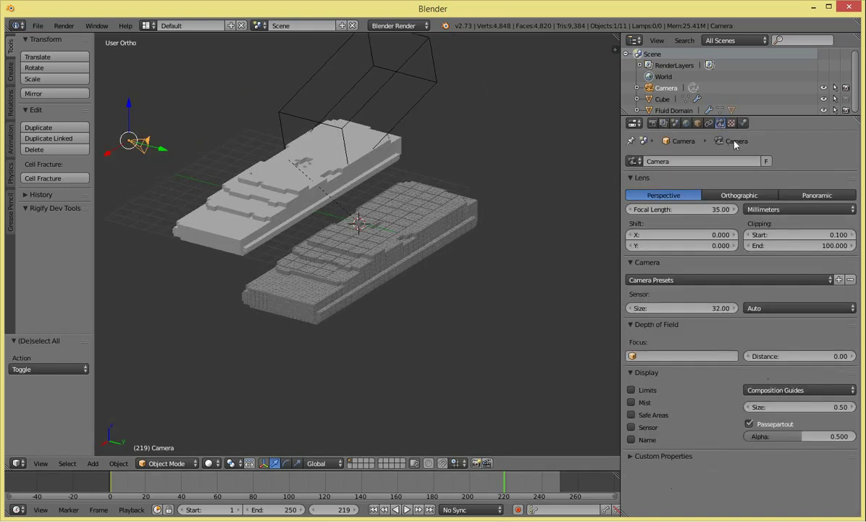
{"action": "left_click", "coordinate": [757, 195]}
Step: Clear the camera's rotation, tilt it -65°, and reposition it toward the fluid
{"action": "key", "text": "KP_7"}
{"action": "key", "text": "alt+r"}
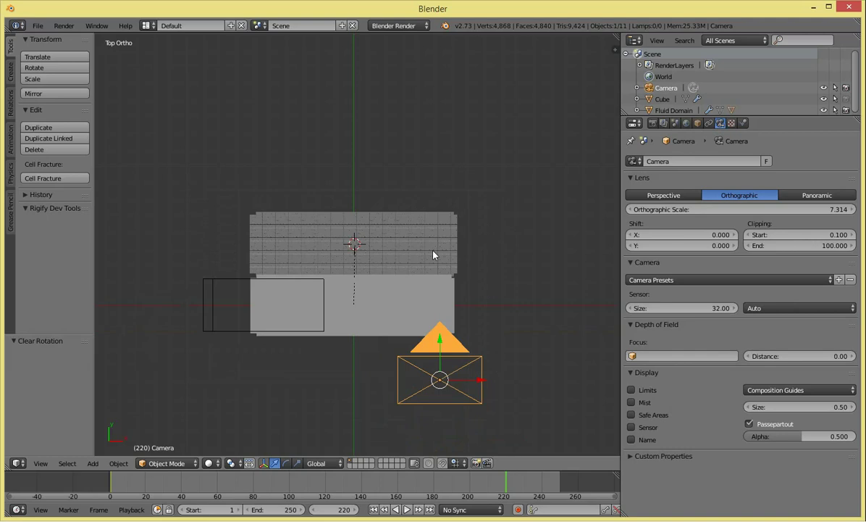
{"action": "key", "text": "ctrl+z"}
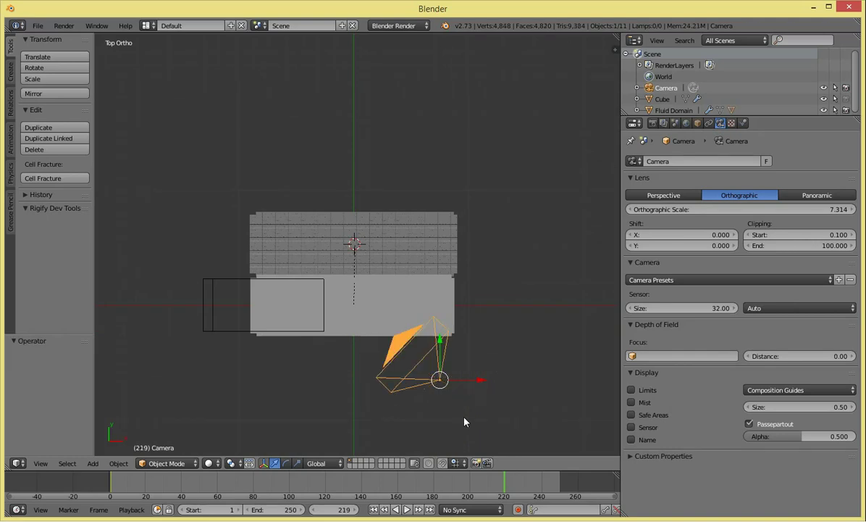
{"action": "key", "text": "alt+r"}
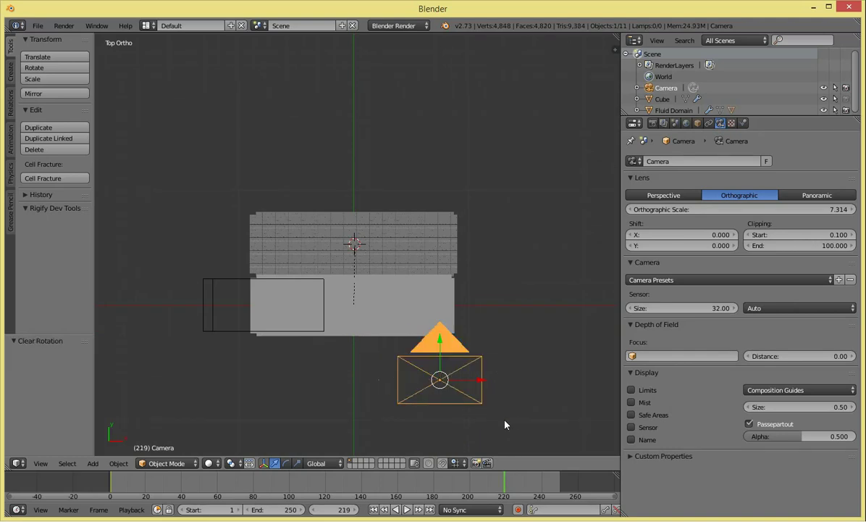
{"action": "key", "text": "KP_3"}
{"action": "key", "text": "r"}
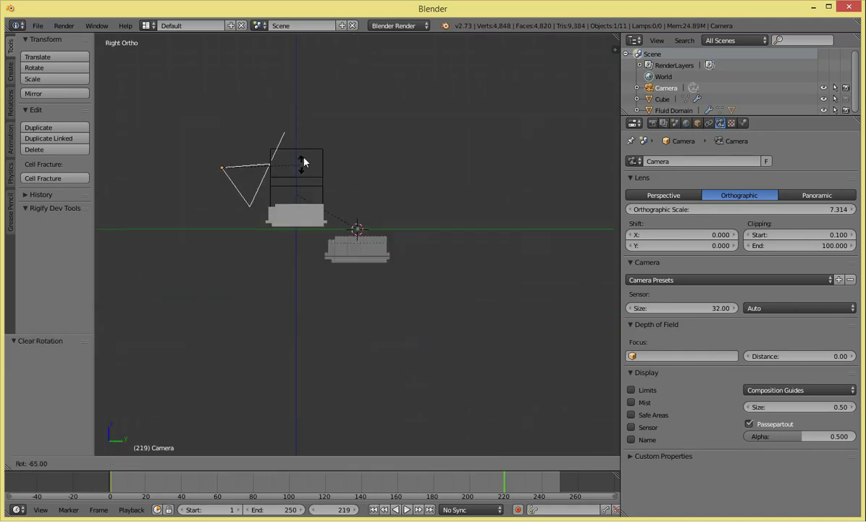
{"action": "left_click", "coordinate": [309, 171]}
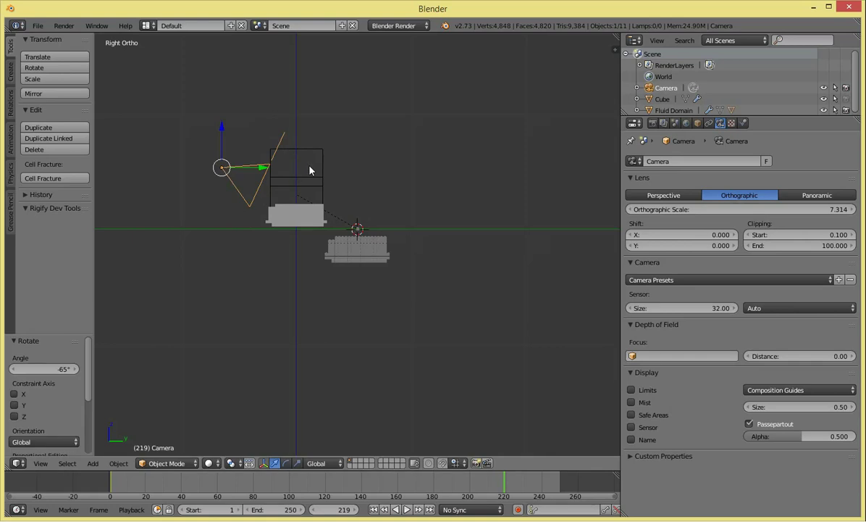
{"action": "key", "text": "KP_7"}
{"action": "key", "text": "g"}
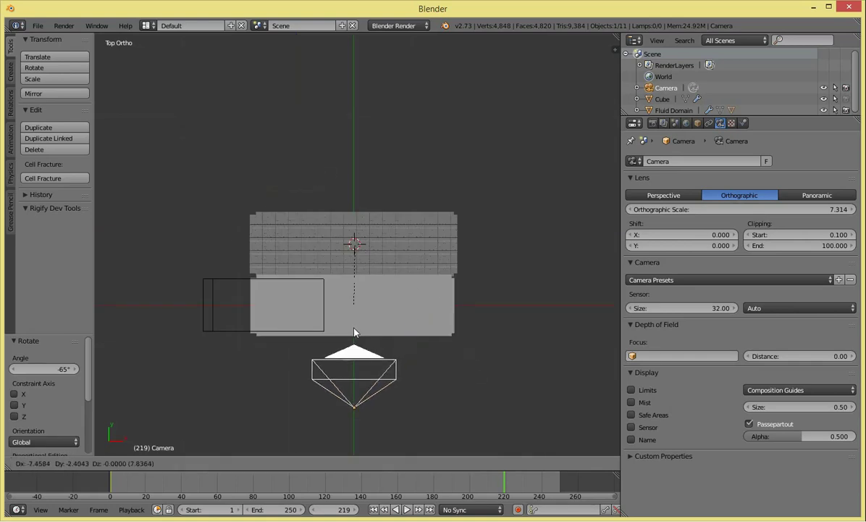
{"action": "left_click", "coordinate": [361, 332]}
{"action": "key", "text": "KP_0"}
Step: Widen the camera's orthographic scale to 21.114
{"action": "scroll", "coordinate": [362, 331], "scroll_direction": "down", "scroll_amount": 5}
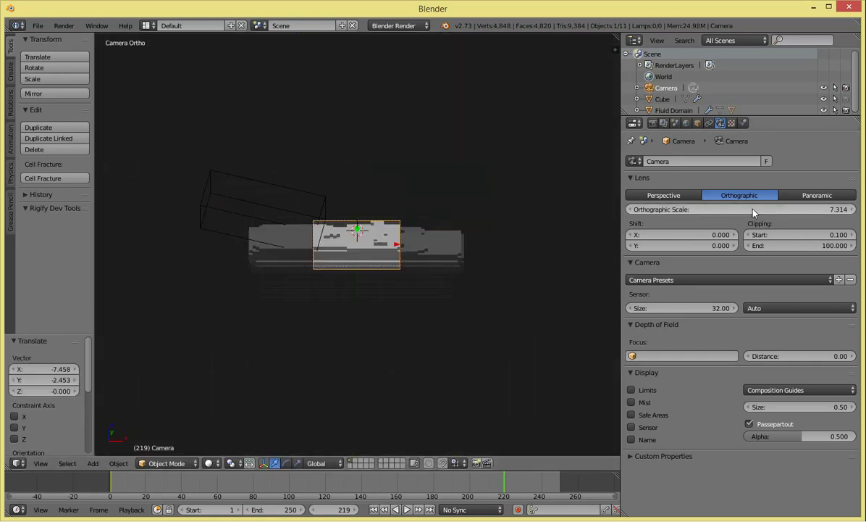
{"action": "left_click", "coordinate": [629, 209]}
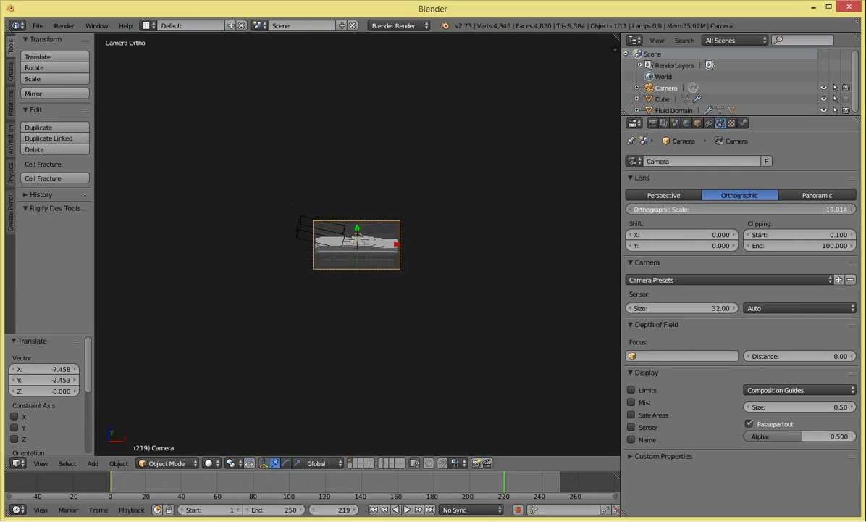
{"action": "left_click_drag", "start_coordinate": [739, 209], "coordinate": [797, 209]}
{"action": "scroll", "coordinate": [462, 247], "scroll_direction": "up", "scroll_amount": 5}
{"action": "middle_click_drag", "start_coordinate": [462, 246], "coordinate": [430, 257]}
Step: Select the fluid domain in side view and begin moving it upward
{"action": "key", "text": "a"}
{"action": "key", "text": "KP_3"}
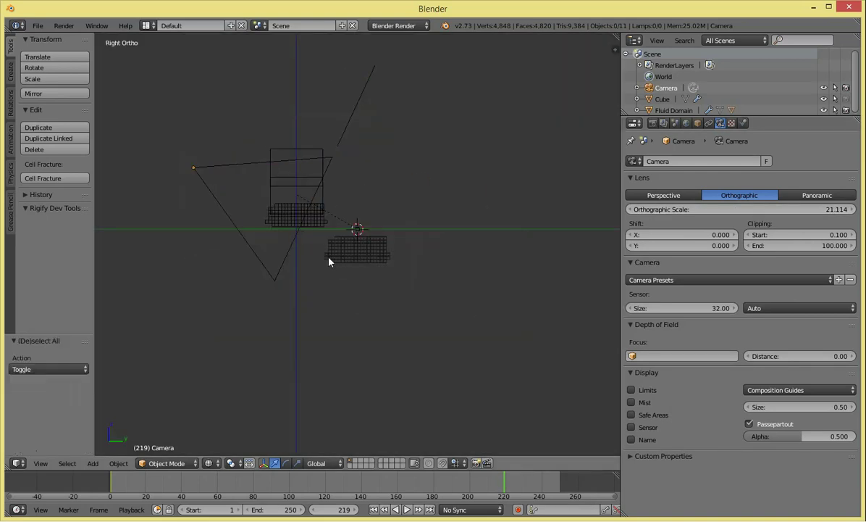
{"action": "right_click", "coordinate": [363, 239]}
{"action": "key", "text": "g"}
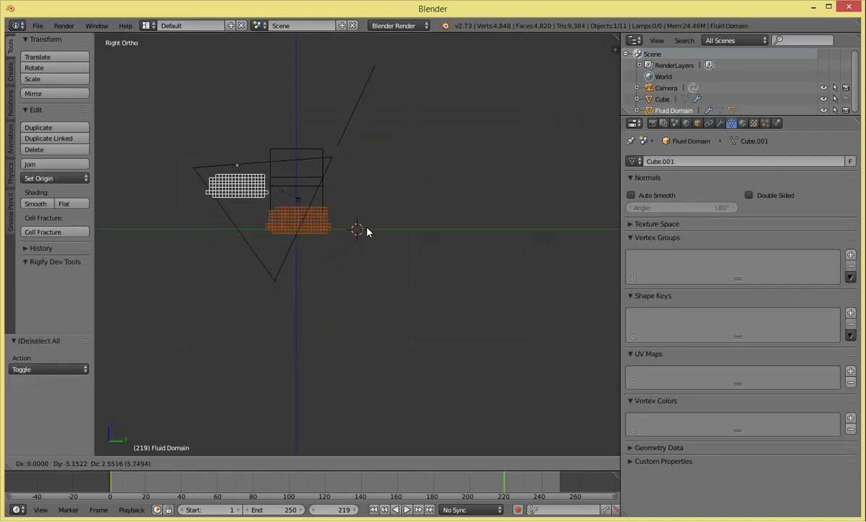
Step: Place the fluid domain at its higher position and inspect the objects in wireframe
{"action": "left_click", "coordinate": [367, 229]}
{"action": "key", "text": "a"}
{"action": "right_click", "coordinate": [284, 163]}
{"action": "mouse_move", "coordinate": [284, 164]}
{"action": "middle_mouse_down"}
{"action": "mouse_move", "coordinate": [326, 200]}
{"action": "mouse_move", "coordinate": [418, 246]}
{"action": "mouse_move", "coordinate": [286, 274]}
{"action": "mouse_move", "coordinate": [420, 369]}
{"action": "mouse_move", "coordinate": [427, 348]}
{"action": "middle_mouse_up"}
{"action": "right_click", "coordinate": [428, 347]}
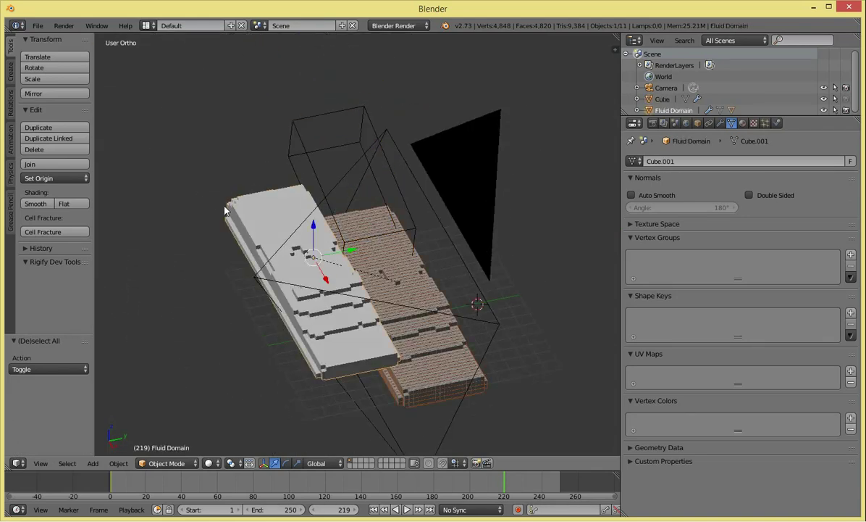
{"action": "scroll", "coordinate": [437, 321], "scroll_direction": "up", "scroll_amount": 3}
{"action": "scroll", "coordinate": [471, 363], "scroll_direction": "up", "scroll_amount": 4}
{"action": "right_click", "coordinate": [507, 394]}
{"action": "key", "text": "z"}
{"action": "scroll", "coordinate": [511, 230], "scroll_direction": "down", "scroll_amount": 5}
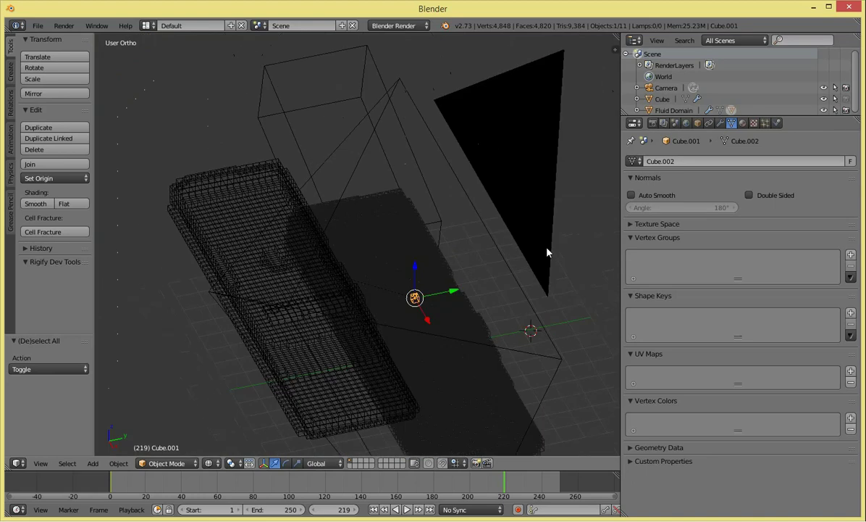
{"action": "right_click", "coordinate": [431, 332]}
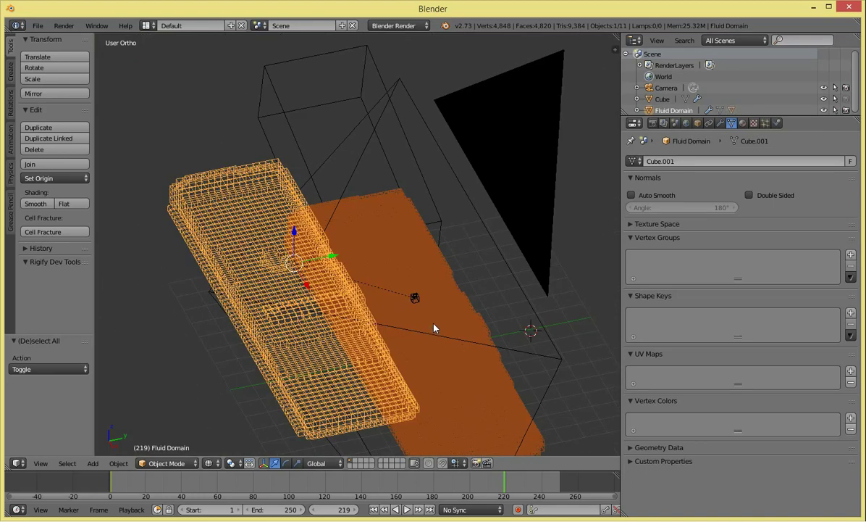
Step: Check that the fluid slab sits inside the camera frame, using wireframe, solid and rendered shading
{"action": "key", "text": "KP_0"}
{"action": "key", "text": "a"}
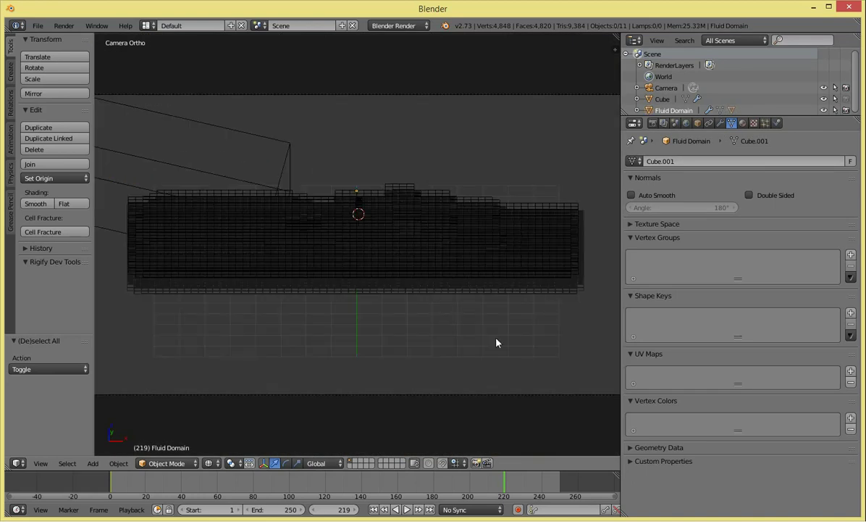
{"action": "right_click", "coordinate": [489, 399]}
{"action": "key", "text": "z"}
{"action": "right_click", "coordinate": [454, 281]}
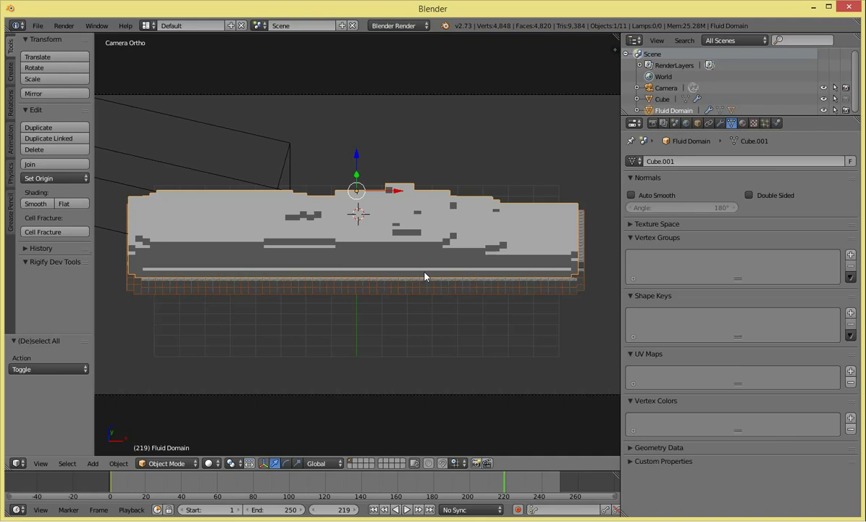
{"action": "key", "text": "KP_3"}
{"action": "key", "text": "z"}
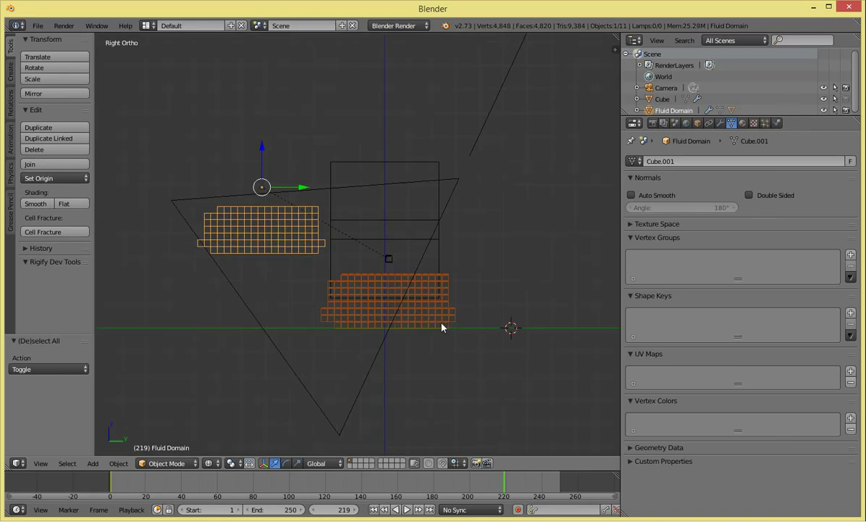
{"action": "key", "text": "a"}
{"action": "key", "text": "KP_0"}
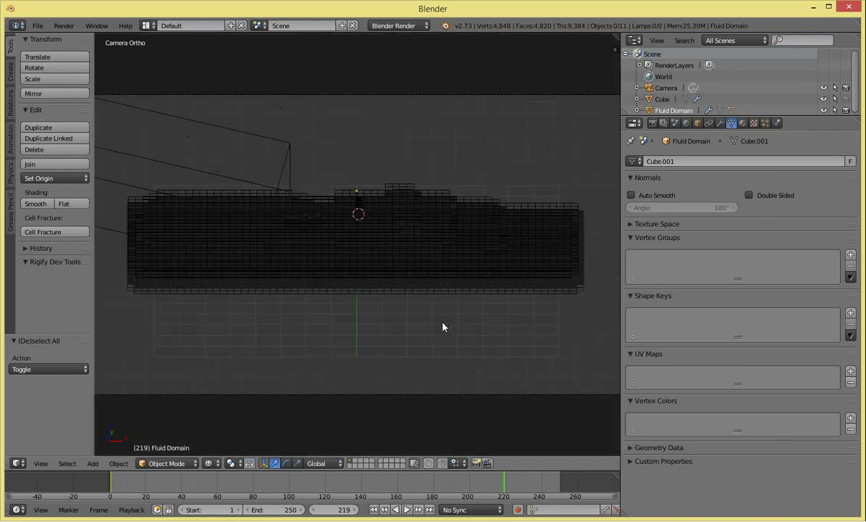
{"action": "key", "text": "z"}
{"action": "key", "text": "shift+z"}
Step: Set the render engine to Cycles Render
{"action": "key", "text": "shift+z"}
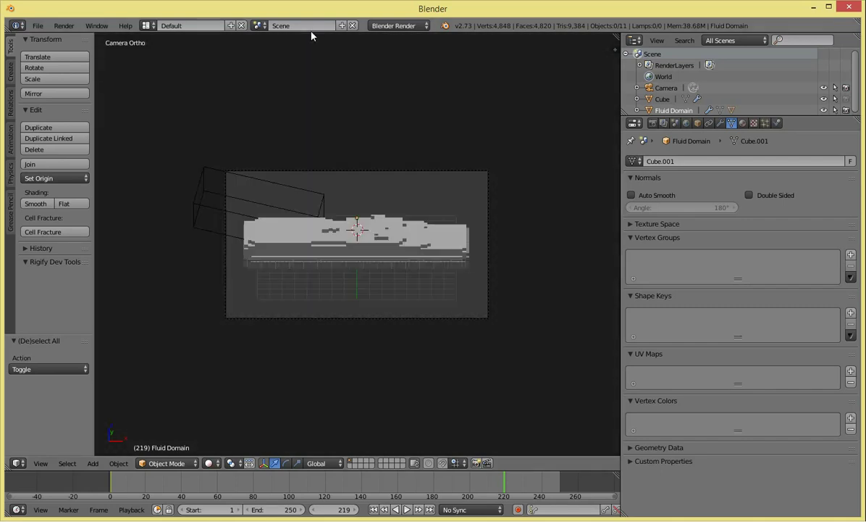
{"action": "left_click", "coordinate": [398, 25]}
{"action": "left_click", "coordinate": [410, 65]}
{"action": "key", "text": "shift+z"}
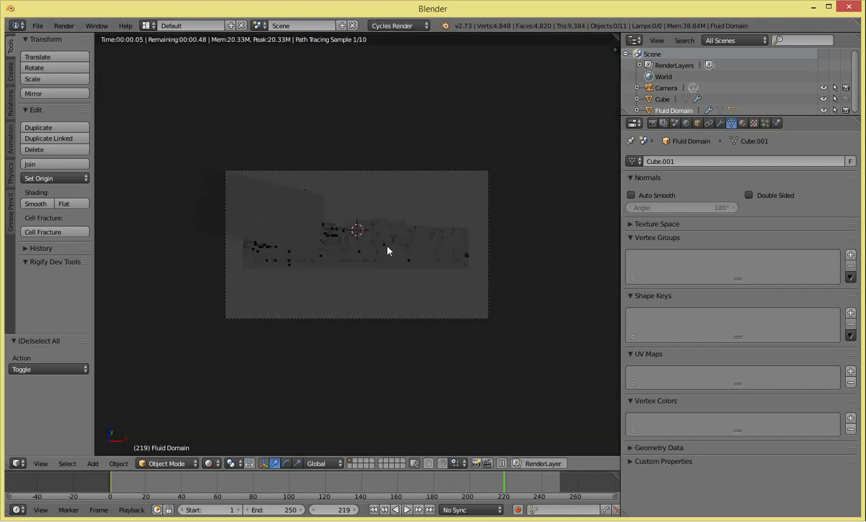
{"action": "scroll", "coordinate": [386, 248], "scroll_direction": "up", "scroll_amount": 3}
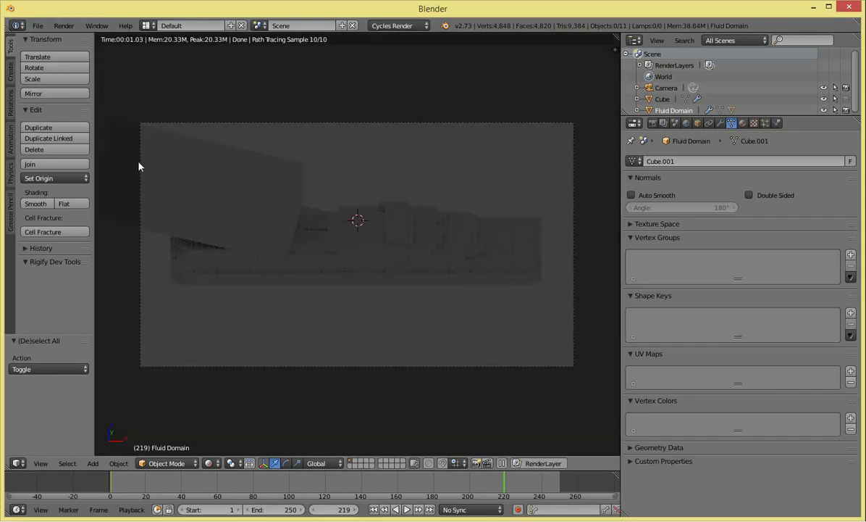
{"action": "key", "text": "shift+z"}
Step: Make an F12 test render of the camera view from the Render settings, then close it
{"action": "right_click", "coordinate": [206, 180]}
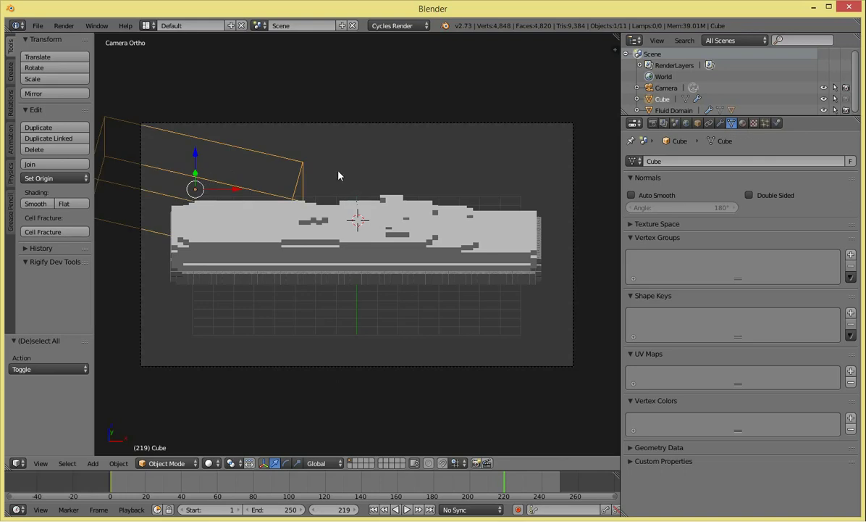
{"action": "left_click", "coordinate": [652, 124]}
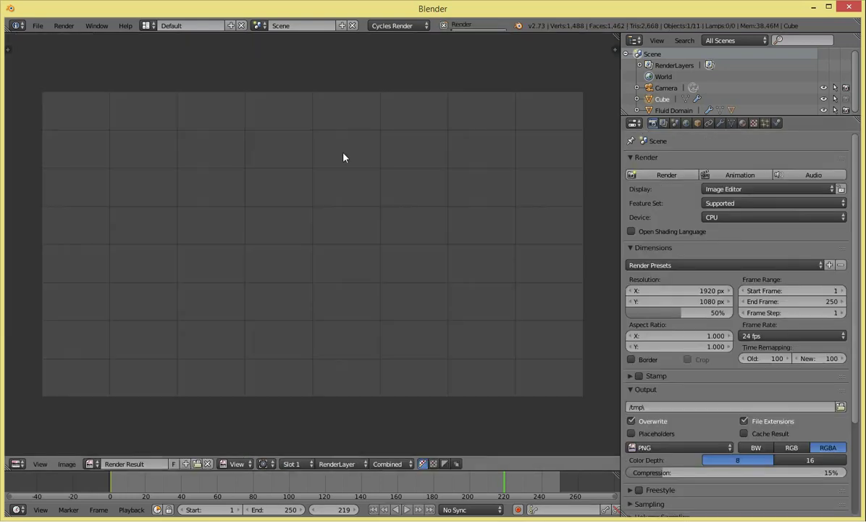
{"action": "key", "text": "F12"}
{"action": "key", "text": "Escape"}
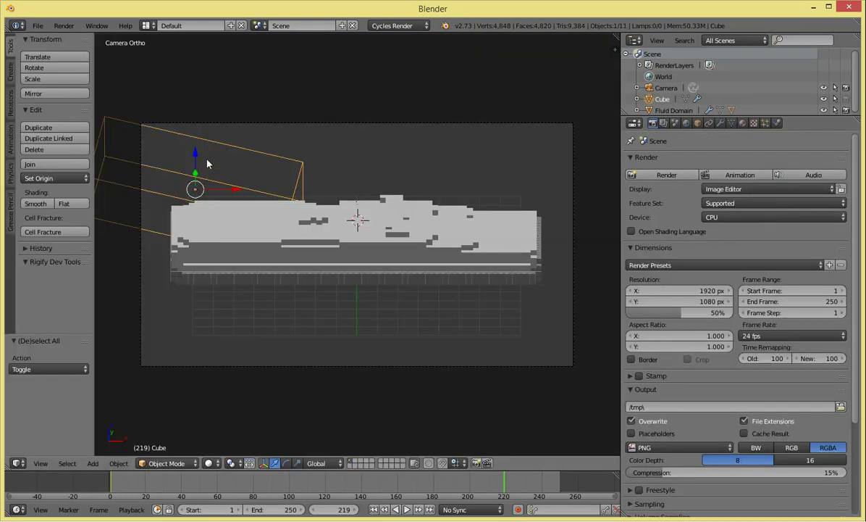
Step: Expand the Cube's Ray Visibility options in its Object settings and preview the Cycles render
{"action": "scroll", "coordinate": [716, 376], "scroll_direction": "down", "scroll_amount": 3}
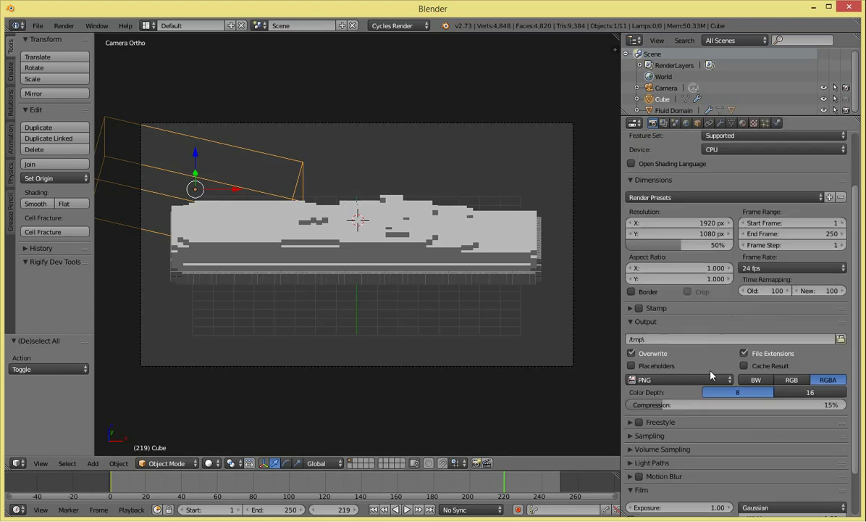
{"action": "scroll", "coordinate": [716, 376], "scroll_direction": "down", "scroll_amount": 2}
{"action": "left_click", "coordinate": [697, 123]}
{"action": "scroll", "coordinate": [646, 481], "scroll_direction": "down", "scroll_amount": 1}
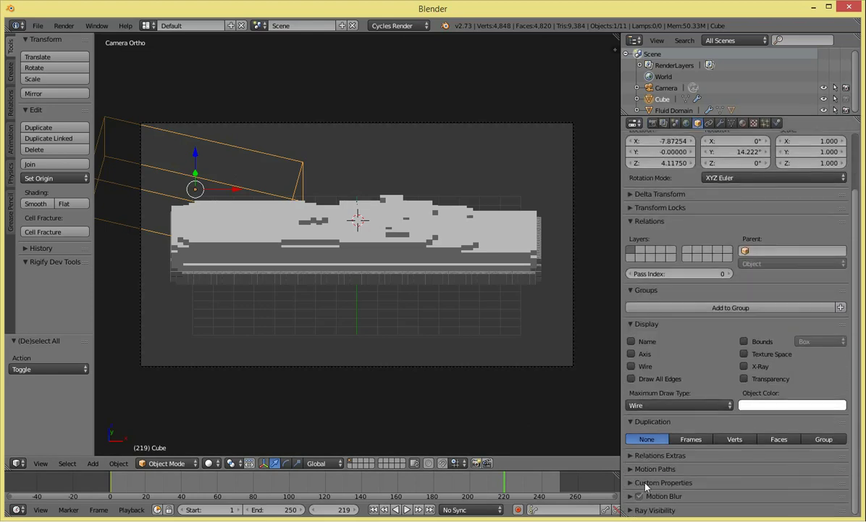
{"action": "left_click", "coordinate": [661, 507]}
{"action": "scroll", "coordinate": [661, 507], "scroll_direction": "down", "scroll_amount": 2}
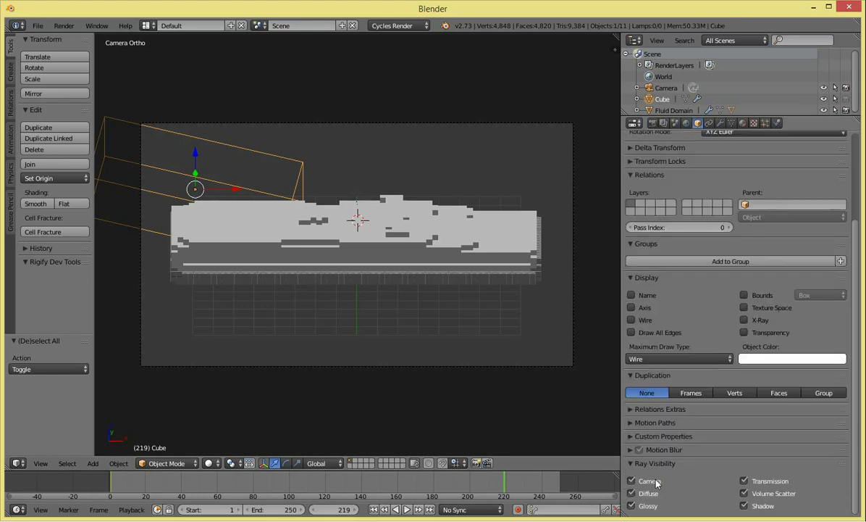
{"action": "key", "text": "shift+z"}
{"action": "scroll", "coordinate": [304, 254], "scroll_direction": "up", "scroll_amount": 2}
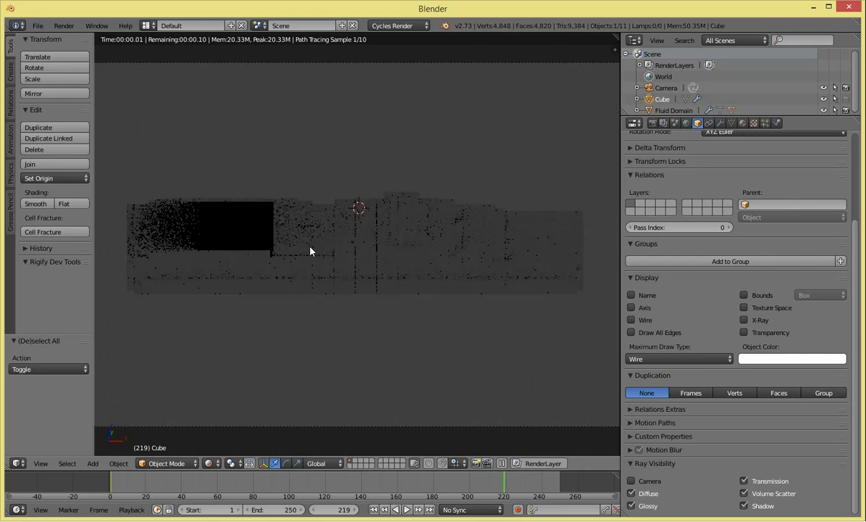
{"action": "key", "text": "shift+z"}
{"action": "key", "text": "KP_1"}
{"action": "key", "text": "z"}
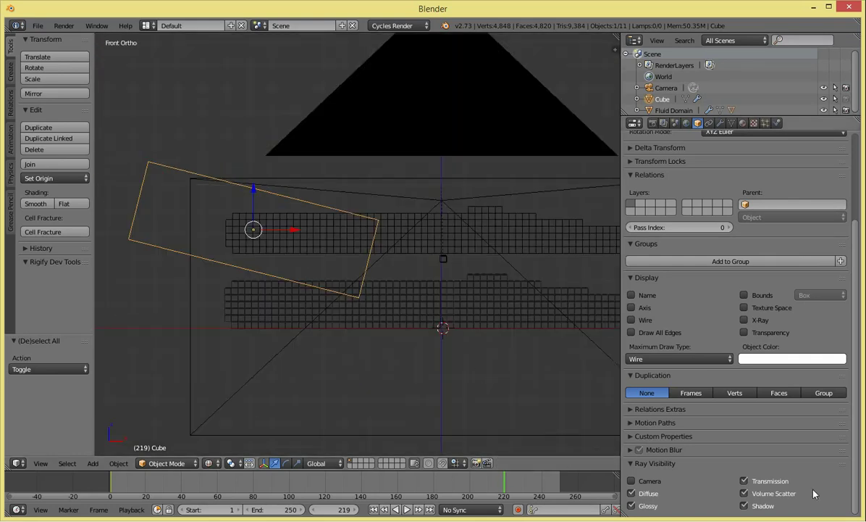
Step: Turn off the Cube's shadow, diffuse, glossy, transmission and volume scatter ray visibility
{"action": "left_click", "coordinate": [744, 506]}
{"action": "key", "text": "shift+z"}
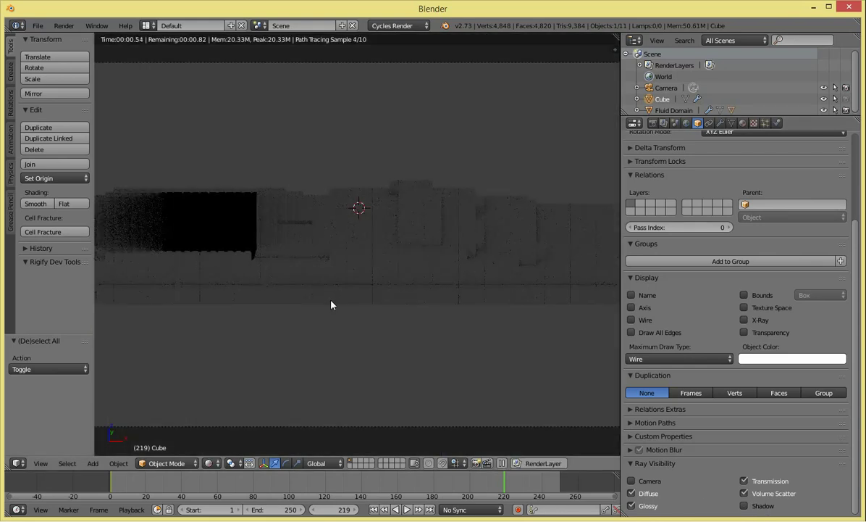
{"action": "left_click", "coordinate": [649, 493]}
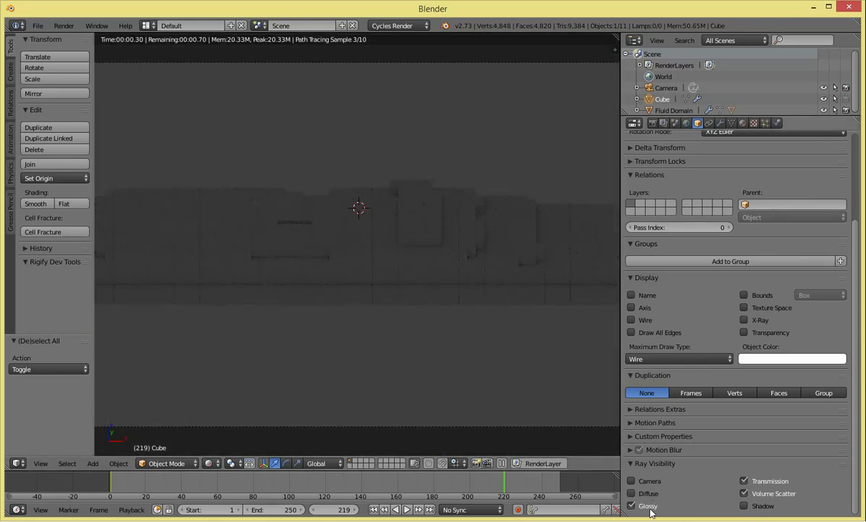
{"action": "left_click", "coordinate": [648, 505]}
{"action": "left_click", "coordinate": [746, 480]}
{"action": "left_click", "coordinate": [744, 493]}
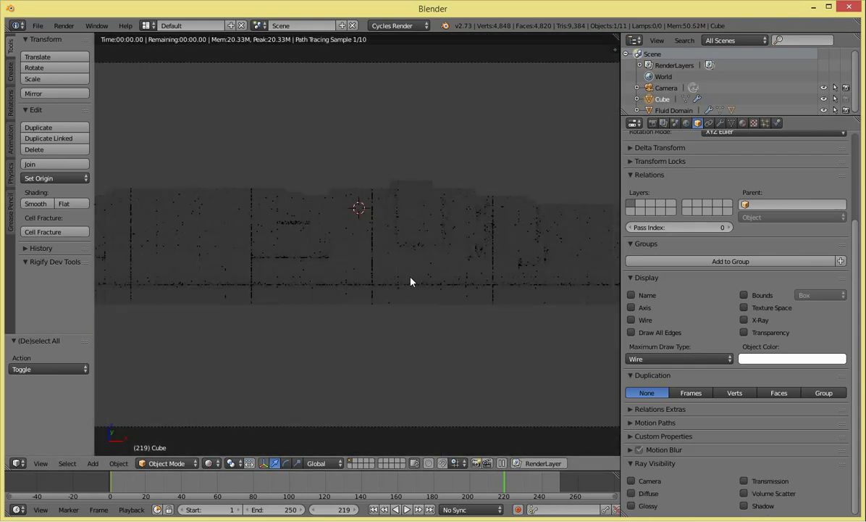
{"action": "scroll", "coordinate": [405, 261], "scroll_direction": "down", "scroll_amount": 3}
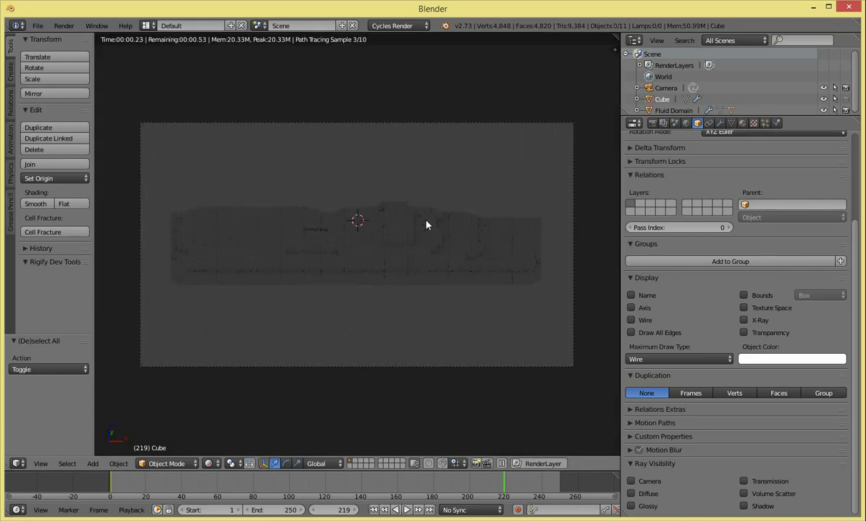
{"action": "key", "text": "shift+z"}
{"action": "key", "text": "a"}
{"action": "mouse_move", "coordinate": [416, 214]}
{"action": "middle_mouse_down"}
{"action": "mouse_move", "coordinate": [335, 251]}
{"action": "mouse_move", "coordinate": [371, 230]}
{"action": "middle_mouse_up"}
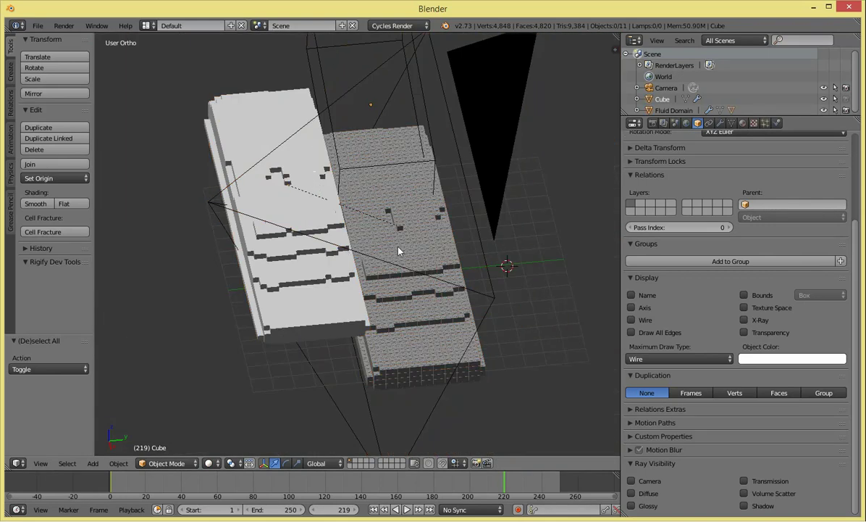
Step: Give the brick cube Cube.001 a new material with a red surface colour
{"action": "scroll", "coordinate": [428, 234], "scroll_direction": "up", "scroll_amount": 3}
{"action": "right_click", "coordinate": [428, 234]}
{"action": "mouse_move", "coordinate": [427, 234]}
{"action": "middle_mouse_down"}
{"action": "mouse_move", "coordinate": [427, 209]}
{"action": "mouse_move", "coordinate": [413, 217]}
{"action": "middle_mouse_up"}
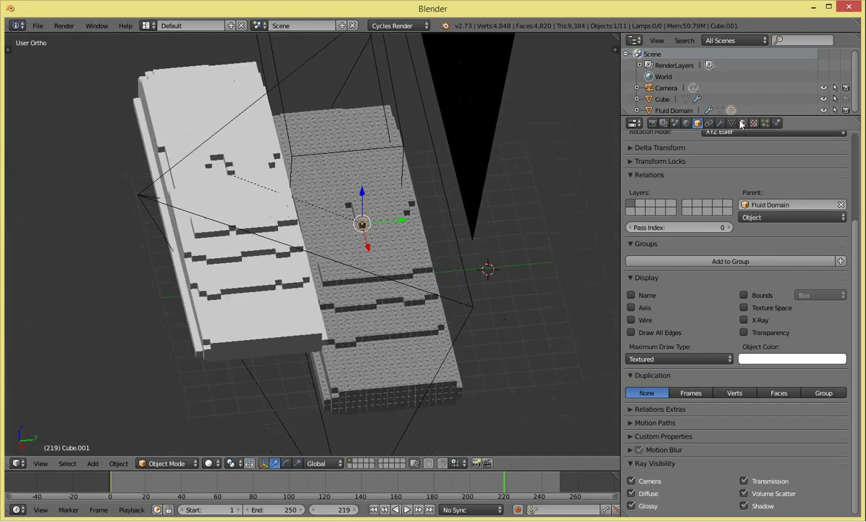
{"action": "left_click", "coordinate": [743, 122]}
{"action": "left_click", "coordinate": [699, 202]}
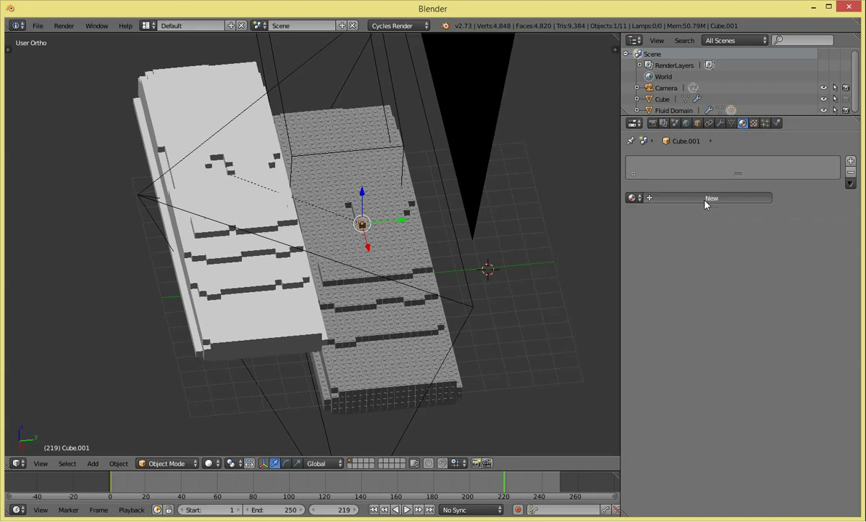
{"action": "mouse_move", "coordinate": [499, 250]}
{"action": "middle_mouse_down"}
{"action": "mouse_move", "coordinate": [448, 268]}
{"action": "mouse_move", "coordinate": [452, 246]}
{"action": "middle_mouse_up"}
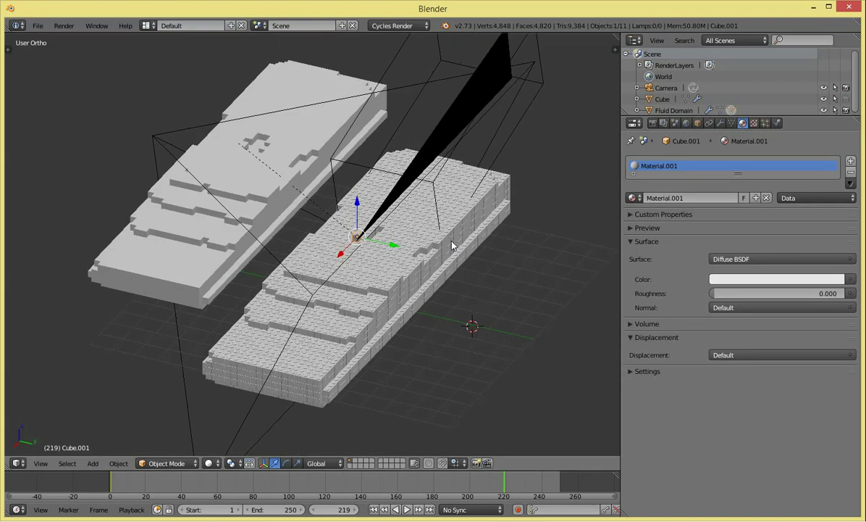
{"action": "left_click", "coordinate": [764, 279]}
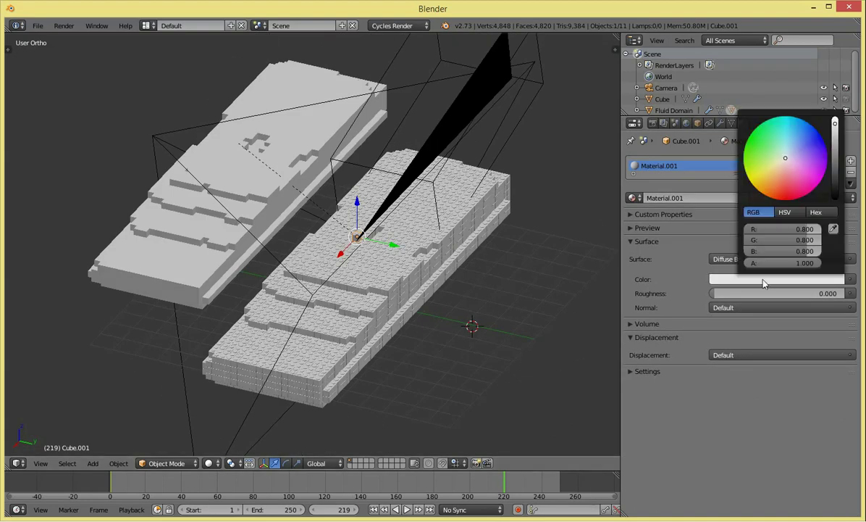
{"action": "left_click", "coordinate": [781, 201]}
Step: Preview the red bricks in Cycles through the camera, then return to a solid top view
{"action": "key", "text": "KP_0"}
{"action": "key", "text": "shift+z"}
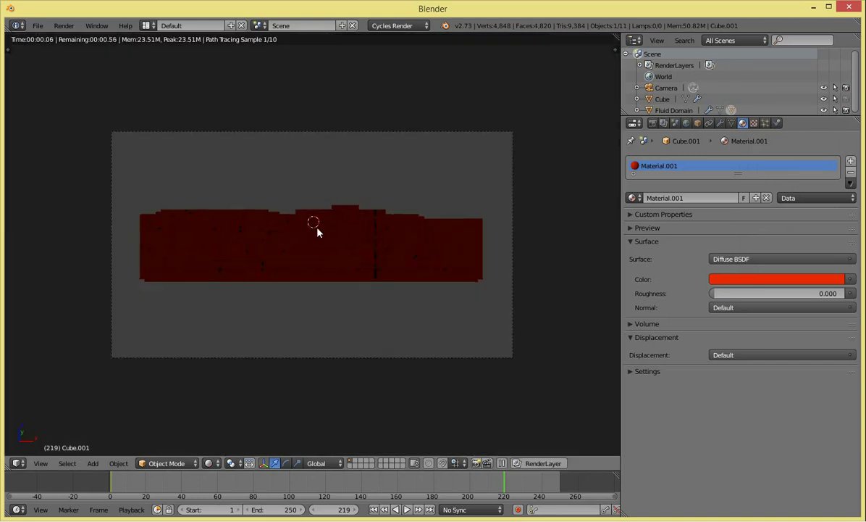
{"action": "scroll", "coordinate": [317, 232], "scroll_direction": "up", "scroll_amount": 1}
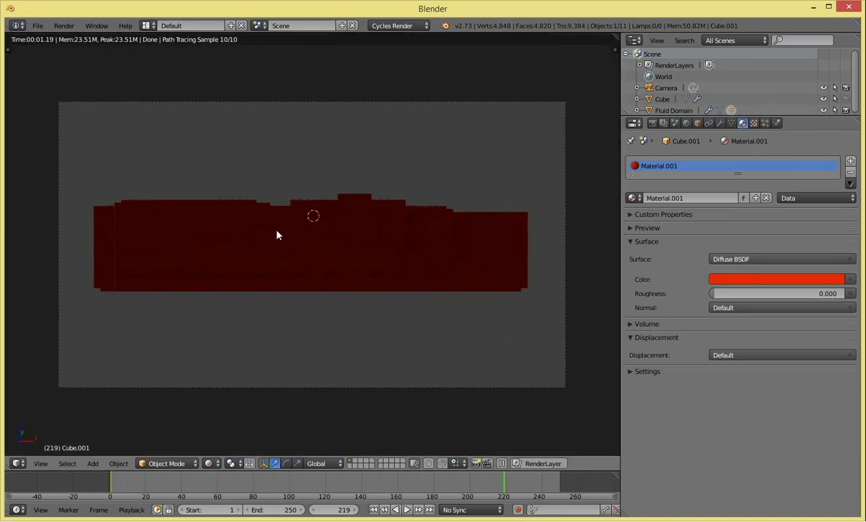
{"action": "scroll", "coordinate": [489, 245], "scroll_direction": "down", "scroll_amount": 1}
{"action": "key", "text": "shift+z"}
{"action": "key", "text": "KP_7"}
{"action": "key", "text": "ctrl+space"}
{"action": "scroll", "coordinate": [461, 255], "scroll_direction": "down", "scroll_amount": 5}
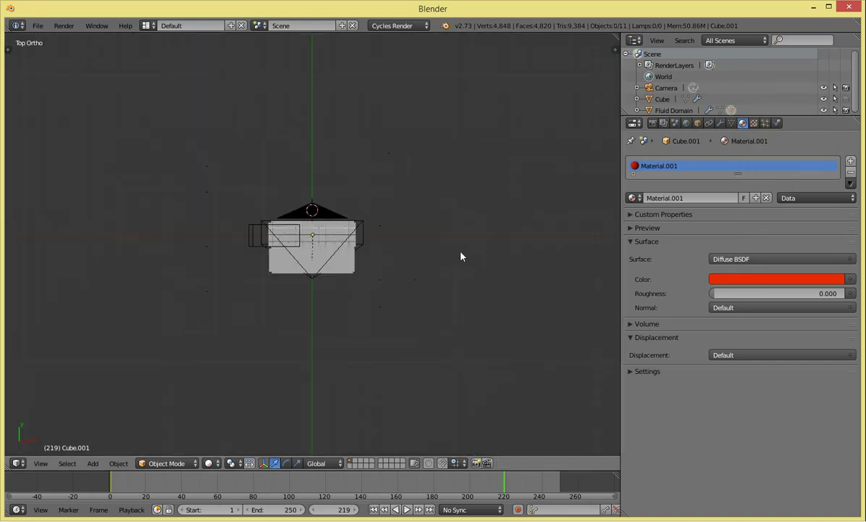
{"action": "scroll", "coordinate": [550, 261], "scroll_direction": "up", "scroll_amount": 5}
Step: Change the brick material's Diffuse BSDF colour to pure white (RGB 1.000)
{"action": "left_click", "coordinate": [779, 279]}
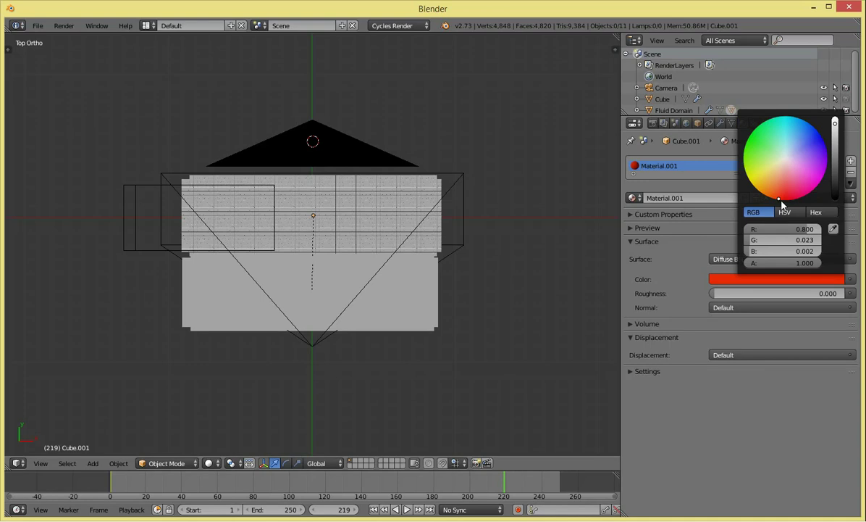
{"action": "mouse_move", "coordinate": [782, 240]}
{"action": "left_mouse_down"}
{"action": "mouse_move", "coordinate": [819, 240]}
{"action": "mouse_move", "coordinate": [808, 247]}
{"action": "mouse_move", "coordinate": [825, 229]}
{"action": "left_mouse_up"}
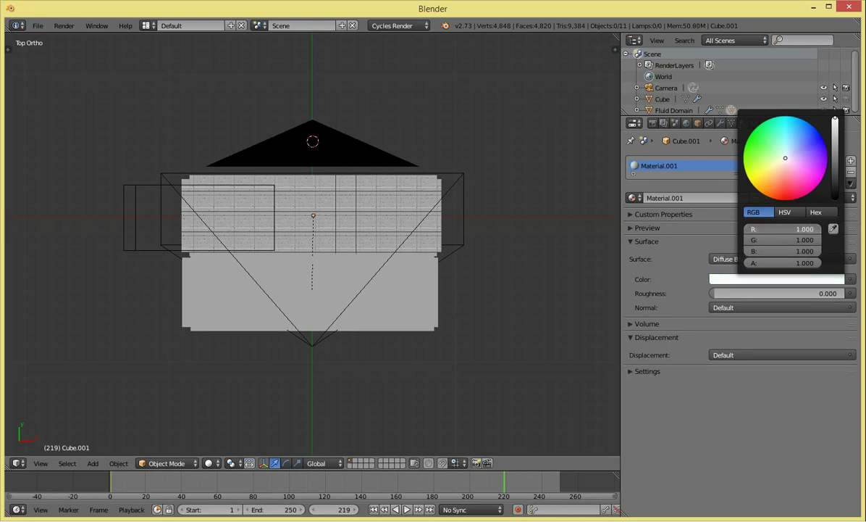
{"action": "scroll", "coordinate": [443, 222], "scroll_direction": "down", "scroll_amount": 3}
{"action": "scroll", "coordinate": [448, 290], "scroll_direction": "down", "scroll_amount": 1}
{"action": "key", "text": "shift+a"}
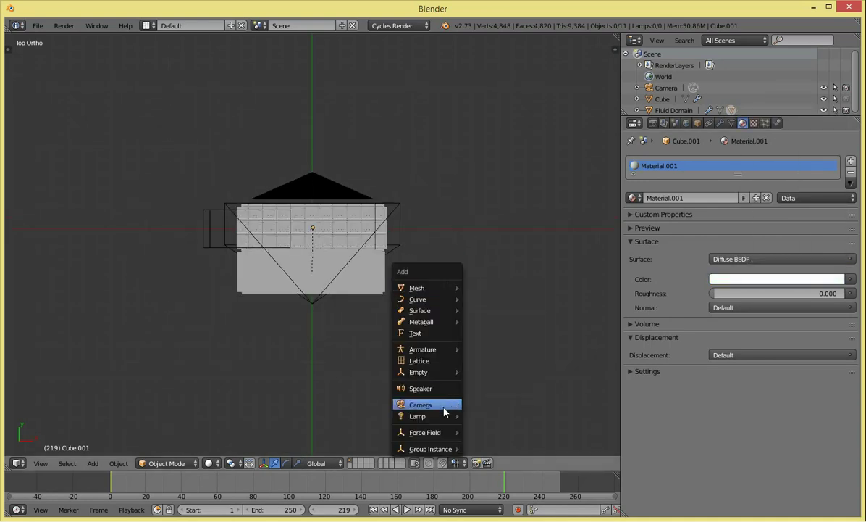
{"action": "mouse_move", "coordinate": [426, 416]}
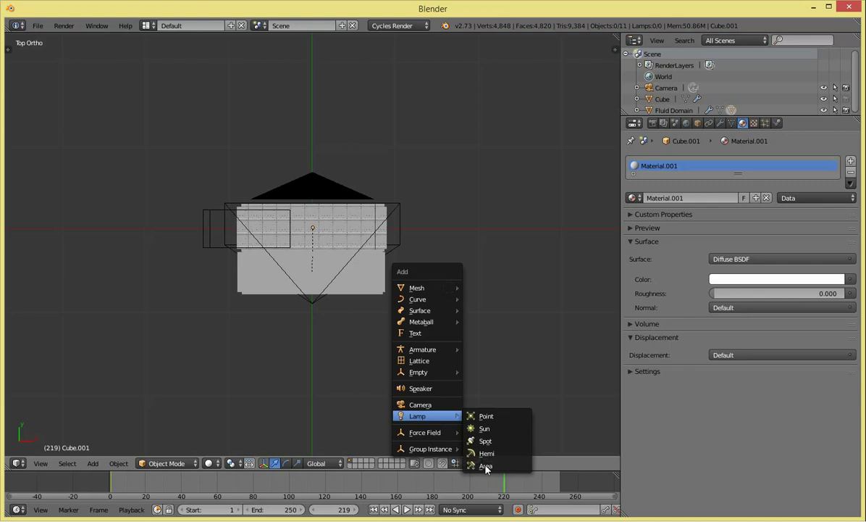
Step: Add a Sun lamp, angle it toward the bricks and place it up to the right in front view
{"action": "left_click", "coordinate": [506, 428]}
{"action": "key", "text": "z"}
{"action": "key", "text": "KP_1"}
{"action": "key", "text": "r"}
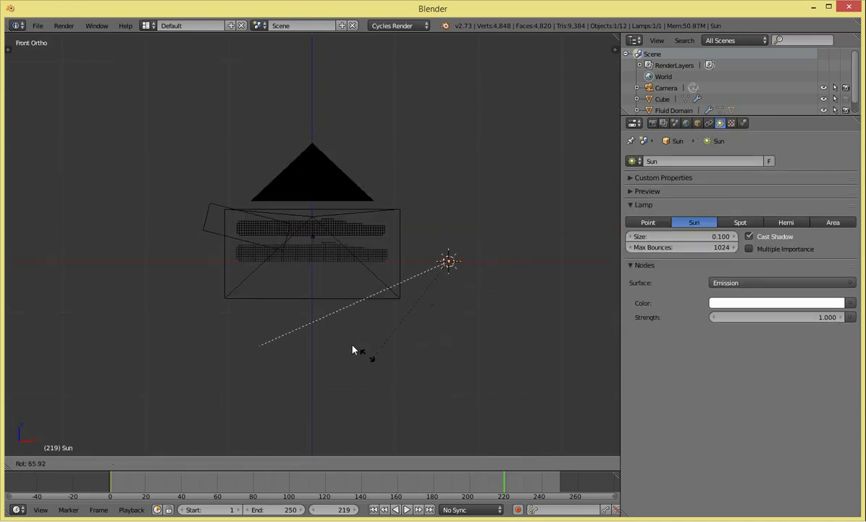
{"action": "left_click", "coordinate": [352, 348]}
{"action": "key", "text": "g"}
{"action": "left_click", "coordinate": [460, 194]}
{"action": "key", "text": "g"}
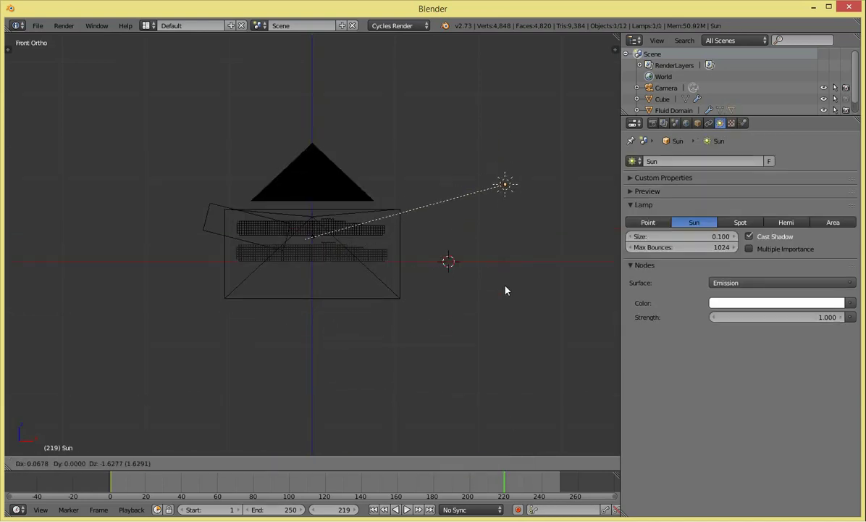
{"action": "left_click", "coordinate": [501, 305]}
Step: Refine the Sun lamp's position in top and front views, ending at the lower right of the bricks
{"action": "key", "text": "KP_7"}
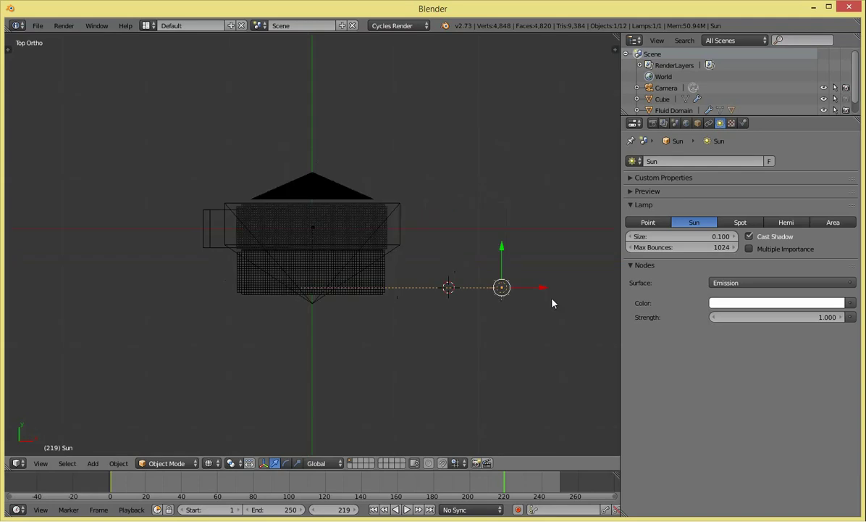
{"action": "key", "text": "g"}
{"action": "left_click", "coordinate": [514, 387]}
{"action": "key", "text": "KP_1"}
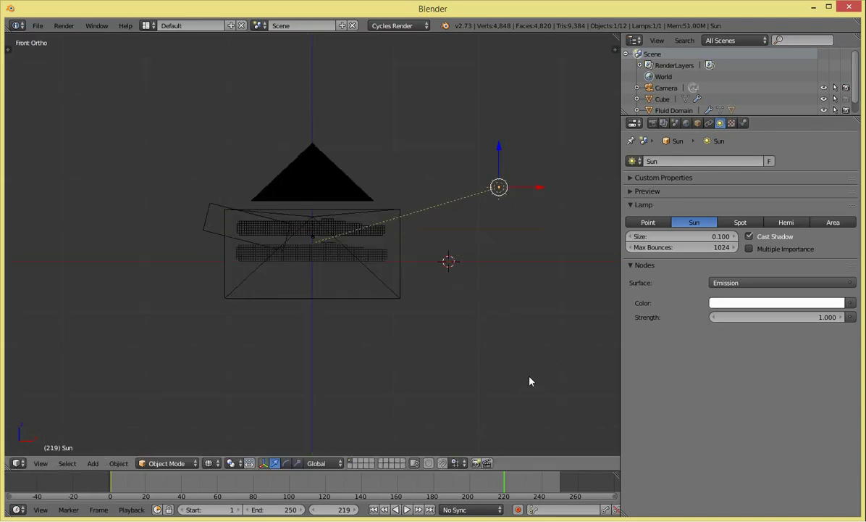
{"action": "key", "text": "g"}
{"action": "left_click", "coordinate": [522, 386]}
{"action": "key", "text": "KP_7"}
{"action": "key", "text": "g"}
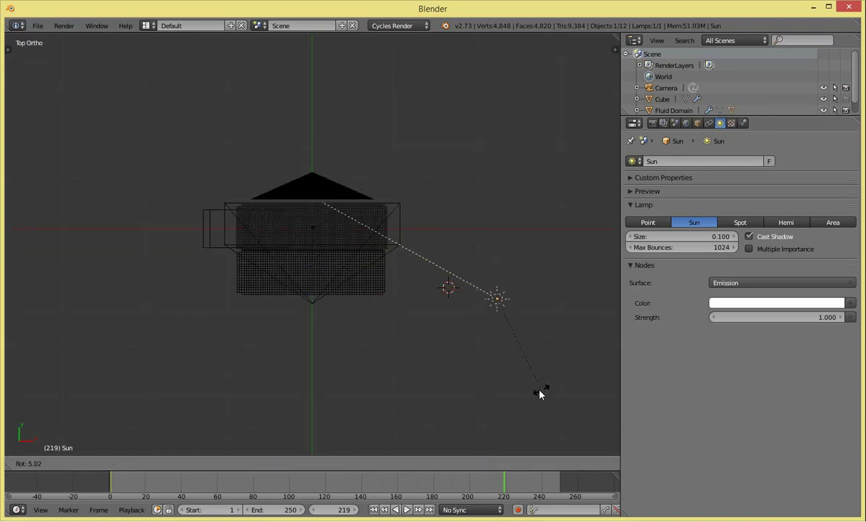
{"action": "left_click", "coordinate": [508, 410]}
Step: Return to solid shading and preview the camera view rendered in Cycles
{"action": "key", "text": "z"}
{"action": "key", "text": "KP_0"}
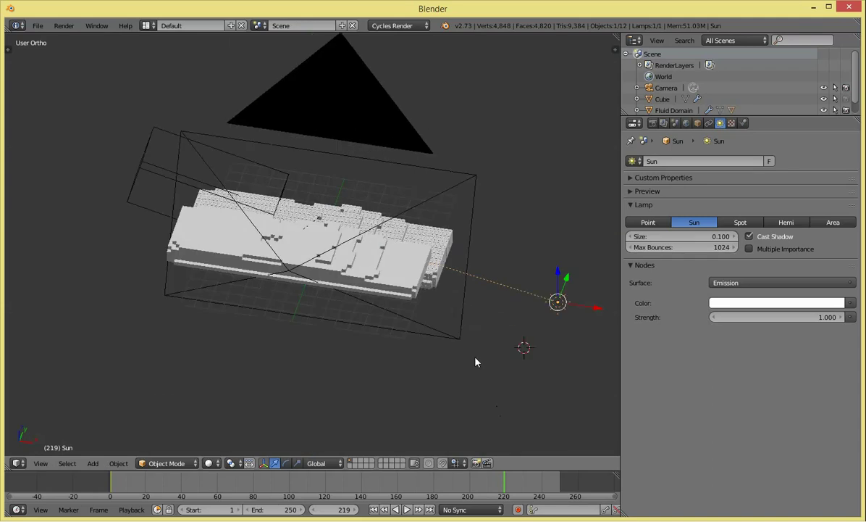
{"action": "key", "text": "shift+z"}
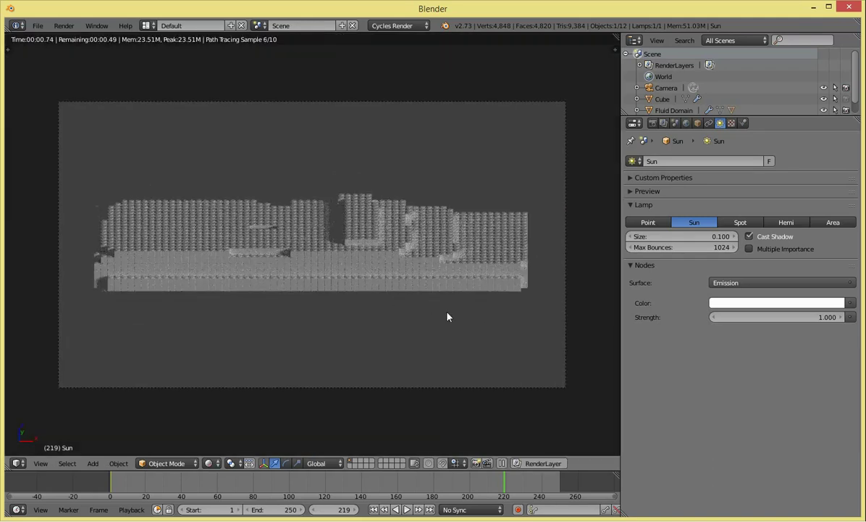
Step: Set the Sun lamp's emission Strength to 1.5
{"action": "left_click", "coordinate": [813, 316]}
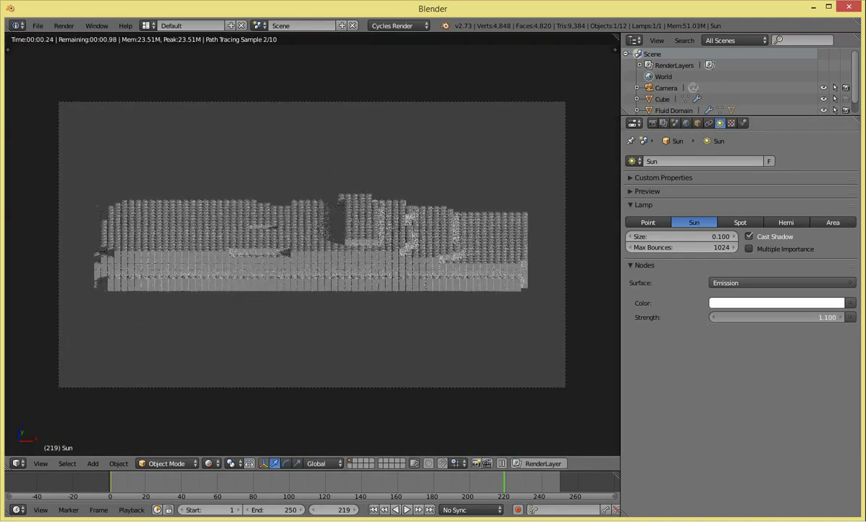
{"action": "type", "text": "1.2"}
{"action": "key", "text": "BackSpace"}
{"action": "type", "text": "5"}
{"action": "key", "text": "Return"}
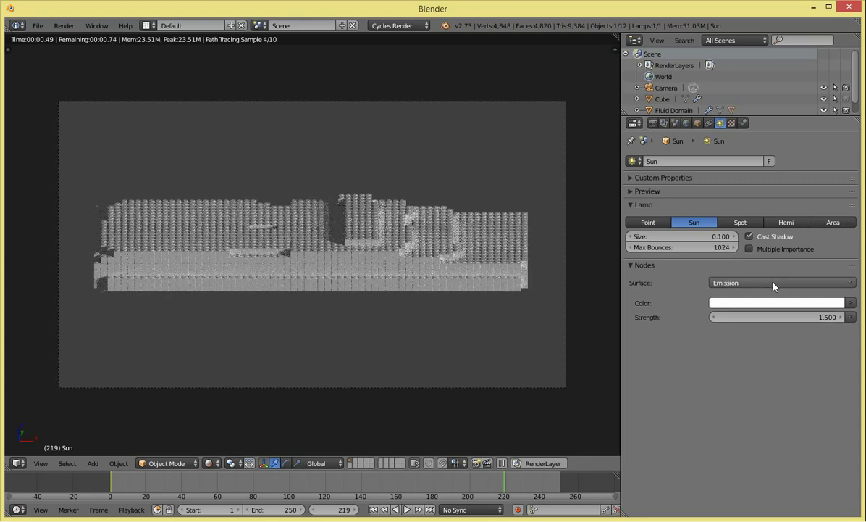
Step: Adjust the Sun lamp's angle in front view and recheck the Cycles preview through the camera
{"action": "key", "text": "KP_1"}
{"action": "key", "text": "z"}
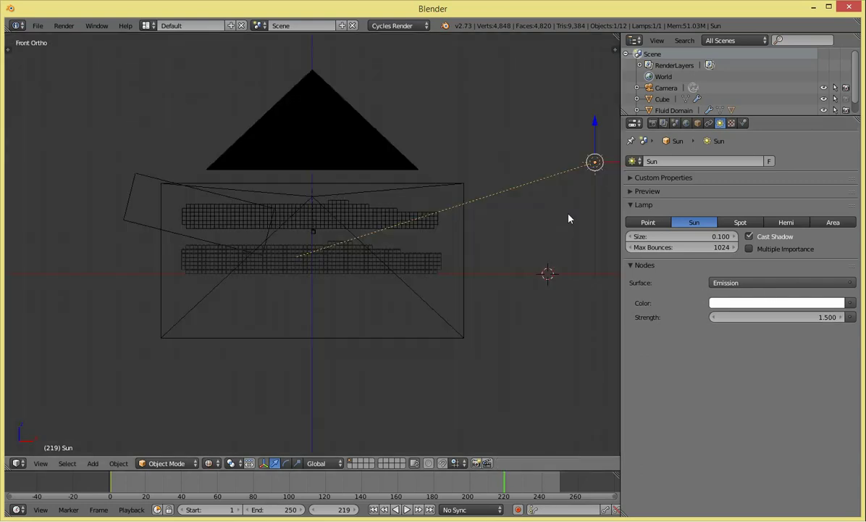
{"action": "key", "text": "r"}
{"action": "left_click", "coordinate": [519, 257]}
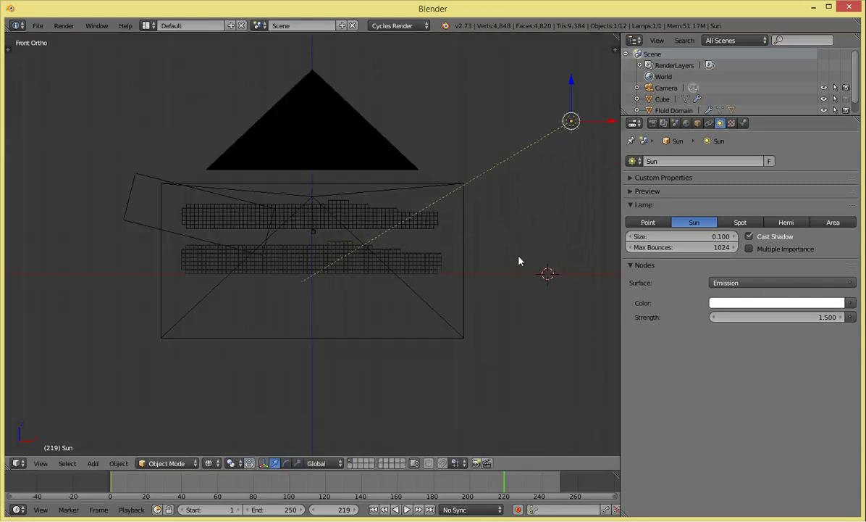
{"action": "middle_click_drag", "start_coordinate": [519, 262], "coordinate": [520, 260]}
{"action": "key", "text": "KP_0"}
{"action": "key", "text": "shift+z"}
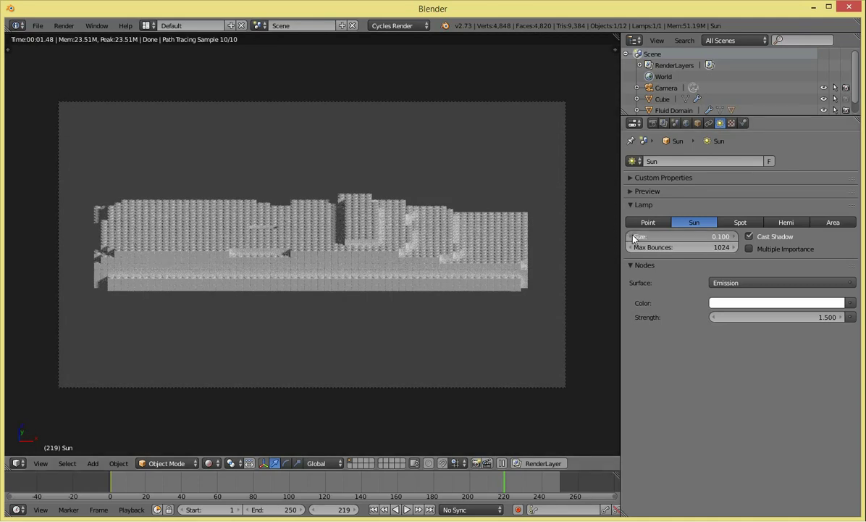
Step: Set the Sun lamp's Size to 0.020
{"action": "left_click_drag", "start_coordinate": [636, 236], "coordinate": [632, 238]}
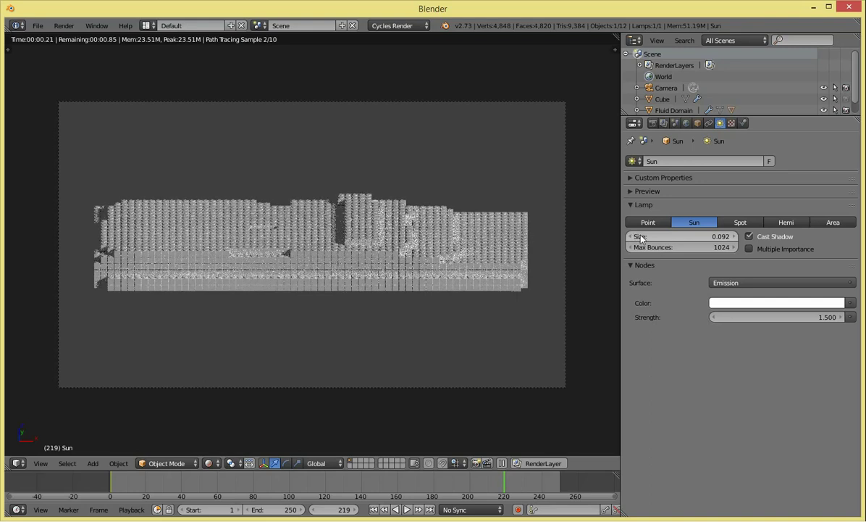
{"action": "left_click", "coordinate": [674, 234]}
{"action": "type", "text": "0"}
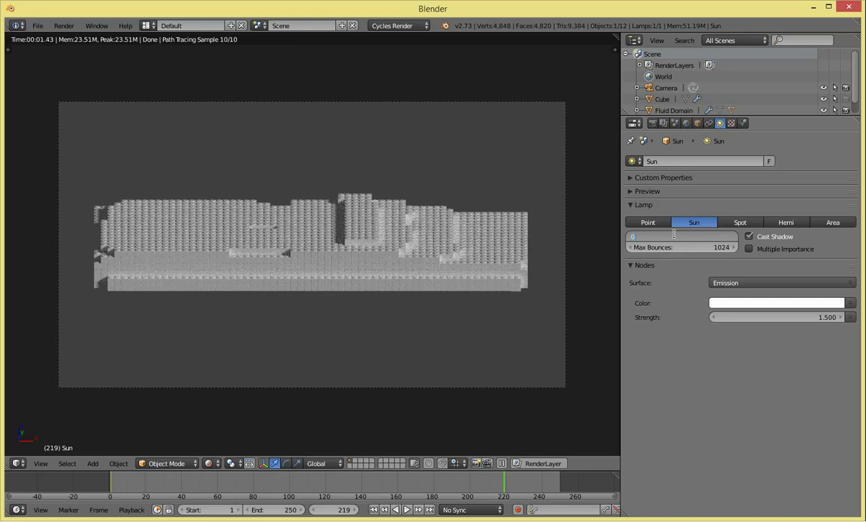
{"action": "type", "text": "2"}
{"action": "key", "text": "Return"}
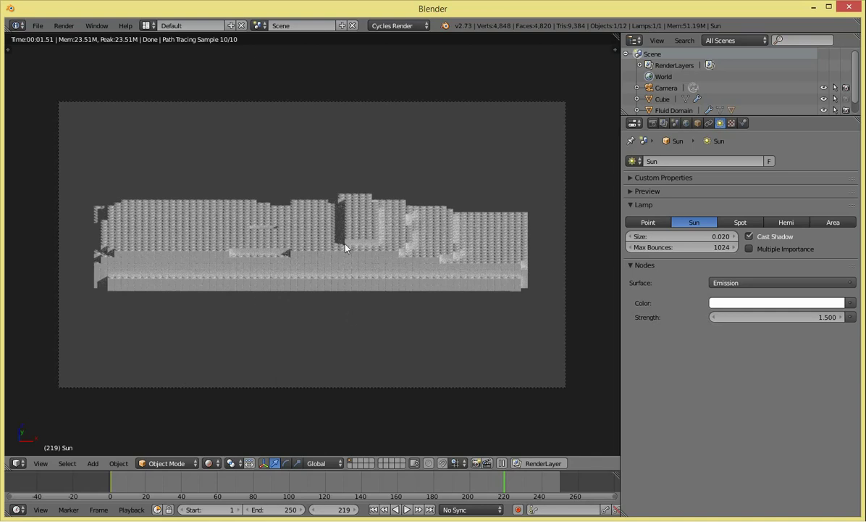
Step: Split the viewport and turn the upper half into a Node Editor showing World nodes with Use Nodes on
{"action": "left_click_drag", "start_coordinate": [616, 33], "coordinate": [553, 310]}
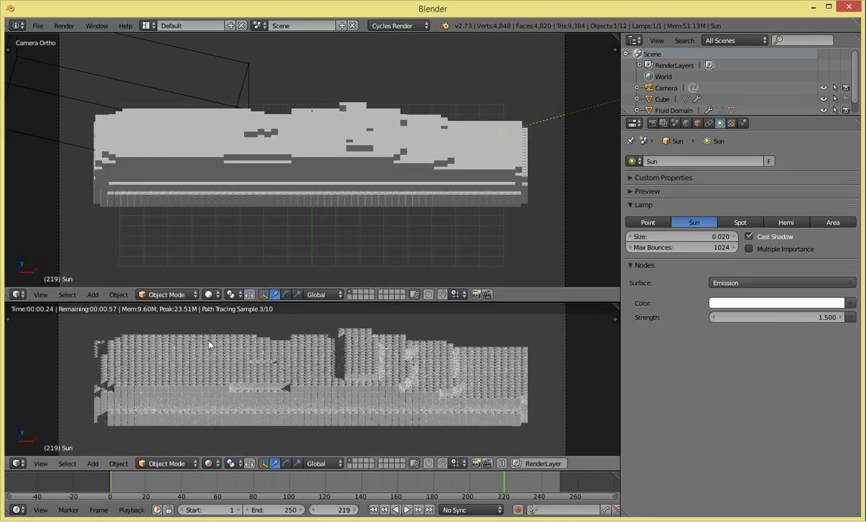
{"action": "left_click", "coordinate": [18, 294]}
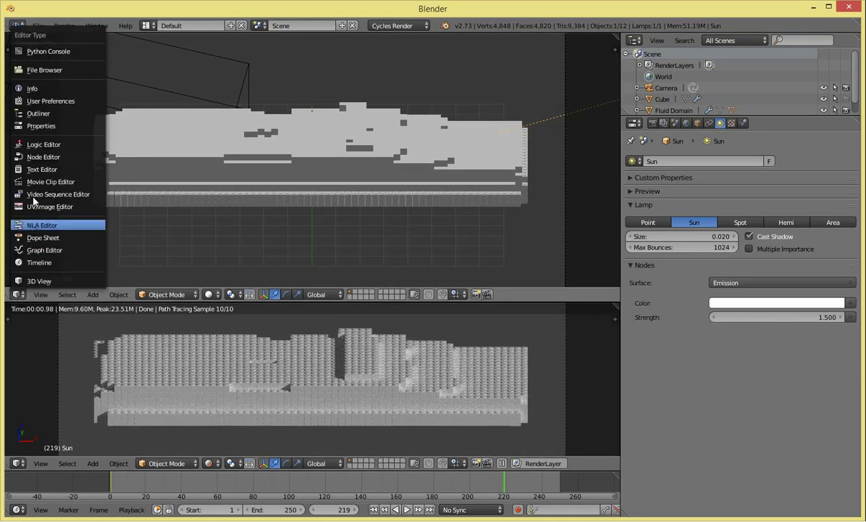
{"action": "left_click", "coordinate": [38, 156]}
{"action": "scroll", "coordinate": [202, 200], "scroll_direction": "up", "scroll_amount": 2}
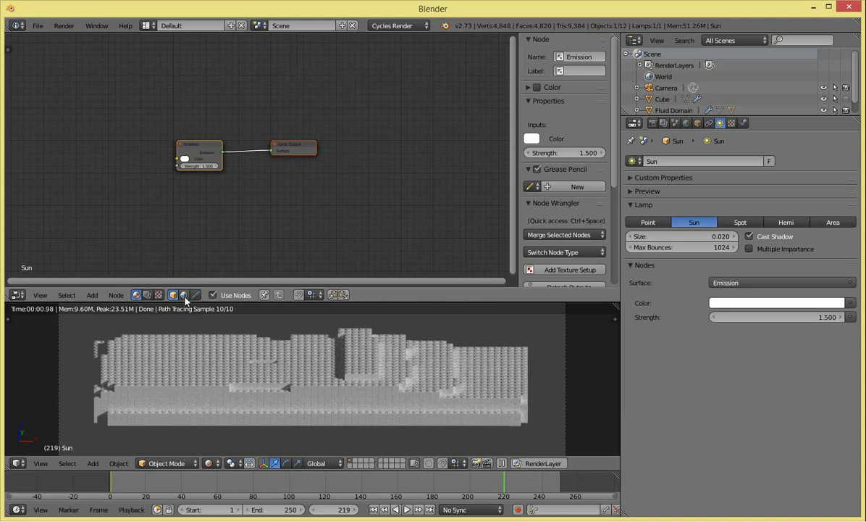
{"action": "left_click", "coordinate": [184, 295]}
{"action": "left_click", "coordinate": [333, 295]}
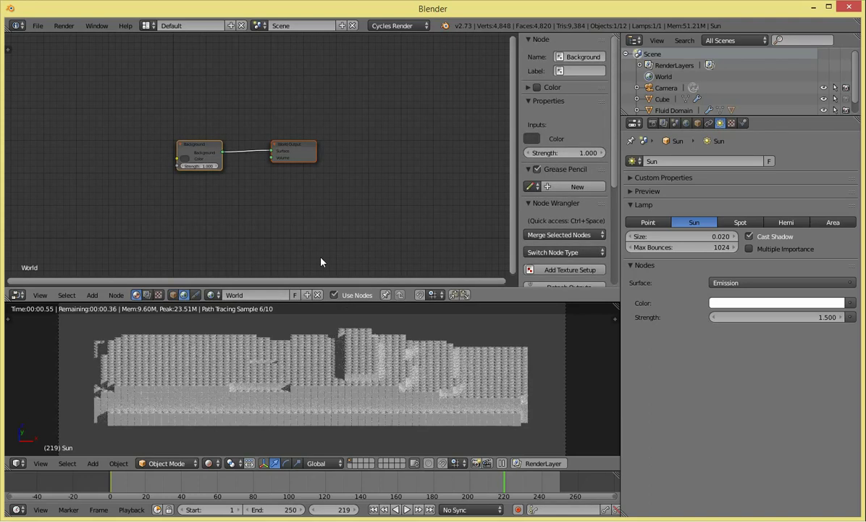
{"action": "key", "text": "n"}
{"action": "key", "text": "Home"}
Step: Add an Environment Texture node left of Background and link its Color to Background Color
{"action": "middle_click_drag", "start_coordinate": [159, 191], "coordinate": [383, 142]}
{"action": "scroll", "coordinate": [353, 128], "scroll_direction": "down", "scroll_amount": 1}
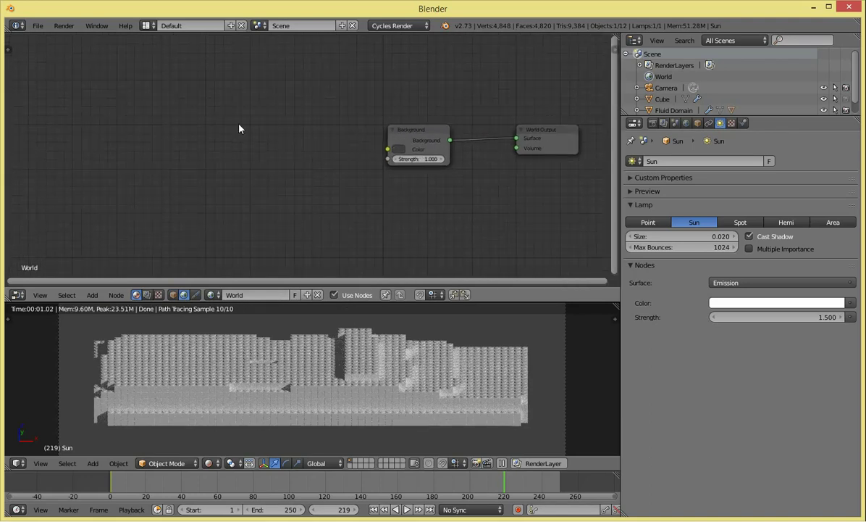
{"action": "key", "text": "shift+a"}
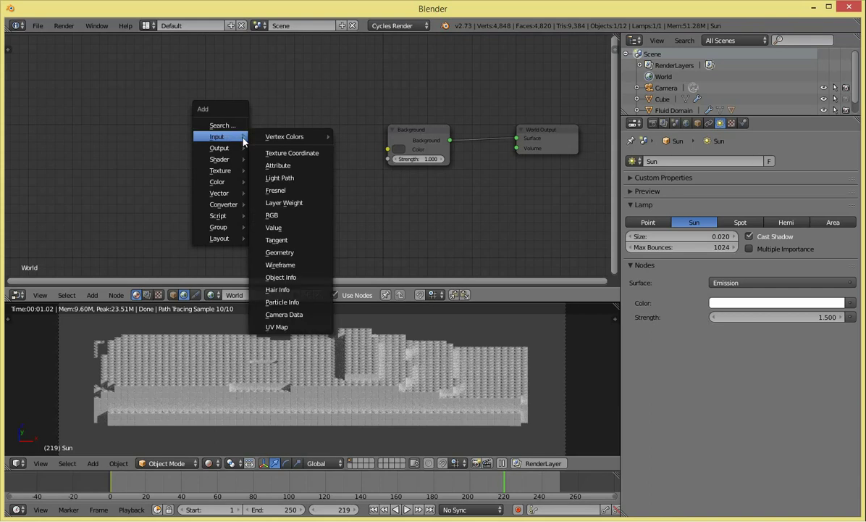
{"action": "mouse_move", "coordinate": [220, 170]}
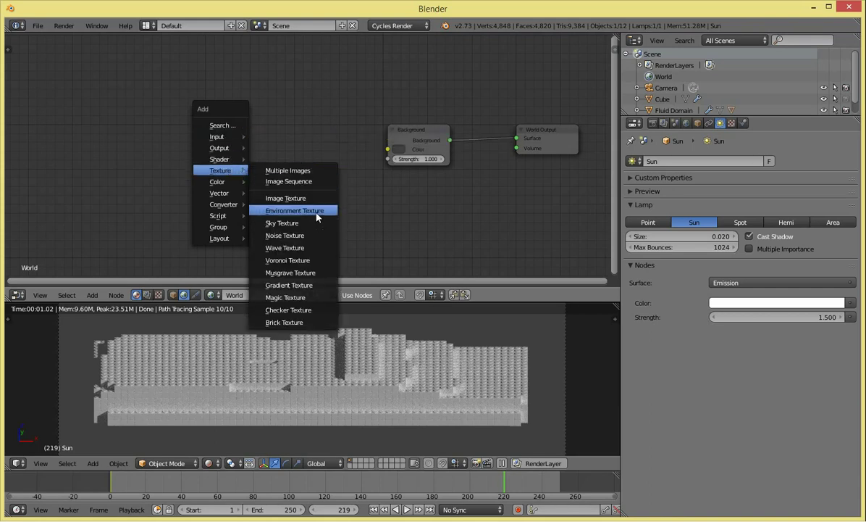
{"action": "left_click", "coordinate": [296, 211]}
{"action": "left_click", "coordinate": [224, 94]}
{"action": "left_click_drag", "start_coordinate": [299, 132], "coordinate": [388, 148]}
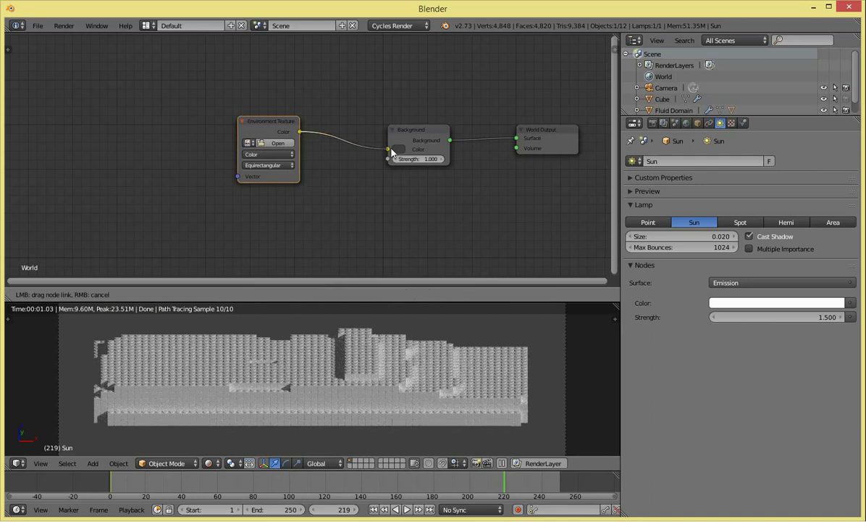
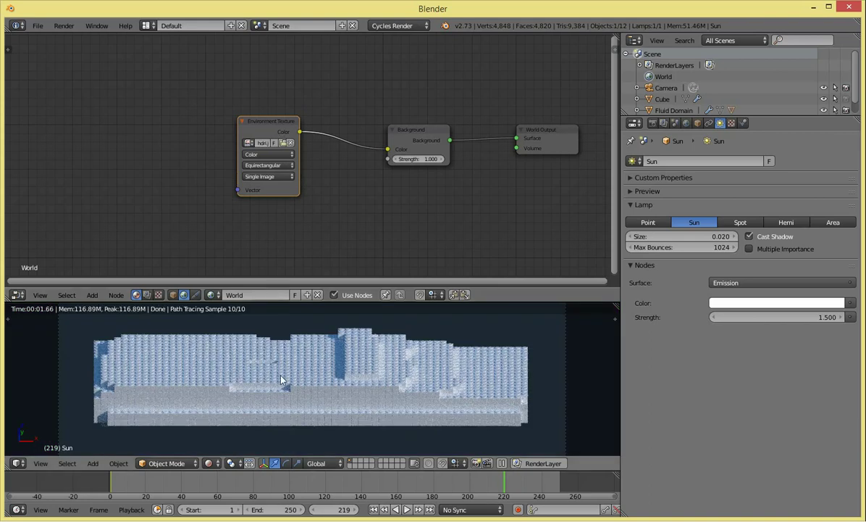
Step: Orbit the rendered brick slab, checking it through the camera and from front and side views
{"action": "scroll", "coordinate": [261, 362], "scroll_direction": "down", "scroll_amount": 4}
{"action": "scroll", "coordinate": [287, 374], "scroll_direction": "up", "scroll_amount": 2}
{"action": "scroll", "coordinate": [282, 375], "scroll_direction": "down", "scroll_amount": 3}
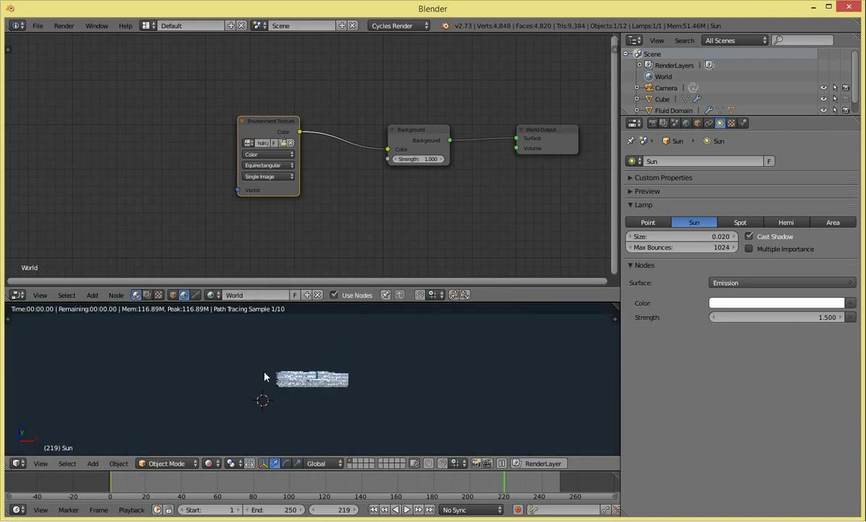
{"action": "middle_click_drag", "start_coordinate": [265, 377], "coordinate": [323, 361]}
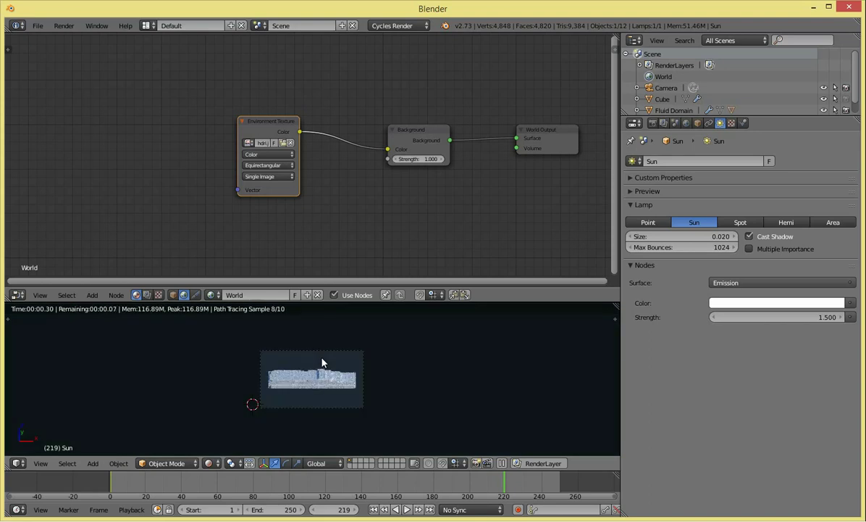
{"action": "key", "text": "KP_0"}
{"action": "mouse_move", "coordinate": [323, 363]}
{"action": "middle_mouse_down"}
{"action": "mouse_move", "coordinate": [433, 373]}
{"action": "mouse_move", "coordinate": [415, 405]}
{"action": "middle_mouse_up"}
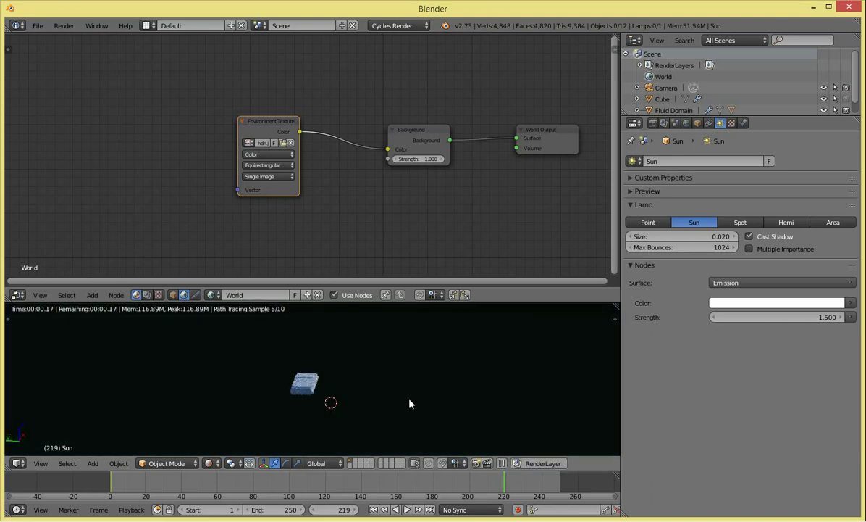
{"action": "key", "text": "KP_1"}
{"action": "key", "text": "KP_3"}
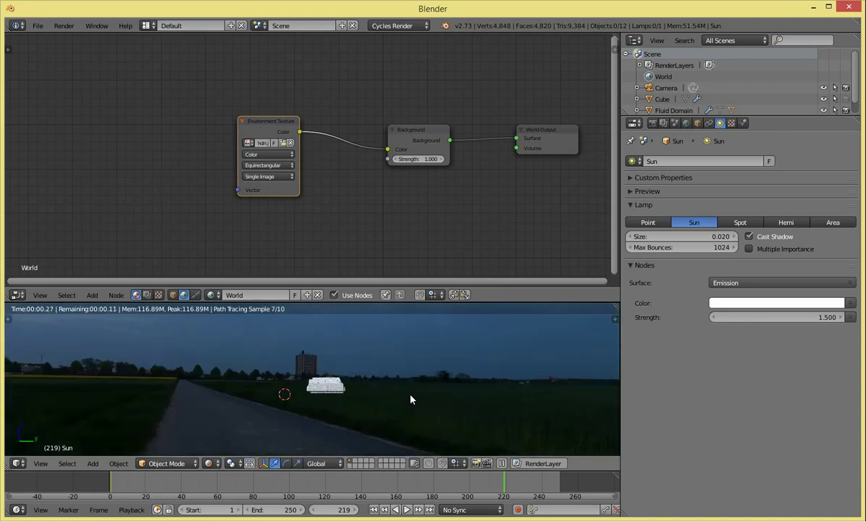
Step: Orbit around the slab to check the HDRI lighting, then return to the camera view
{"action": "scroll", "coordinate": [410, 398], "scroll_direction": "up", "scroll_amount": 3}
{"action": "mouse_move", "coordinate": [410, 399]}
{"action": "middle_mouse_down"}
{"action": "mouse_move", "coordinate": [345, 400]}
{"action": "mouse_move", "coordinate": [354, 386]}
{"action": "mouse_move", "coordinate": [458, 367]}
{"action": "mouse_move", "coordinate": [575, 370]}
{"action": "mouse_move", "coordinate": [16, 344]}
{"action": "mouse_move", "coordinate": [156, 366]}
{"action": "middle_mouse_up"}
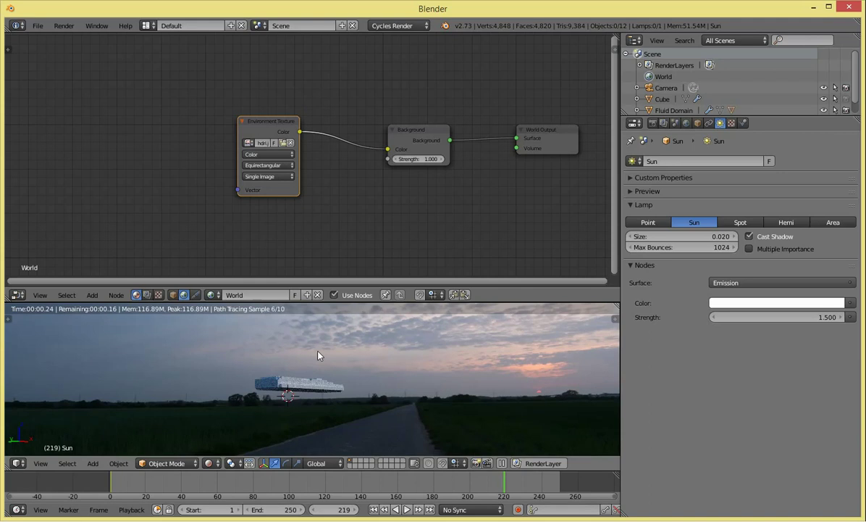
{"action": "middle_click_drag", "start_coordinate": [320, 355], "coordinate": [380, 366]}
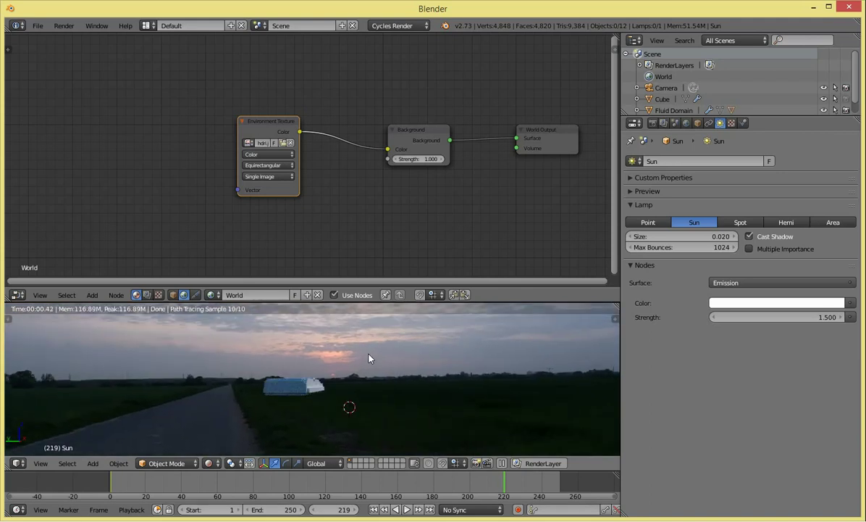
{"action": "mouse_move", "coordinate": [368, 358]}
{"action": "middle_mouse_down"}
{"action": "mouse_move", "coordinate": [309, 350]}
{"action": "mouse_move", "coordinate": [615, 355]}
{"action": "mouse_move", "coordinate": [9, 359]}
{"action": "middle_mouse_up"}
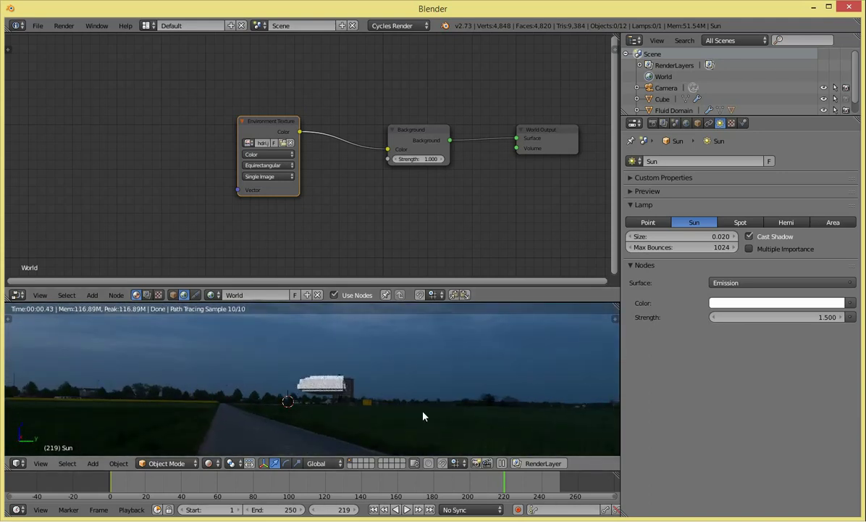
{"action": "mouse_move", "coordinate": [405, 405]}
{"action": "middle_mouse_down"}
{"action": "mouse_move", "coordinate": [325, 433]}
{"action": "mouse_move", "coordinate": [338, 377]}
{"action": "mouse_move", "coordinate": [371, 369]}
{"action": "middle_mouse_up"}
{"action": "scroll", "coordinate": [324, 432], "scroll_direction": "up", "scroll_amount": 3}
{"action": "key", "text": "KP_0"}
{"action": "scroll", "coordinate": [347, 384], "scroll_direction": "up", "scroll_amount": 4}
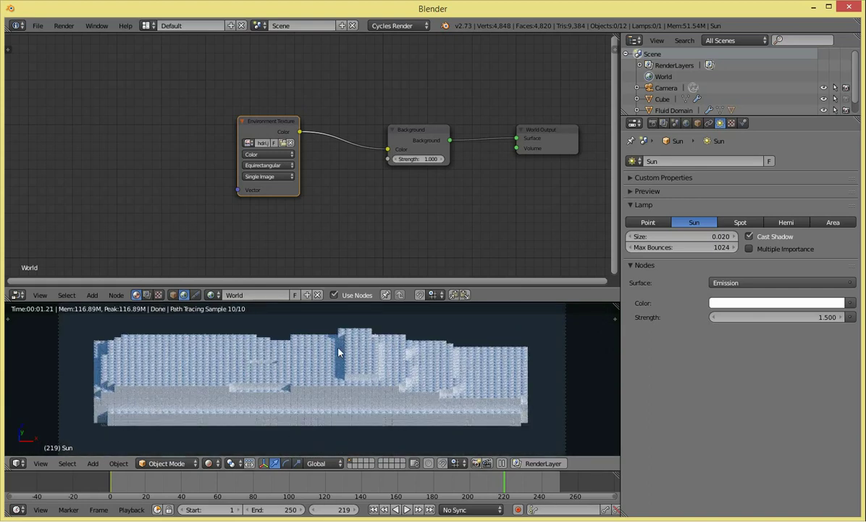
Step: Move the Environment Texture node left, and the Background and World Output nodes right
{"action": "left_click_drag", "start_coordinate": [257, 142], "coordinate": [155, 125]}
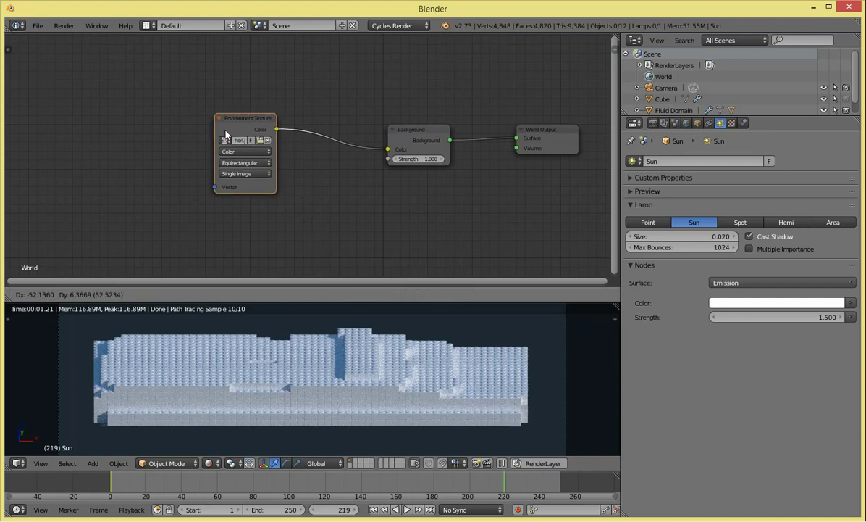
{"action": "left_click_drag", "start_coordinate": [366, 85], "coordinate": [518, 170]}
{"action": "key", "text": "g"}
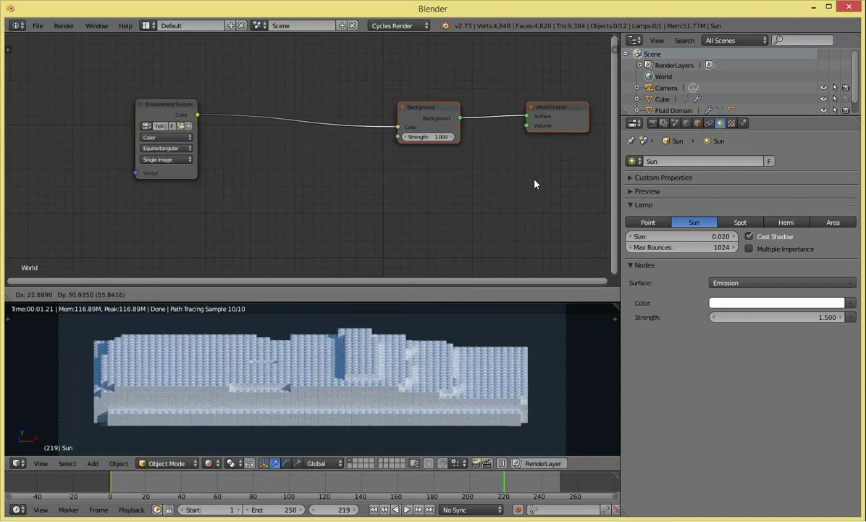
{"action": "left_click", "coordinate": [536, 184]}
{"action": "key", "text": "KP_0"}
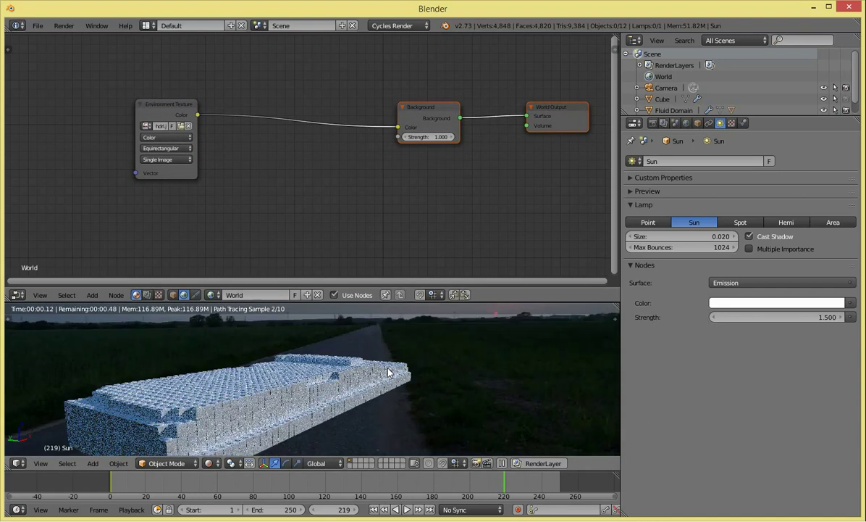
Step: Insert RGB Curves between Environment Texture and Background, raising the curve to brighten the HDRI
{"action": "key", "text": "shift+a"}
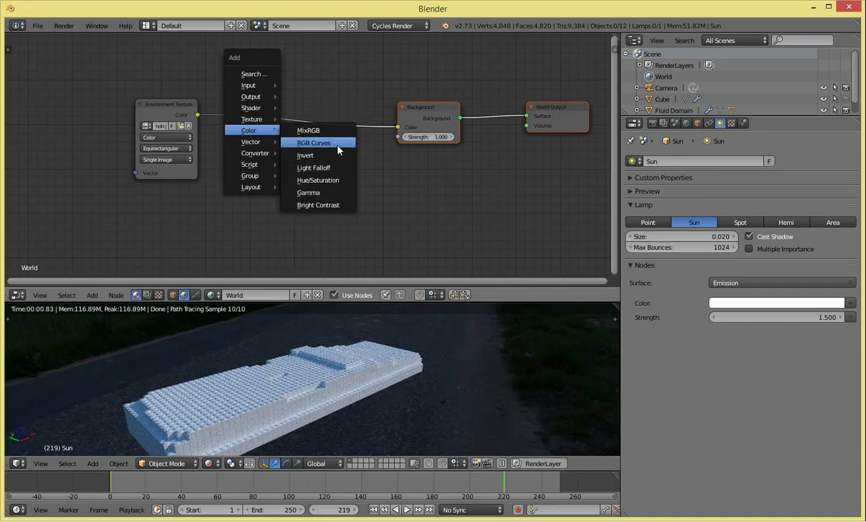
{"action": "left_click", "coordinate": [315, 143]}
{"action": "left_click", "coordinate": [308, 149]}
{"action": "left_click_drag", "start_coordinate": [303, 154], "coordinate": [284, 127]}
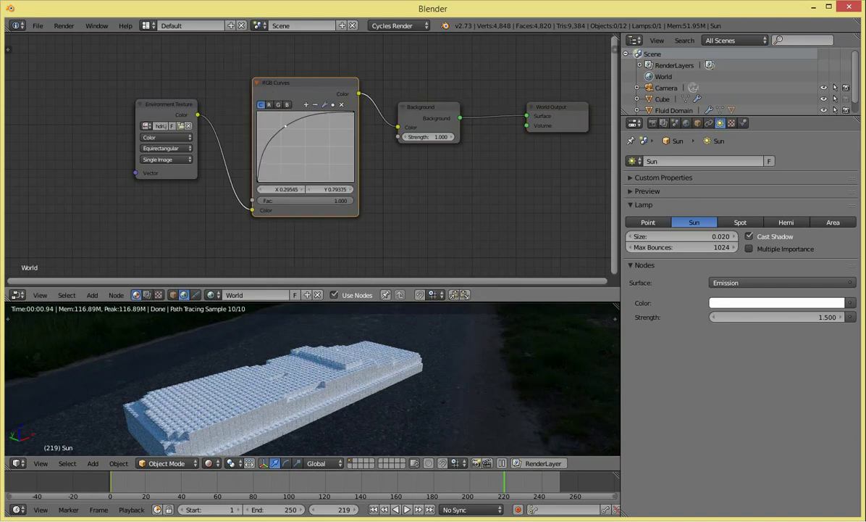
{"action": "middle_click_drag", "start_coordinate": [350, 378], "coordinate": [364, 328]}
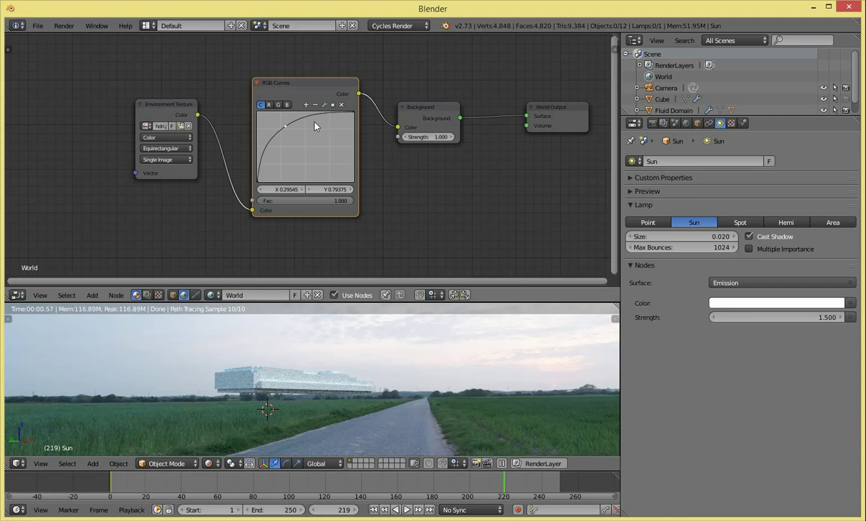
{"action": "left_click_drag", "start_coordinate": [286, 134], "coordinate": [288, 134]}
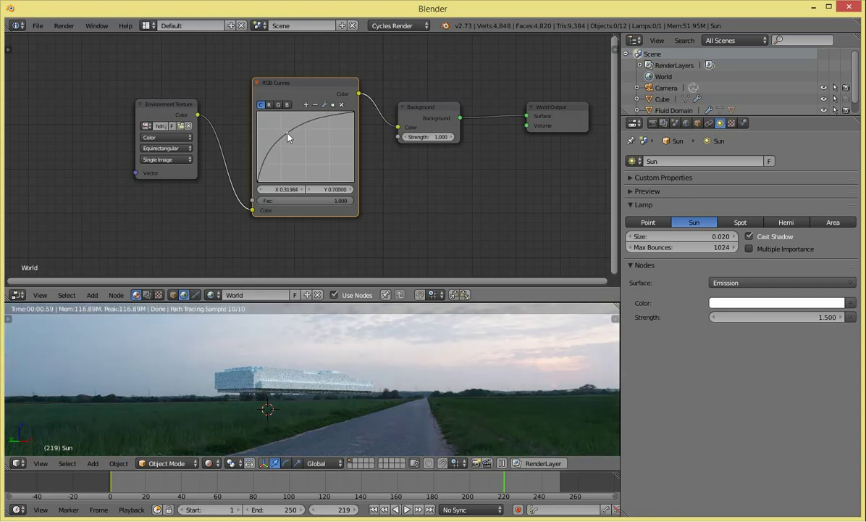
{"action": "key", "text": "KP_0"}
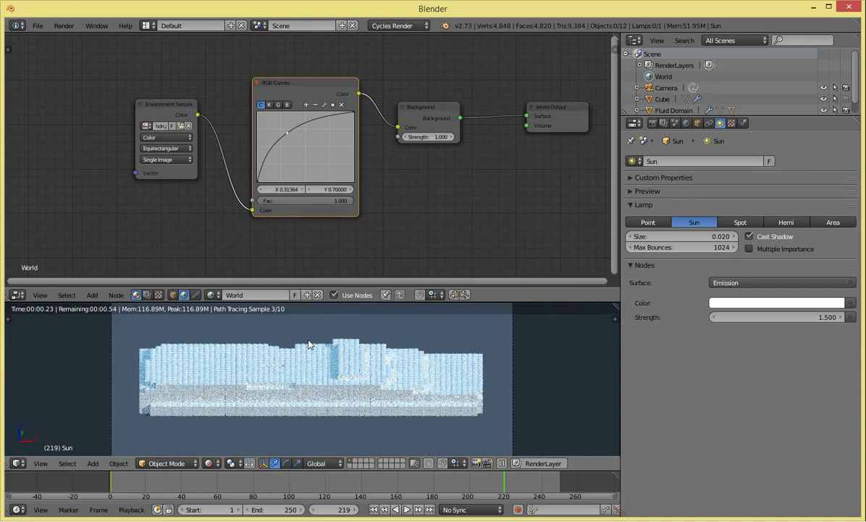
{"action": "left_click_drag", "start_coordinate": [287, 132], "coordinate": [294, 138]}
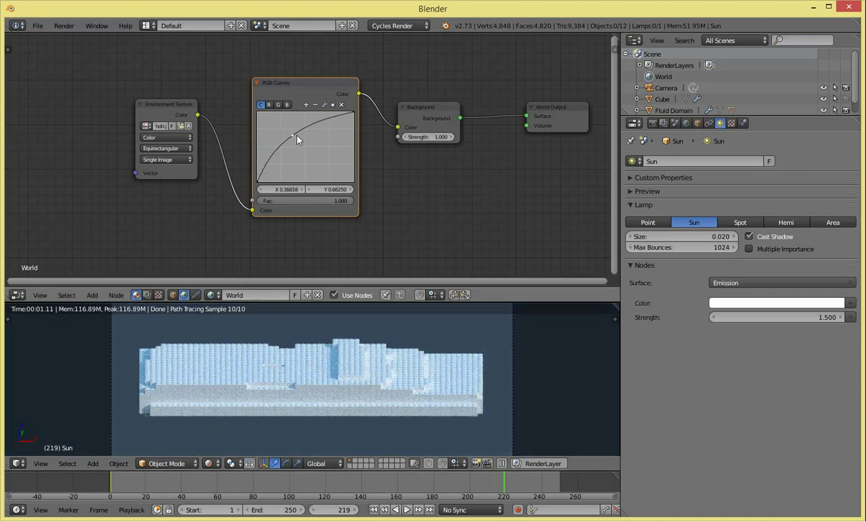
{"action": "scroll", "coordinate": [275, 181], "scroll_direction": "down", "scroll_amount": 2}
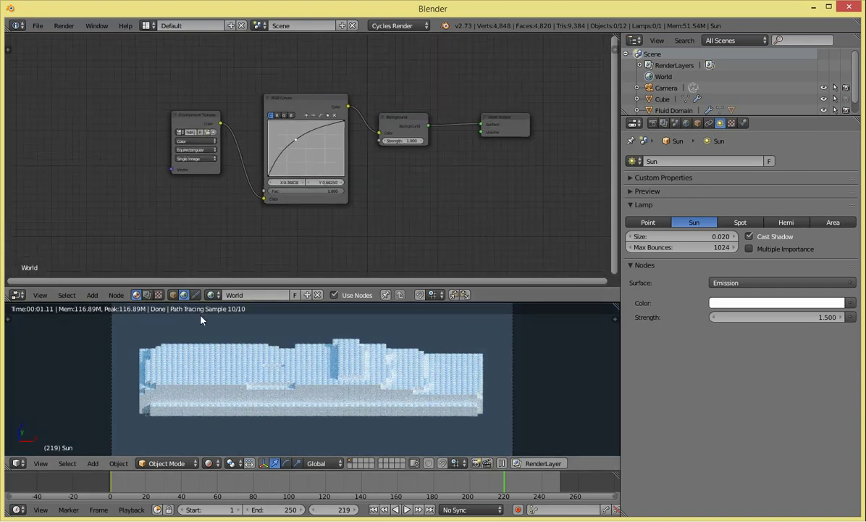
{"action": "left_click", "coordinate": [172, 295]}
Step: Select the brick object Cube.001 in solid shading and return to the camera view
{"action": "key", "text": "shift+z"}
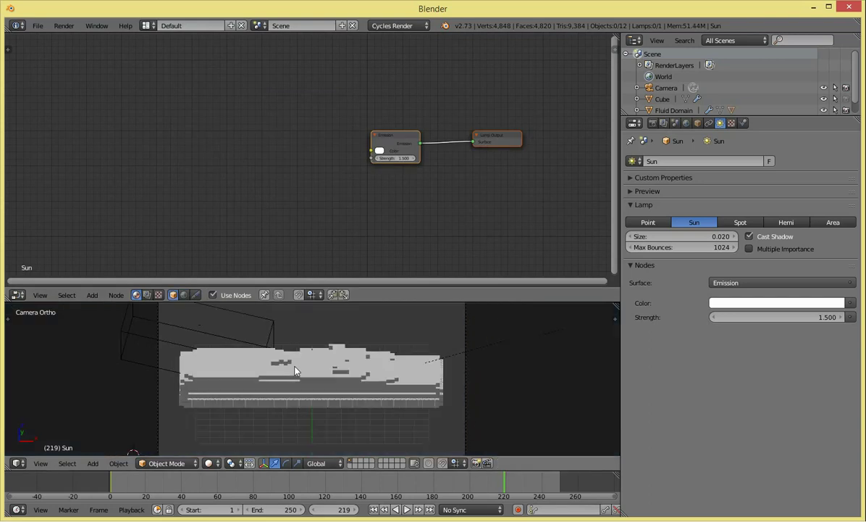
{"action": "scroll", "coordinate": [304, 378], "scroll_direction": "down", "scroll_amount": 3}
{"action": "mouse_move", "coordinate": [306, 381]}
{"action": "middle_mouse_down"}
{"action": "mouse_move", "coordinate": [442, 367]}
{"action": "mouse_move", "coordinate": [453, 376]}
{"action": "middle_mouse_up"}
{"action": "scroll", "coordinate": [453, 376], "scroll_direction": "down", "scroll_amount": 4}
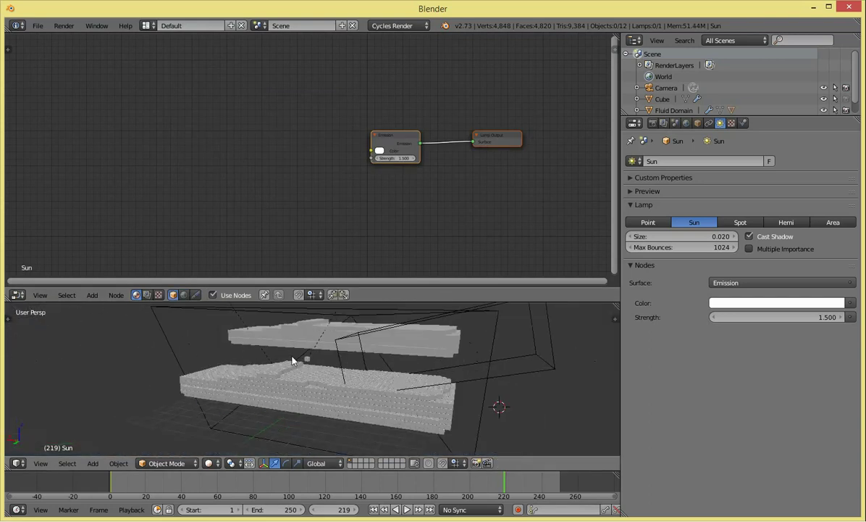
{"action": "right_click", "coordinate": [310, 363]}
{"action": "key", "text": "KP_0"}
{"action": "scroll", "coordinate": [317, 211], "scroll_direction": "up", "scroll_amount": 1}
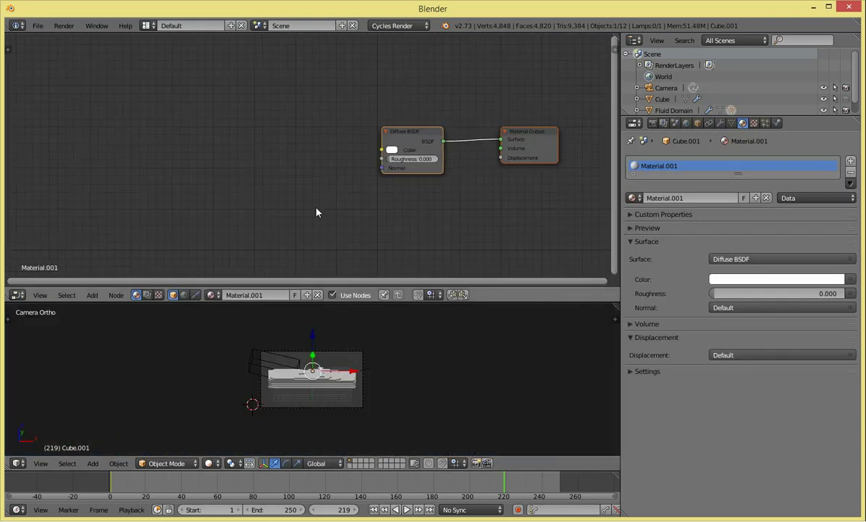
{"action": "middle_click_drag", "start_coordinate": [450, 176], "coordinate": [341, 181]}
{"action": "left_click", "coordinate": [441, 178]}
Step: Rename the material to LegoMat, view it rendered, and move the Diffuse BSDF node up-left
{"action": "left_click", "coordinate": [673, 196]}
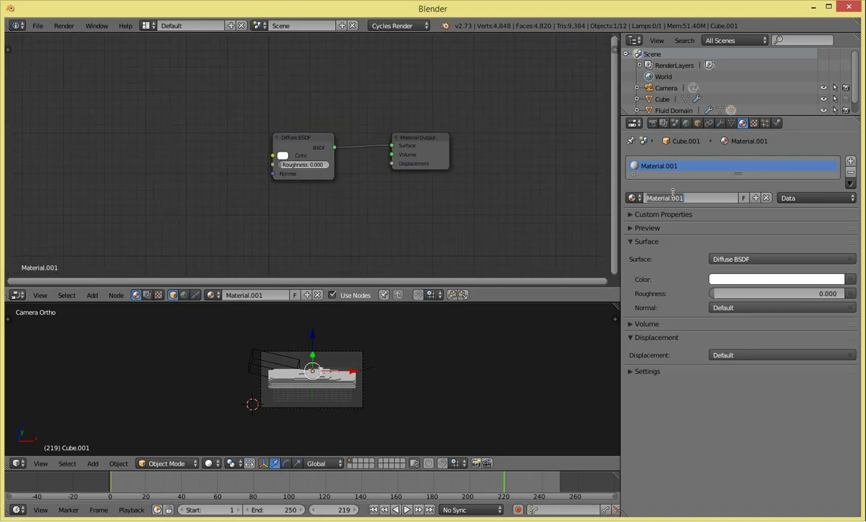
{"action": "type", "text": "LegoMat"}
{"action": "key", "text": "Return"}
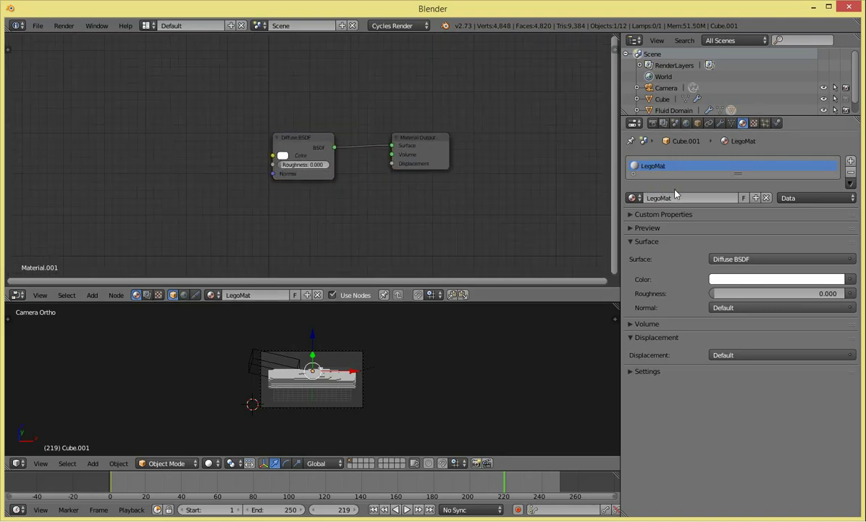
{"action": "key", "text": "shift+z"}
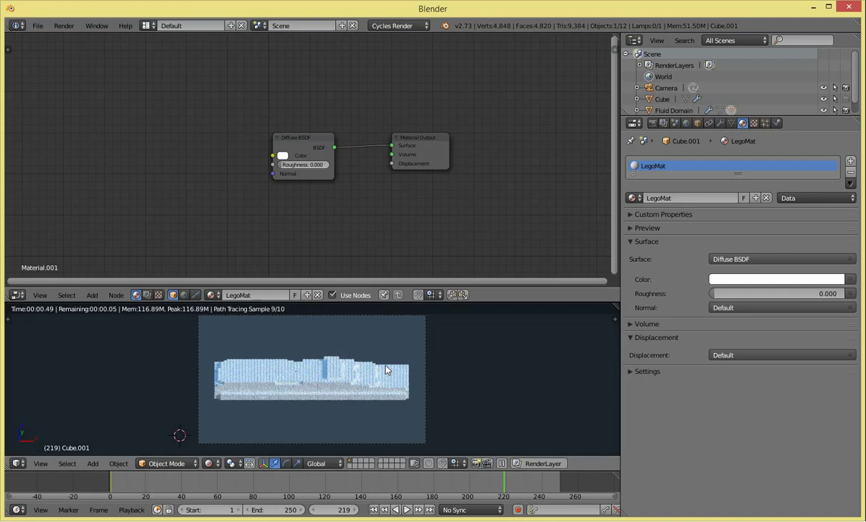
{"action": "scroll", "coordinate": [320, 170], "scroll_direction": "up", "scroll_amount": 1}
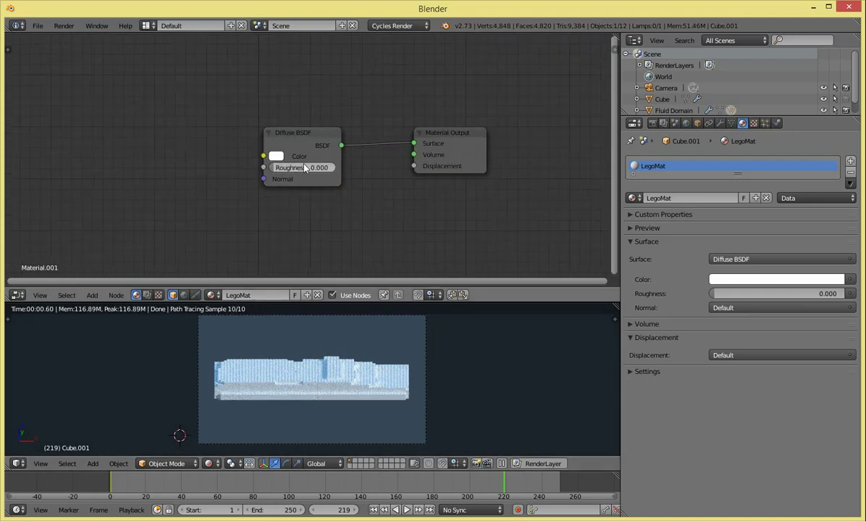
{"action": "scroll", "coordinate": [311, 377], "scroll_direction": "up", "scroll_amount": 1}
{"action": "scroll", "coordinate": [311, 377], "scroll_direction": "up", "scroll_amount": 1}
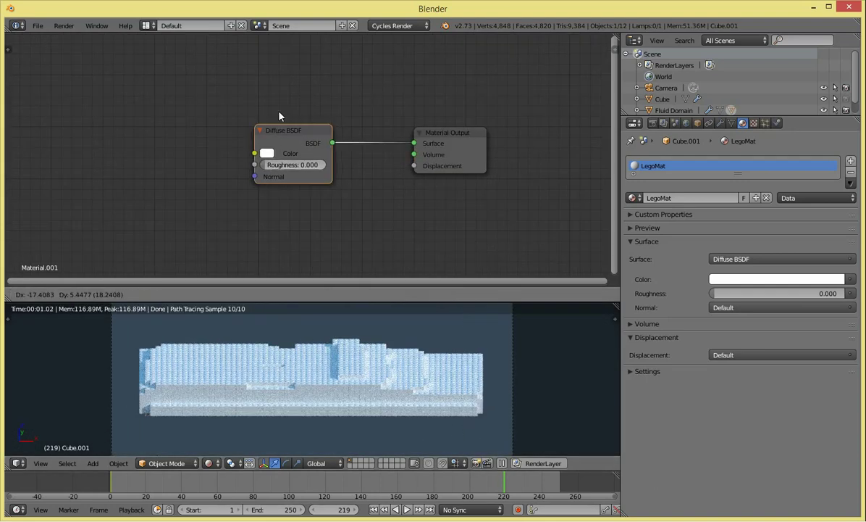
{"action": "left_click_drag", "start_coordinate": [286, 133], "coordinate": [205, 76]}
Step: Insert a Mix Shader after the Diffuse BSDF and connect a new Glossy BSDF into it
{"action": "key", "text": "shift+a"}
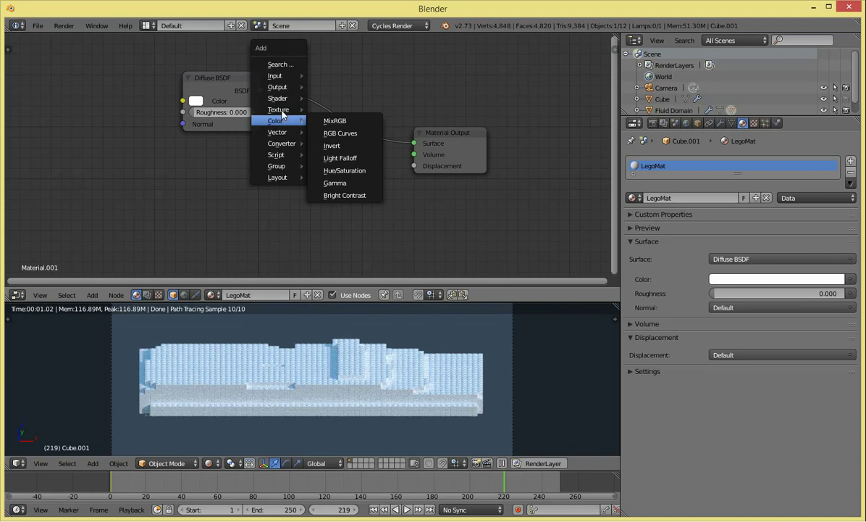
{"action": "mouse_move", "coordinate": [278, 98]}
{"action": "left_click", "coordinate": [339, 97]}
{"action": "left_click", "coordinate": [341, 116]}
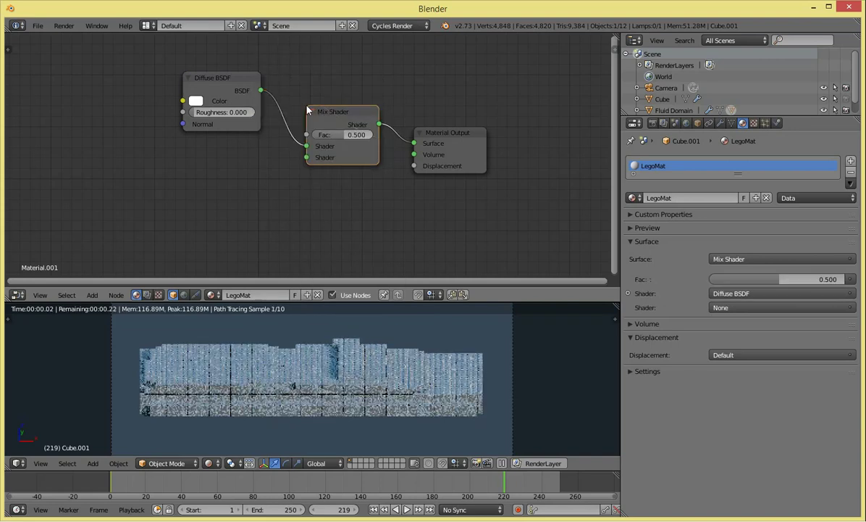
{"action": "key", "text": "shift+a"}
{"action": "left_click", "coordinate": [341, 136]}
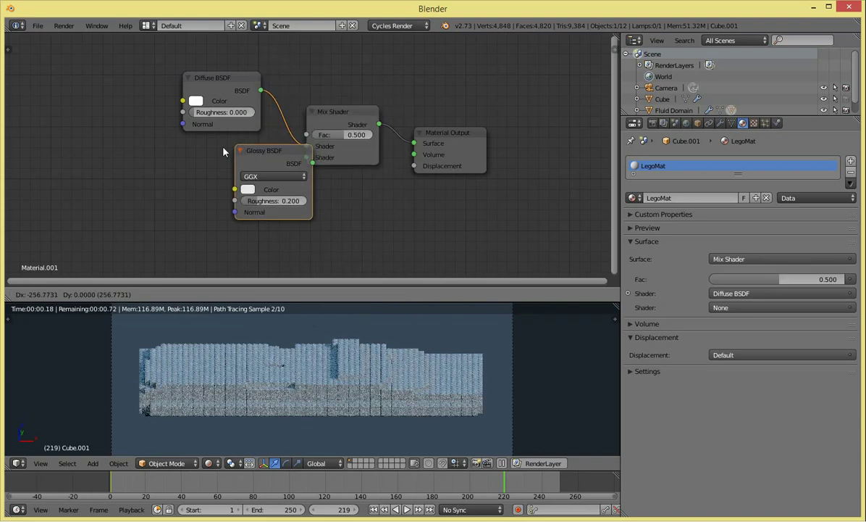
{"action": "left_click", "coordinate": [173, 156]}
{"action": "left_click_drag", "start_coordinate": [262, 168], "coordinate": [307, 157]}
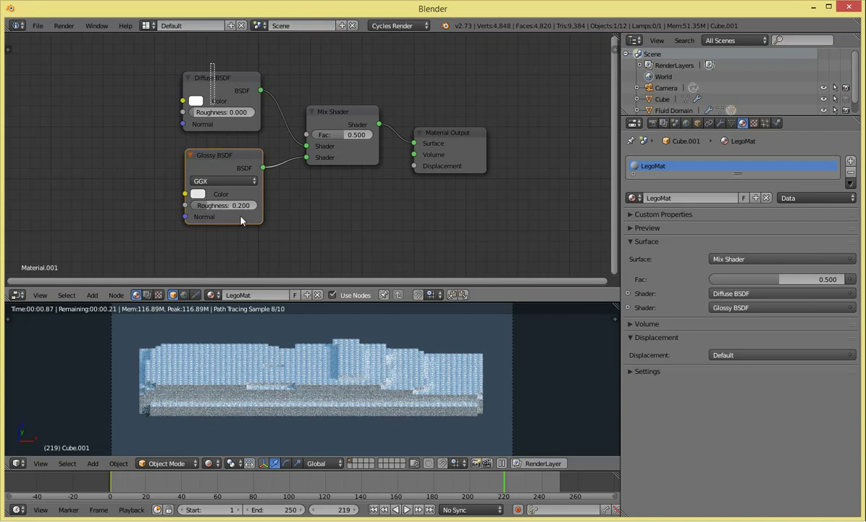
Step: Move the Diffuse and Glossy nodes down and make the diffuse colour orange
{"action": "left_click_drag", "start_coordinate": [274, 122], "coordinate": [228, 206]}
{"action": "mouse_move", "coordinate": [248, 159]}
{"action": "left_mouse_down"}
{"action": "mouse_move", "coordinate": [246, 181]}
{"action": "mouse_move", "coordinate": [208, 217]}
{"action": "left_mouse_up"}
{"action": "left_click", "coordinate": [194, 122]}
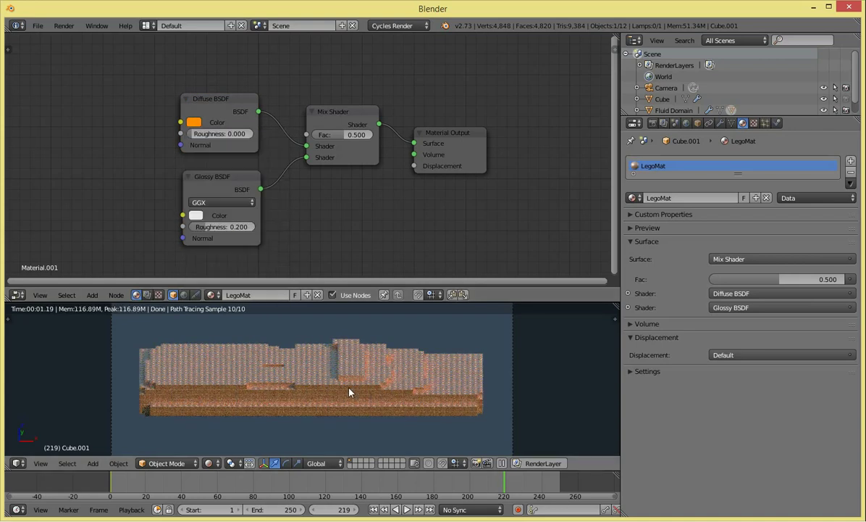
{"action": "scroll", "coordinate": [353, 107], "scroll_direction": "down", "scroll_amount": 3}
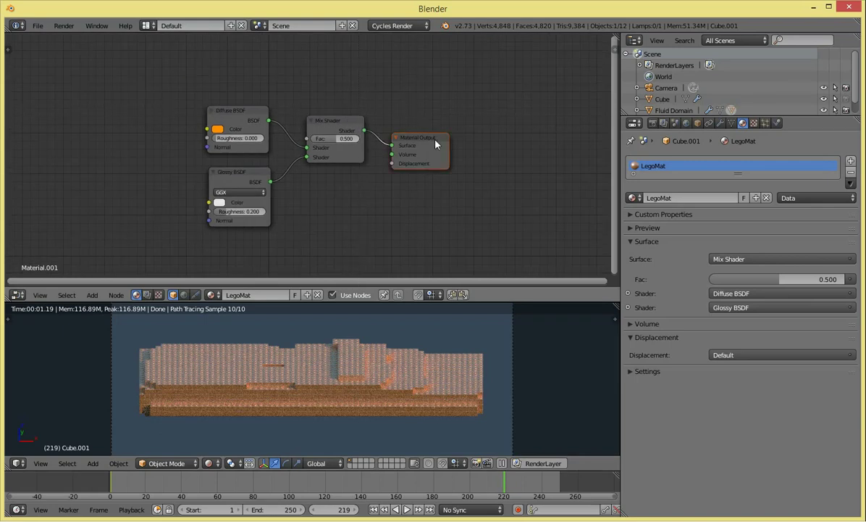
Step: Shift the Material Output and Mix Shader nodes further right
{"action": "left_click_drag", "start_coordinate": [438, 139], "coordinate": [440, 127]}
{"action": "left_click_drag", "start_coordinate": [306, 96], "coordinate": [387, 153]}
{"action": "key", "text": "g"}
{"action": "left_click", "coordinate": [420, 152]}
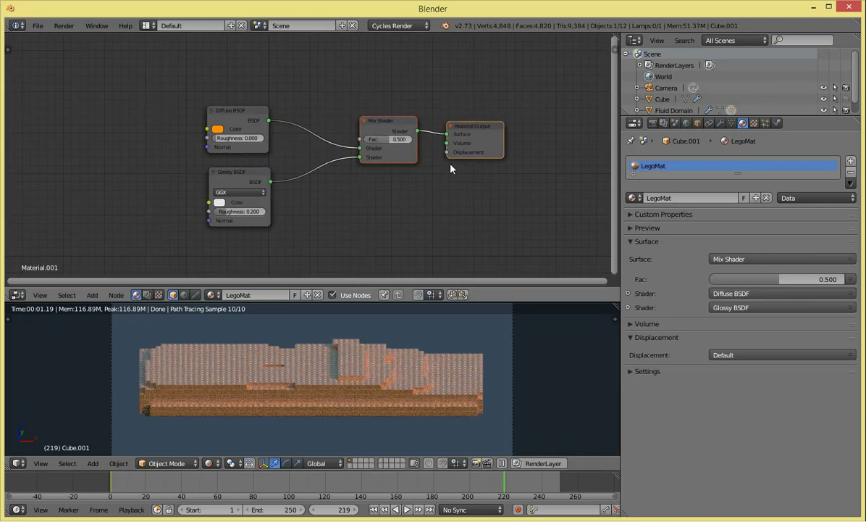
Step: Sweep the Mix Shader Fac between 0 and 1 to compare, then set it back to 0.500
{"action": "left_click_drag", "start_coordinate": [780, 279], "coordinate": [730, 279]}
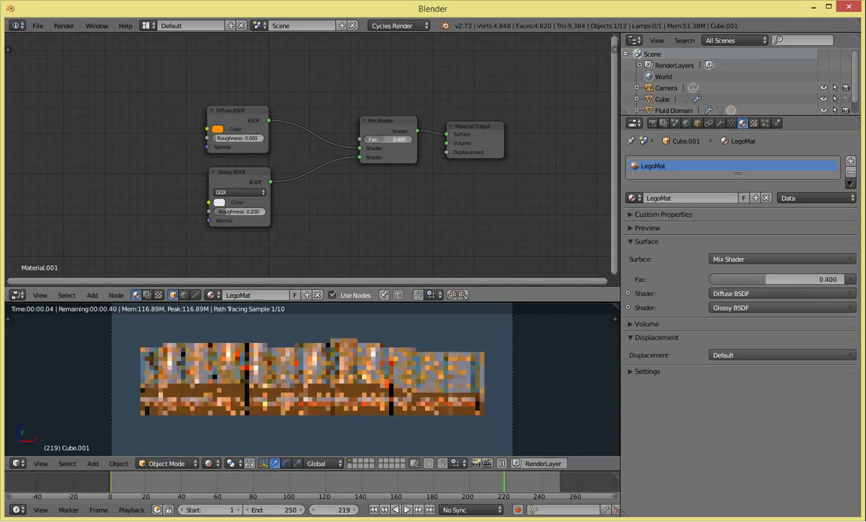
{"action": "mouse_move", "coordinate": [383, 139]}
{"action": "left_mouse_down"}
{"action": "mouse_move", "coordinate": [406, 139]}
{"action": "mouse_move", "coordinate": [331, 130]}
{"action": "left_mouse_up"}
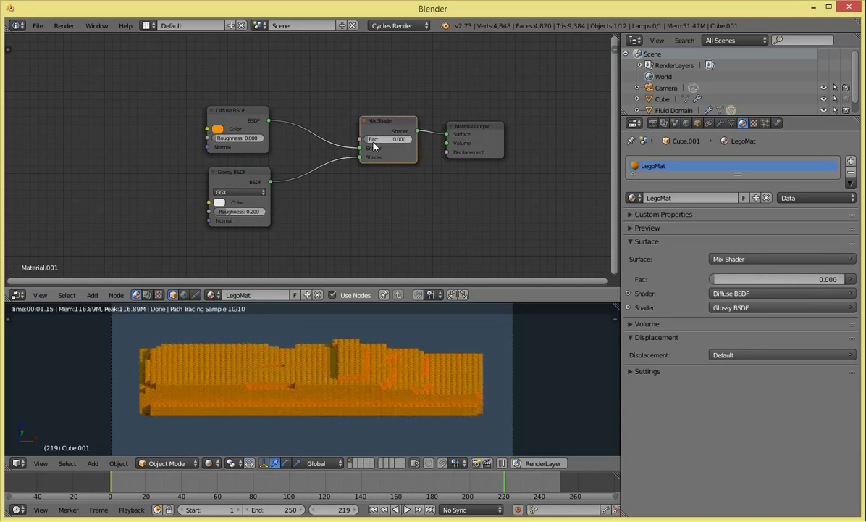
{"action": "left_click_drag", "start_coordinate": [395, 139], "coordinate": [449, 139]}
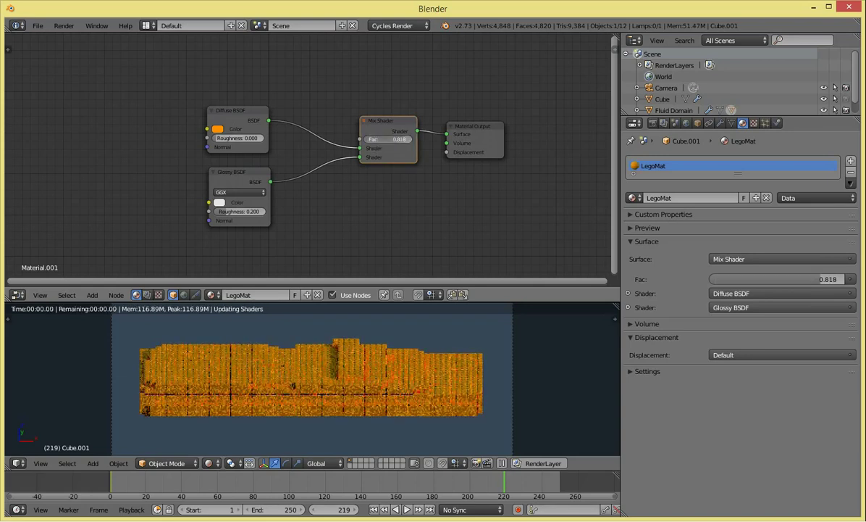
{"action": "left_click", "coordinate": [386, 137]}
{"action": "type", "text": "0.500"}
{"action": "key", "text": "Return"}
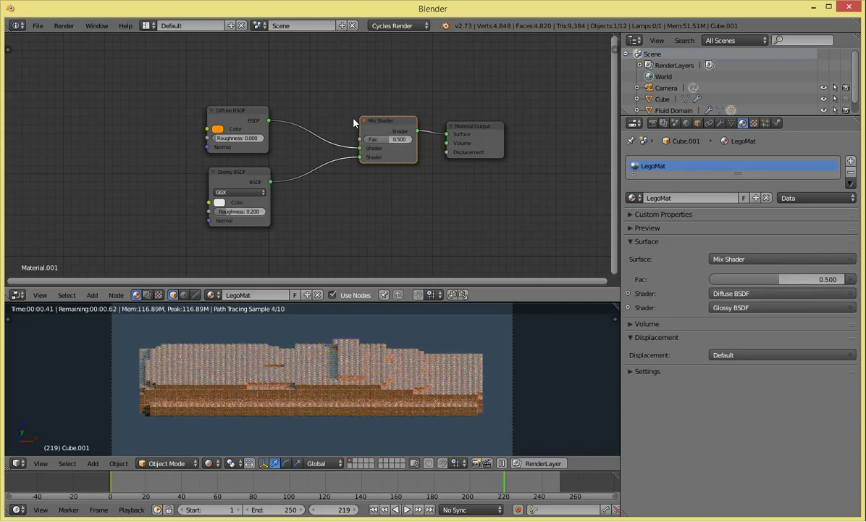
{"action": "scroll", "coordinate": [330, 109], "scroll_direction": "down", "scroll_amount": 2}
{"action": "key", "text": "shift+a"}
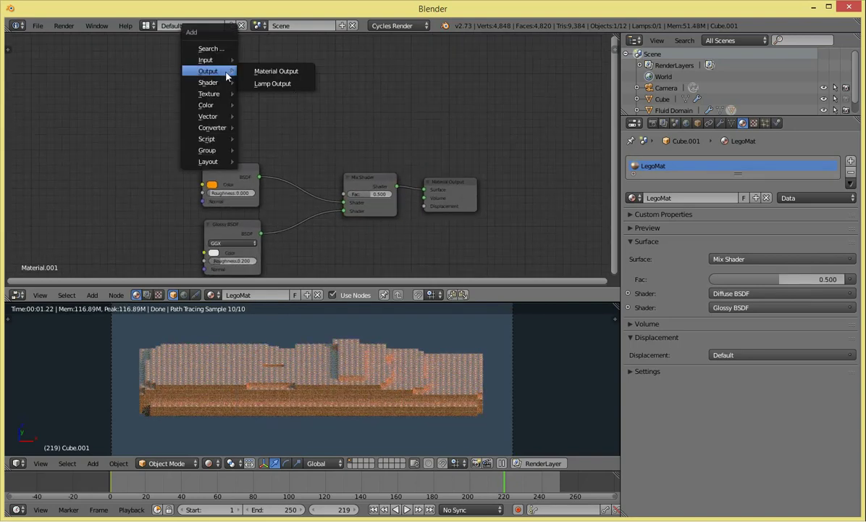
{"action": "mouse_move", "coordinate": [209, 82]}
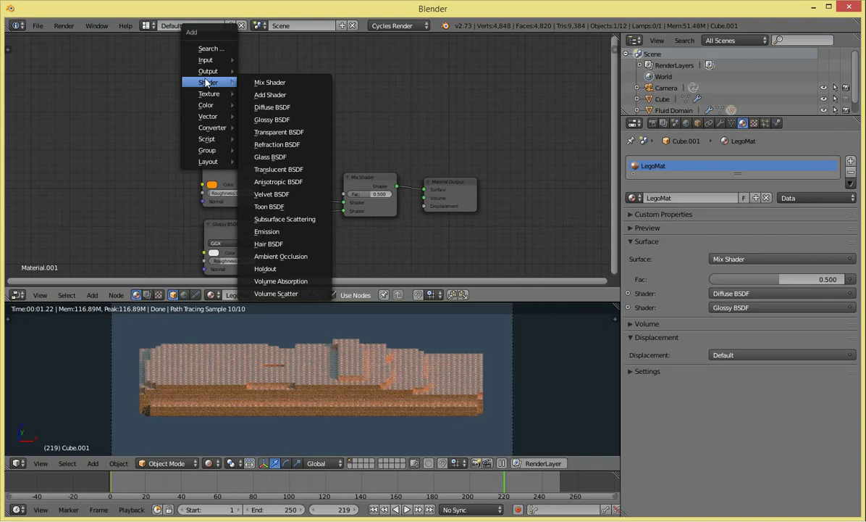
Step: Add a Fresnel node (IOR 1.450) and connect it to the Mix Shader Fac
{"action": "left_click", "coordinate": [404, 185]}
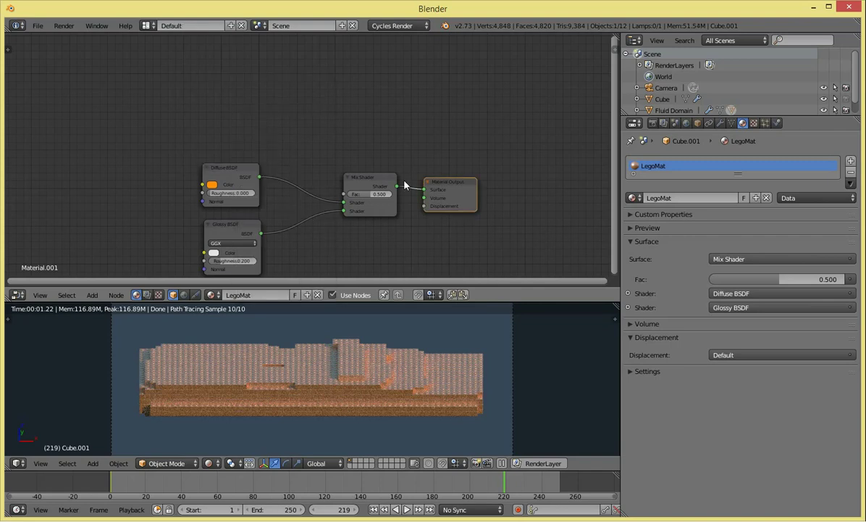
{"action": "left_click", "coordinate": [235, 230]}
{"action": "left_click", "coordinate": [237, 175]}
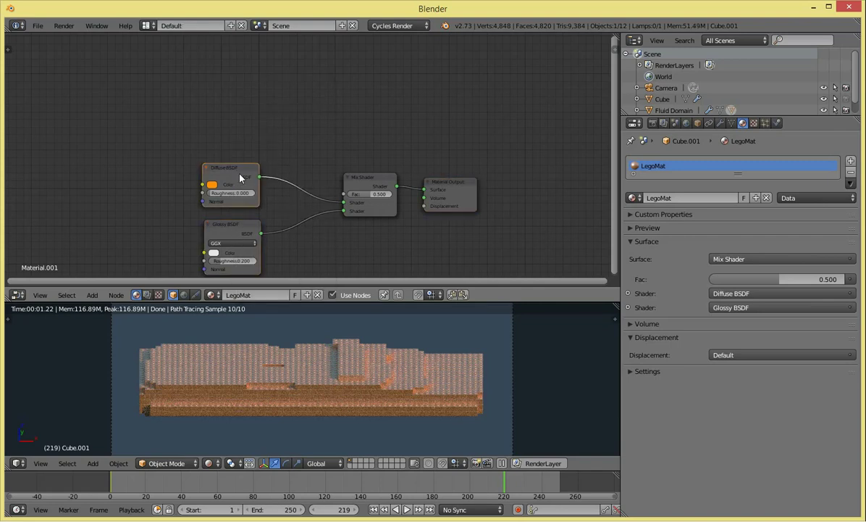
{"action": "key", "text": "shift+a"}
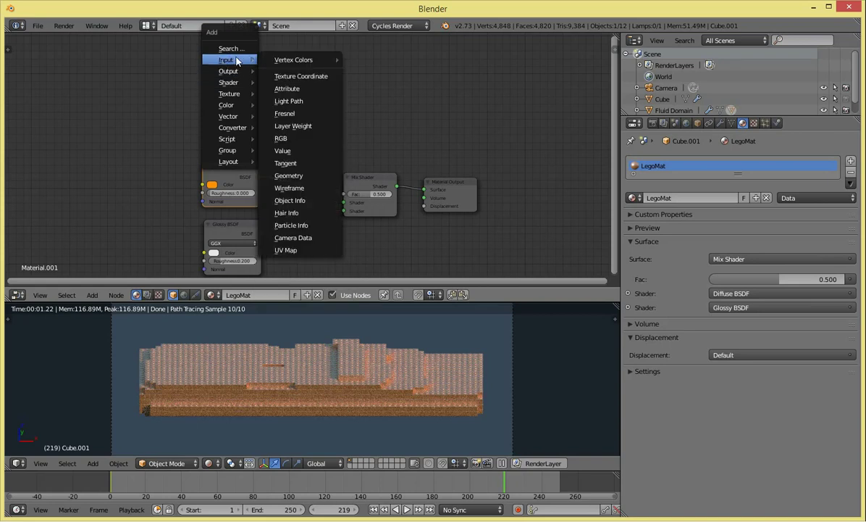
{"action": "left_click", "coordinate": [284, 114]}
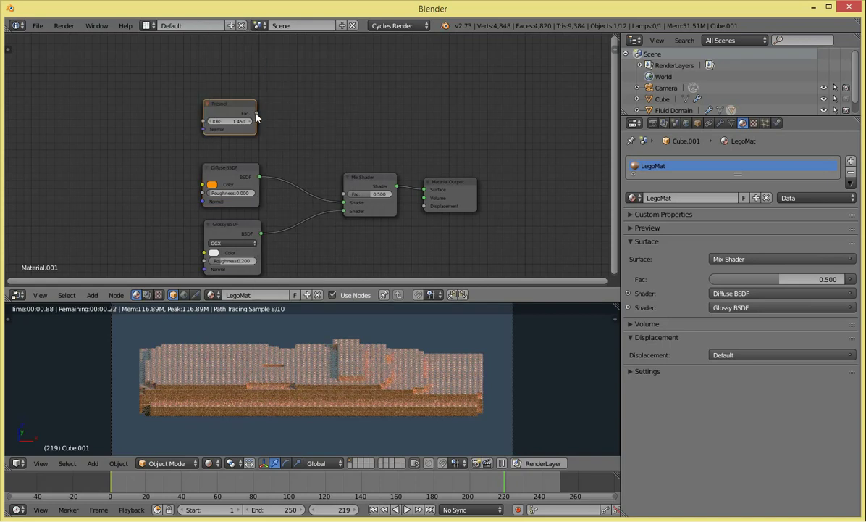
{"action": "left_click_drag", "start_coordinate": [256, 113], "coordinate": [344, 194]}
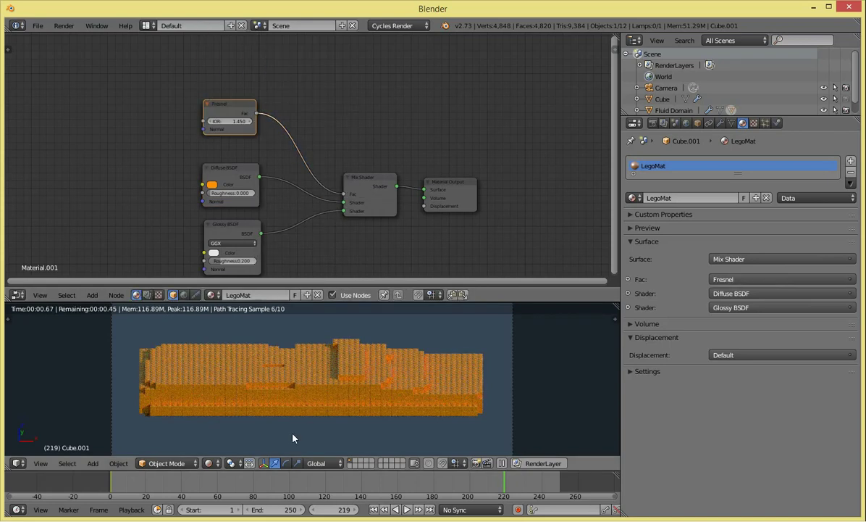
{"action": "scroll", "coordinate": [314, 361], "scroll_direction": "up", "scroll_amount": 1}
{"action": "scroll", "coordinate": [315, 361], "scroll_direction": "up", "scroll_amount": 2}
{"action": "scroll", "coordinate": [315, 366], "scroll_direction": "up", "scroll_amount": 3}
{"action": "scroll", "coordinate": [313, 392], "scroll_direction": "up", "scroll_amount": 2}
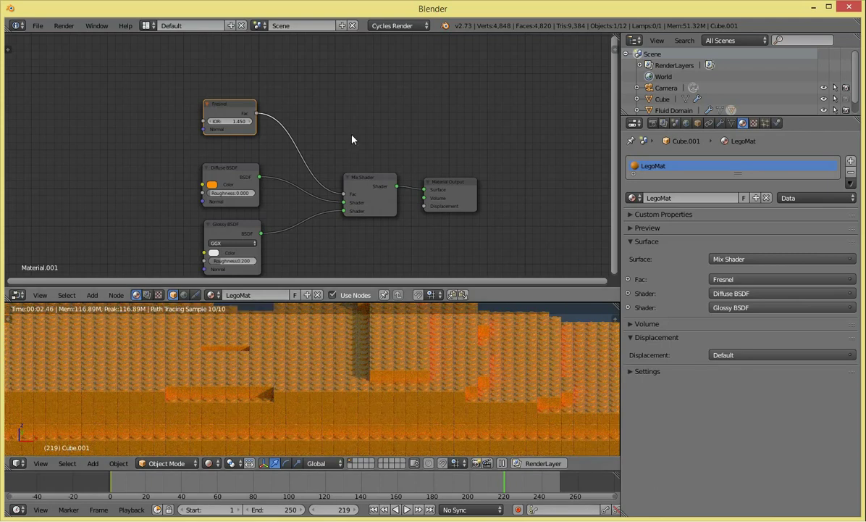
{"action": "scroll", "coordinate": [313, 169], "scroll_direction": "down", "scroll_amount": 2}
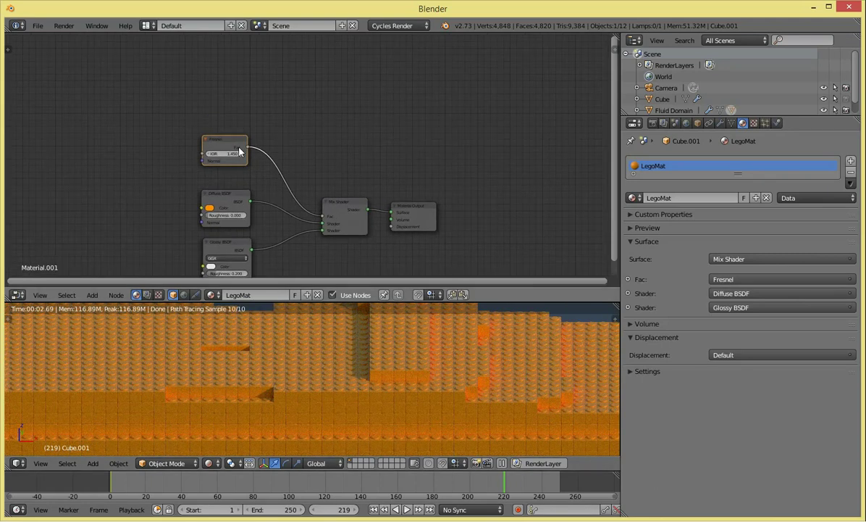
Step: Filter the add-ons by 'Node' to confirm Node Wrangler is enabled, then close preferences
{"action": "key", "text": "ctrl+alt+u"}
{"action": "key", "text": "alt+F4"}
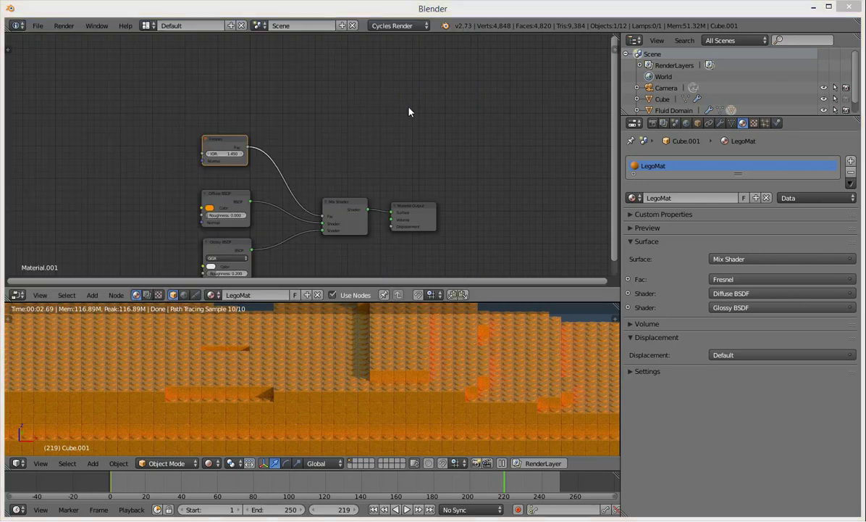
{"action": "key", "text": "ctrl+alt+u"}
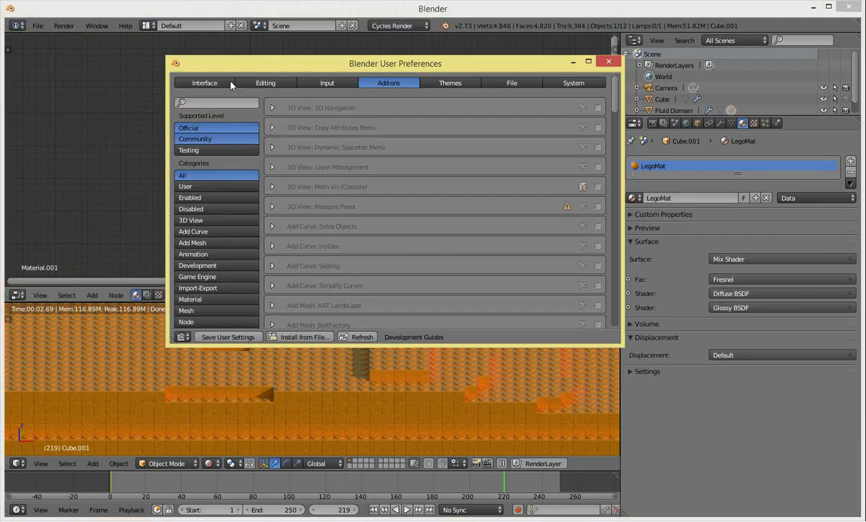
{"action": "type", "text": "Node"}
{"action": "key", "text": "Return"}
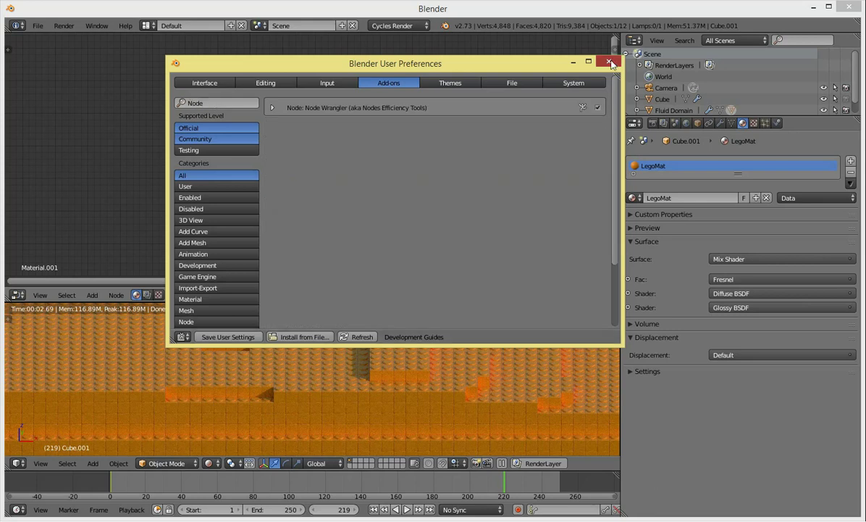
{"action": "left_click", "coordinate": [608, 61]}
{"action": "scroll", "coordinate": [213, 352], "scroll_direction": "down", "scroll_amount": 5}
Step: Add a UV sphere scaled to 1.483 and place it just above the brick model
{"action": "left_click", "coordinate": [41, 462]}
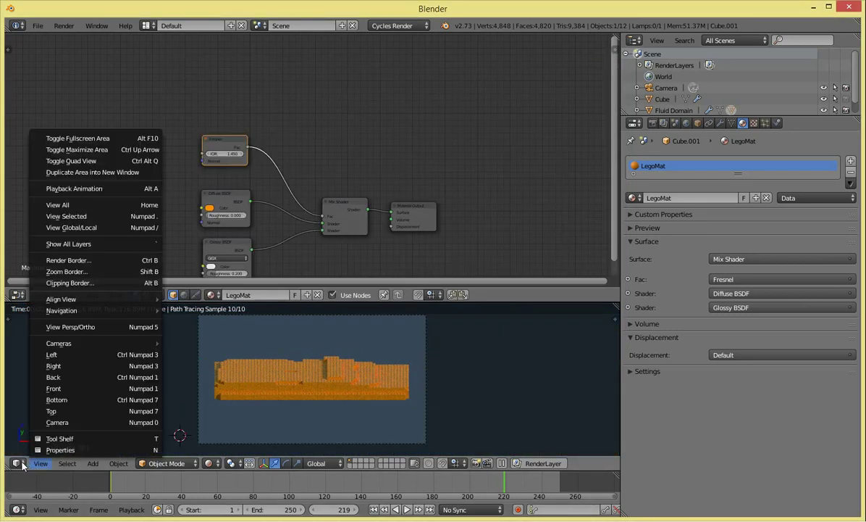
{"action": "left_click", "coordinate": [18, 463]}
{"action": "key", "text": "z"}
{"action": "key", "text": "z"}
{"action": "key", "text": "shift+a"}
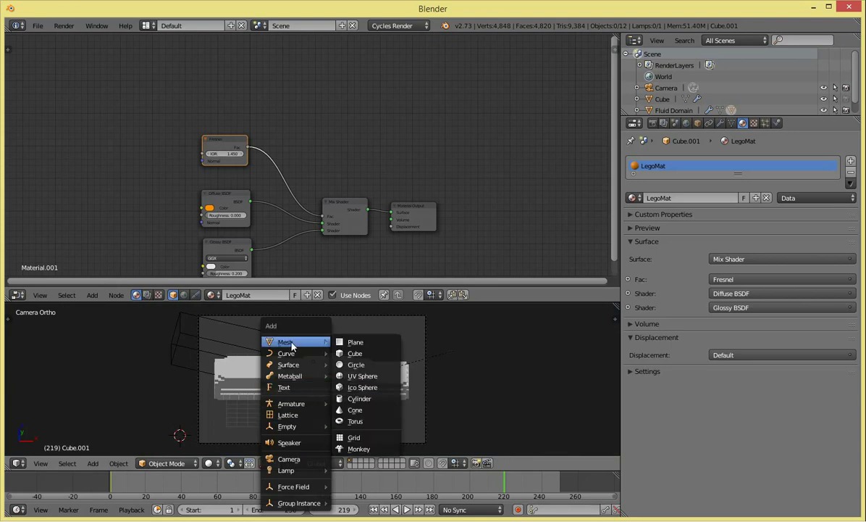
{"action": "left_click", "coordinate": [385, 374]}
{"action": "key", "text": "s"}
{"action": "left_click", "coordinate": [410, 378]}
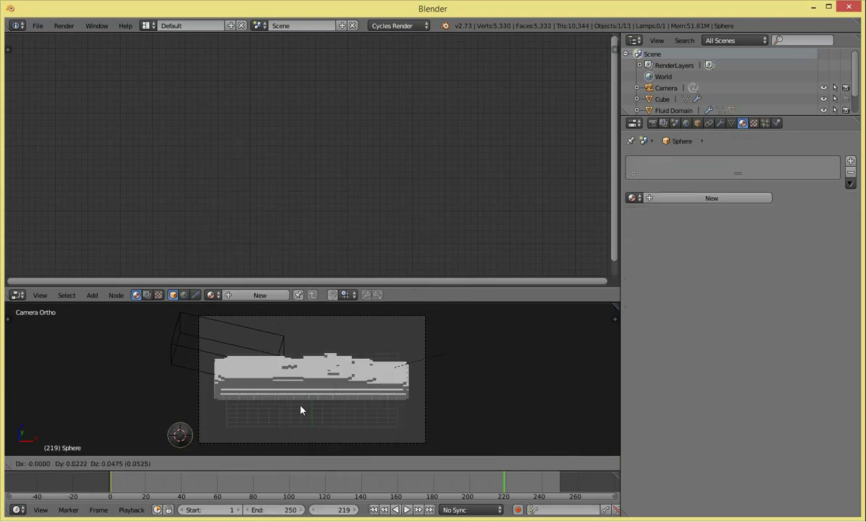
{"action": "key", "text": "g"}
{"action": "left_click", "coordinate": [388, 352]}
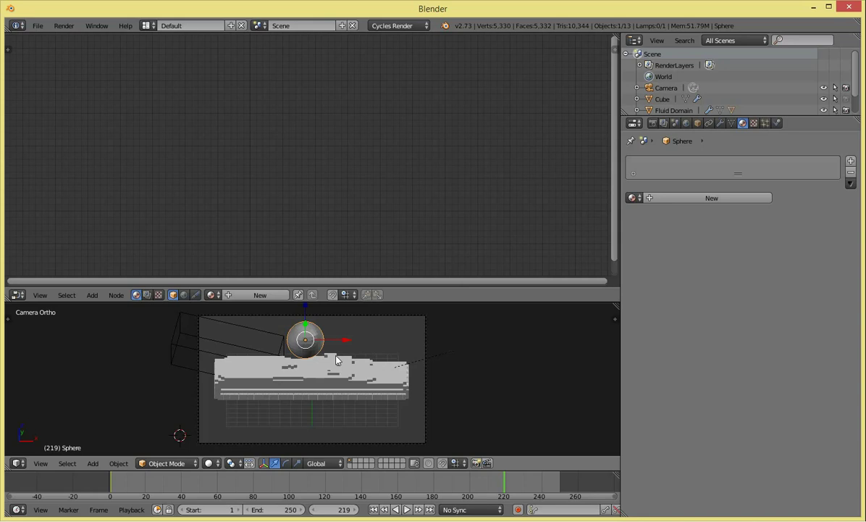
{"action": "key", "text": "t"}
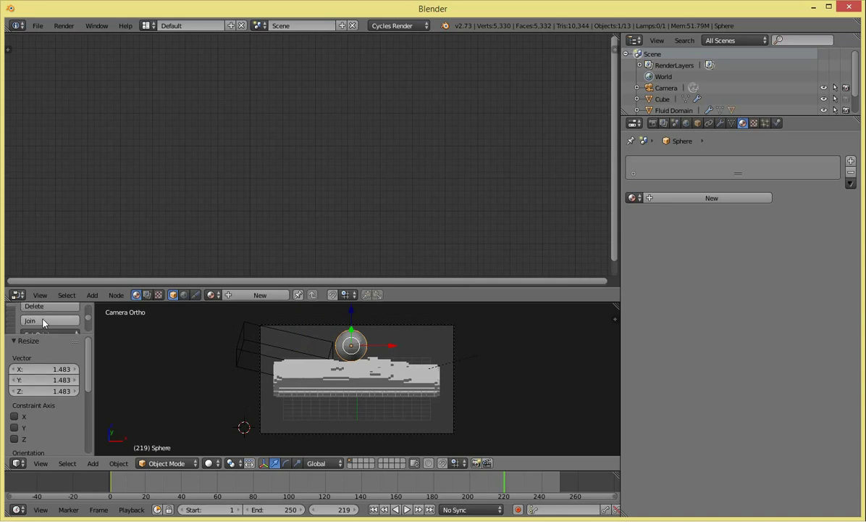
{"action": "key", "text": "t"}
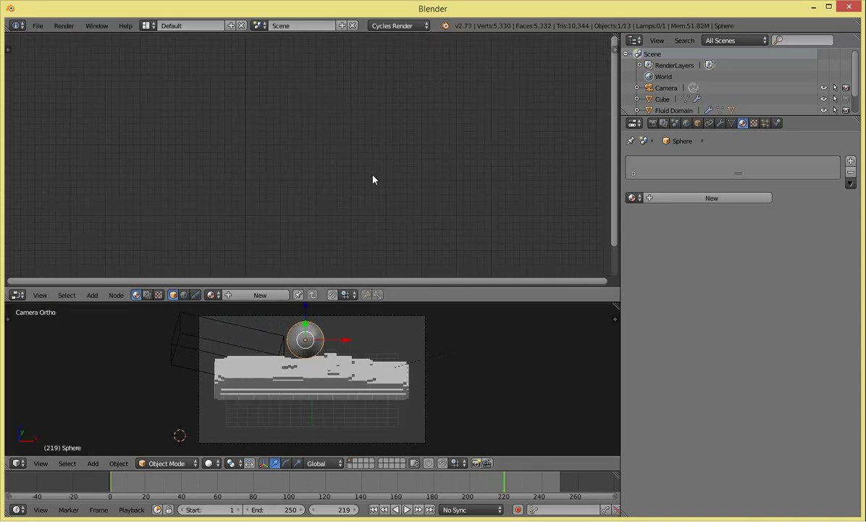
Step: Assign the LegoMat material to the sphere and view it in rendered shading
{"action": "left_click", "coordinate": [632, 197]}
{"action": "left_click", "coordinate": [655, 226]}
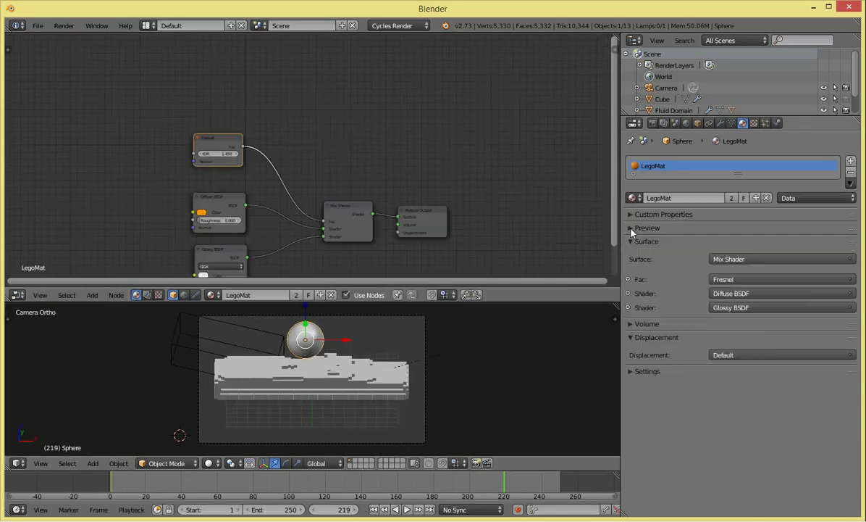
{"action": "key", "text": "shift+z"}
{"action": "scroll", "coordinate": [210, 156], "scroll_direction": "up", "scroll_amount": 1}
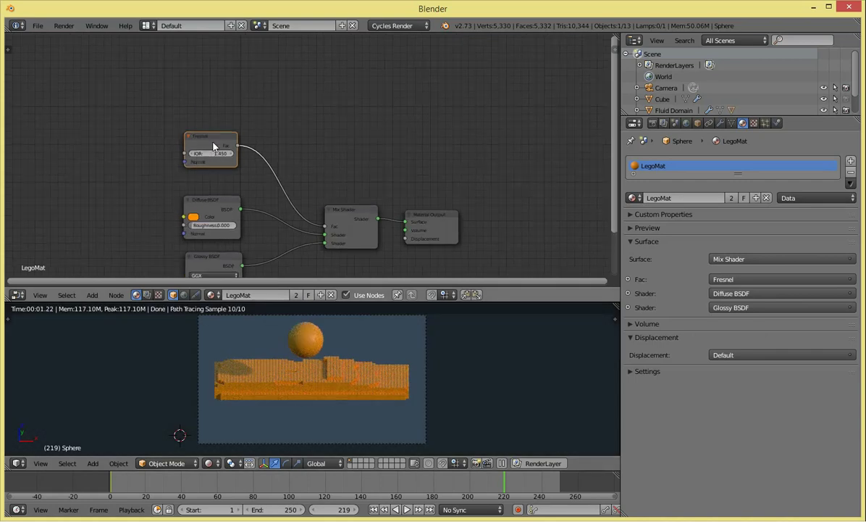
Step: Preview the Fresnel factor through a Viewer node and orbit to inspect the grey falloff
{"action": "left_click", "coordinate": [213, 147], "text": "ctrl+shift"}
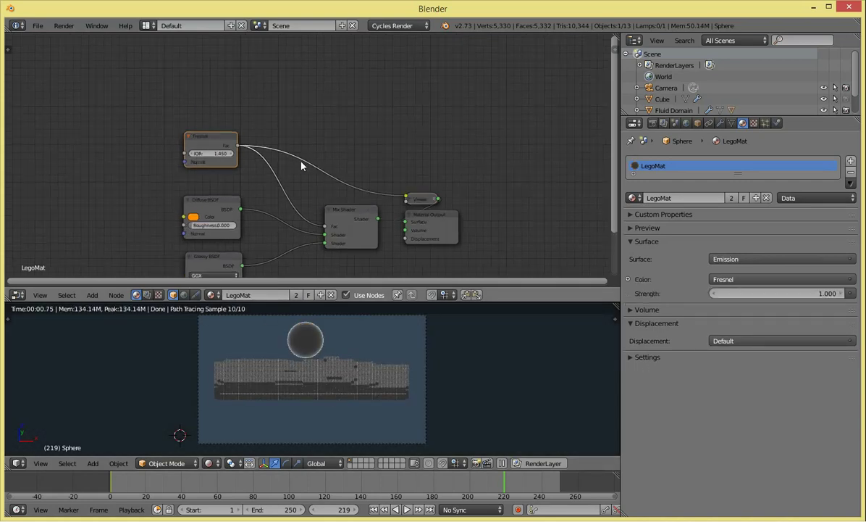
{"action": "left_click_drag", "start_coordinate": [403, 194], "coordinate": [375, 186]}
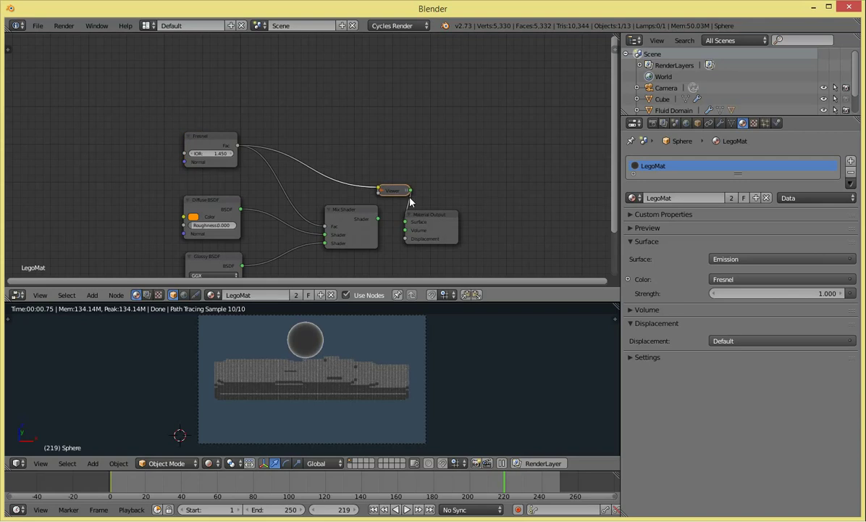
{"action": "left_click_drag", "start_coordinate": [436, 217], "coordinate": [448, 218]}
{"action": "scroll", "coordinate": [346, 348], "scroll_direction": "up", "scroll_amount": 3}
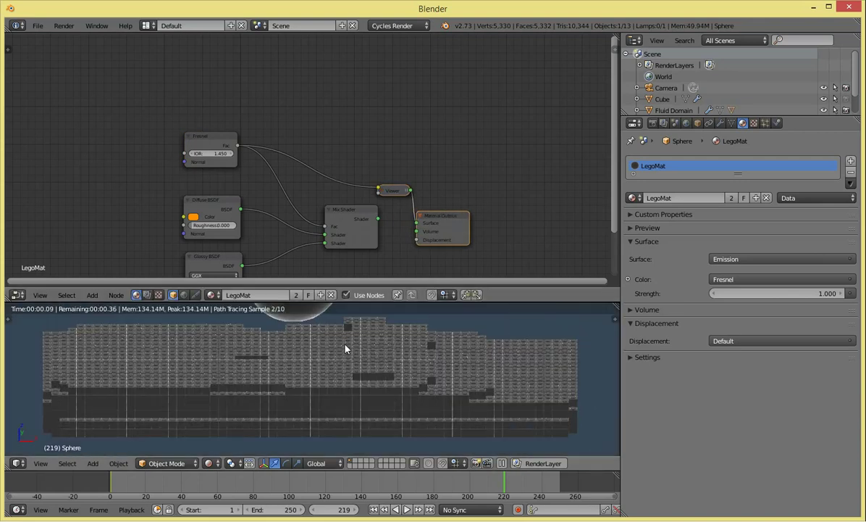
{"action": "scroll", "coordinate": [356, 429], "scroll_direction": "up", "scroll_amount": 2}
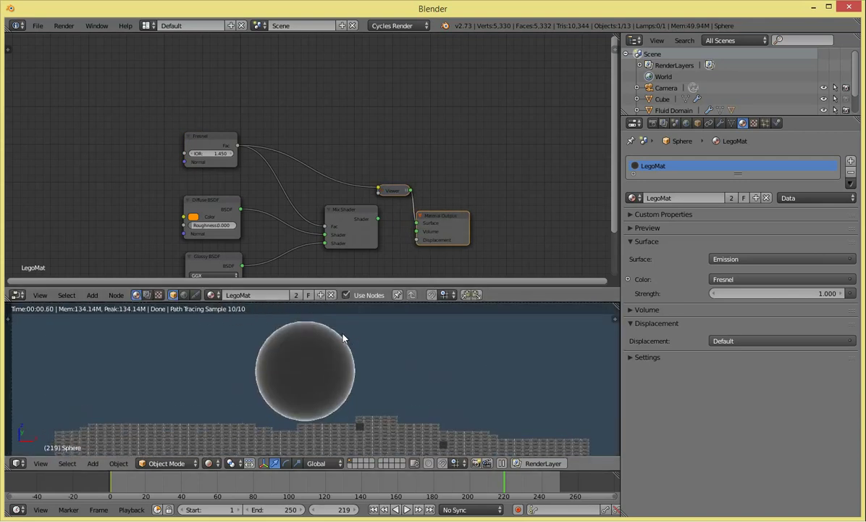
{"action": "mouse_move", "coordinate": [336, 340]}
{"action": "middle_mouse_down"}
{"action": "mouse_move", "coordinate": [333, 348]}
{"action": "mouse_move", "coordinate": [341, 325]}
{"action": "mouse_move", "coordinate": [319, 338]}
{"action": "middle_mouse_up"}
{"action": "mouse_move", "coordinate": [361, 393]}
{"action": "middle_mouse_down"}
{"action": "mouse_move", "coordinate": [342, 346]}
{"action": "mouse_move", "coordinate": [425, 357]}
{"action": "mouse_move", "coordinate": [385, 412]}
{"action": "mouse_move", "coordinate": [364, 373]}
{"action": "middle_mouse_up"}
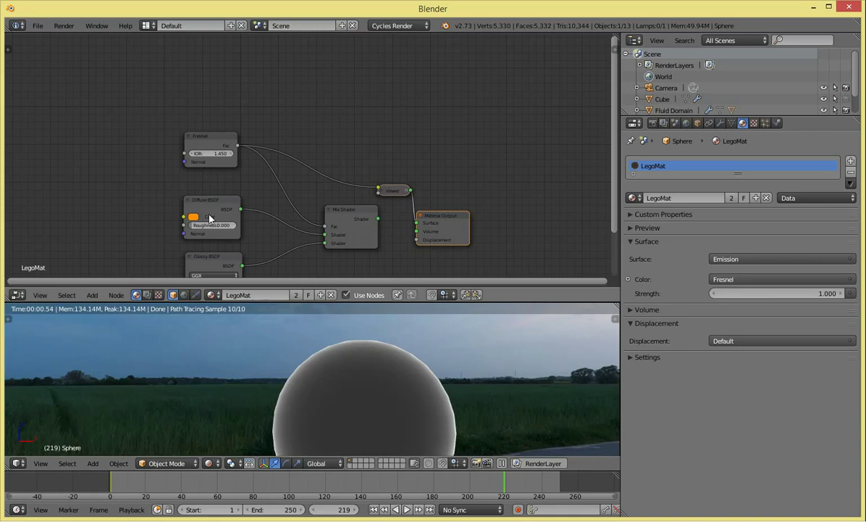
{"action": "scroll", "coordinate": [265, 238], "scroll_direction": "down", "scroll_amount": 1}
Step: Reconnect the Mix Shader directly to the Material Output
{"action": "middle_click_drag", "start_coordinate": [265, 238], "coordinate": [183, 187]}
{"action": "left_click", "coordinate": [182, 194]}
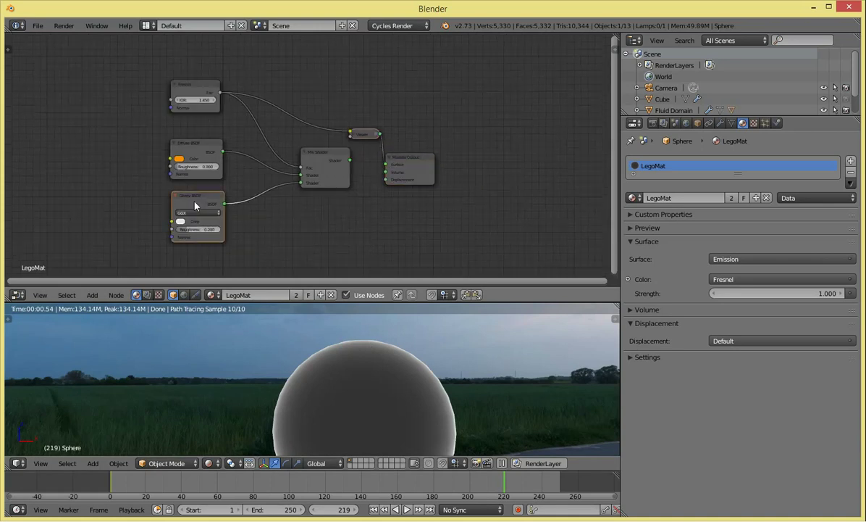
{"action": "left_click", "coordinate": [193, 147]}
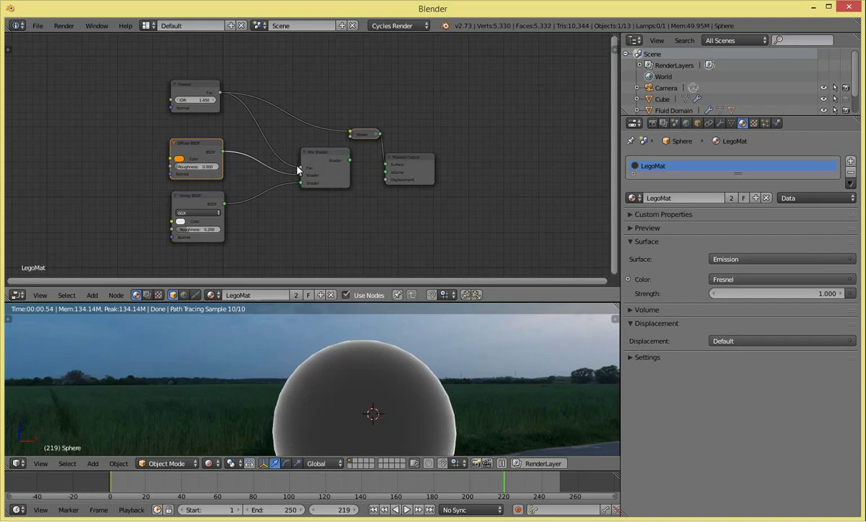
{"action": "left_click", "coordinate": [331, 159], "text": "ctrl+shift"}
Step: Orbit out of the camera view in wireframe display to reach the sphere
{"action": "scroll", "coordinate": [354, 147], "scroll_direction": "down", "scroll_amount": 1}
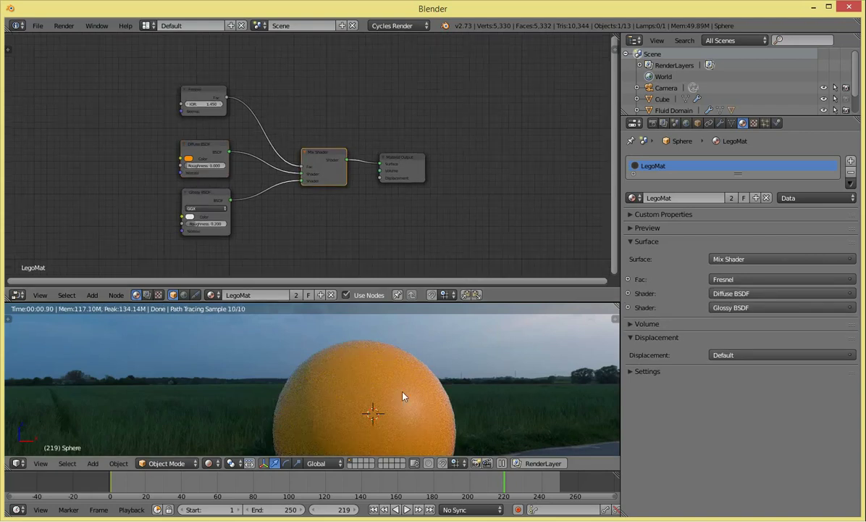
{"action": "middle_click_drag", "start_coordinate": [424, 401], "coordinate": [341, 412]}
{"action": "scroll", "coordinate": [355, 371], "scroll_direction": "up", "scroll_amount": 1}
{"action": "scroll", "coordinate": [367, 355], "scroll_direction": "up", "scroll_amount": 2}
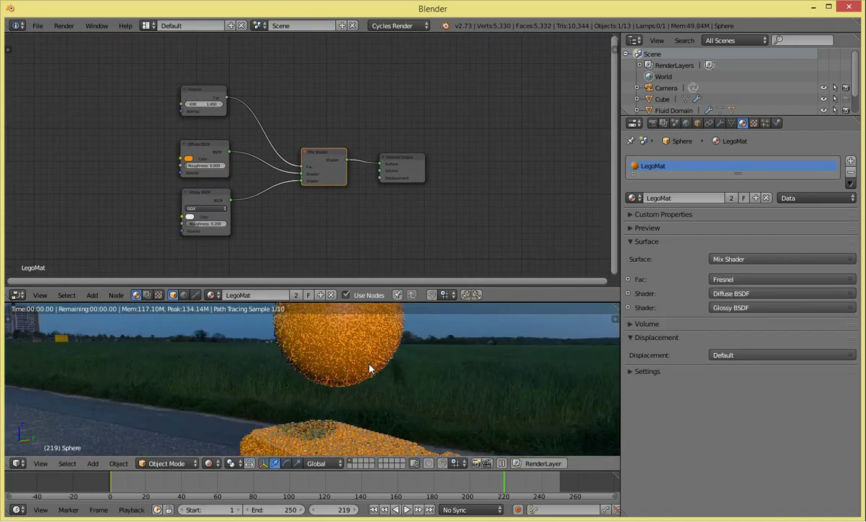
{"action": "scroll", "coordinate": [373, 344], "scroll_direction": "down", "scroll_amount": 3}
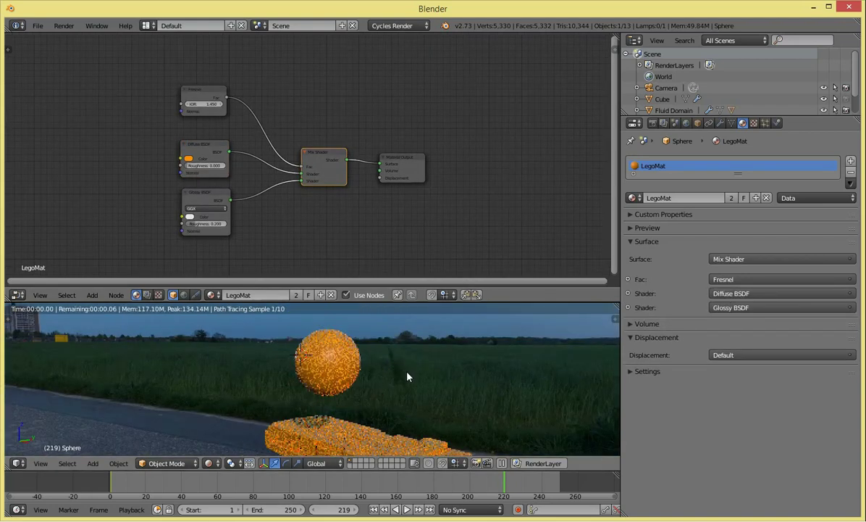
{"action": "right_click", "coordinate": [347, 366]}
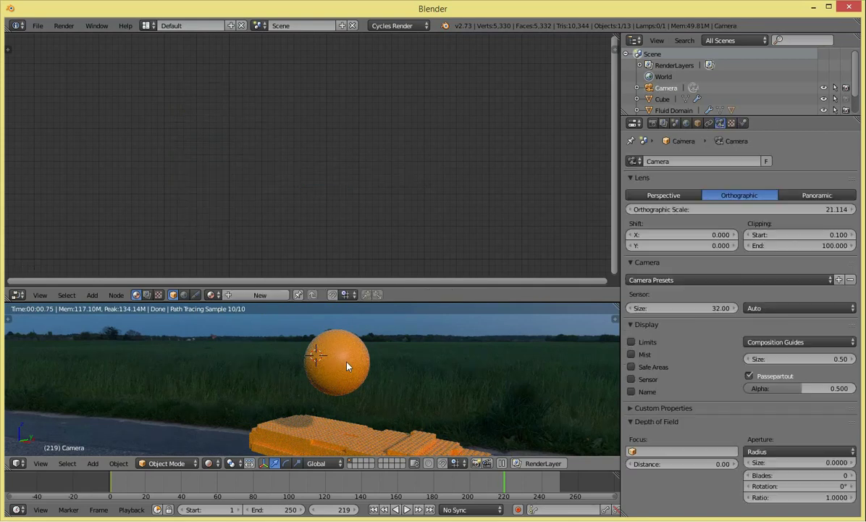
{"action": "key", "text": "z"}
{"action": "middle_click_drag", "start_coordinate": [347, 366], "coordinate": [315, 344]}
Step: Delete the test sphere and return to the rendered camera view
{"action": "right_click", "coordinate": [316, 344]}
{"action": "key", "text": "x"}
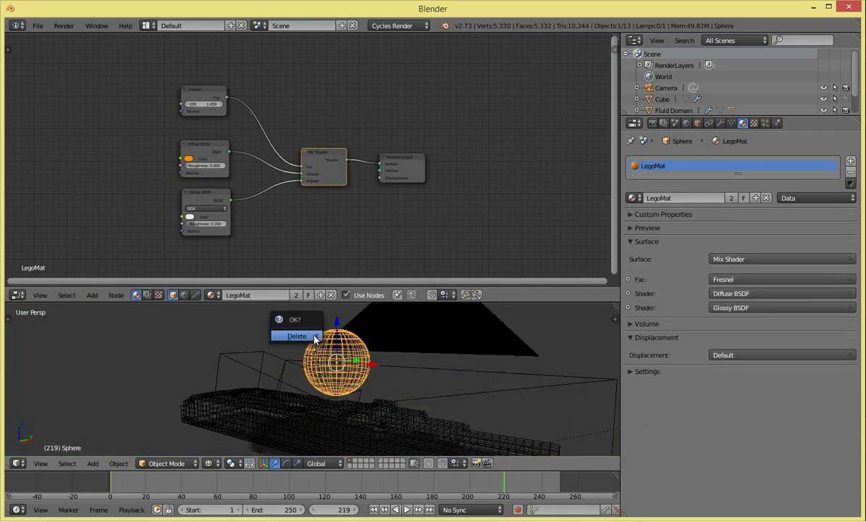
{"action": "left_click", "coordinate": [316, 334]}
{"action": "key", "text": "KP_0"}
{"action": "scroll", "coordinate": [319, 344], "scroll_direction": "down", "scroll_amount": 3}
{"action": "key", "text": "shift+z"}
{"action": "scroll", "coordinate": [340, 347], "scroll_direction": "up", "scroll_amount": 2}
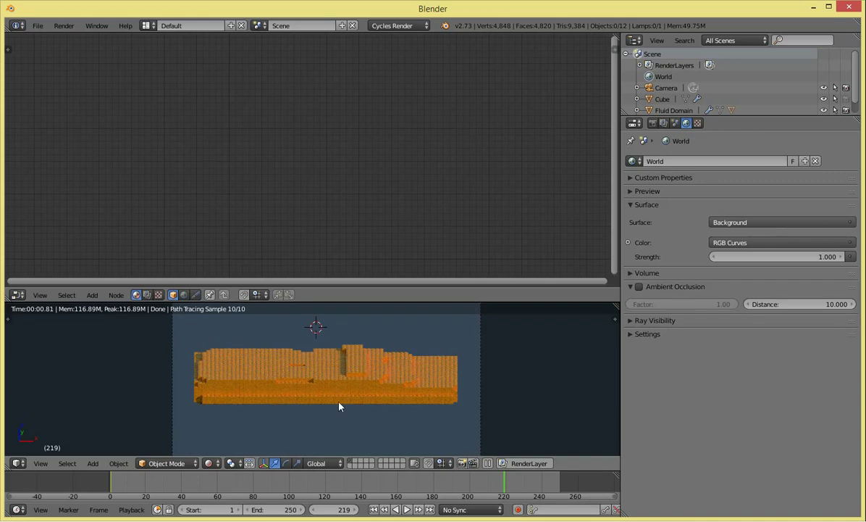
Step: Scrub the wave animation through frames 61 and 89, then settle on frame 57
{"action": "left_click", "coordinate": [220, 478]}
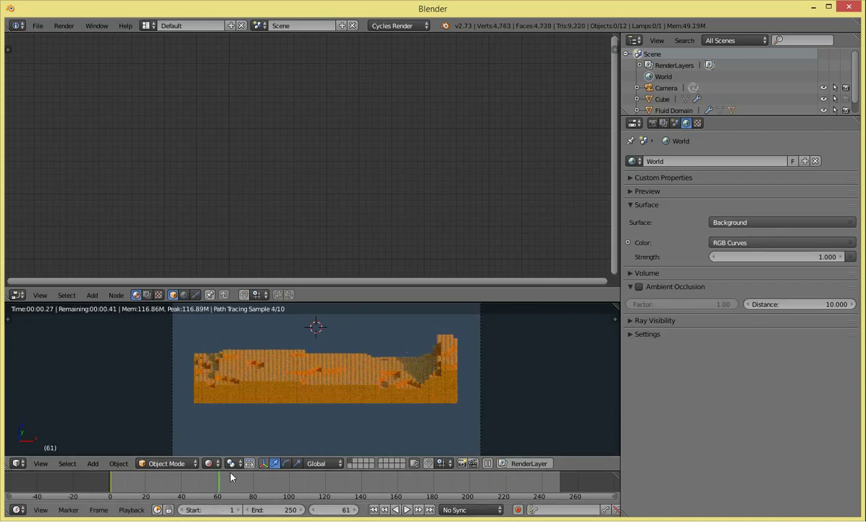
{"action": "left_click_drag", "start_coordinate": [231, 476], "coordinate": [270, 478]}
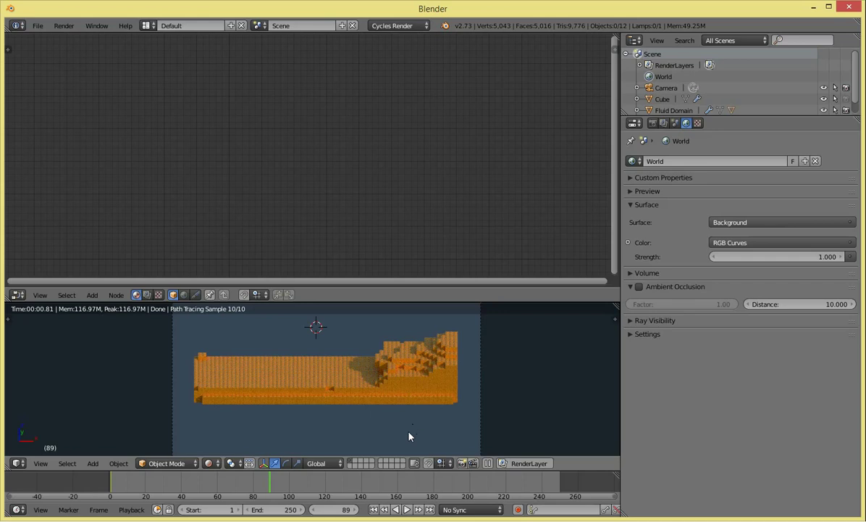
{"action": "left_click", "coordinate": [213, 482]}
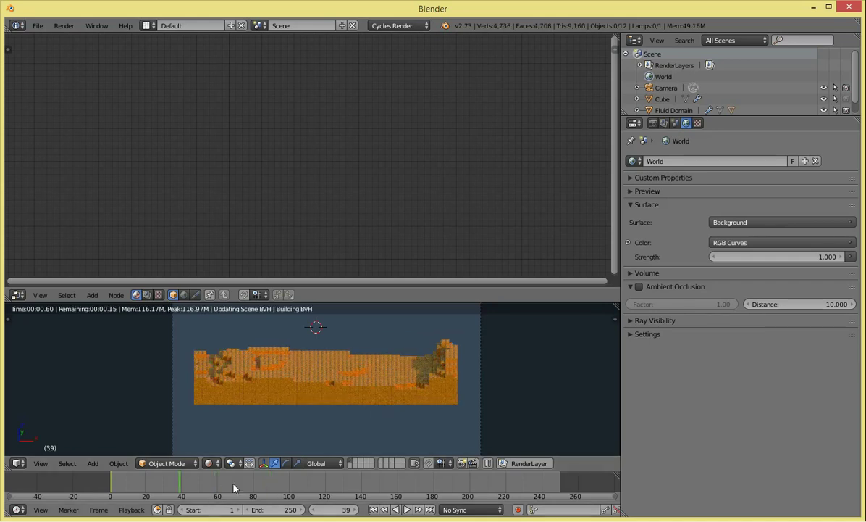
Step: Select the Fluid Domain and Cube objects, undoing an accidental node enable on the Cube material
{"action": "right_click", "coordinate": [321, 394]}
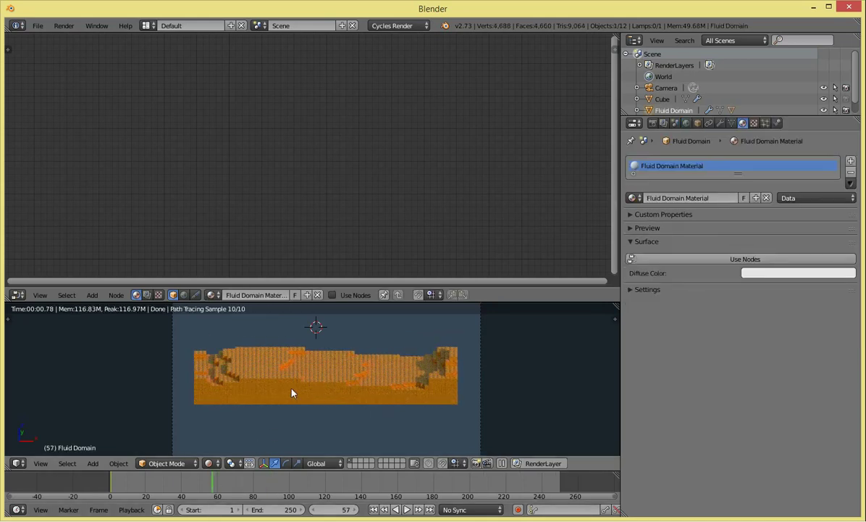
{"action": "scroll", "coordinate": [675, 84], "scroll_direction": "down", "scroll_amount": 1}
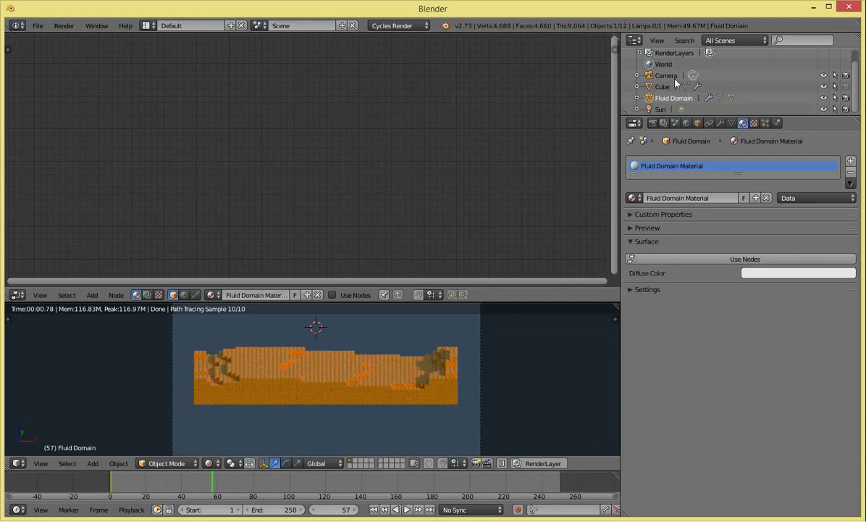
{"action": "left_click", "coordinate": [662, 87]}
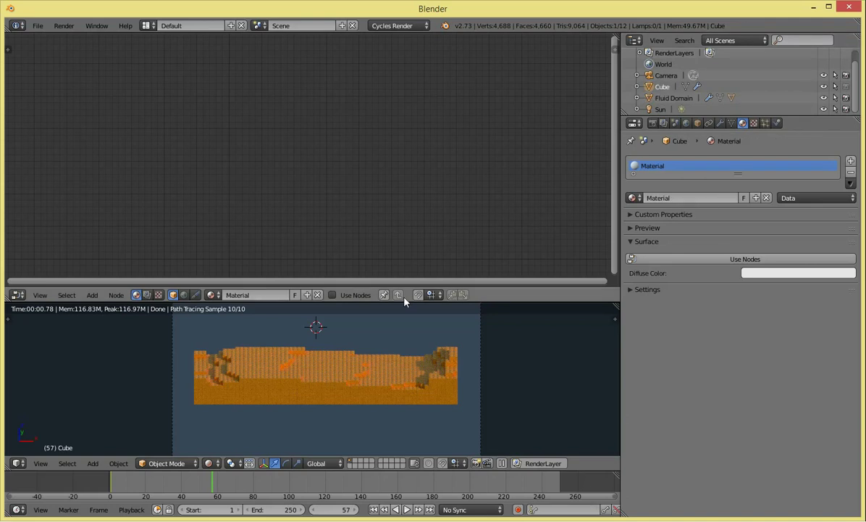
{"action": "left_click", "coordinate": [335, 295]}
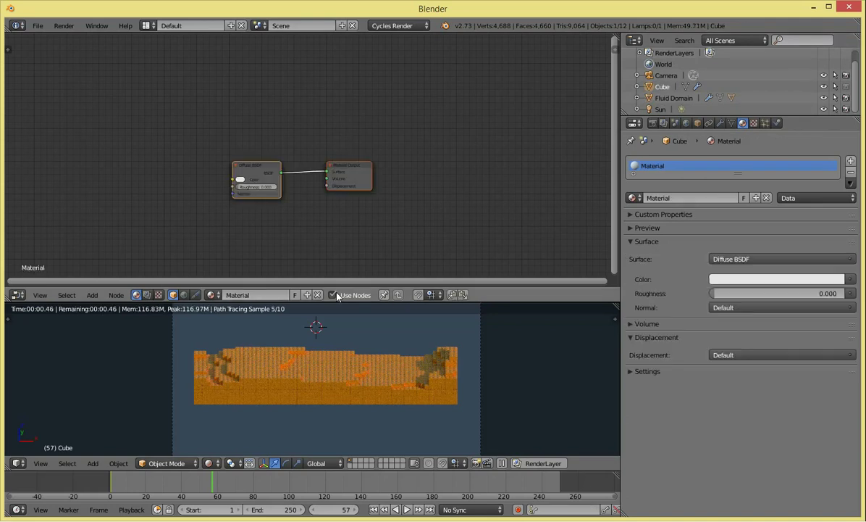
{"action": "key", "text": "ctrl+z"}
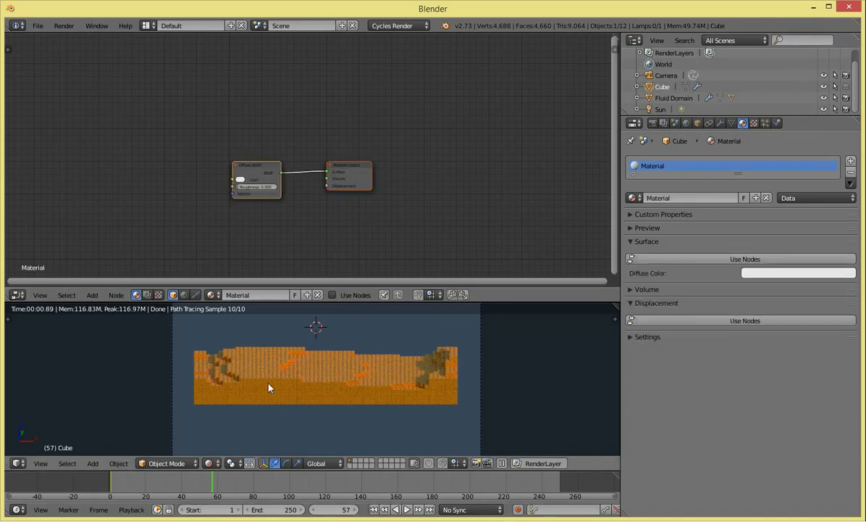
Step: Switch to solid shading, orbit into perspective and select Cube.001 to show its LegoMat nodes
{"action": "key", "text": "shift+z"}
{"action": "scroll", "coordinate": [315, 341], "scroll_direction": "down", "scroll_amount": 5}
{"action": "right_click", "coordinate": [309, 360]}
{"action": "scroll", "coordinate": [312, 391], "scroll_direction": "up", "scroll_amount": 6}
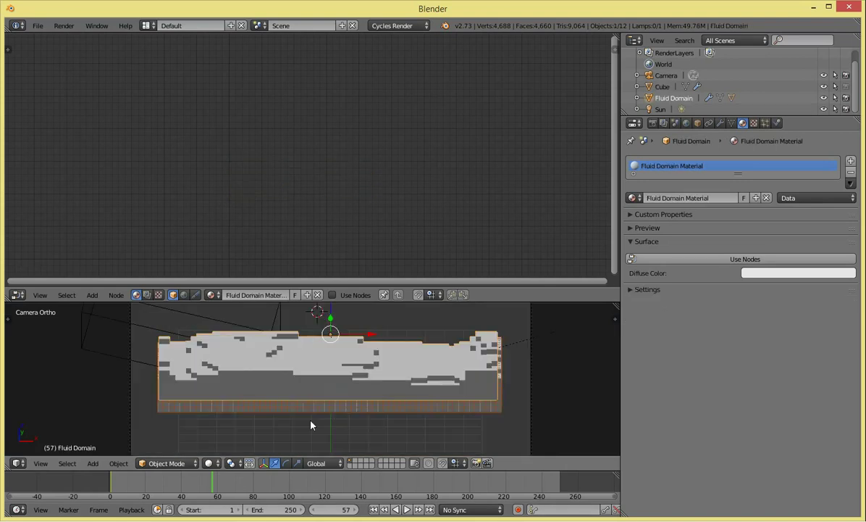
{"action": "middle_click_drag", "start_coordinate": [311, 424], "coordinate": [404, 388]}
{"action": "right_click", "coordinate": [405, 388]}
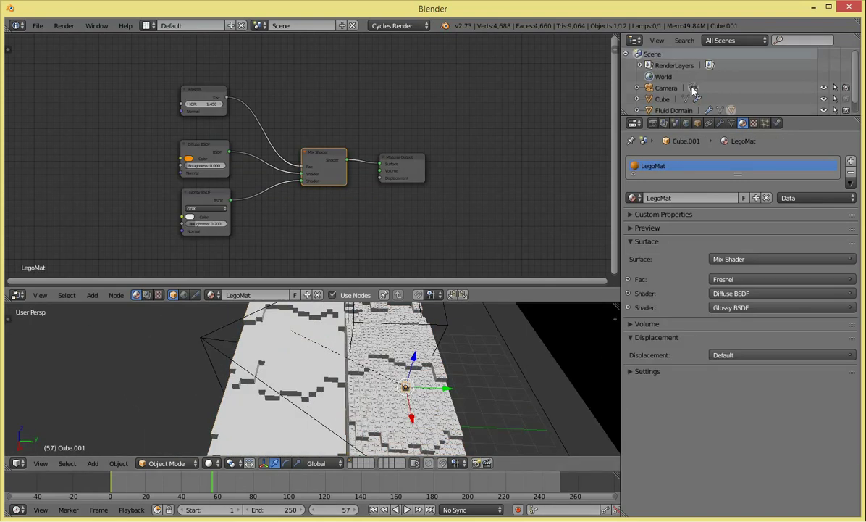
Step: Expand Fluid Domain in the Outliner and rename Cube.001 to 'Lego'
{"action": "left_click", "coordinate": [638, 98]}
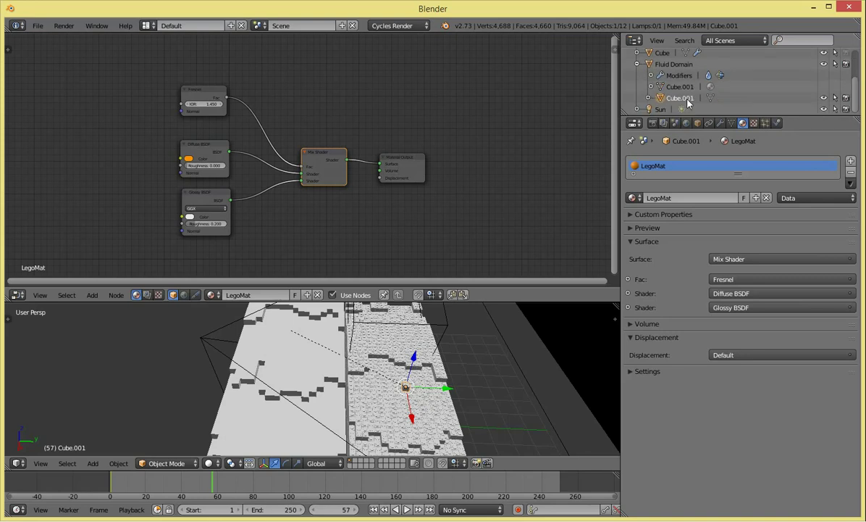
{"action": "scroll", "coordinate": [557, 147], "scroll_direction": "down", "scroll_amount": 2}
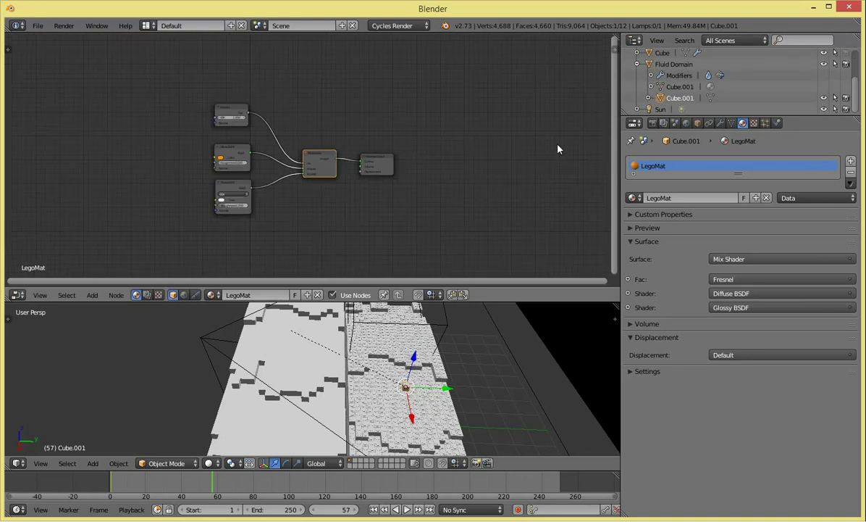
{"action": "double_click", "coordinate": [679, 99]}
{"action": "type", "text": "L"}
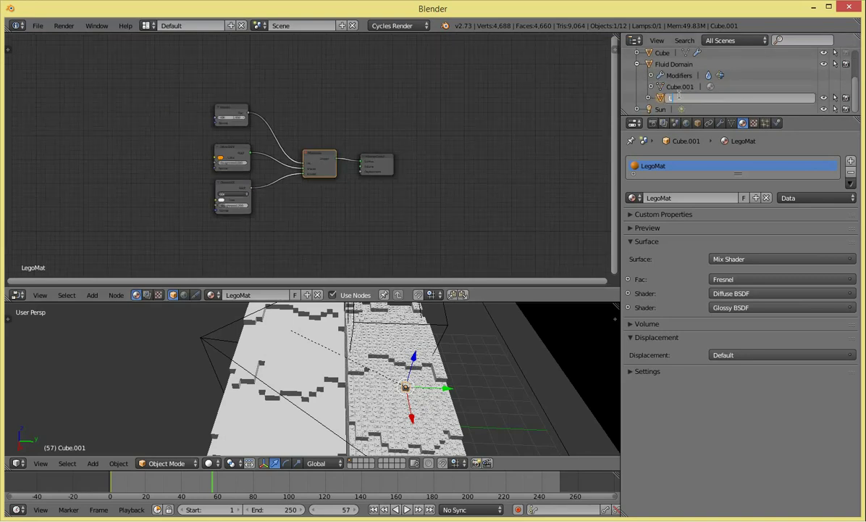
{"action": "type", "text": "ego"}
{"action": "key", "text": "Return"}
Step: Return to the rendered camera view of the orange brick wave at frame 57
{"action": "scroll", "coordinate": [313, 189], "scroll_direction": "down", "scroll_amount": 1}
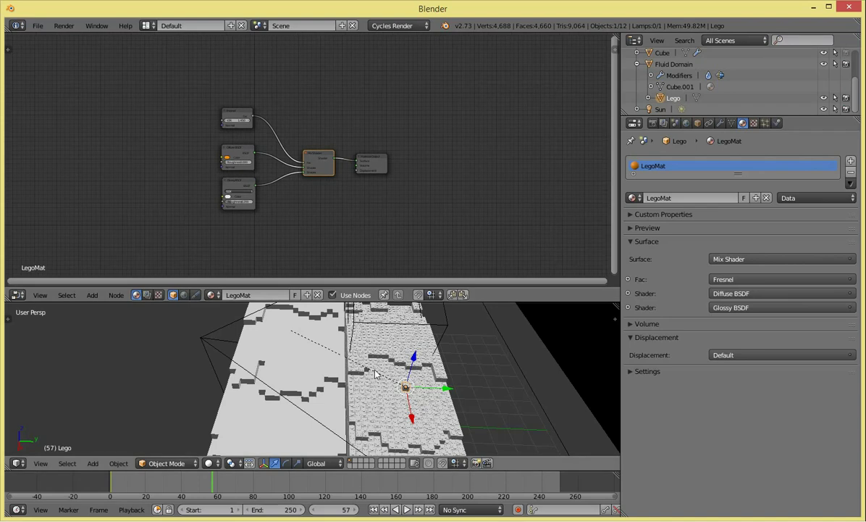
{"action": "key", "text": "F12"}
{"action": "scroll", "coordinate": [225, 109], "scroll_direction": "up", "scroll_amount": 2}
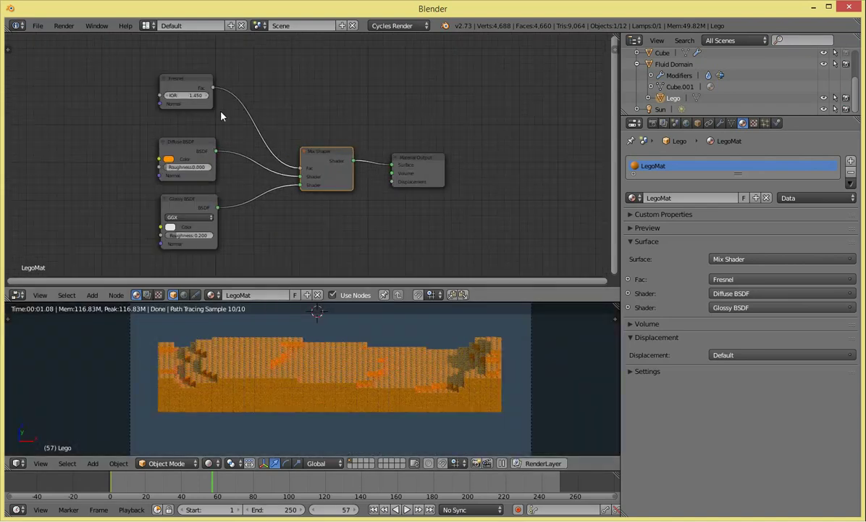
{"action": "scroll", "coordinate": [220, 116], "scroll_direction": "left", "scroll_amount": 5, "text": "ctrl"}
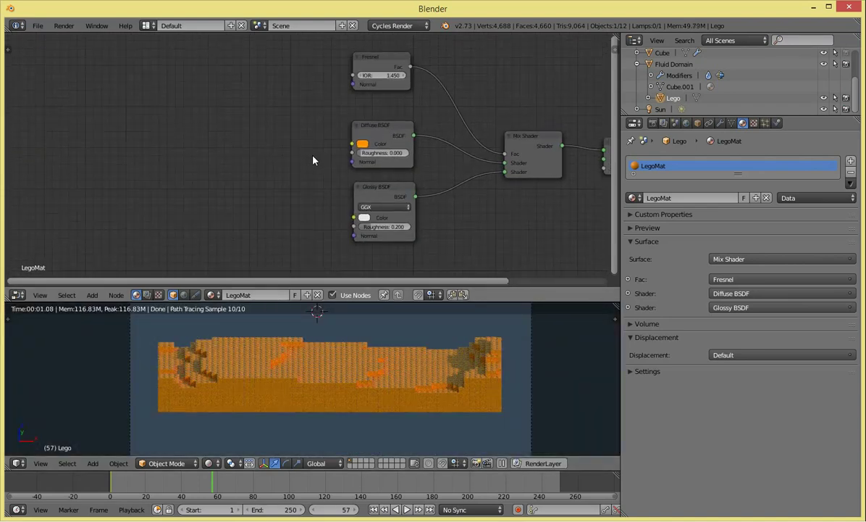
{"action": "scroll", "coordinate": [313, 160], "scroll_direction": "down", "scroll_amount": 1}
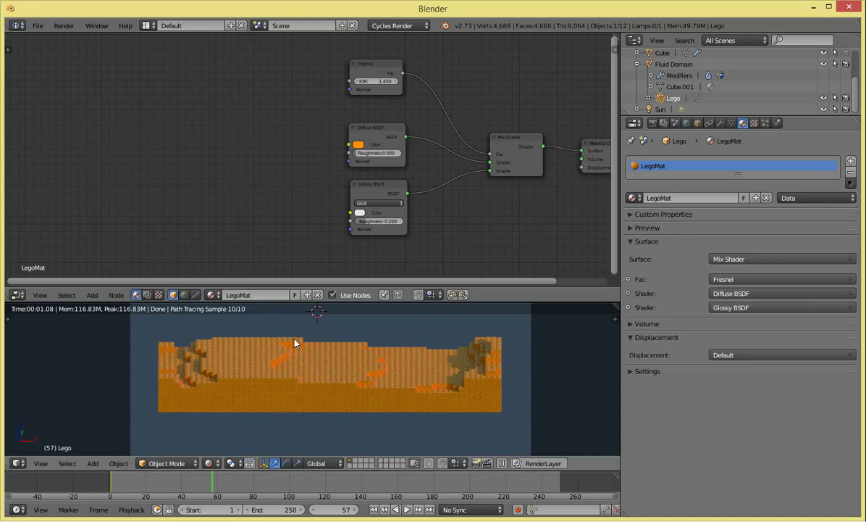
{"action": "key", "text": "shift+a"}
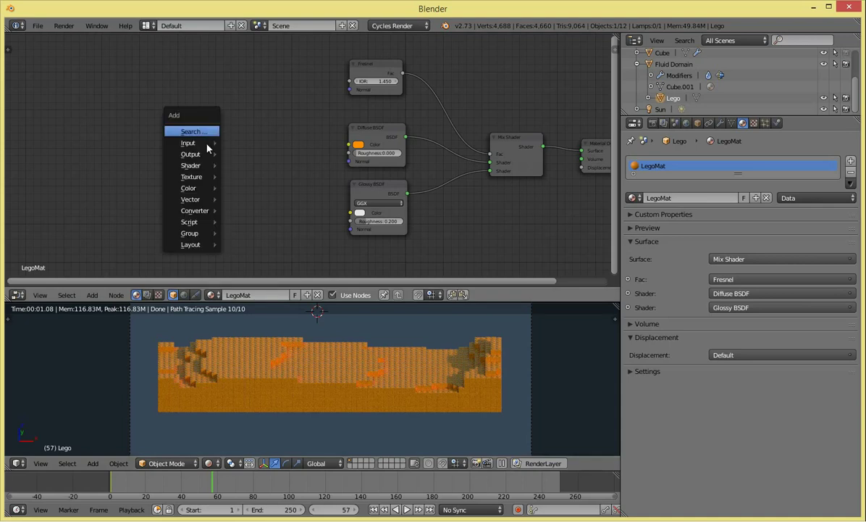
{"action": "mouse_move", "coordinate": [189, 142]}
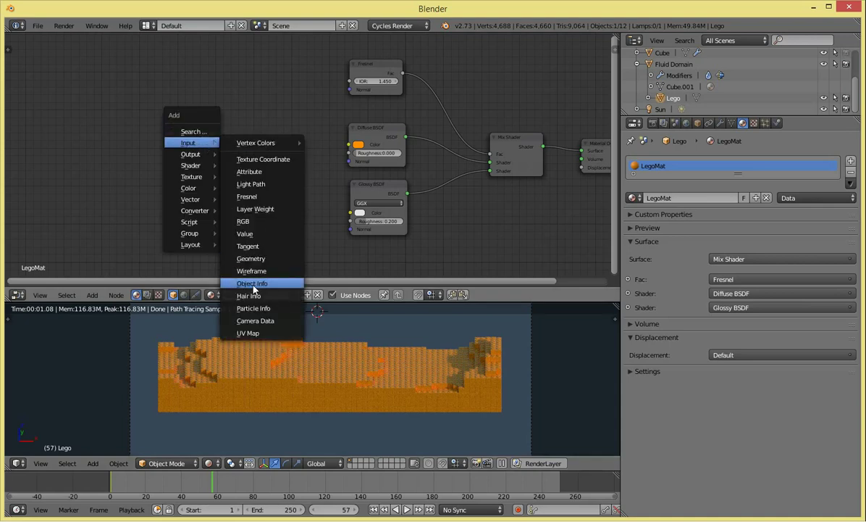
Step: Add an Object Info node at the upper left of the LegoMat tree
{"action": "left_click", "coordinate": [253, 289]}
{"action": "left_click", "coordinate": [129, 133]}
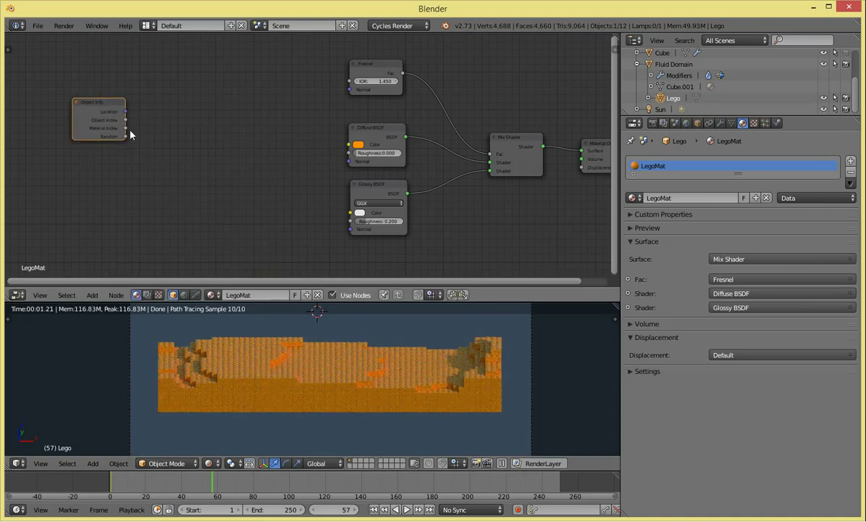
{"action": "middle_click_drag", "start_coordinate": [131, 130], "coordinate": [186, 120]}
Step: Add a ColorRamp and link its Color into the Diffuse BSDF Color, turning bricks pale blue-grey
{"action": "key", "text": "shift+a"}
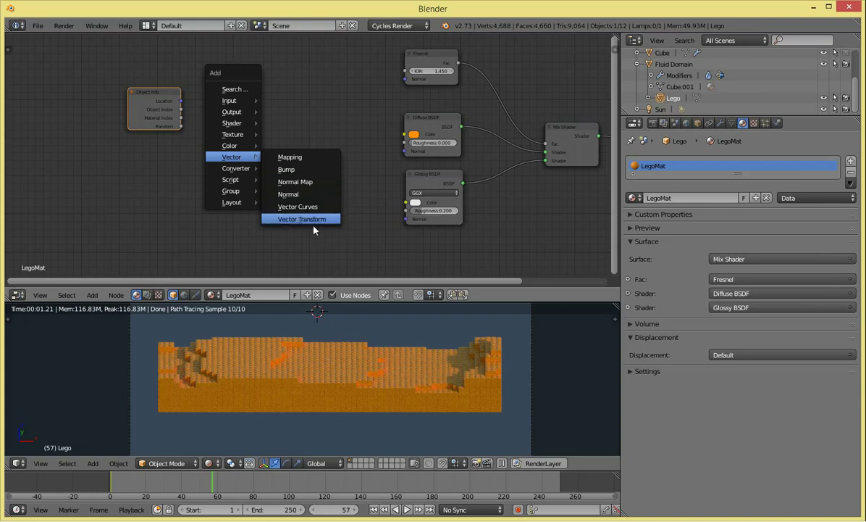
{"action": "mouse_move", "coordinate": [236, 168]}
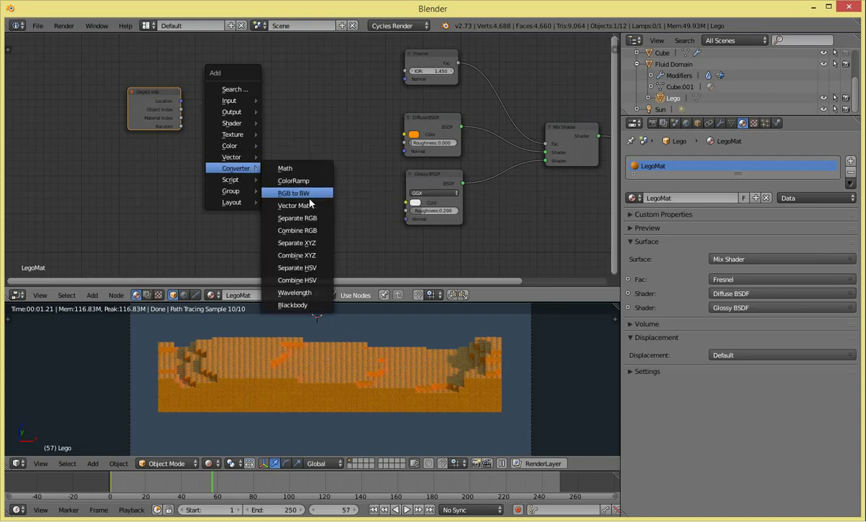
{"action": "left_click", "coordinate": [316, 180]}
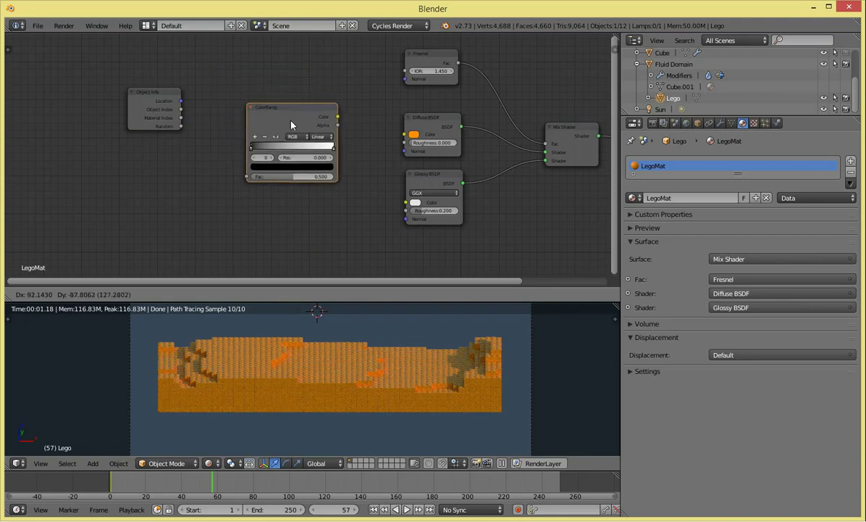
{"action": "left_click", "coordinate": [292, 126]}
{"action": "left_click_drag", "start_coordinate": [343, 122], "coordinate": [405, 139]}
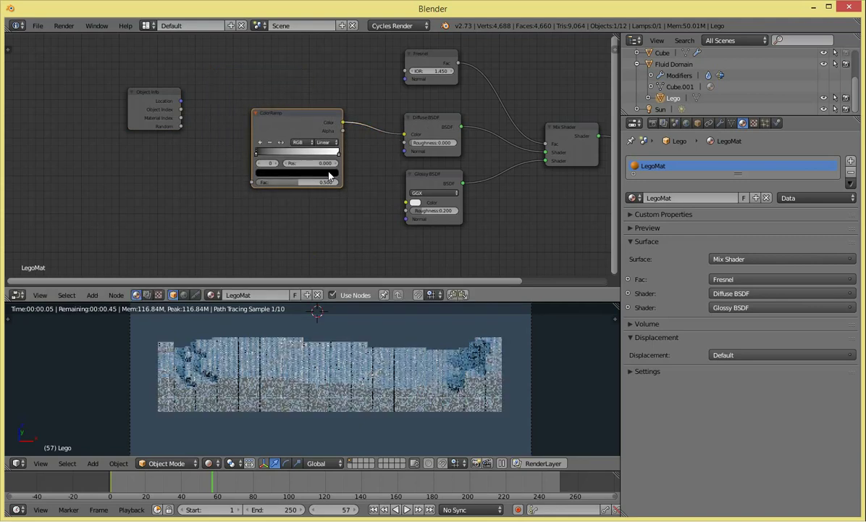
{"action": "middle_click_drag", "start_coordinate": [312, 165], "coordinate": [386, 183]}
{"action": "key", "text": "h"}
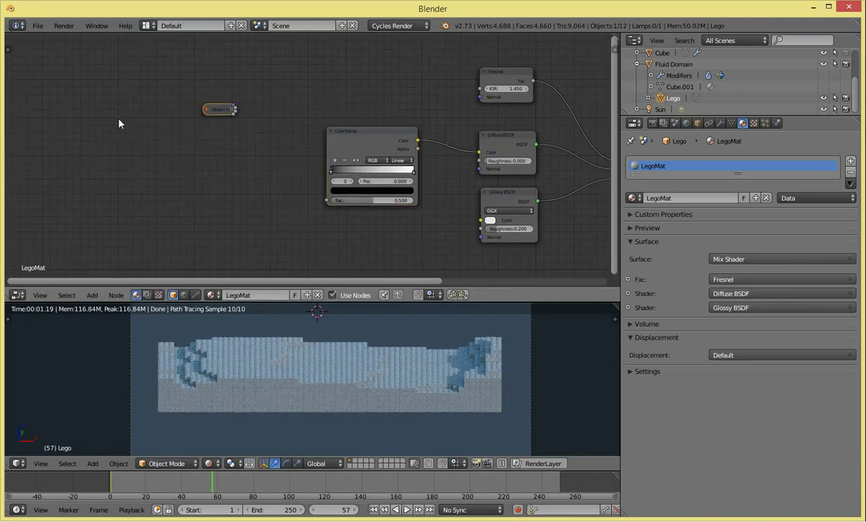
{"action": "key", "text": "ctrl+z"}
{"action": "key", "text": "ctrl+z"}
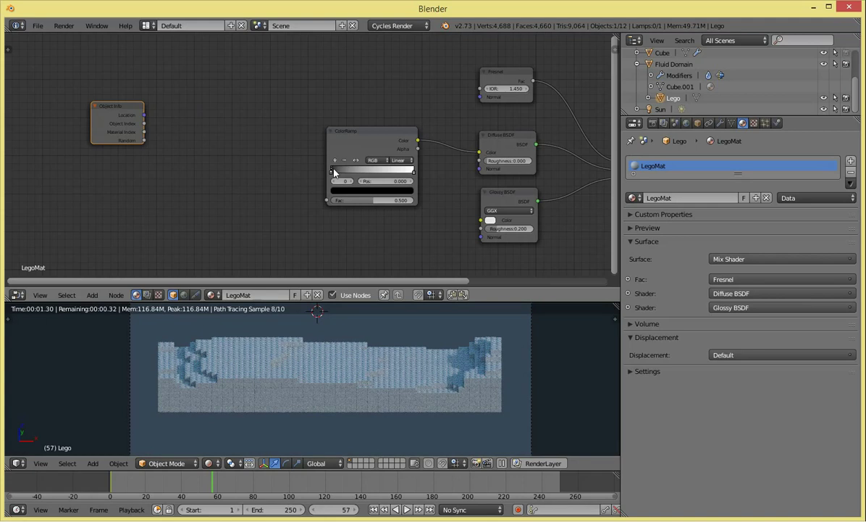
{"action": "left_click", "coordinate": [334, 172]}
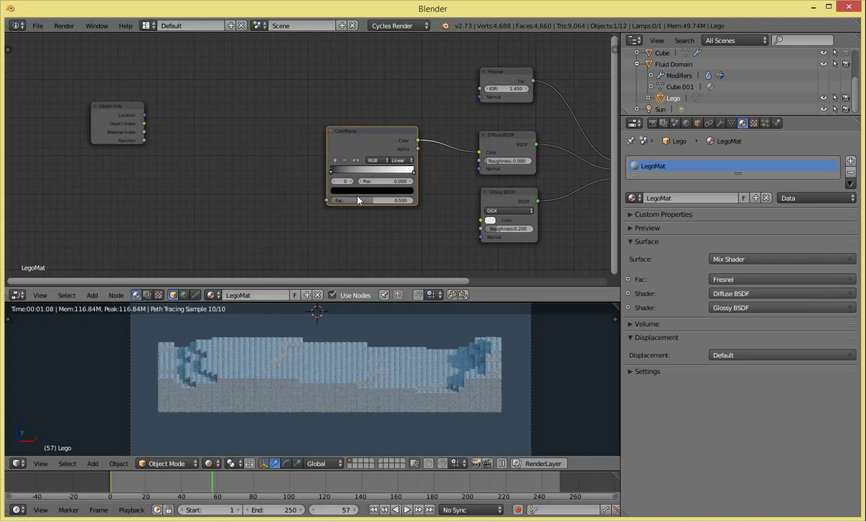
Step: Lower the ColorRamp Fac and turn its black stop into dark blue
{"action": "mouse_move", "coordinate": [358, 200]}
{"action": "left_mouse_down"}
{"action": "mouse_move", "coordinate": [317, 200]}
{"action": "mouse_move", "coordinate": [409, 200]}
{"action": "mouse_move", "coordinate": [375, 200]}
{"action": "left_mouse_up"}
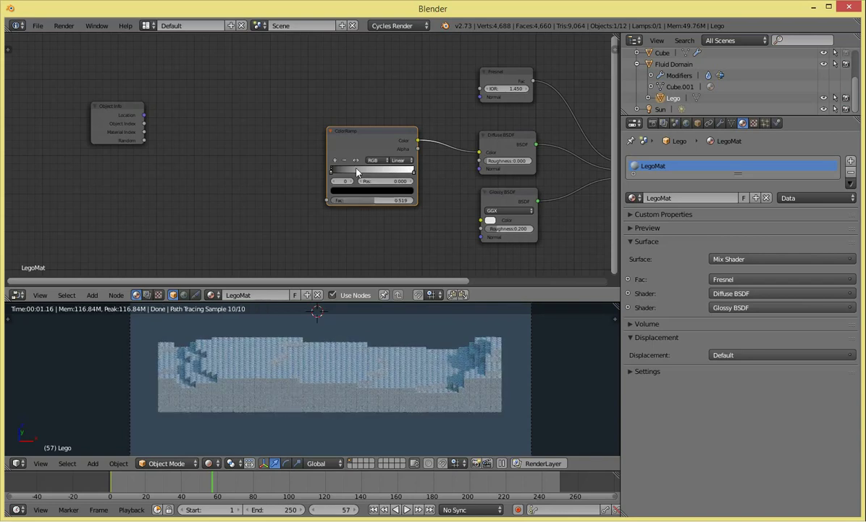
{"action": "left_click", "coordinate": [332, 171]}
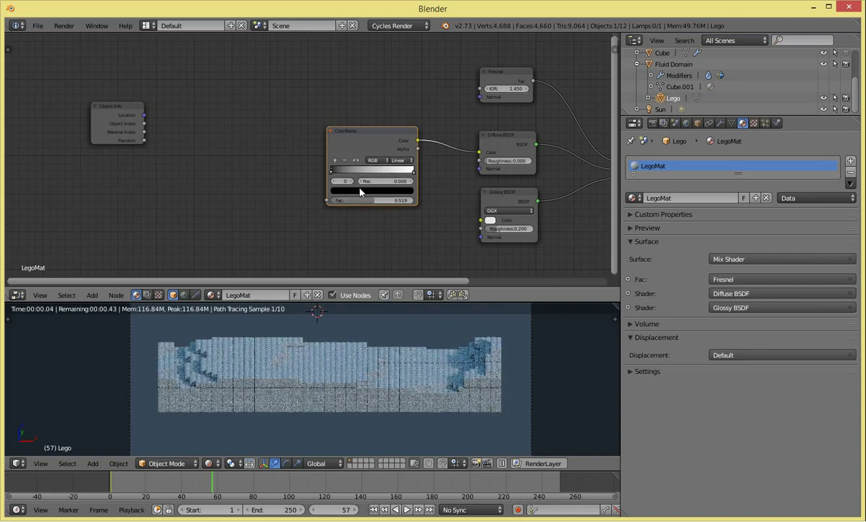
{"action": "left_click", "coordinate": [360, 190]}
{"action": "mouse_move", "coordinate": [396, 134]}
{"action": "left_mouse_down"}
{"action": "mouse_move", "coordinate": [396, 108]}
{"action": "mouse_move", "coordinate": [376, 91]}
{"action": "mouse_move", "coordinate": [397, 123]}
{"action": "left_mouse_up"}
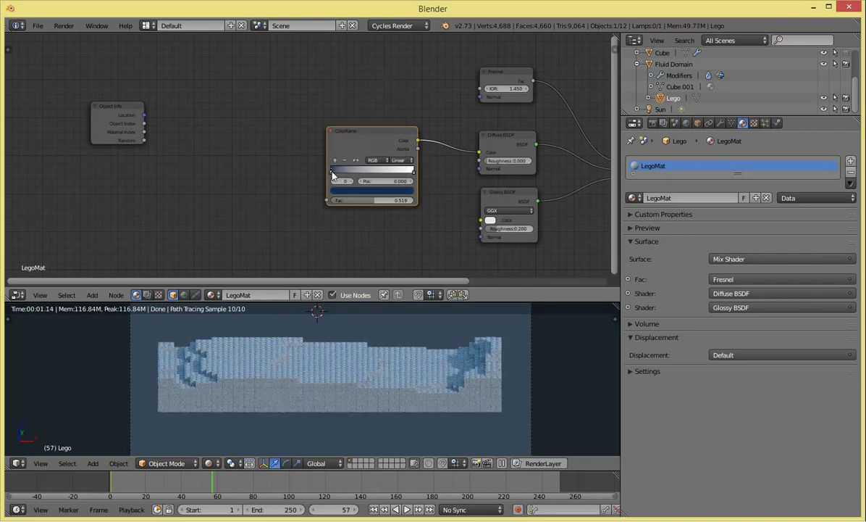
Step: Add a mid-ramp stop, lighten the left stop to mid blue, and keep the right stop white
{"action": "left_click_drag", "start_coordinate": [350, 168], "coordinate": [372, 185]}
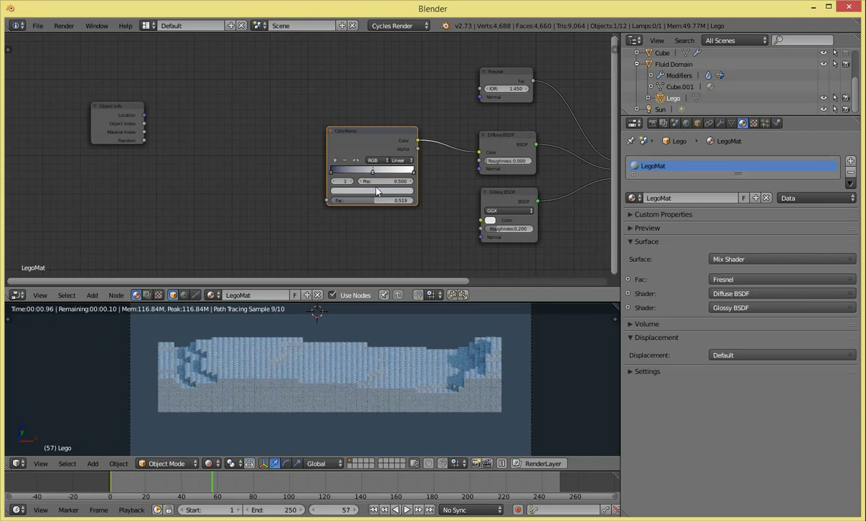
{"action": "left_click", "coordinate": [332, 171]}
{"action": "left_click", "coordinate": [372, 189]}
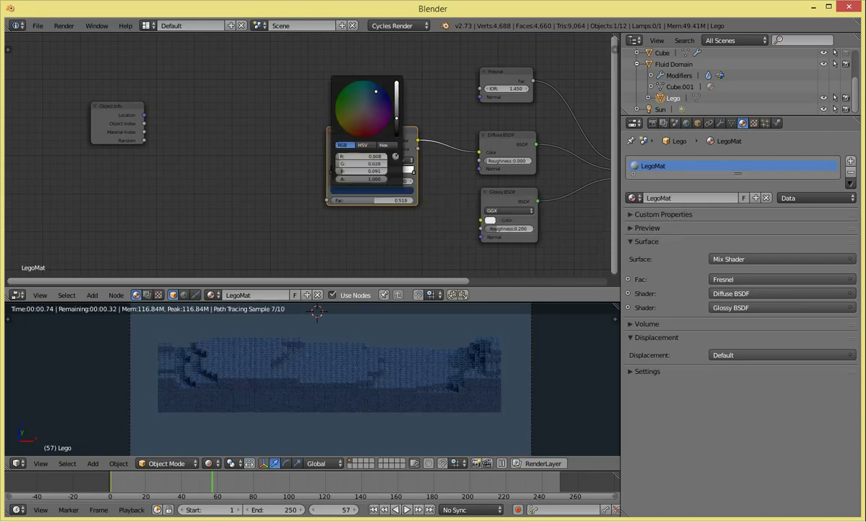
{"action": "left_click_drag", "start_coordinate": [376, 91], "coordinate": [367, 94]}
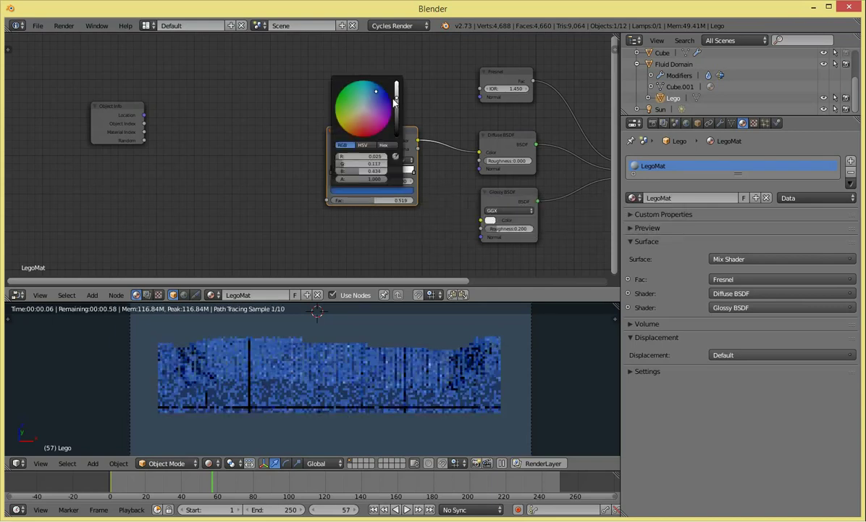
{"action": "left_click", "coordinate": [387, 165]}
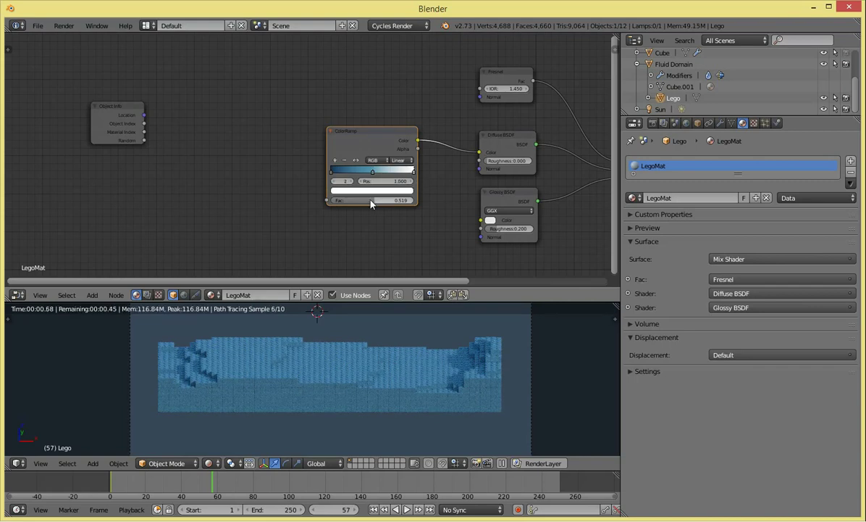
{"action": "mouse_move", "coordinate": [371, 204]}
{"action": "left_mouse_down"}
{"action": "mouse_move", "coordinate": [379, 204]}
{"action": "mouse_move", "coordinate": [357, 200]}
{"action": "mouse_move", "coordinate": [380, 200]}
{"action": "mouse_move", "coordinate": [371, 200]}
{"action": "left_mouse_up"}
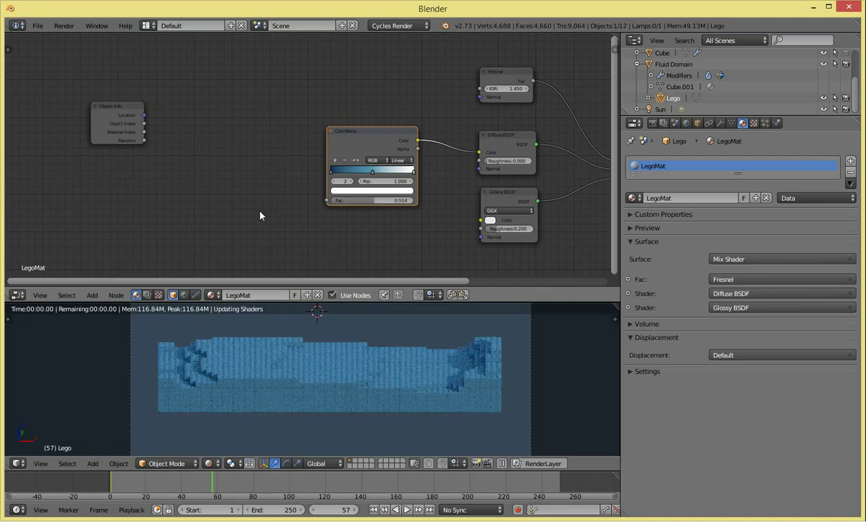
Step: Add a Gradient Texture left of the ramp and feed its Color into the ColorRamp Fac
{"action": "scroll", "coordinate": [277, 190], "scroll_direction": "up", "scroll_amount": 2}
{"action": "key", "text": "shift+a"}
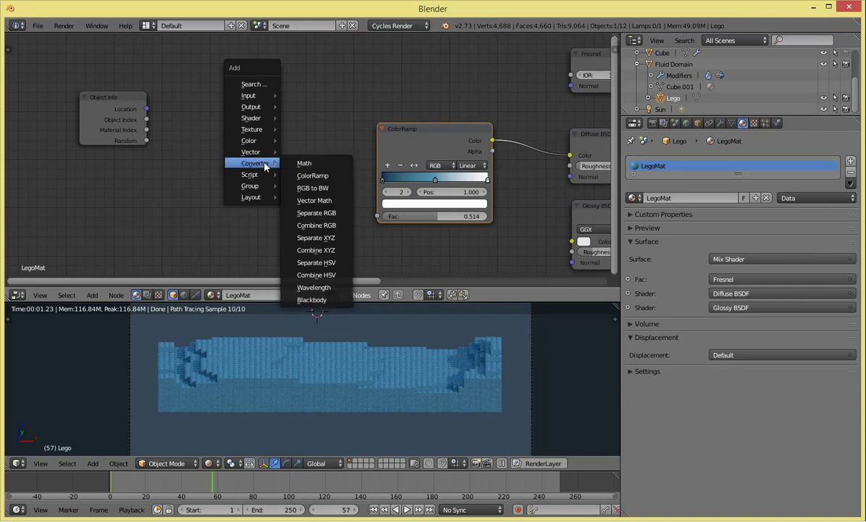
{"action": "mouse_move", "coordinate": [251, 129]}
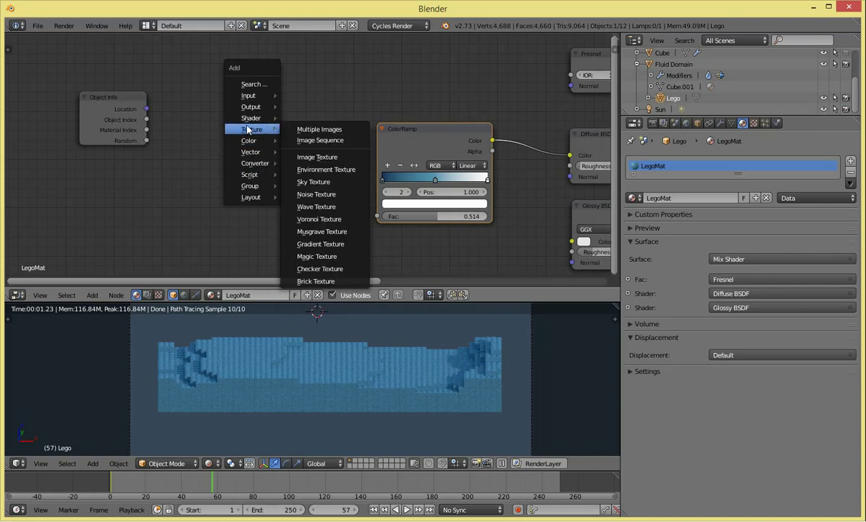
{"action": "left_click", "coordinate": [320, 243]}
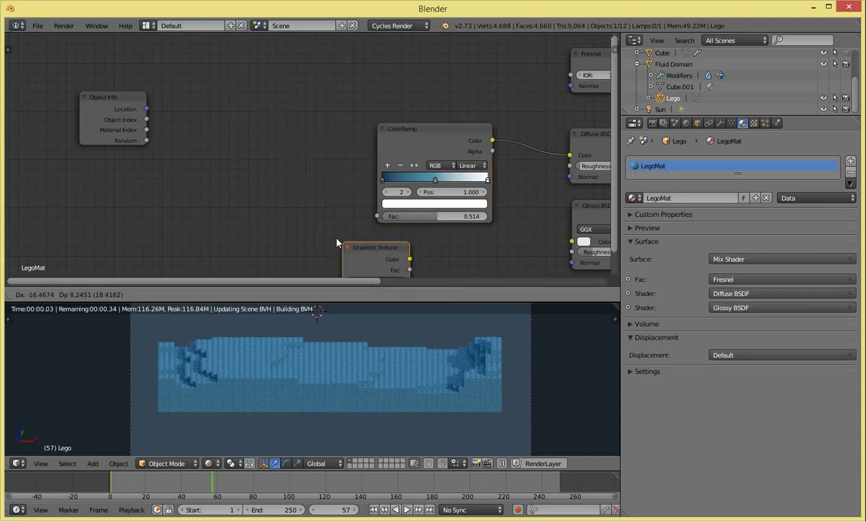
{"action": "left_click", "coordinate": [322, 160]}
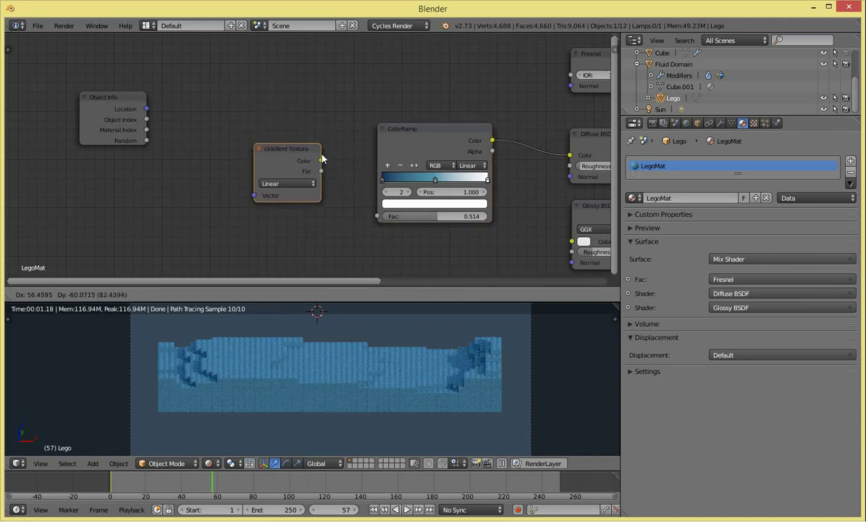
{"action": "left_click_drag", "start_coordinate": [321, 161], "coordinate": [348, 180]}
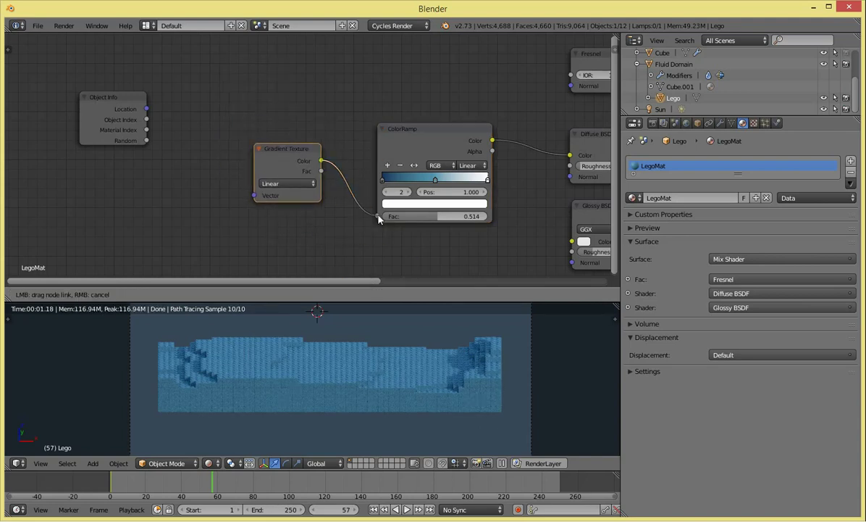
{"action": "left_click_drag", "start_coordinate": [378, 219], "coordinate": [378, 218]}
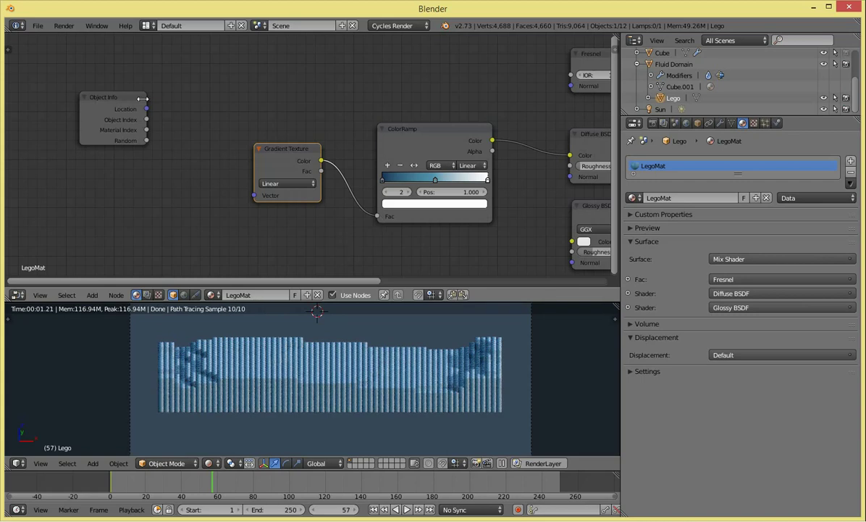
Step: Connect Object Info Location to the Gradient Texture's Vector input
{"action": "left_click_drag", "start_coordinate": [147, 108], "coordinate": [255, 194]}
{"action": "scroll", "coordinate": [240, 188], "scroll_direction": "down", "scroll_amount": 1}
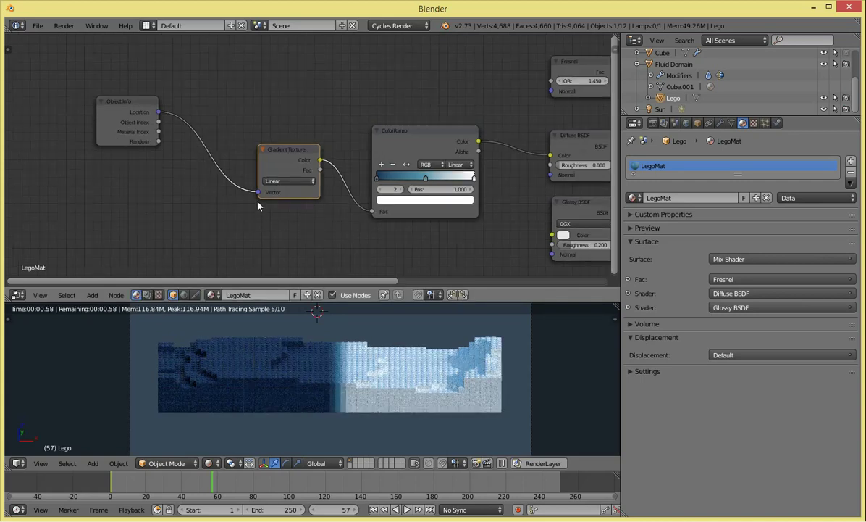
{"action": "scroll", "coordinate": [269, 232], "scroll_direction": "down", "scroll_amount": 1}
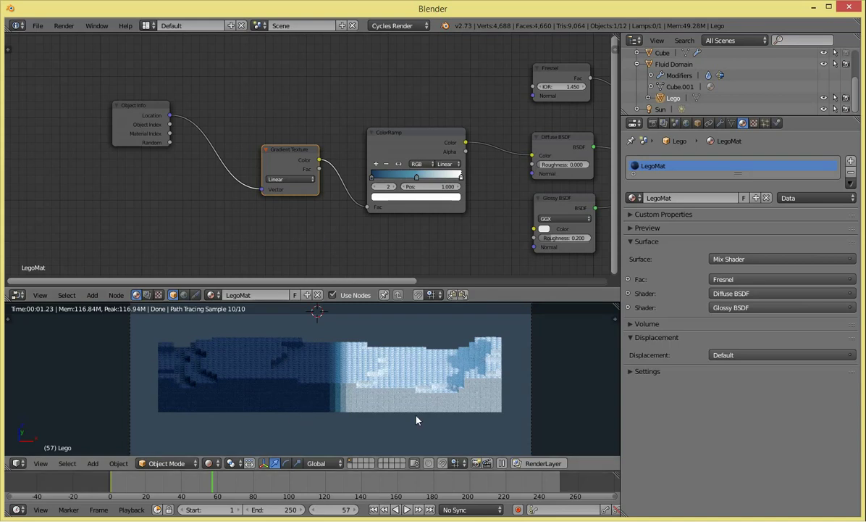
{"action": "scroll", "coordinate": [199, 188], "scroll_direction": "down", "scroll_amount": 1}
{"action": "middle_click_drag", "start_coordinate": [199, 188], "coordinate": [345, 171]}
Step: Insert a Mapping node between Object Info and the gradient, rotated 90° on Y
{"action": "left_click_drag", "start_coordinate": [284, 135], "coordinate": [203, 130]}
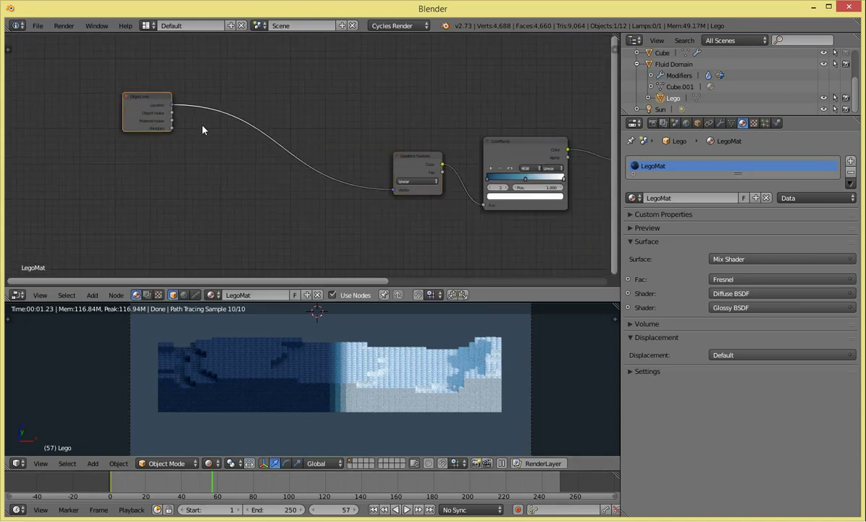
{"action": "key", "text": "shift+a"}
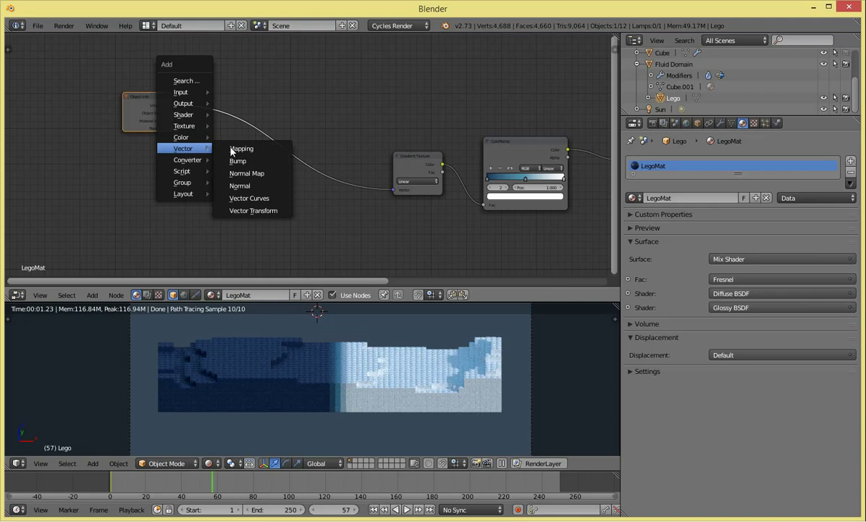
{"action": "left_click", "coordinate": [231, 148]}
{"action": "left_click", "coordinate": [287, 138]}
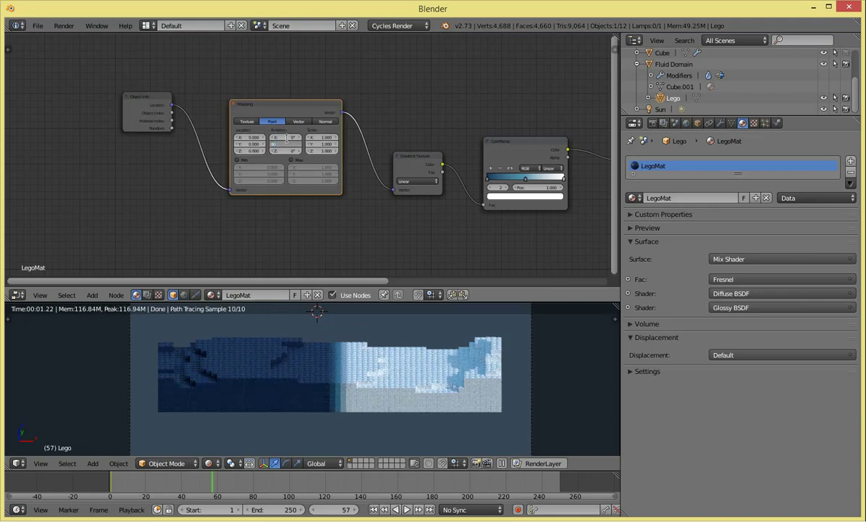
{"action": "left_click_drag", "start_coordinate": [287, 139], "coordinate": [294, 138]}
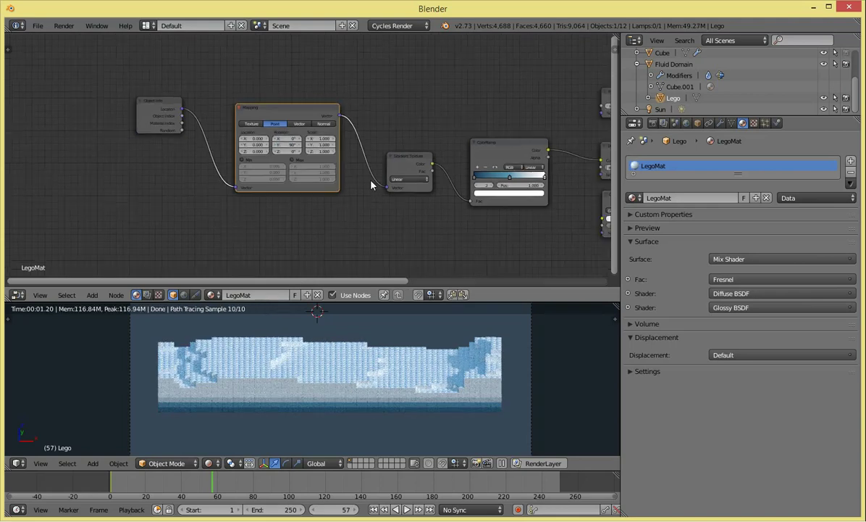
Step: Respace the ColorRamp stops to 0.205, 0.864 and 0.969, then check another frame
{"action": "middle_click_drag", "start_coordinate": [391, 160], "coordinate": [152, 116]}
{"action": "scroll", "coordinate": [275, 104], "scroll_direction": "up", "scroll_amount": 2}
{"action": "scroll", "coordinate": [276, 105], "scroll_direction": "up", "scroll_amount": 2}
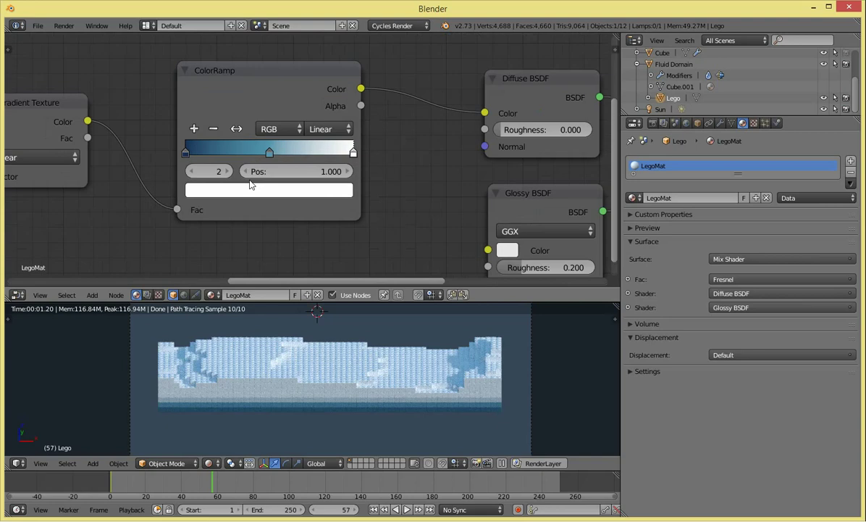
{"action": "scroll", "coordinate": [276, 105], "scroll_direction": "up", "scroll_amount": 1}
{"action": "mouse_move", "coordinate": [261, 161]}
{"action": "left_mouse_down"}
{"action": "mouse_move", "coordinate": [285, 149]}
{"action": "mouse_move", "coordinate": [357, 150]}
{"action": "left_mouse_up"}
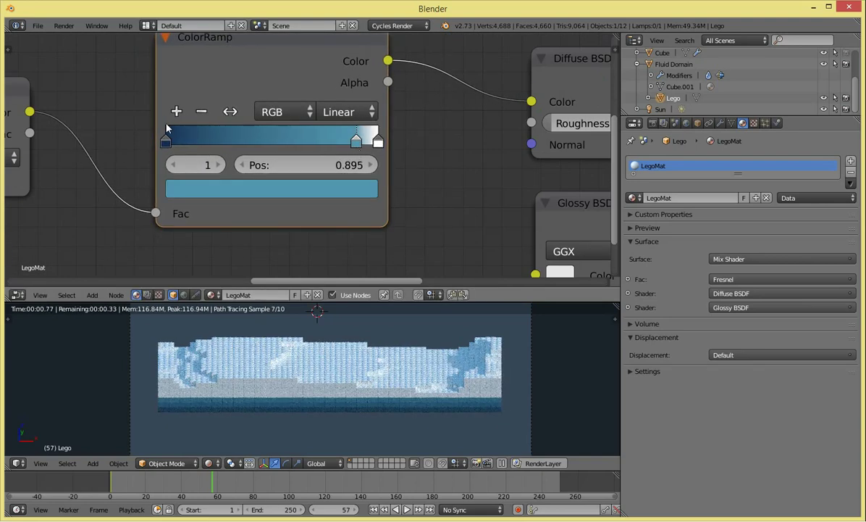
{"action": "left_click_drag", "start_coordinate": [166, 141], "coordinate": [215, 145]}
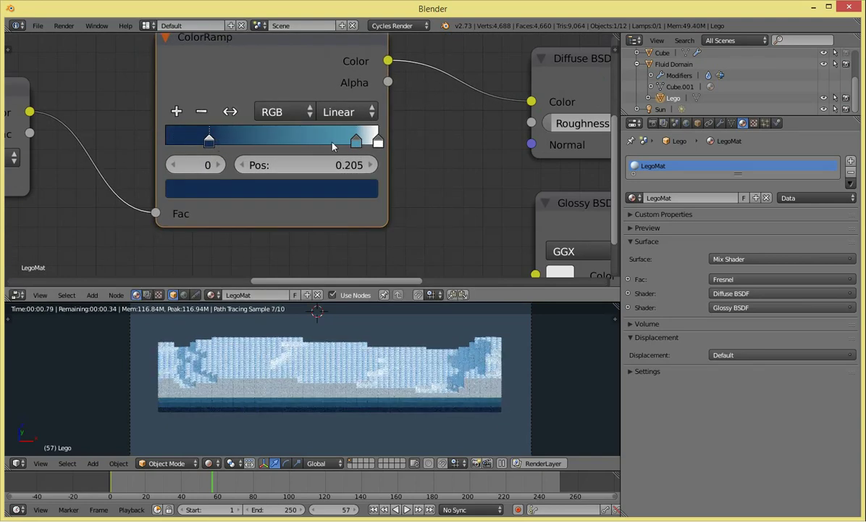
{"action": "mouse_move", "coordinate": [354, 142]}
{"action": "left_mouse_down"}
{"action": "mouse_move", "coordinate": [387, 147]}
{"action": "mouse_move", "coordinate": [368, 145]}
{"action": "left_mouse_up"}
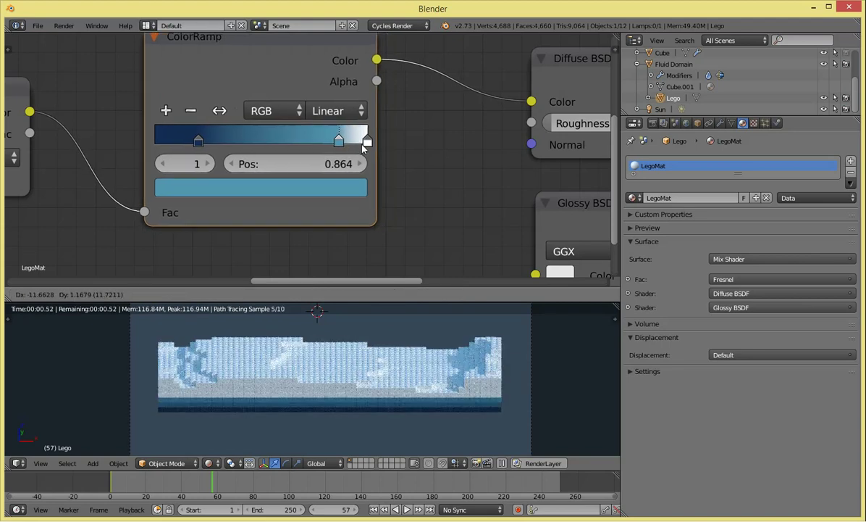
{"action": "mouse_move", "coordinate": [373, 143]}
{"action": "left_mouse_down"}
{"action": "mouse_move", "coordinate": [350, 139]}
{"action": "mouse_move", "coordinate": [367, 141]}
{"action": "left_mouse_up"}
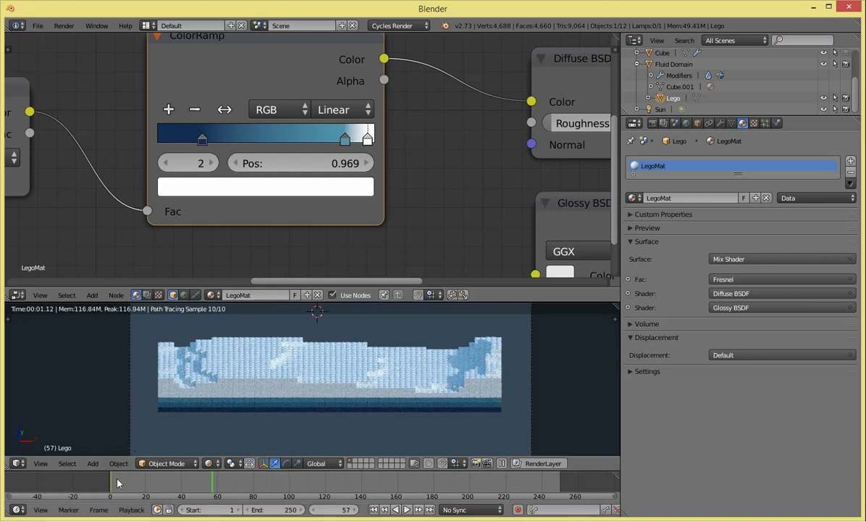
{"action": "left_click_drag", "start_coordinate": [117, 483], "coordinate": [438, 487]}
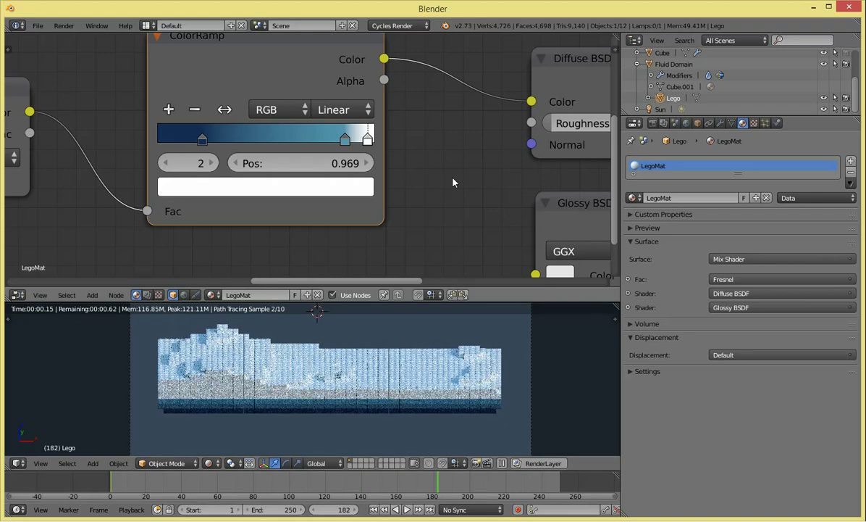
Step: Move the Gradient Texture beside the ramp and shift the Object Info and Mapping nodes right
{"action": "scroll", "coordinate": [453, 181], "scroll_direction": "down", "scroll_amount": 2}
{"action": "middle_click_drag", "start_coordinate": [237, 164], "coordinate": [483, 219]}
{"action": "scroll", "coordinate": [414, 202], "scroll_direction": "down", "scroll_amount": 1}
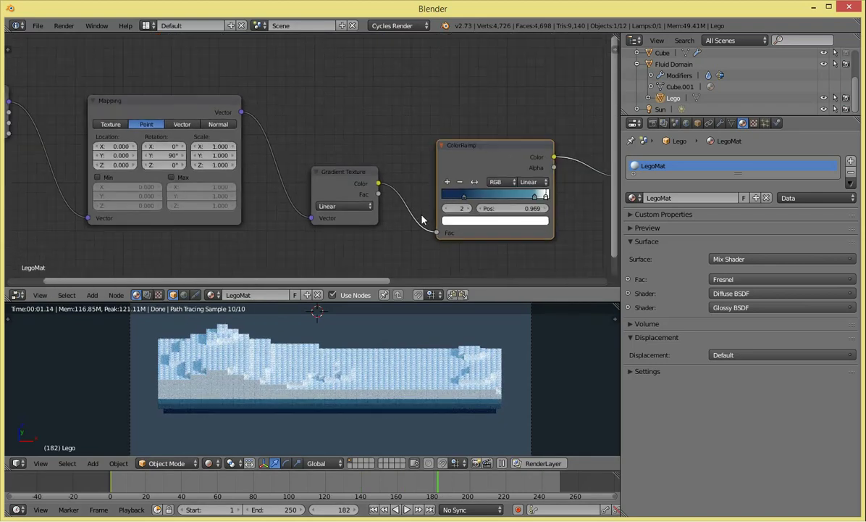
{"action": "middle_click_drag", "start_coordinate": [422, 219], "coordinate": [325, 199]}
{"action": "left_click_drag", "start_coordinate": [324, 199], "coordinate": [280, 148]}
{"action": "scroll", "coordinate": [263, 184], "scroll_direction": "down", "scroll_amount": 2}
{"action": "scroll", "coordinate": [264, 184], "scroll_direction": "down", "scroll_amount": 1}
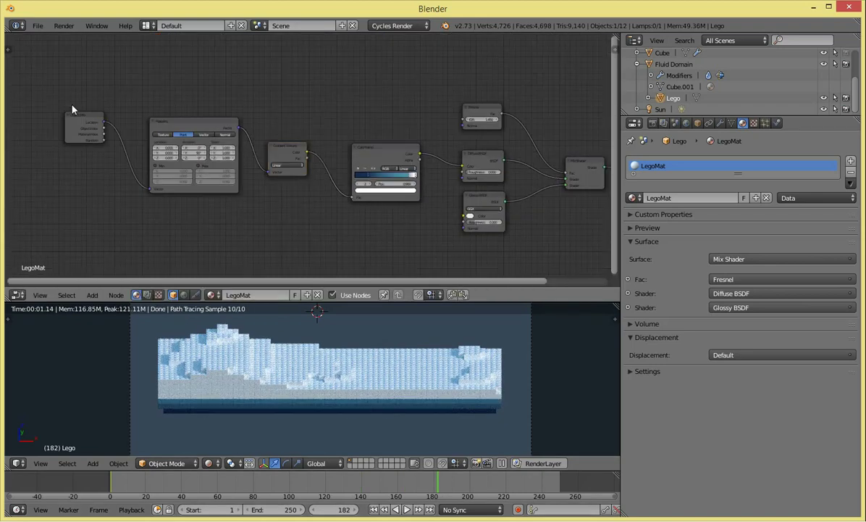
{"action": "left_click_drag", "start_coordinate": [67, 98], "coordinate": [217, 209]}
{"action": "key", "text": "g"}
{"action": "left_click", "coordinate": [271, 223]}
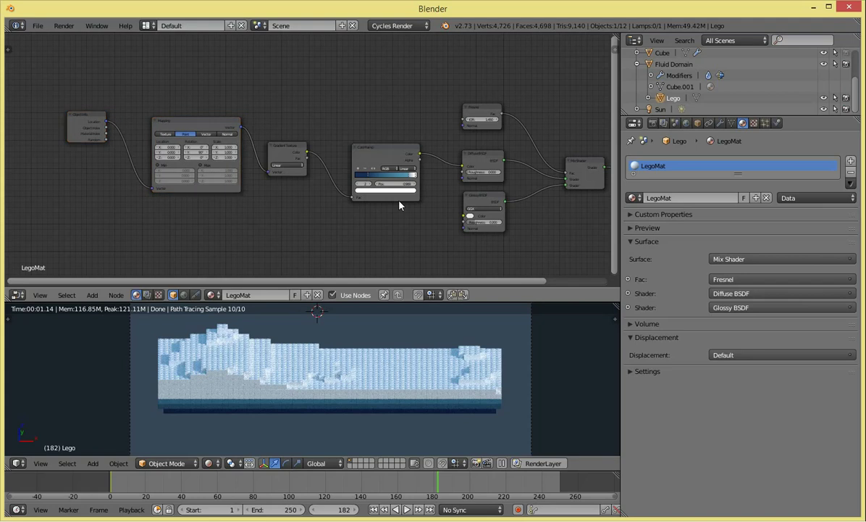
{"action": "scroll", "coordinate": [405, 195], "scroll_direction": "up", "scroll_amount": 3}
Step: Adjust the ramp stops so light blue sits at 0.862 and white at 1.000
{"action": "left_click_drag", "start_coordinate": [421, 198], "coordinate": [440, 198]}
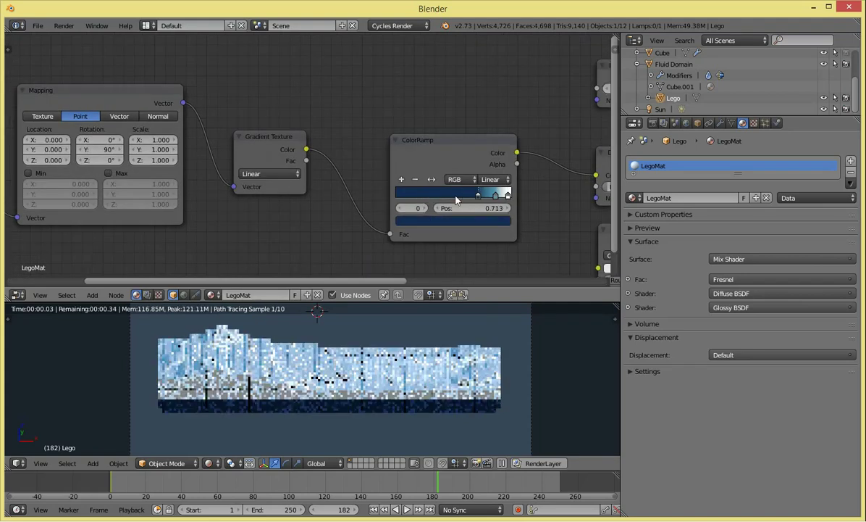
{"action": "middle_click_drag", "start_coordinate": [446, 197], "coordinate": [367, 207]}
{"action": "scroll", "coordinate": [367, 206], "scroll_direction": "up", "scroll_amount": 1}
{"action": "left_click_drag", "start_coordinate": [429, 214], "coordinate": [437, 220]}
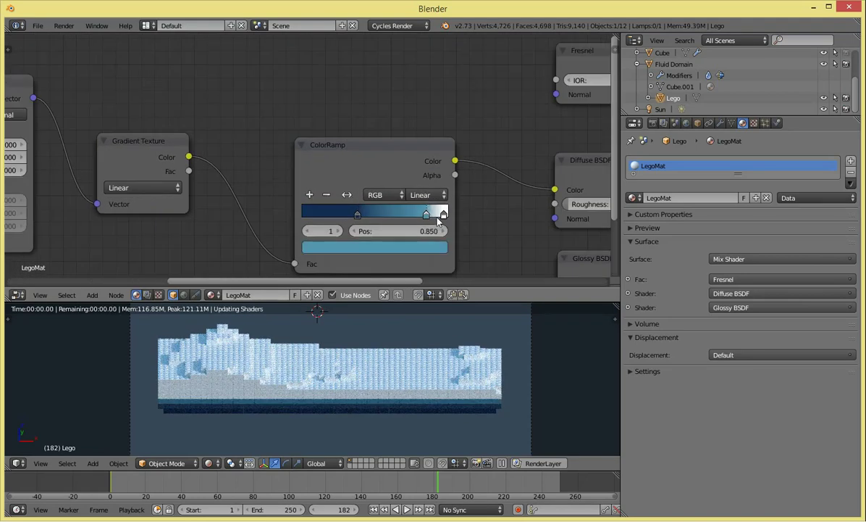
{"action": "left_click", "coordinate": [443, 215]}
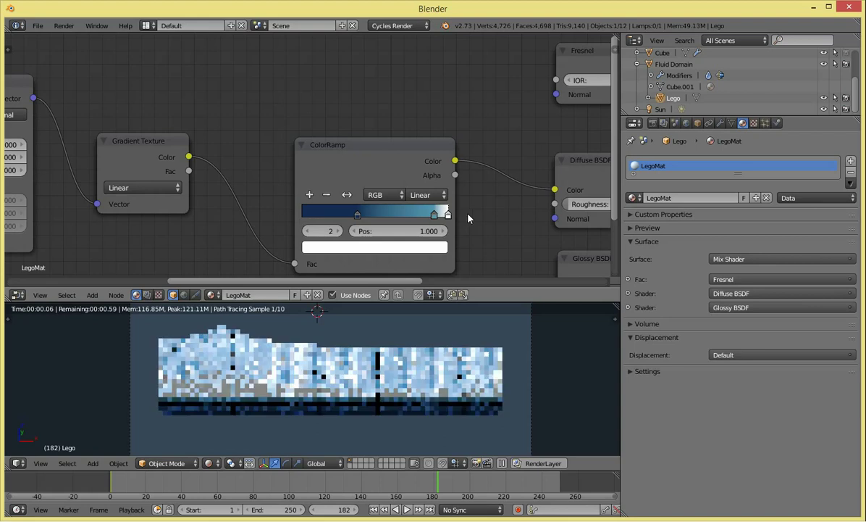
{"action": "mouse_move", "coordinate": [437, 221]}
{"action": "left_mouse_down"}
{"action": "mouse_move", "coordinate": [464, 220]}
{"action": "mouse_move", "coordinate": [436, 216]}
{"action": "left_mouse_up"}
{"action": "left_click", "coordinate": [444, 223]}
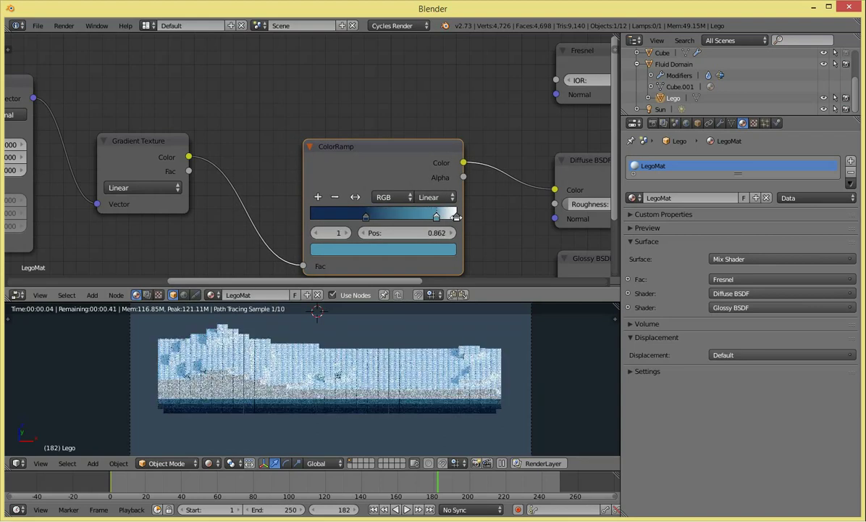
{"action": "left_click", "coordinate": [456, 216]}
{"action": "left_click", "coordinate": [335, 196]}
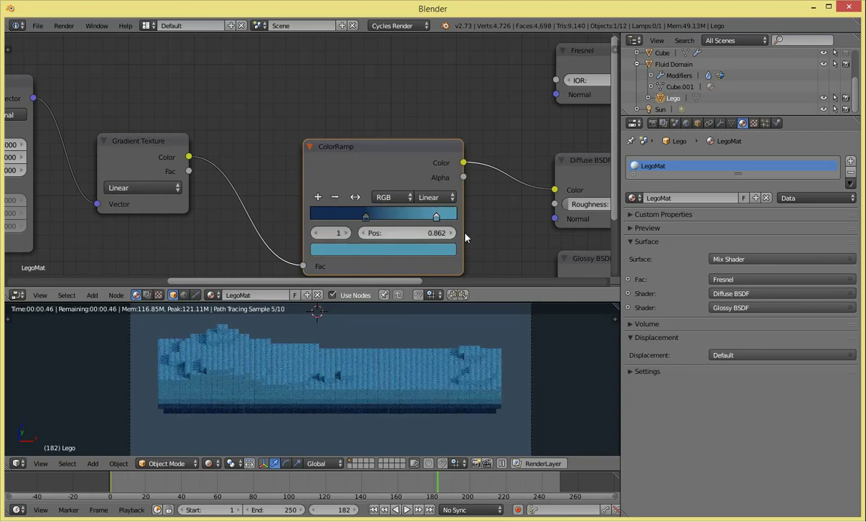
{"action": "mouse_move", "coordinate": [434, 216]}
{"action": "left_mouse_down"}
{"action": "mouse_move", "coordinate": [449, 216]}
{"action": "mouse_move", "coordinate": [405, 221]}
{"action": "left_mouse_up"}
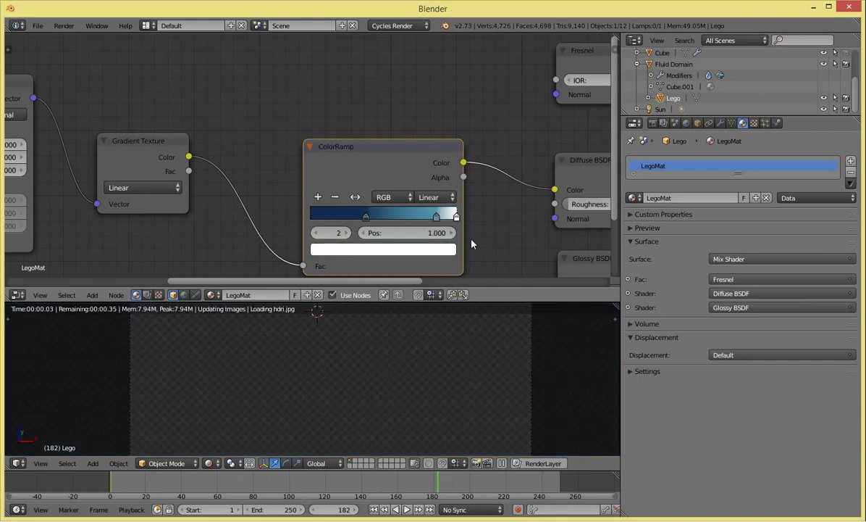
{"action": "key", "text": "Home"}
Step: Set the Mapping node's Scale Y to 5.1 and Location Z to 45.1
{"action": "scroll", "coordinate": [112, 174], "scroll_direction": "up", "scroll_amount": 1}
{"action": "middle_click_drag", "start_coordinate": [112, 174], "coordinate": [203, 176]}
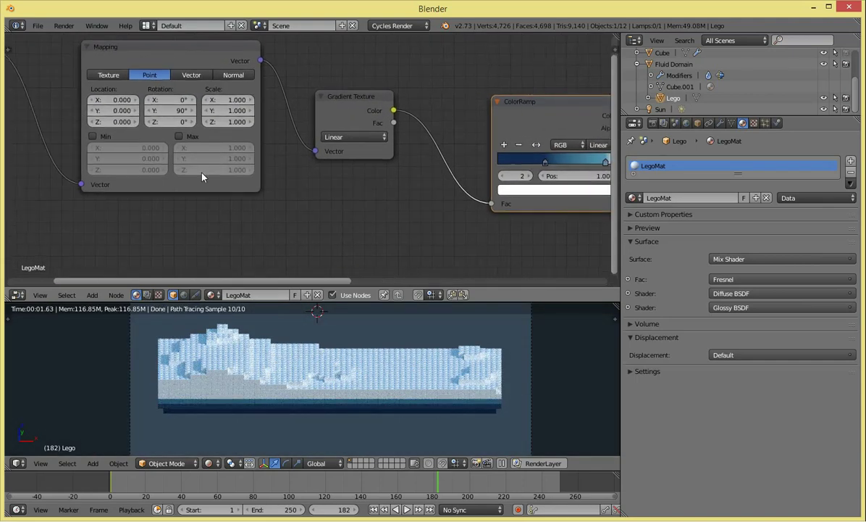
{"action": "left_click_drag", "start_coordinate": [223, 114], "coordinate": [275, 114]}
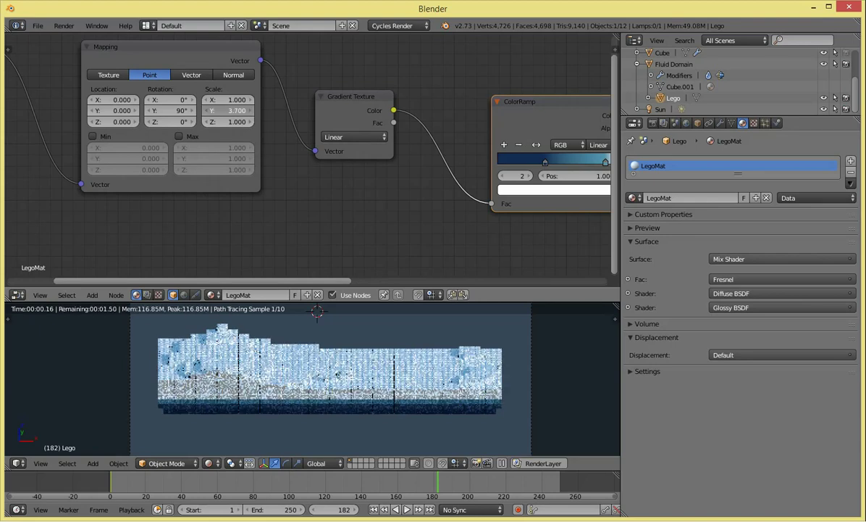
{"action": "left_click", "coordinate": [229, 110]}
{"action": "type", "text": "0"}
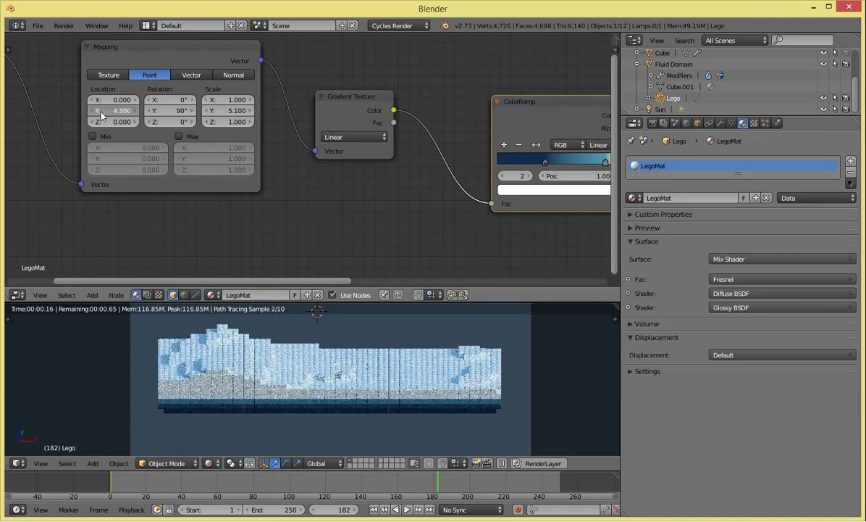
{"action": "left_click", "coordinate": [131, 121]}
{"action": "type", "text": "45.1"}
{"action": "key", "text": "Return"}
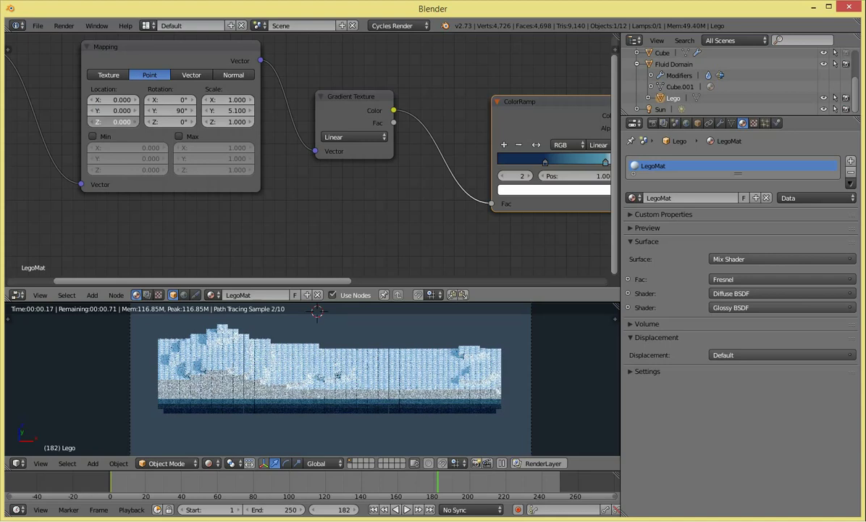
Step: Set Mapping Location X to -1.3 and move the ramp's dark stop to 0.000
{"action": "mouse_move", "coordinate": [97, 102]}
{"action": "left_mouse_down"}
{"action": "mouse_move", "coordinate": [137, 102]}
{"action": "mouse_move", "coordinate": [101, 102]}
{"action": "mouse_move", "coordinate": [112, 106]}
{"action": "left_mouse_up"}
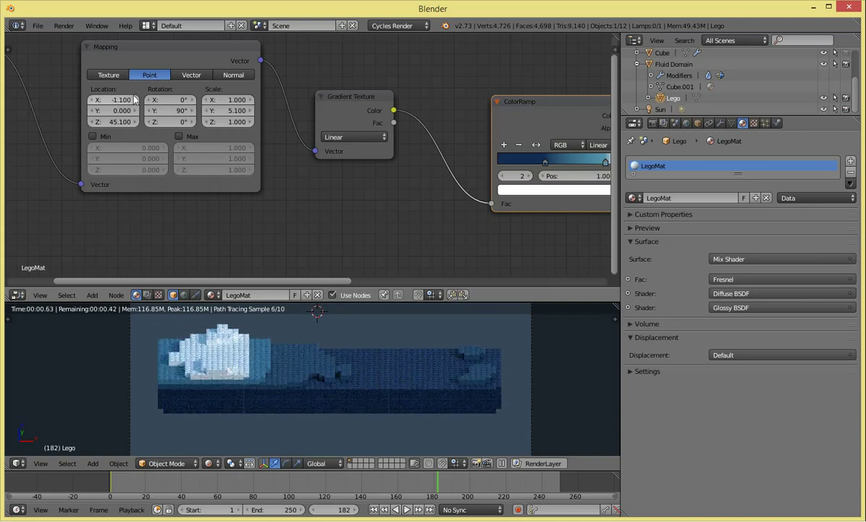
{"action": "left_click_drag", "start_coordinate": [112, 102], "coordinate": [109, 102]}
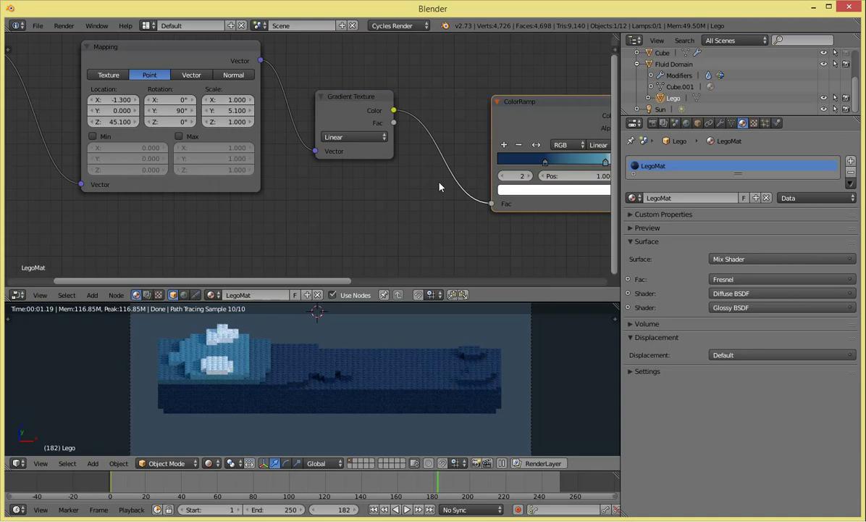
{"action": "middle_click_drag", "start_coordinate": [439, 187], "coordinate": [292, 202]}
{"action": "left_click_drag", "start_coordinate": [398, 172], "coordinate": [332, 176]}
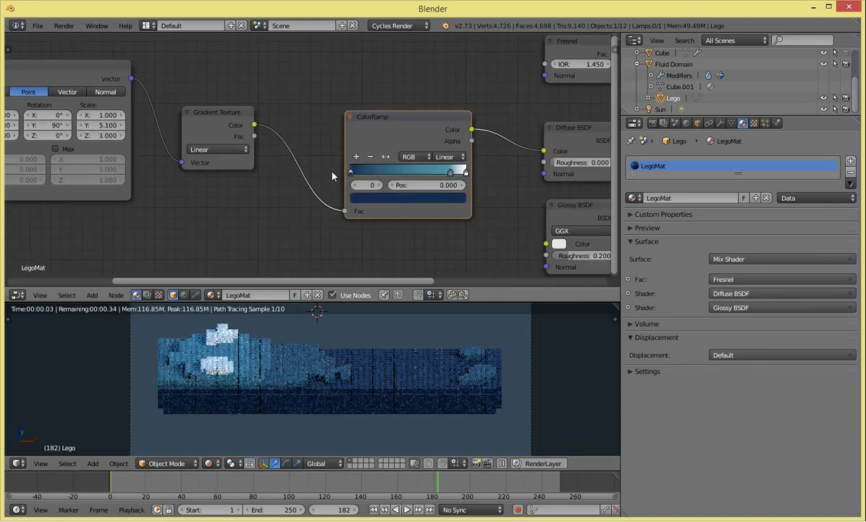
Step: Add a darker blue stop to the ramp and slide it toward the dark end
{"action": "scroll", "coordinate": [386, 272], "scroll_direction": "up", "scroll_amount": 1}
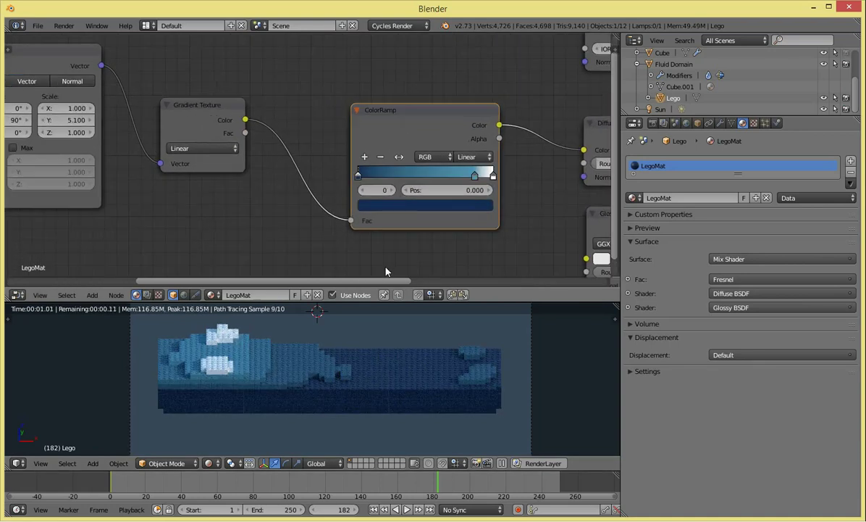
{"action": "left_click", "coordinate": [364, 157]}
{"action": "left_click", "coordinate": [413, 207]}
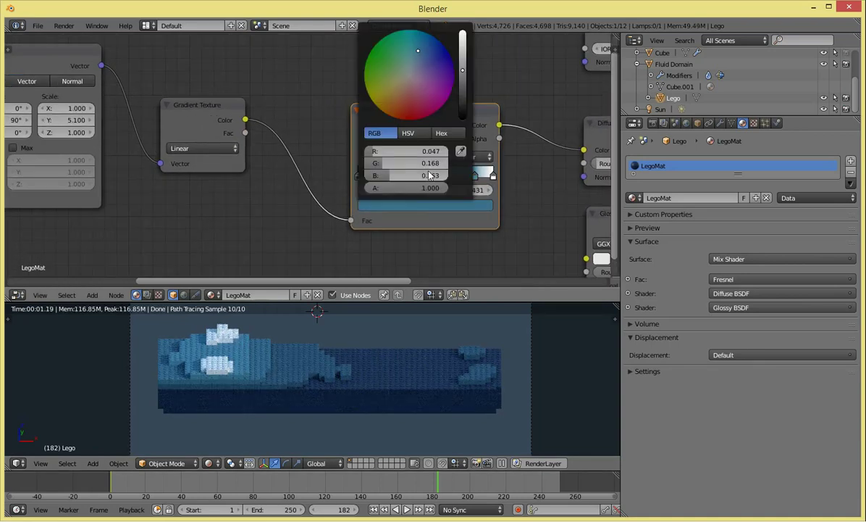
{"action": "left_click_drag", "start_coordinate": [462, 54], "coordinate": [462, 80]}
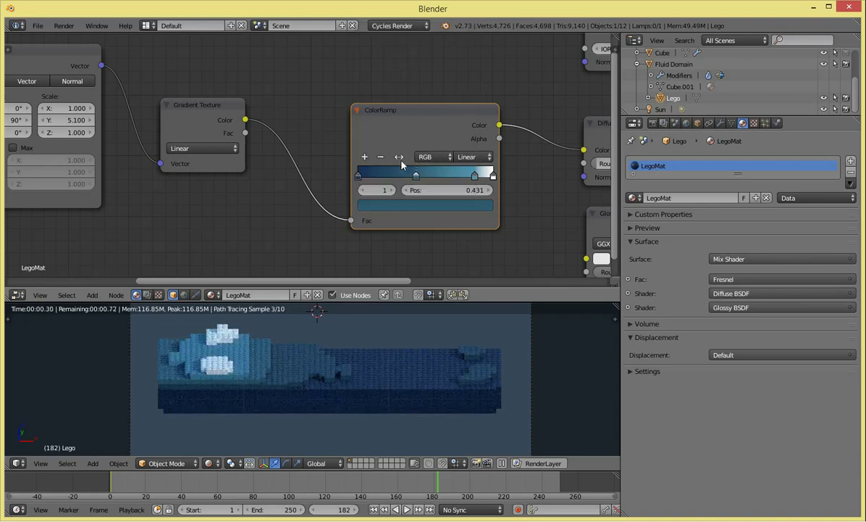
{"action": "mouse_move", "coordinate": [418, 174]}
{"action": "left_mouse_down"}
{"action": "mouse_move", "coordinate": [374, 174]}
{"action": "mouse_move", "coordinate": [434, 190]}
{"action": "left_mouse_up"}
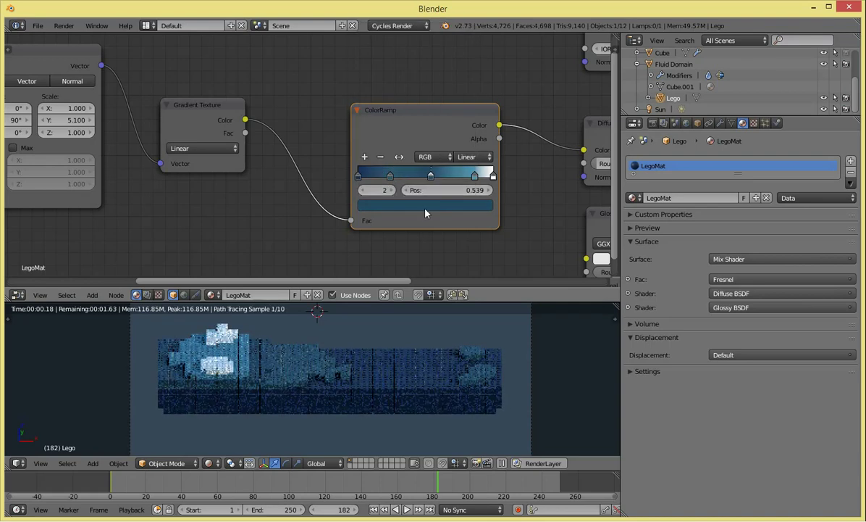
Step: Add a second, brighter blue stop and move the upper stop to 0.879
{"action": "left_click", "coordinate": [425, 206]}
{"action": "left_click_drag", "start_coordinate": [462, 85], "coordinate": [463, 71]}
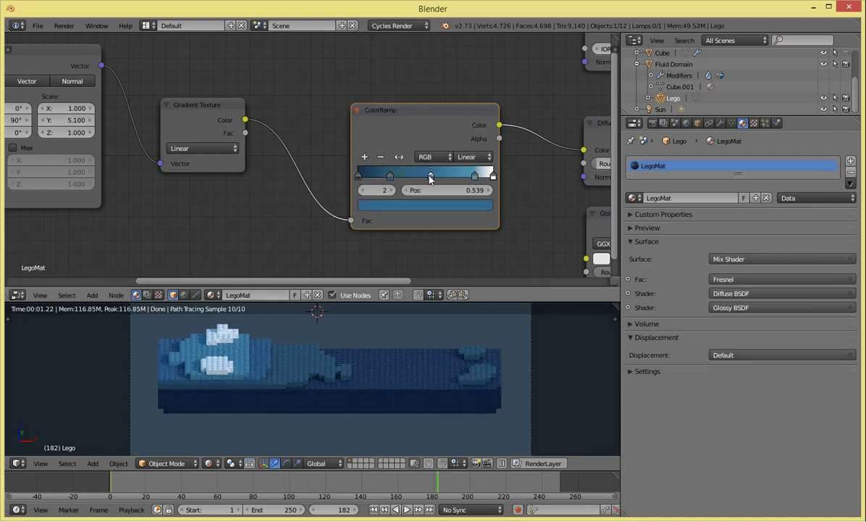
{"action": "left_click_drag", "start_coordinate": [430, 179], "coordinate": [477, 176]}
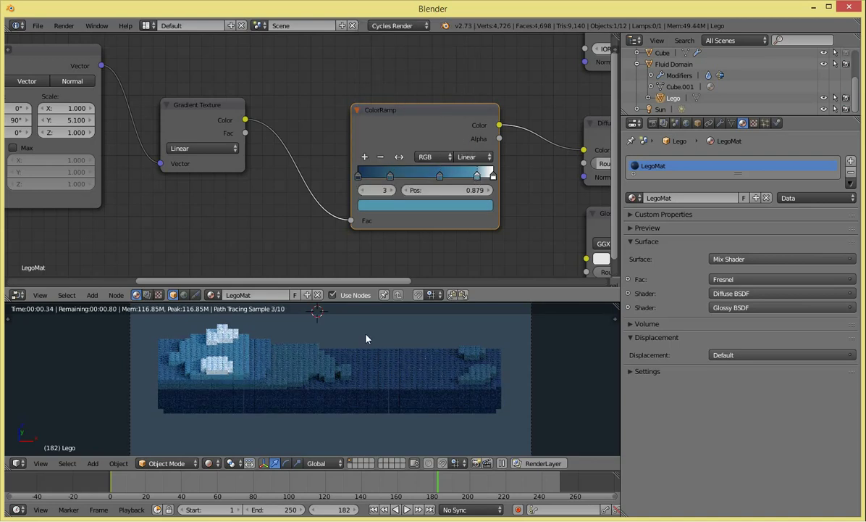
Step: Scrub the wave, play it from near the start with Alt+A, and stop at frame 124
{"action": "left_click_drag", "start_coordinate": [165, 480], "coordinate": [388, 486]}
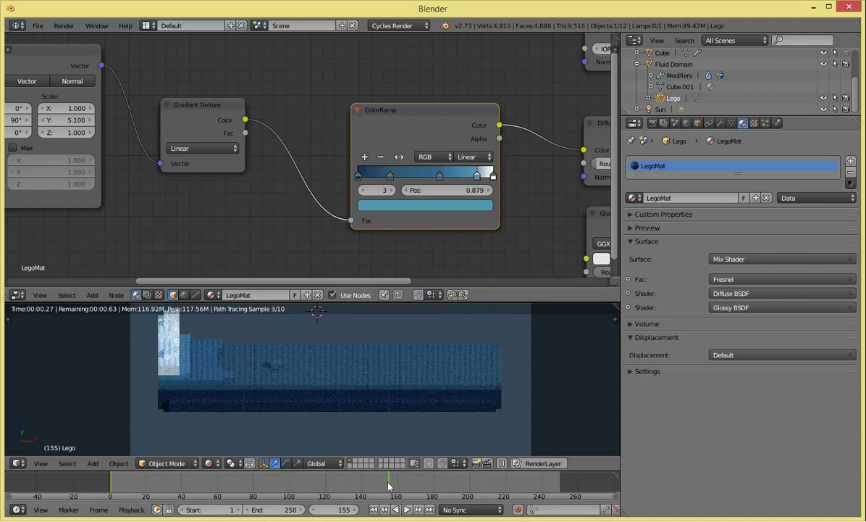
{"action": "left_click", "coordinate": [125, 489]}
{"action": "key", "text": "alt+a"}
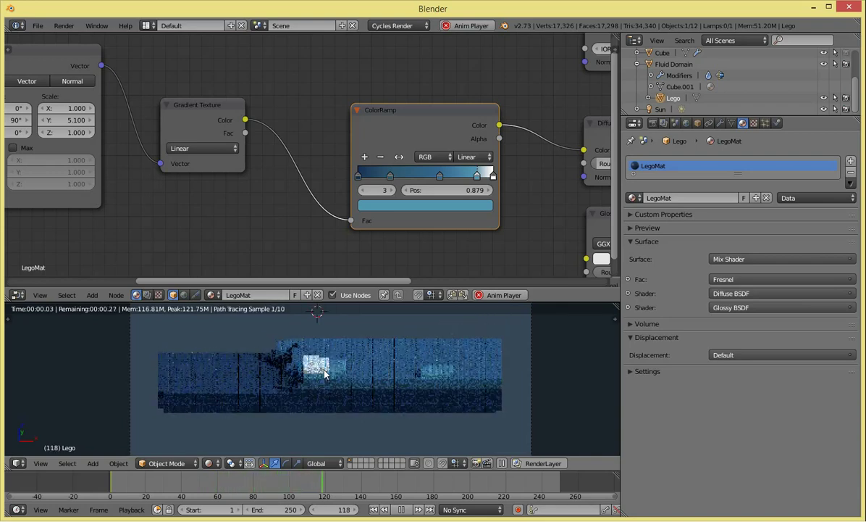
{"action": "key", "text": "alt+a"}
{"action": "scroll", "coordinate": [369, 399], "scroll_direction": "down", "scroll_amount": 5}
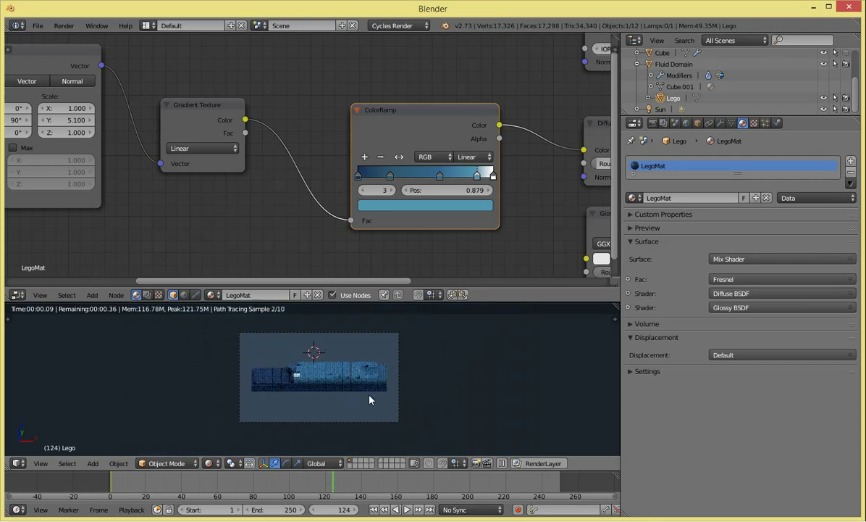
{"action": "scroll", "coordinate": [367, 396], "scroll_direction": "up", "scroll_amount": 3}
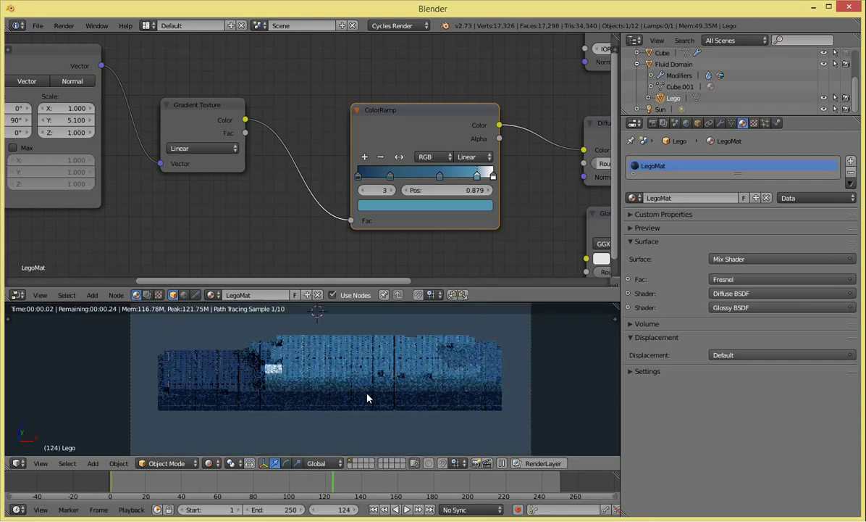
{"action": "scroll", "coordinate": [366, 397], "scroll_direction": "up", "scroll_amount": 2}
{"action": "scroll", "coordinate": [360, 401], "scroll_direction": "up", "scroll_amount": 2}
{"action": "scroll", "coordinate": [339, 399], "scroll_direction": "down", "scroll_amount": 2}
{"action": "scroll", "coordinate": [339, 397], "scroll_direction": "down", "scroll_amount": 1}
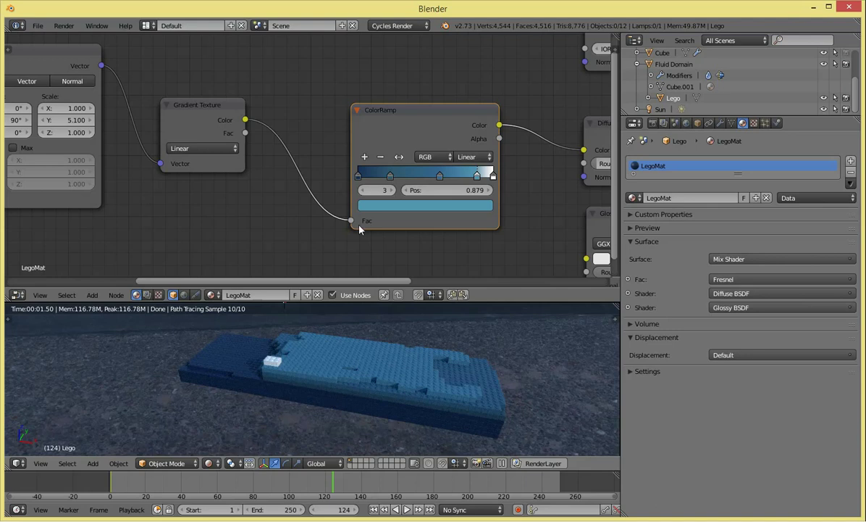
{"action": "scroll", "coordinate": [368, 154], "scroll_direction": "down", "scroll_amount": 3}
{"action": "scroll", "coordinate": [365, 188], "scroll_direction": "down", "scroll_amount": 2}
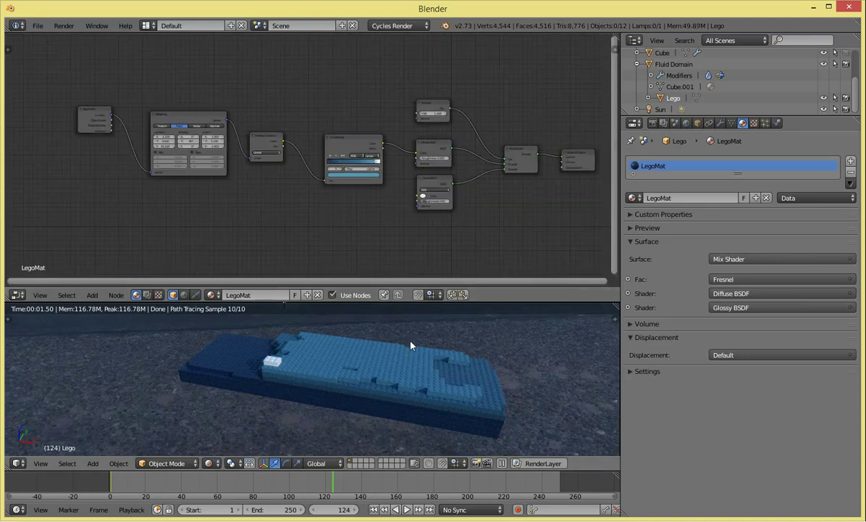
Step: Save the scene as LegoWave.blend in the Lego folder
{"action": "key", "text": "ctrl+s"}
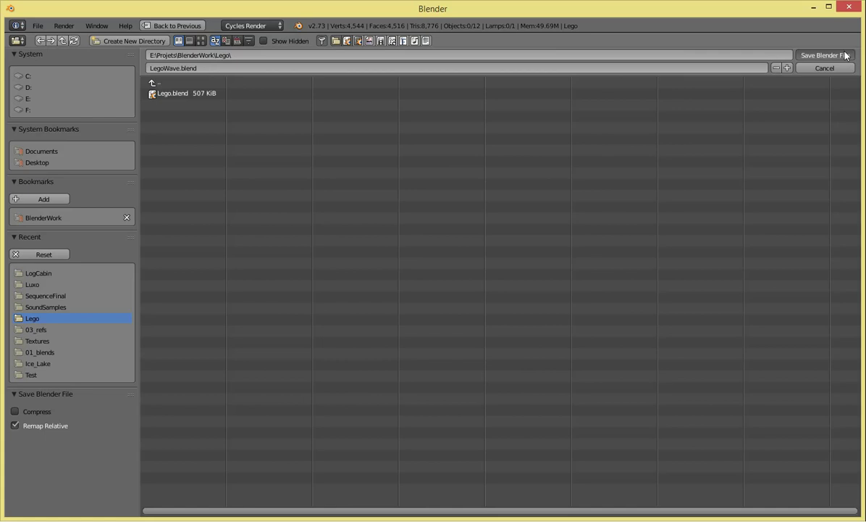
{"action": "left_click", "coordinate": [845, 56]}
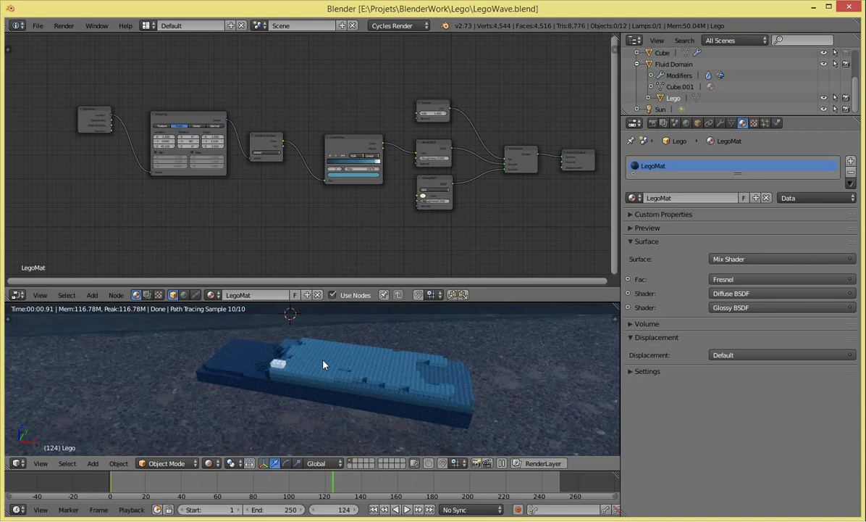
Step: Switch the viewport to solid shading, save, and delete the Fluid Domain object
{"action": "key", "text": "shift+z"}
{"action": "right_click", "coordinate": [355, 407]}
{"action": "mouse_move", "coordinate": [371, 373]}
{"action": "middle_mouse_down"}
{"action": "mouse_move", "coordinate": [355, 407]}
{"action": "mouse_move", "coordinate": [434, 362]}
{"action": "middle_mouse_up"}
{"action": "key", "text": "ctrl+s"}
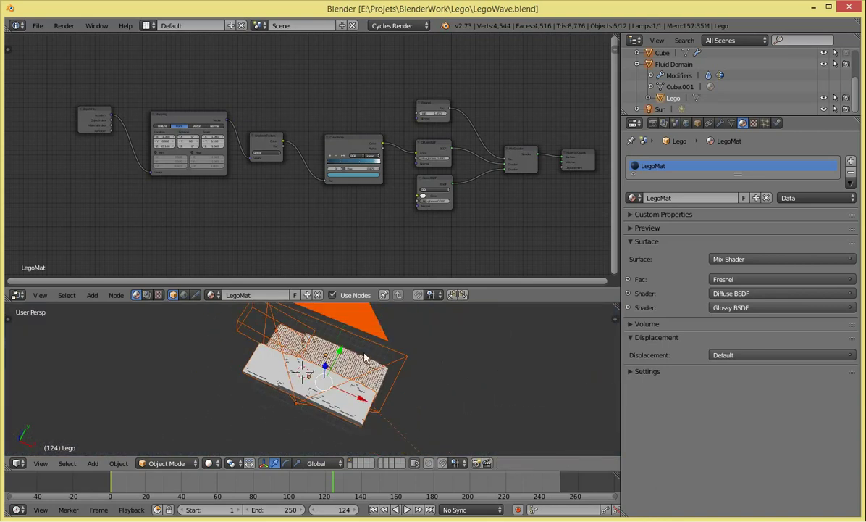
{"action": "scroll", "coordinate": [487, 322], "scroll_direction": "down", "scroll_amount": 5}
{"action": "scroll", "coordinate": [366, 423], "scroll_direction": "up", "scroll_amount": 4}
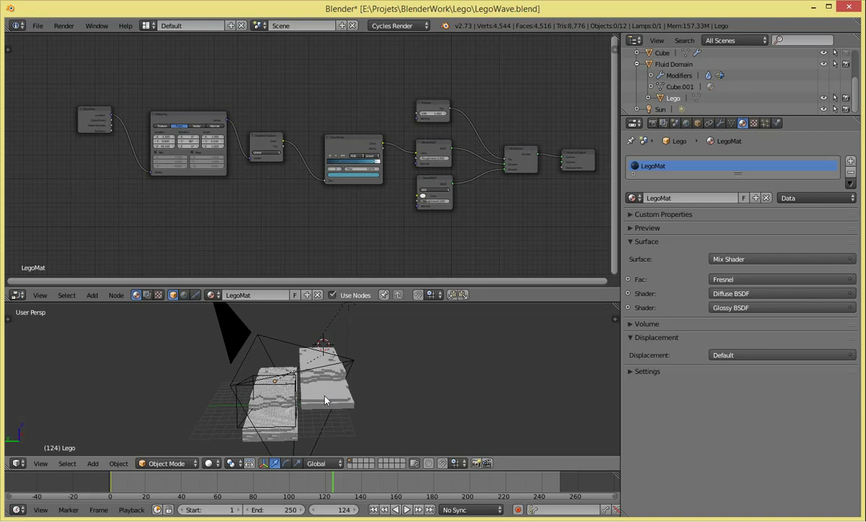
{"action": "right_click", "coordinate": [231, 390]}
{"action": "mouse_move", "coordinate": [232, 389]}
{"action": "middle_mouse_down"}
{"action": "mouse_move", "coordinate": [217, 402]}
{"action": "mouse_move", "coordinate": [290, 366]}
{"action": "mouse_move", "coordinate": [394, 356]}
{"action": "middle_mouse_up"}
{"action": "scroll", "coordinate": [313, 390], "scroll_direction": "up", "scroll_amount": 2}
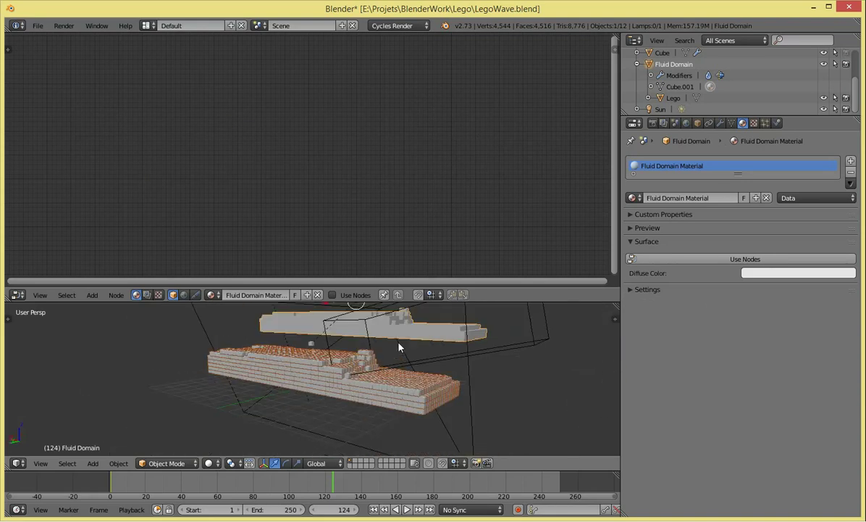
{"action": "key", "text": "ctrl+s"}
{"action": "left_click", "coordinate": [268, 365]}
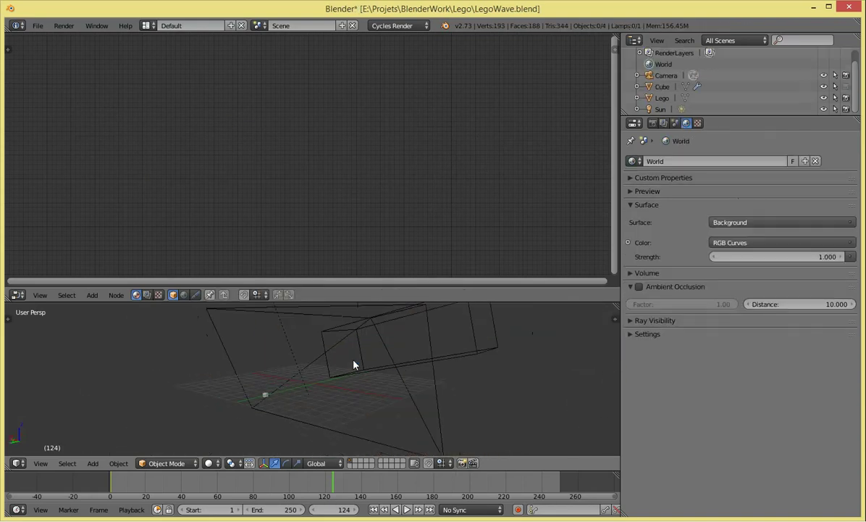
Step: Save a new copy of the file as LegoWave1.blend
{"action": "mouse_move", "coordinate": [353, 362]}
{"action": "middle_mouse_down"}
{"action": "mouse_move", "coordinate": [286, 390]}
{"action": "mouse_move", "coordinate": [303, 397]}
{"action": "mouse_move", "coordinate": [242, 403]}
{"action": "middle_mouse_up"}
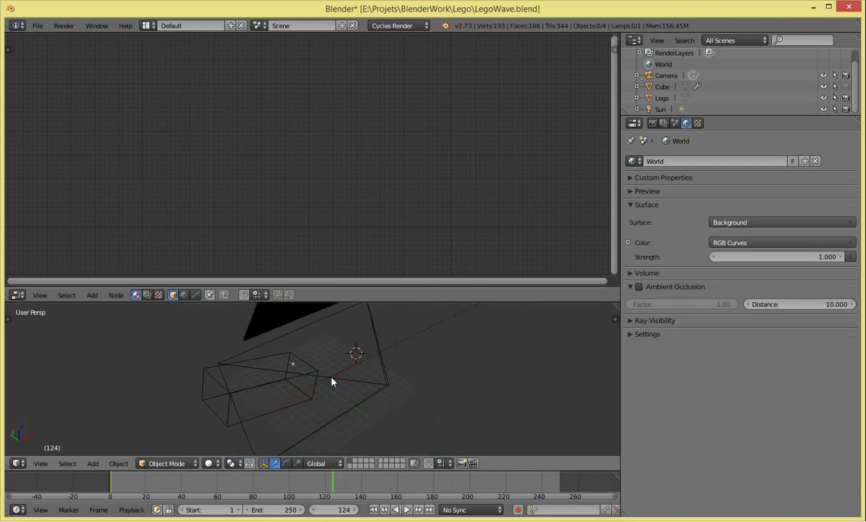
{"action": "key", "text": "ctrl+shift+s"}
{"action": "key", "text": "KP_Add"}
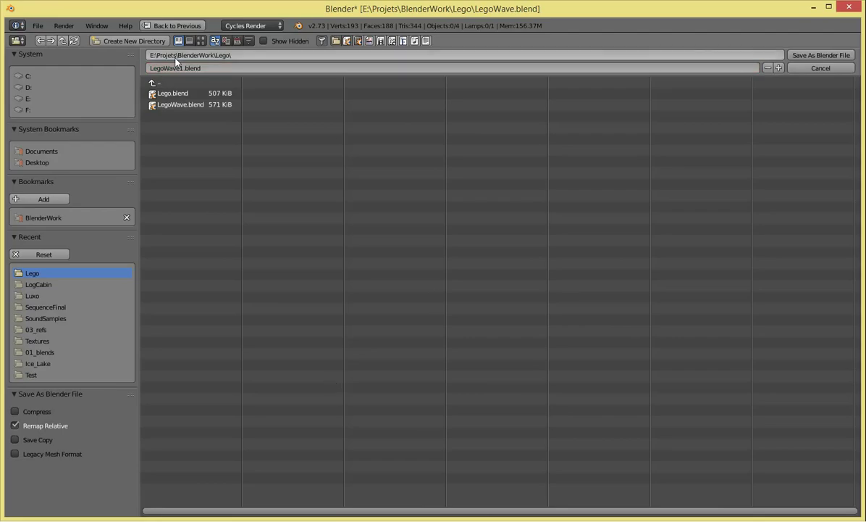
{"action": "left_click", "coordinate": [820, 55]}
Step: Delete the Cube object, leaving Camera, Lego and Sun
{"action": "mouse_move", "coordinate": [398, 423]}
{"action": "middle_mouse_down"}
{"action": "mouse_move", "coordinate": [377, 383]}
{"action": "mouse_move", "coordinate": [307, 377]}
{"action": "mouse_move", "coordinate": [305, 324]}
{"action": "mouse_move", "coordinate": [317, 367]}
{"action": "mouse_move", "coordinate": [368, 386]}
{"action": "middle_mouse_up"}
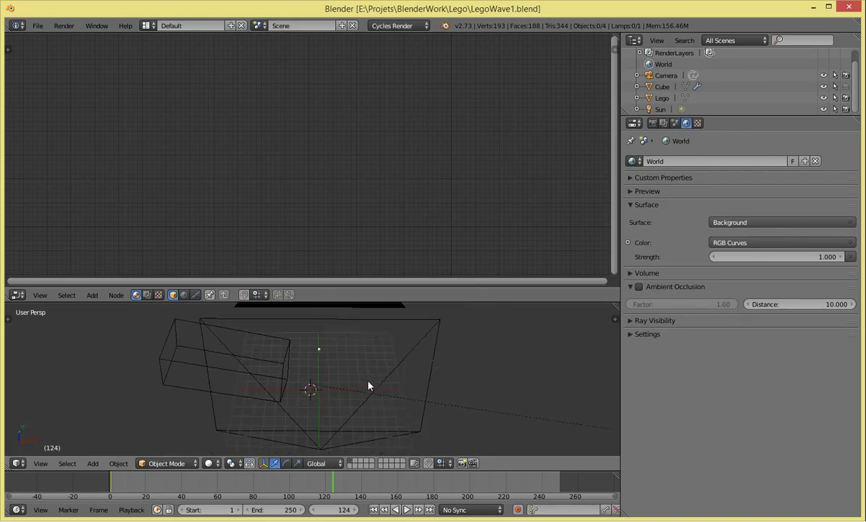
{"action": "right_click", "coordinate": [286, 359]}
{"action": "key", "text": "Delete"}
{"action": "mouse_move", "coordinate": [277, 377]}
{"action": "middle_mouse_down"}
{"action": "mouse_move", "coordinate": [440, 348]}
{"action": "mouse_move", "coordinate": [389, 322]}
{"action": "middle_mouse_up"}
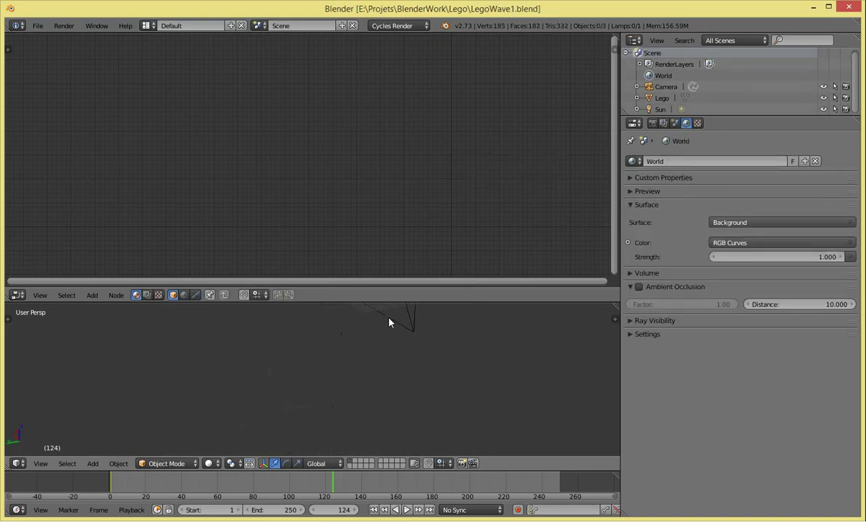
Step: Enlarge the 3D view upward over the node editor
{"action": "key", "text": "ctrl+Up"}
{"action": "scroll", "coordinate": [398, 322], "scroll_direction": "down", "scroll_amount": 4}
{"action": "key", "text": "ctrl+Up"}
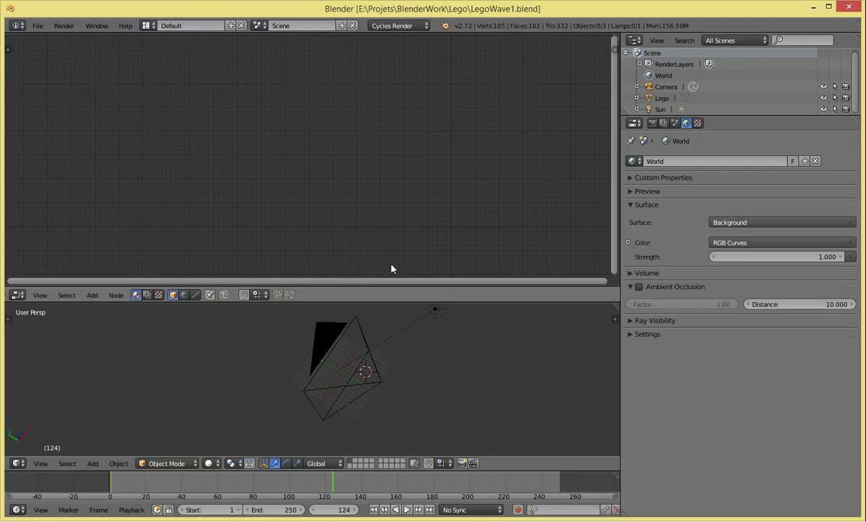
{"action": "left_click_drag", "start_coordinate": [390, 300], "coordinate": [380, 82]}
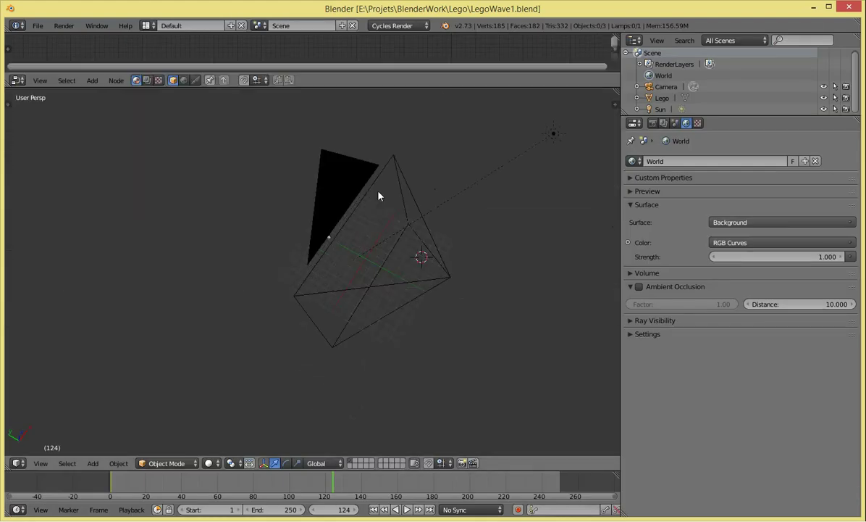
{"action": "scroll", "coordinate": [373, 206], "scroll_direction": "up", "scroll_amount": 3}
Step: Add a plane mesh and scale it up
{"action": "key", "text": "shift+a"}
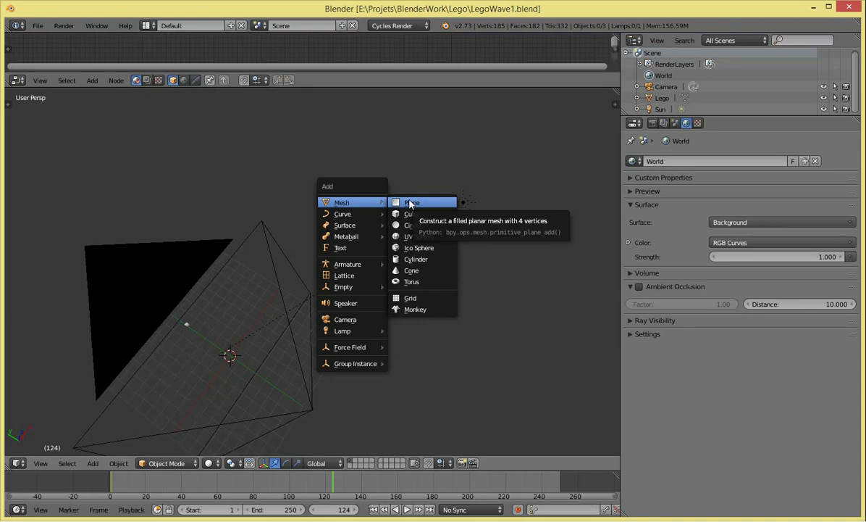
{"action": "left_click", "coordinate": [388, 194]}
{"action": "scroll", "coordinate": [216, 321], "scroll_direction": "down", "scroll_amount": 4}
{"action": "key", "text": "s"}
{"action": "right_click", "coordinate": [551, 304]}
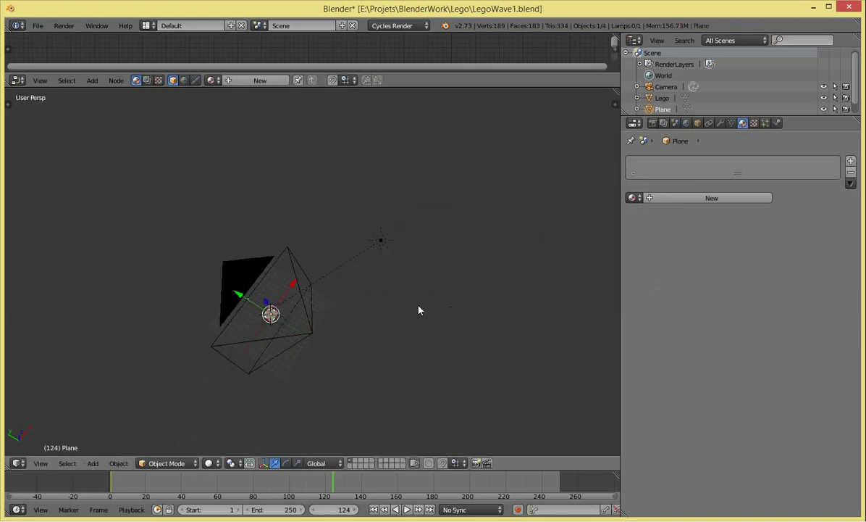
{"action": "key", "text": "s"}
{"action": "left_click", "coordinate": [450, 326]}
{"action": "middle_click_drag", "start_coordinate": [582, 333], "coordinate": [11, 289]}
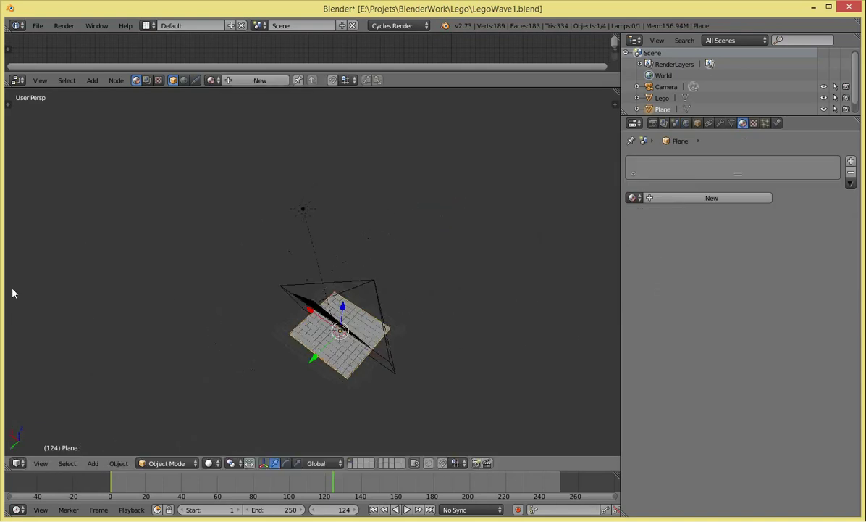
{"action": "scroll", "coordinate": [12, 312], "scroll_direction": "up", "scroll_amount": 3}
{"action": "scroll", "coordinate": [466, 261], "scroll_direction": "up", "scroll_amount": 1}
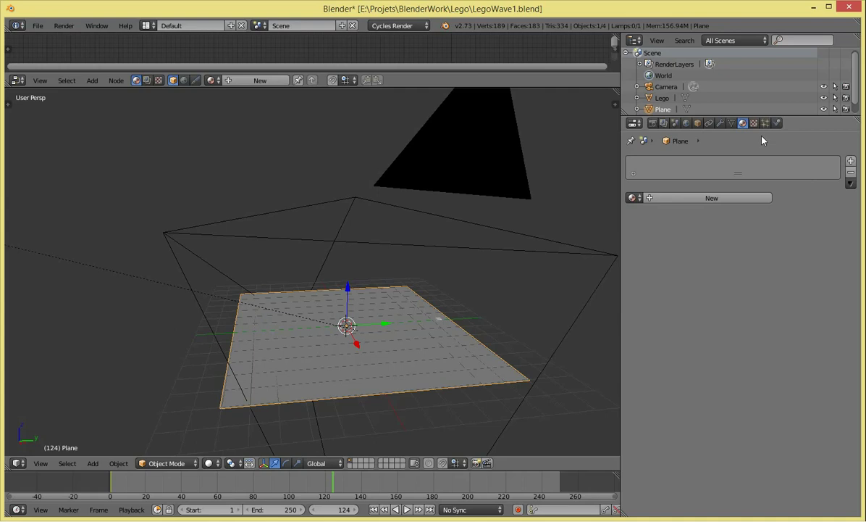
Step: Add an Ocean modifier to the plane
{"action": "left_click", "coordinate": [721, 123]}
{"action": "left_click", "coordinate": [652, 161]}
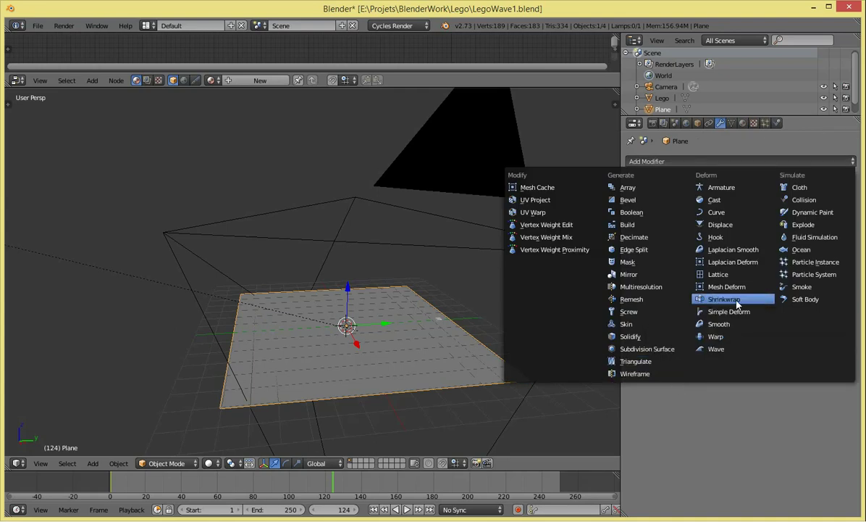
{"action": "left_click", "coordinate": [810, 252]}
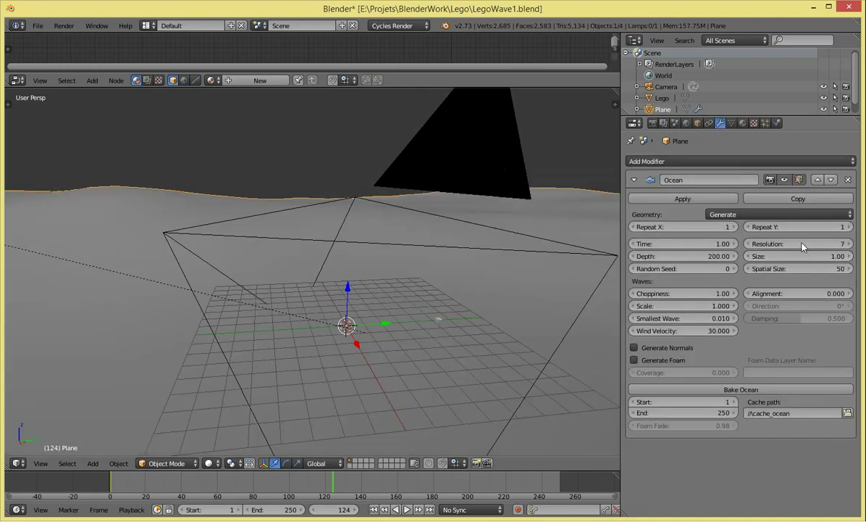
{"action": "scroll", "coordinate": [389, 269], "scroll_direction": "down", "scroll_amount": 2}
{"action": "scroll", "coordinate": [331, 308], "scroll_direction": "down", "scroll_amount": 3}
{"action": "scroll", "coordinate": [348, 319], "scroll_direction": "down", "scroll_amount": 3}
{"action": "scroll", "coordinate": [435, 344], "scroll_direction": "up", "scroll_amount": 5}
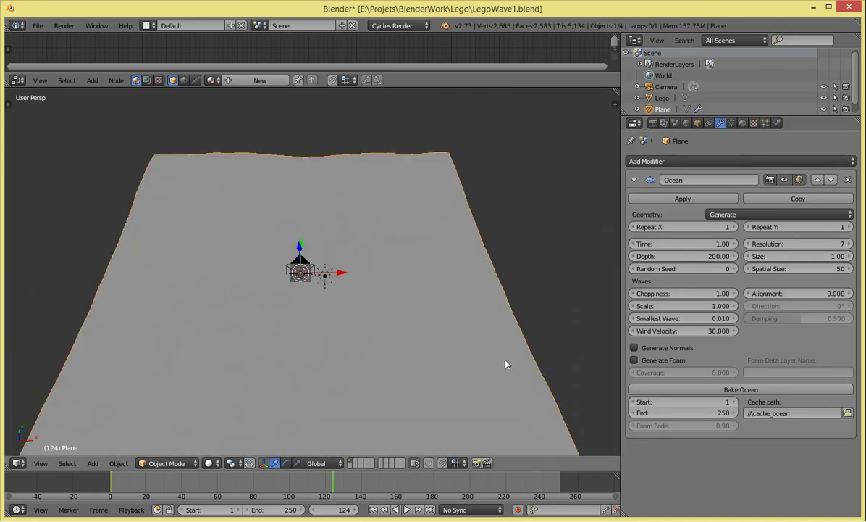
{"action": "scroll", "coordinate": [533, 352], "scroll_direction": "up", "scroll_amount": 6}
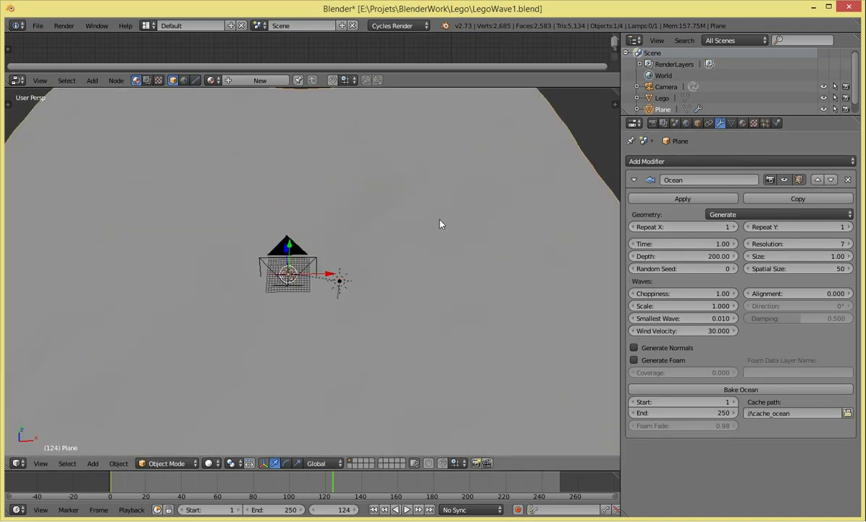
Step: Inspect the ocean mesh, then in camera view raise the wave Scale to 2.800
{"action": "key", "text": "z"}
{"action": "middle_click_drag", "start_coordinate": [367, 260], "coordinate": [437, 251]}
{"action": "scroll", "coordinate": [493, 348], "scroll_direction": "down", "scroll_amount": 2}
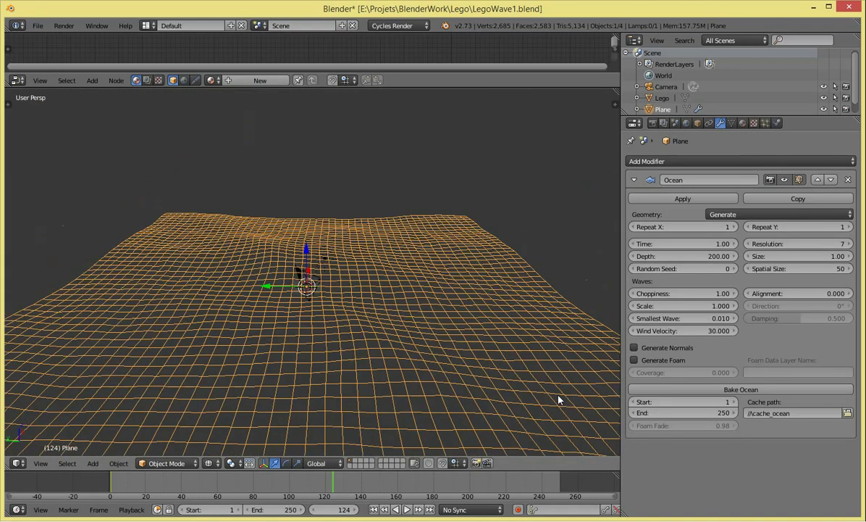
{"action": "scroll", "coordinate": [413, 332], "scroll_direction": "down", "scroll_amount": 3}
{"action": "scroll", "coordinate": [384, 319], "scroll_direction": "down", "scroll_amount": 2}
{"action": "key", "text": "z"}
{"action": "scroll", "coordinate": [416, 390], "scroll_direction": "up", "scroll_amount": 5}
{"action": "mouse_move", "coordinate": [415, 390]}
{"action": "middle_mouse_down"}
{"action": "mouse_move", "coordinate": [354, 393]}
{"action": "mouse_move", "coordinate": [283, 344]}
{"action": "mouse_move", "coordinate": [518, 330]}
{"action": "mouse_move", "coordinate": [517, 318]}
{"action": "mouse_move", "coordinate": [396, 367]}
{"action": "mouse_move", "coordinate": [303, 358]}
{"action": "middle_mouse_up"}
{"action": "mouse_move", "coordinate": [214, 279]}
{"action": "middle_mouse_down"}
{"action": "mouse_move", "coordinate": [149, 315]}
{"action": "mouse_move", "coordinate": [294, 315]}
{"action": "middle_mouse_up"}
{"action": "key", "text": "KP_0"}
{"action": "key", "text": "ctrl+alt+KP_0"}
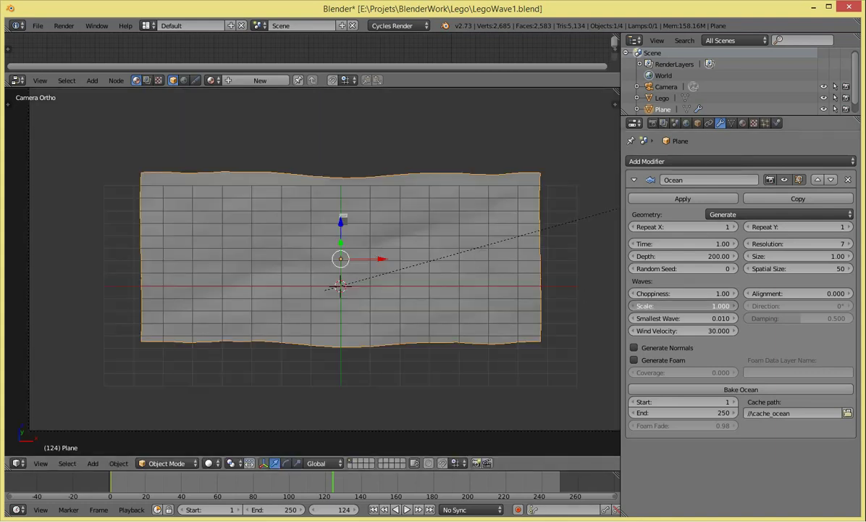
{"action": "mouse_move", "coordinate": [683, 305]}
{"action": "left_mouse_down"}
{"action": "mouse_move", "coordinate": [707, 305]}
{"action": "mouse_move", "coordinate": [80, 478]}
{"action": "left_mouse_up"}
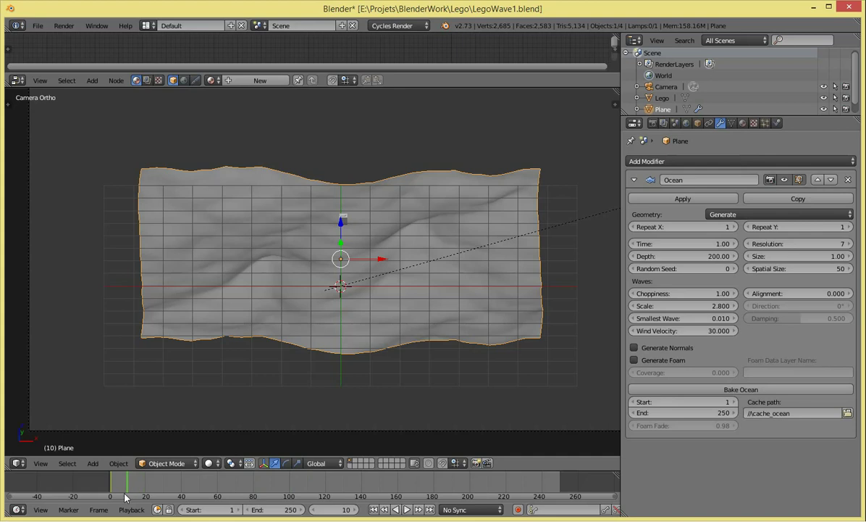
Step: Keyframe the Ocean Time at 1.00 on frame 1
{"action": "key", "text": "n"}
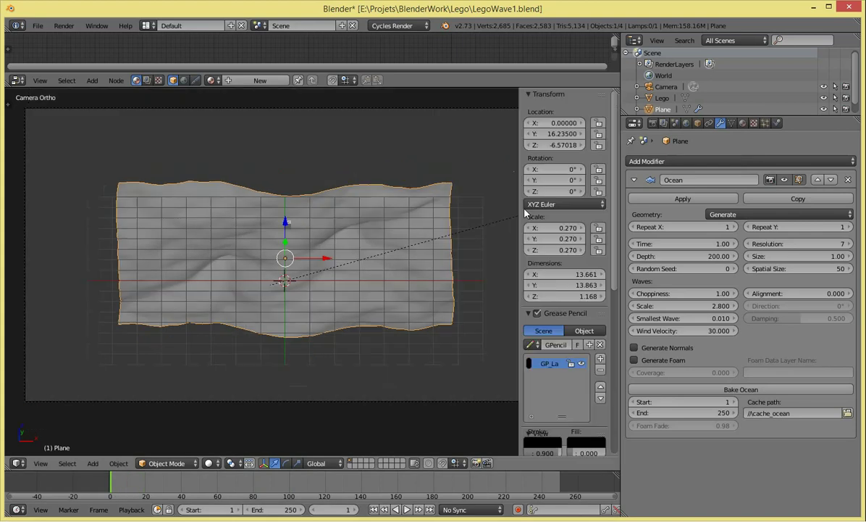
{"action": "key", "text": "n"}
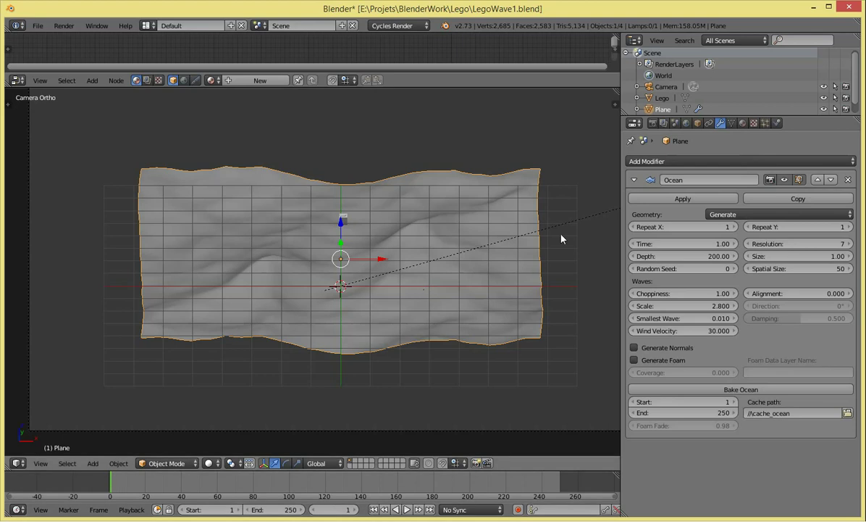
{"action": "mouse_move", "coordinate": [661, 249]}
{"action": "left_mouse_down"}
{"action": "mouse_move", "coordinate": [645, 248]}
{"action": "mouse_move", "coordinate": [674, 247]}
{"action": "left_mouse_up"}
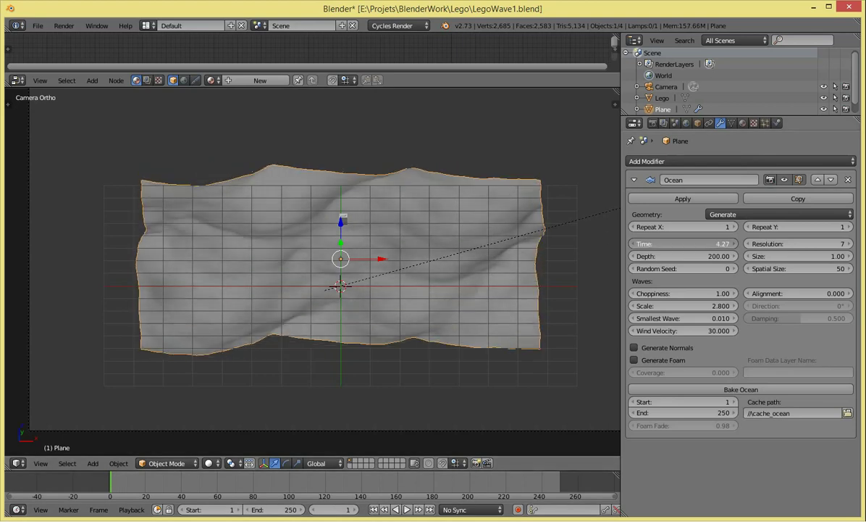
{"action": "key", "text": "Return"}
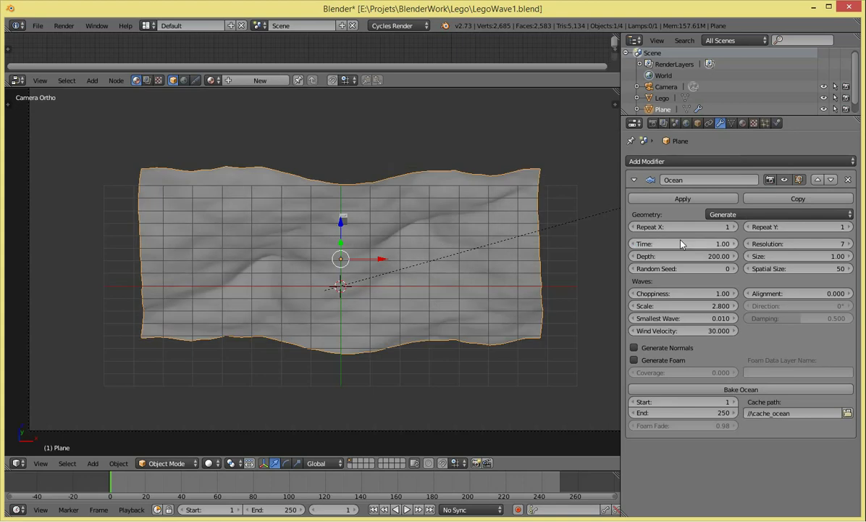
{"action": "key", "text": "i"}
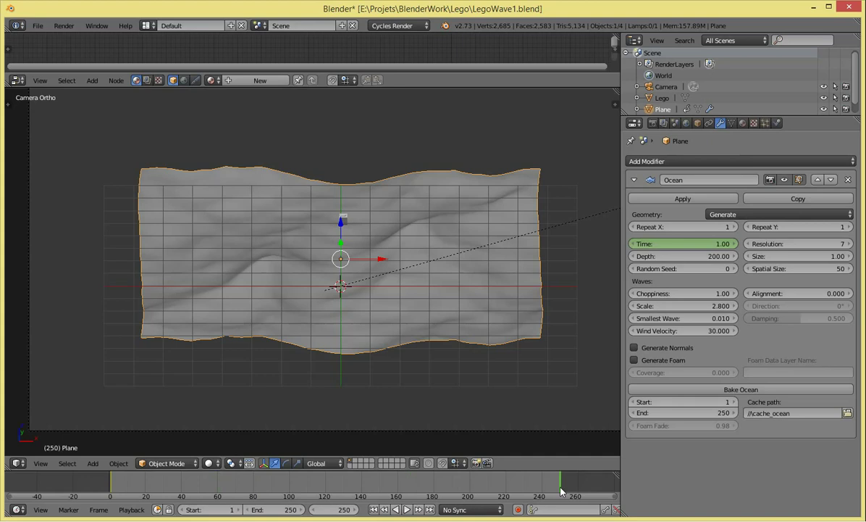
Step: Set Ocean Time to 15.00 at frame 250, preview playback, and split the 3D view
{"action": "left_click_drag", "start_coordinate": [681, 249], "coordinate": [725, 250]}
{"action": "left_click", "coordinate": [677, 243]}
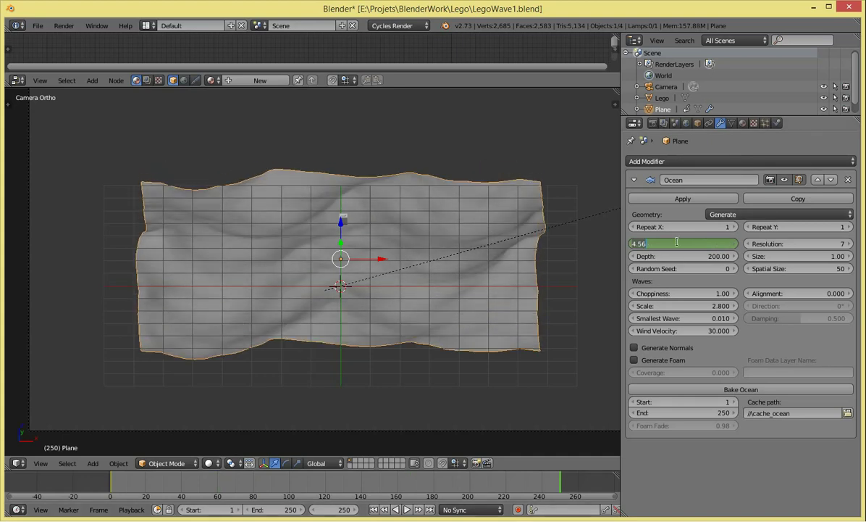
{"action": "type", "text": "15"}
{"action": "key", "text": "Return"}
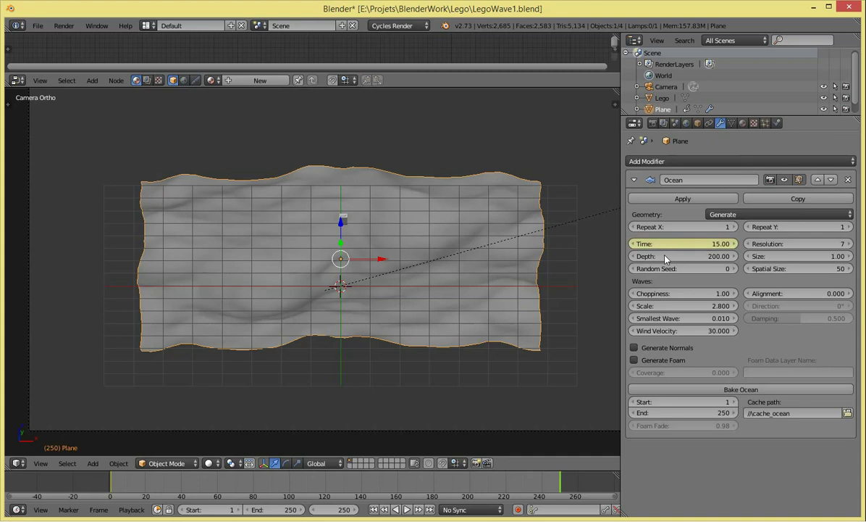
{"action": "key", "text": "alt+a"}
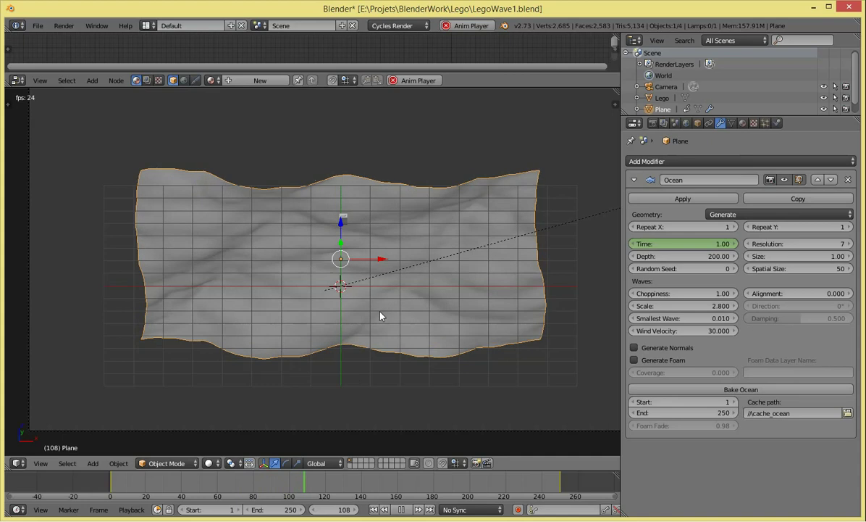
{"action": "key", "text": "alt+a"}
{"action": "mouse_move", "coordinate": [615, 93]}
{"action": "left_mouse_down"}
{"action": "mouse_move", "coordinate": [433, 132]}
{"action": "mouse_move", "coordinate": [374, 132]}
{"action": "left_mouse_up"}
Step: Turn the right area into a Graph Editor showing the Time (Ocean) curve
{"action": "left_click", "coordinate": [389, 463]}
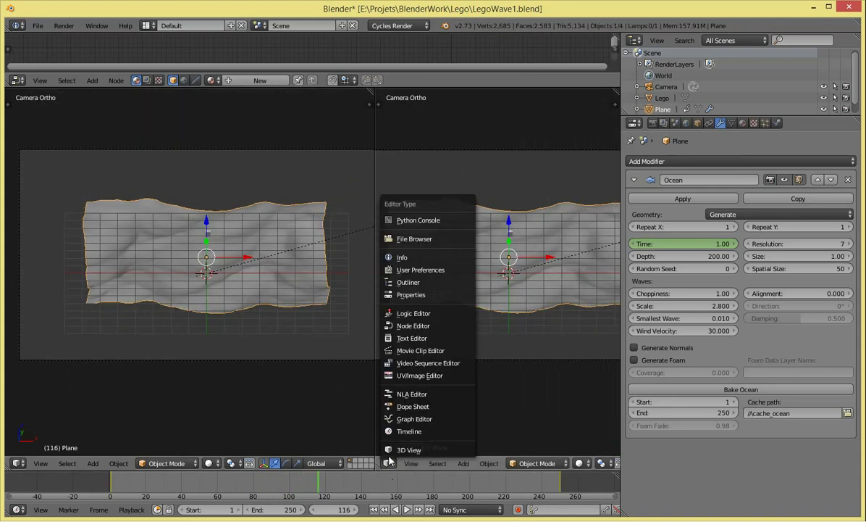
{"action": "left_click", "coordinate": [435, 419]}
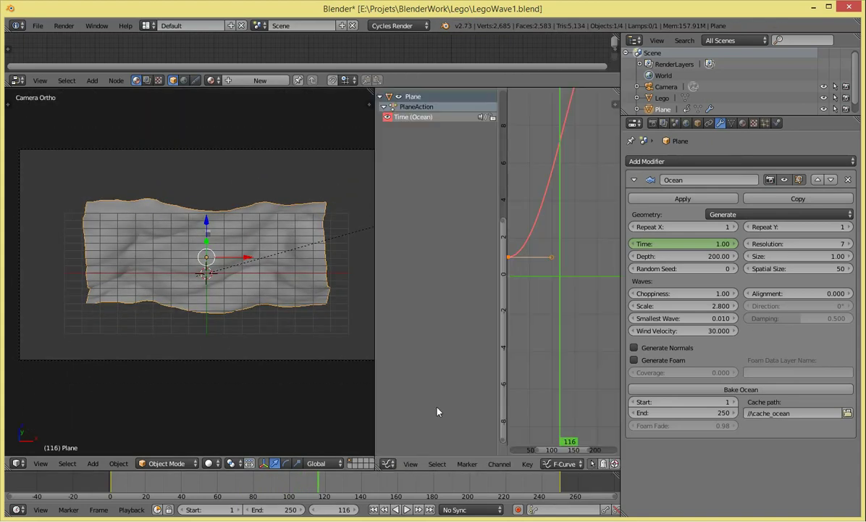
{"action": "key", "text": "Home"}
{"action": "left_click", "coordinate": [534, 295]}
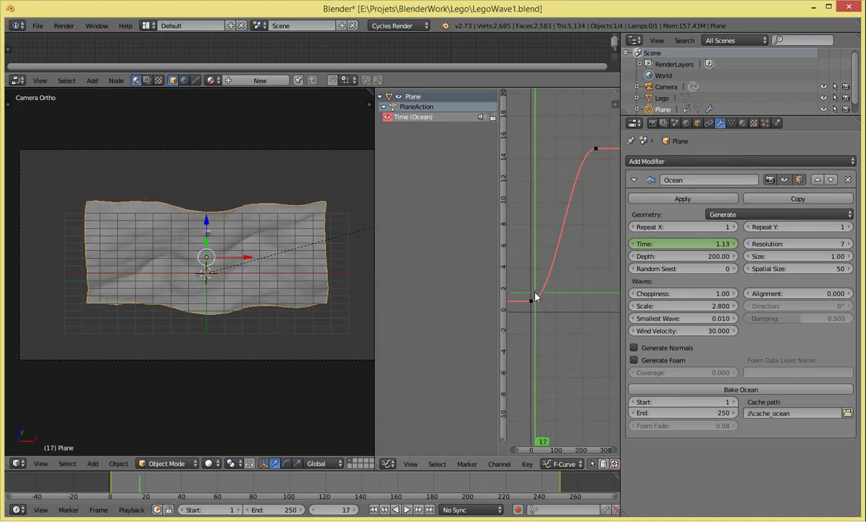
{"action": "mouse_move", "coordinate": [537, 303]}
{"action": "left_mouse_down"}
{"action": "mouse_move", "coordinate": [576, 297]}
{"action": "mouse_move", "coordinate": [584, 171]}
{"action": "mouse_move", "coordinate": [572, 166]}
{"action": "mouse_move", "coordinate": [590, 150]}
{"action": "mouse_move", "coordinate": [524, 265]}
{"action": "mouse_move", "coordinate": [547, 259]}
{"action": "left_mouse_up"}
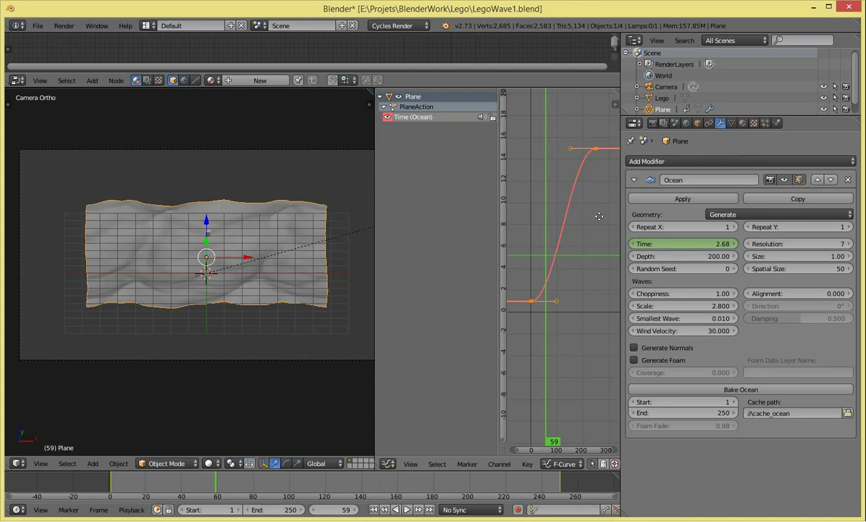
{"action": "middle_click_drag", "start_coordinate": [599, 216], "coordinate": [560, 232], "text": "ctrl"}
Step: Make the Time curve straight using vector handles
{"action": "key", "text": "t"}
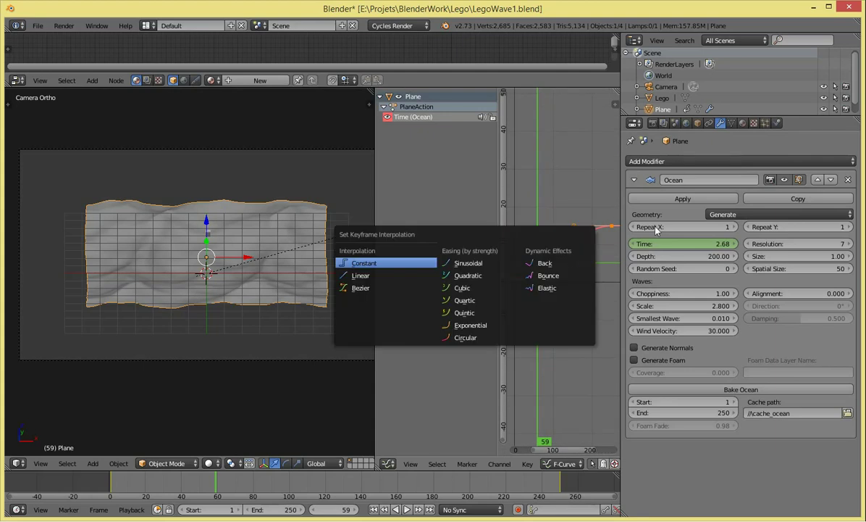
{"action": "key", "text": "Escape"}
{"action": "key", "text": "ctrl+Up"}
{"action": "scroll", "coordinate": [467, 252], "scroll_direction": "down", "scroll_amount": 2}
{"action": "key", "text": "v"}
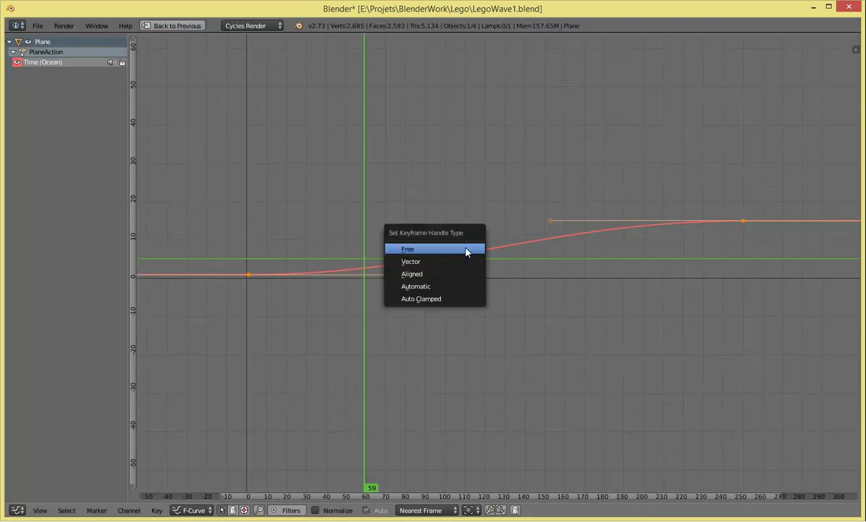
{"action": "left_click", "coordinate": [464, 265]}
{"action": "key", "text": "a"}
{"action": "mouse_move", "coordinate": [482, 265]}
{"action": "middle_mouse_down", "text": "ctrl"}
{"action": "mouse_move", "coordinate": [551, 259]}
{"action": "mouse_move", "coordinate": [538, 300]}
{"action": "mouse_move", "coordinate": [530, 225]}
{"action": "mouse_move", "coordinate": [505, 207]}
{"action": "middle_mouse_up", "text": "ctrl"}
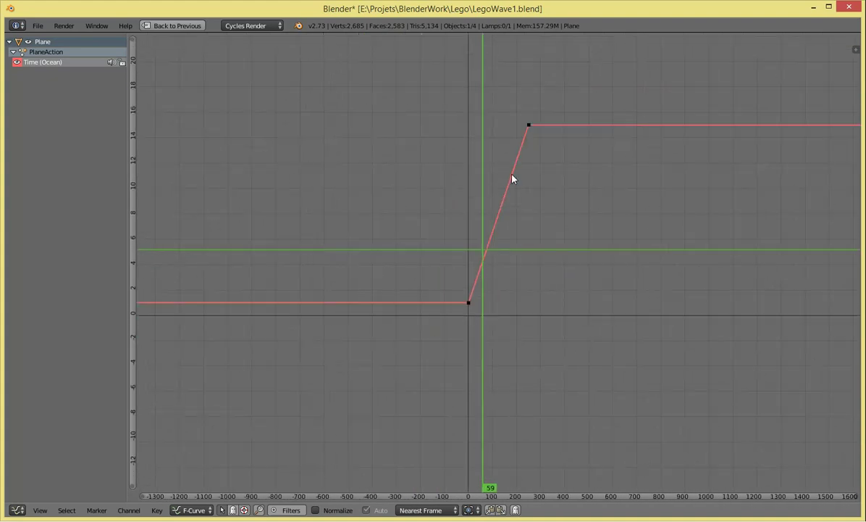
{"action": "key", "text": "ctrl+Up"}
Step: Play the animation from an early frame to preview the waves
{"action": "left_click", "coordinate": [140, 492]}
{"action": "key", "text": "alt+a"}
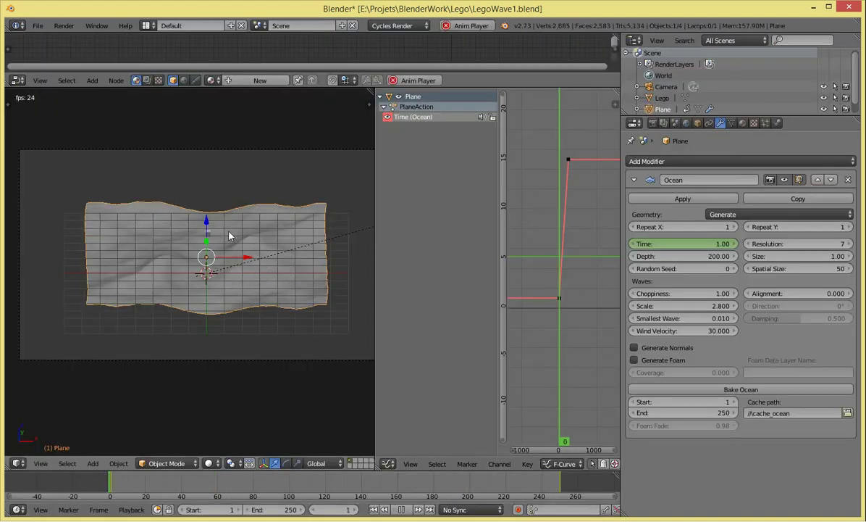
{"action": "scroll", "coordinate": [213, 215], "scroll_direction": "up", "scroll_amount": 3}
{"action": "scroll", "coordinate": [221, 278], "scroll_direction": "down", "scroll_amount": 2}
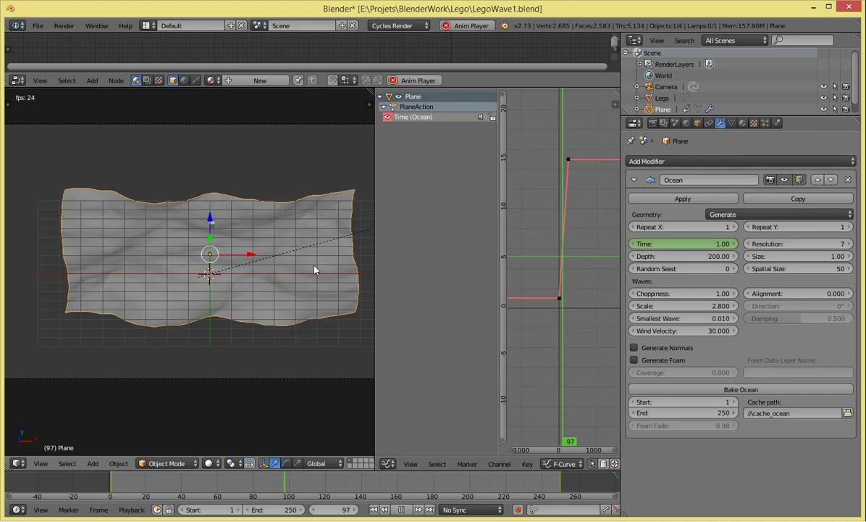
{"action": "key", "text": "alt+a"}
Step: Raise the end Time keyframe to 20.75 and replay from the first frame
{"action": "left_click", "coordinate": [559, 485]}
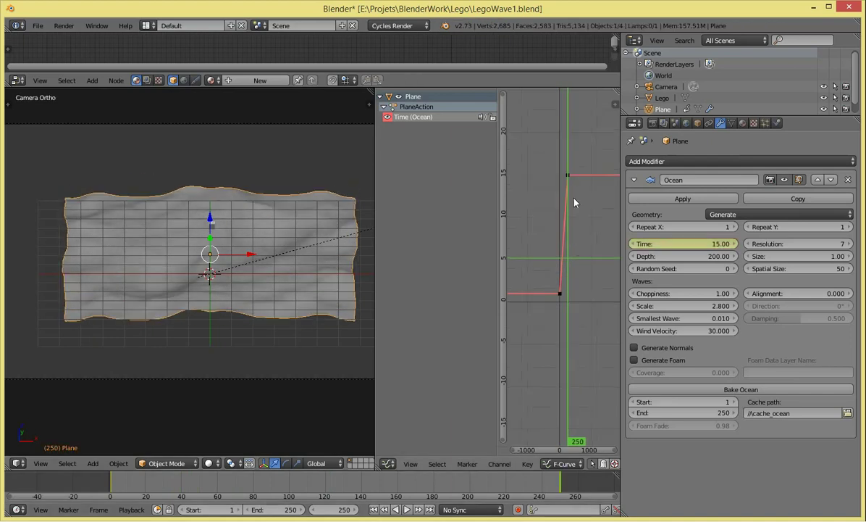
{"action": "key", "text": "g"}
{"action": "key", "text": "y"}
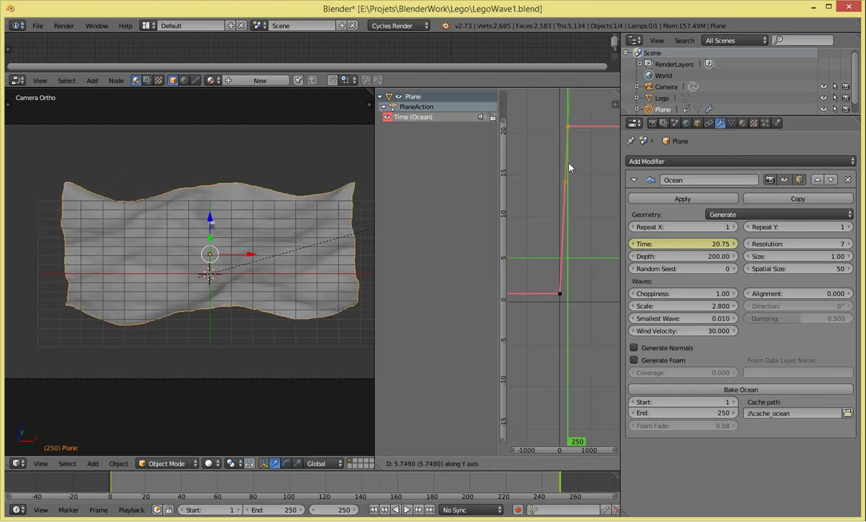
{"action": "left_click", "coordinate": [562, 136]}
{"action": "key", "text": "shift+Left"}
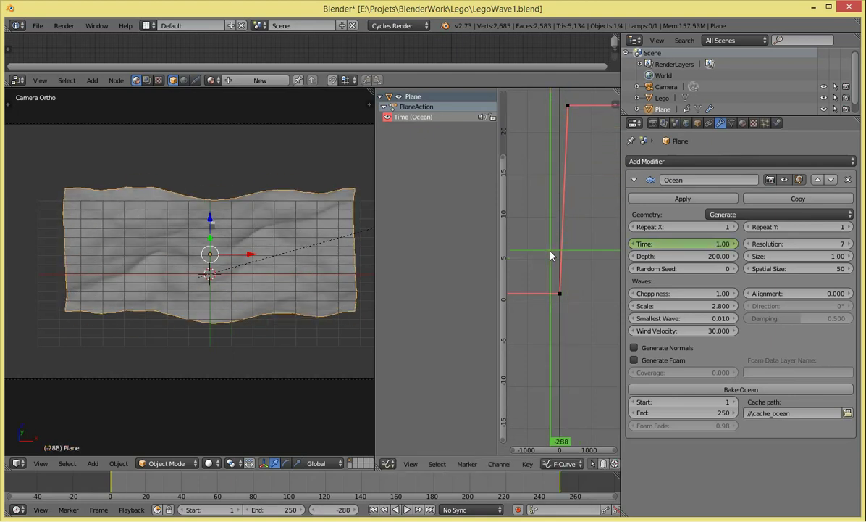
{"action": "key", "text": "alt+a"}
{"action": "key", "text": "KP_0"}
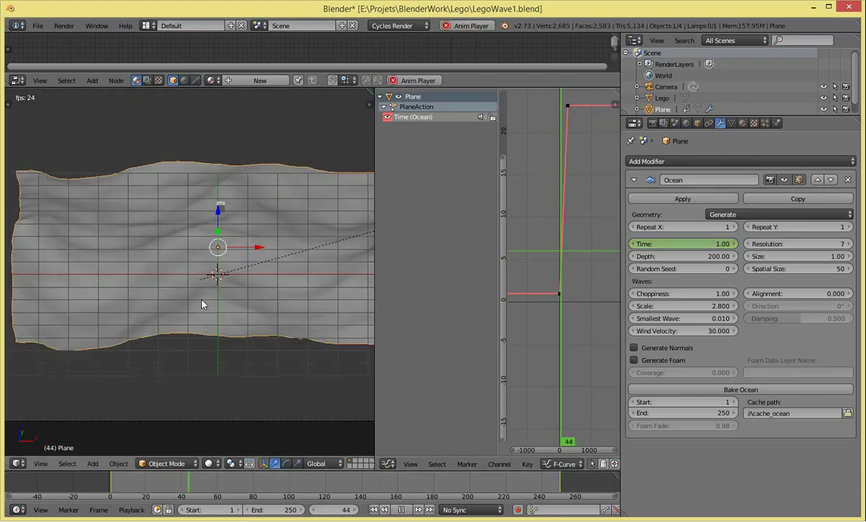
{"action": "key", "text": "alt+a"}
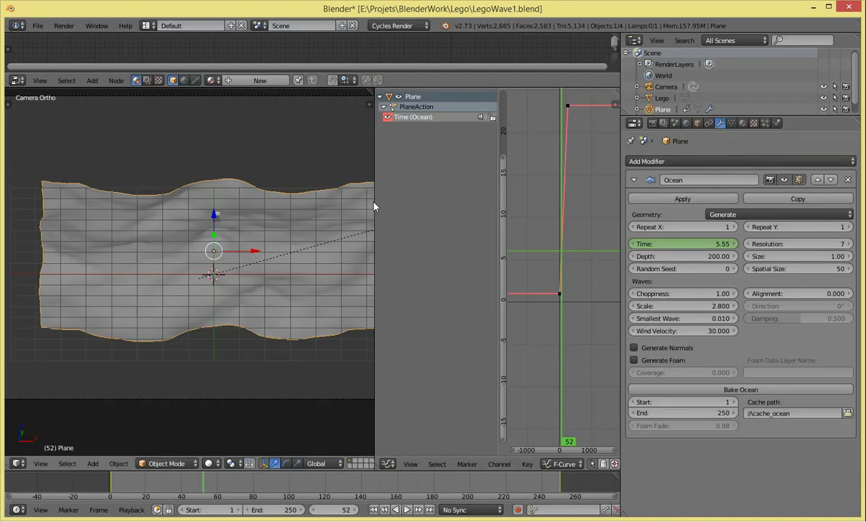
Step: Join the split areas into one 3D view and select the ocean plane
{"action": "right_click", "coordinate": [375, 189]}
{"action": "left_click", "coordinate": [348, 197]}
{"action": "left_click", "coordinate": [536, 248]}
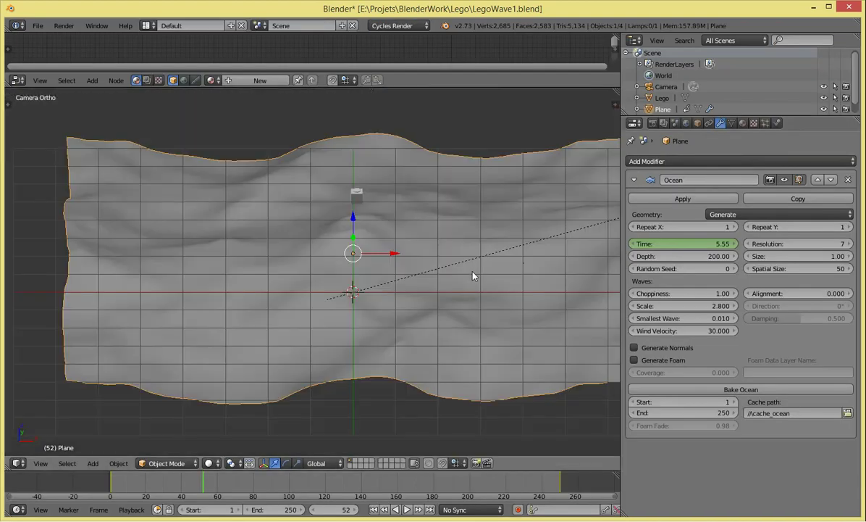
{"action": "scroll", "coordinate": [390, 290], "scroll_direction": "down", "scroll_amount": 5}
{"action": "mouse_move", "coordinate": [441, 252]}
{"action": "middle_mouse_down"}
{"action": "mouse_move", "coordinate": [391, 289]}
{"action": "mouse_move", "coordinate": [525, 351]}
{"action": "middle_mouse_up"}
{"action": "right_click", "coordinate": [524, 351]}
{"action": "scroll", "coordinate": [351, 295], "scroll_direction": "down", "scroll_amount": 3}
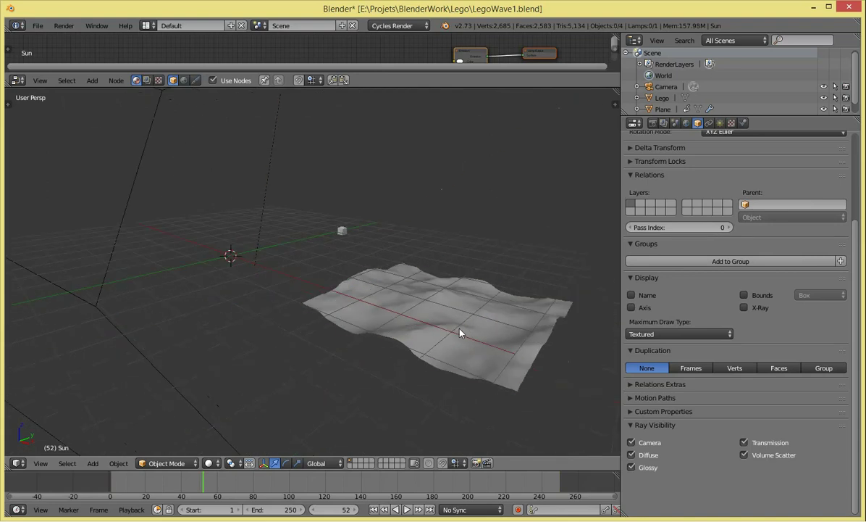
{"action": "right_click", "coordinate": [460, 330]}
{"action": "left_click", "coordinate": [721, 124]}
Step: Add a Remesh modifier set to Blocks mode with Octree Depth 7
{"action": "left_click", "coordinate": [724, 160]}
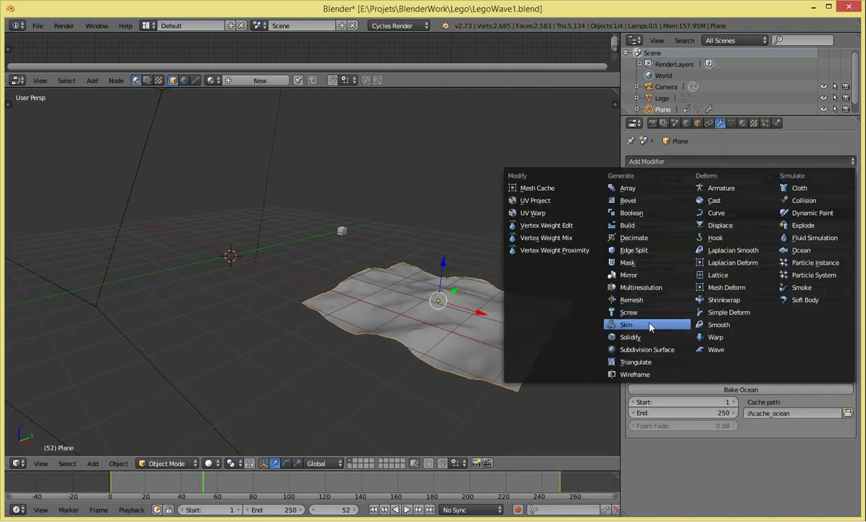
{"action": "left_click", "coordinate": [608, 300]}
{"action": "scroll", "coordinate": [328, 273], "scroll_direction": "up", "scroll_amount": 1}
{"action": "scroll", "coordinate": [781, 451], "scroll_direction": "down", "scroll_amount": 2}
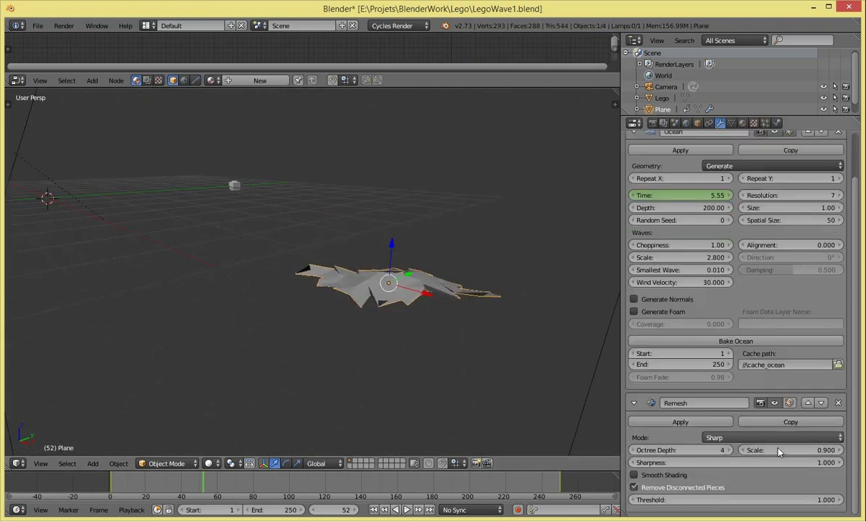
{"action": "left_click", "coordinate": [742, 436]}
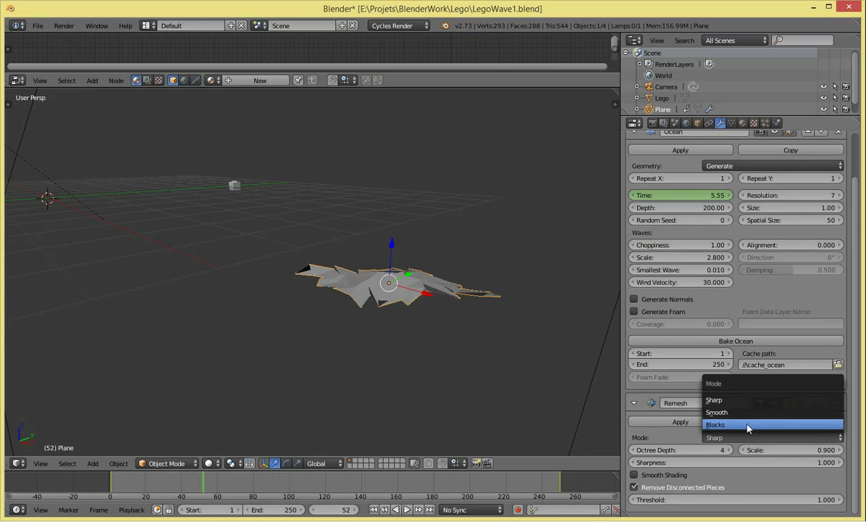
{"action": "left_click", "coordinate": [748, 425]}
{"action": "left_click", "coordinate": [721, 450]}
{"action": "type", "text": "7"}
{"action": "key", "text": "Return"}
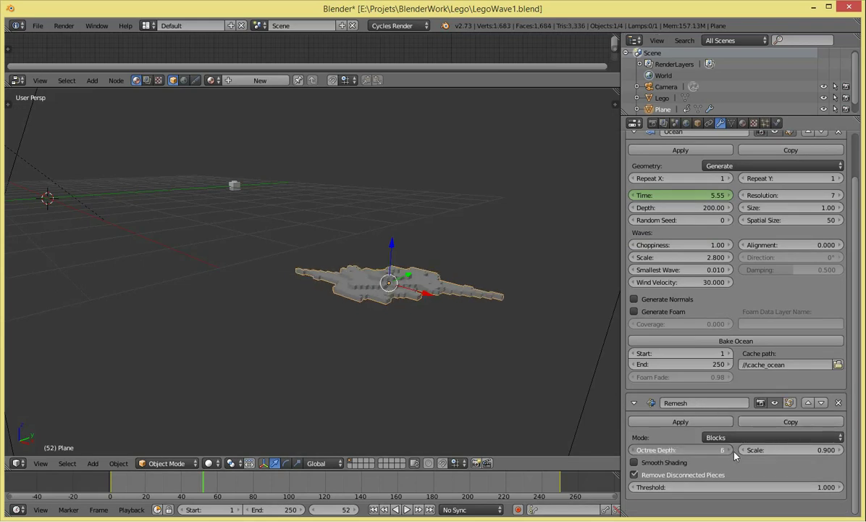
Step: Play back the blocky waves and collapse the Ocean modifier panel
{"action": "mouse_move", "coordinate": [619, 449]}
{"action": "middle_mouse_down"}
{"action": "mouse_move", "coordinate": [444, 392]}
{"action": "mouse_move", "coordinate": [219, 373]}
{"action": "mouse_move", "coordinate": [460, 425]}
{"action": "mouse_move", "coordinate": [341, 294]}
{"action": "mouse_move", "coordinate": [393, 257]}
{"action": "middle_mouse_up"}
{"action": "scroll", "coordinate": [382, 276], "scroll_direction": "up", "scroll_amount": 3}
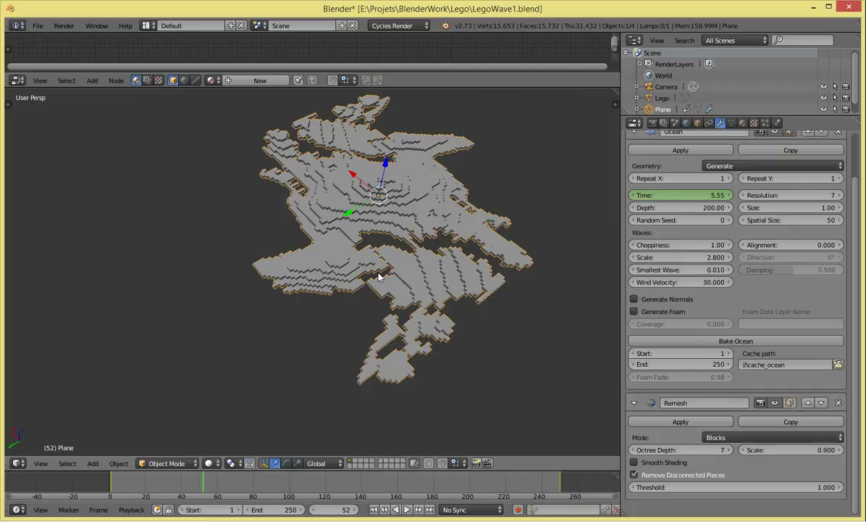
{"action": "key", "text": "super"}
{"action": "key", "text": "super"}
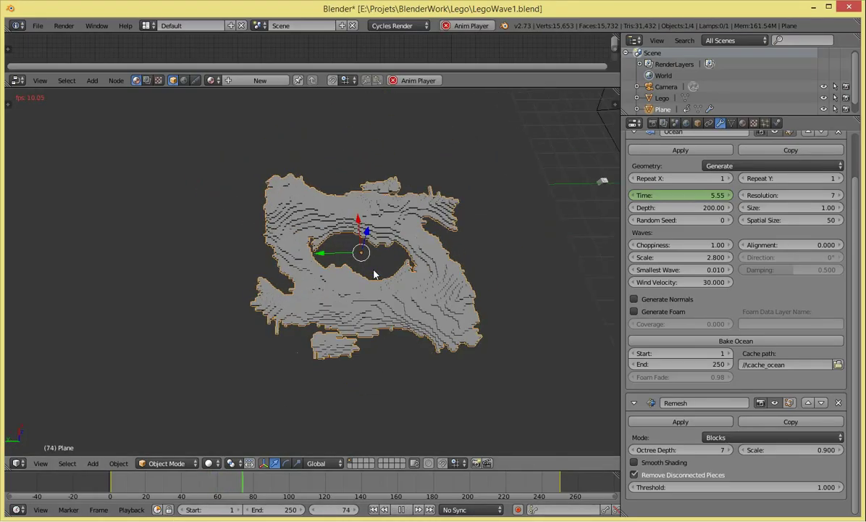
{"action": "key", "text": "alt+a"}
{"action": "middle_click_drag", "start_coordinate": [320, 308], "coordinate": [282, 288]}
{"action": "scroll", "coordinate": [375, 215], "scroll_direction": "up", "scroll_amount": 3}
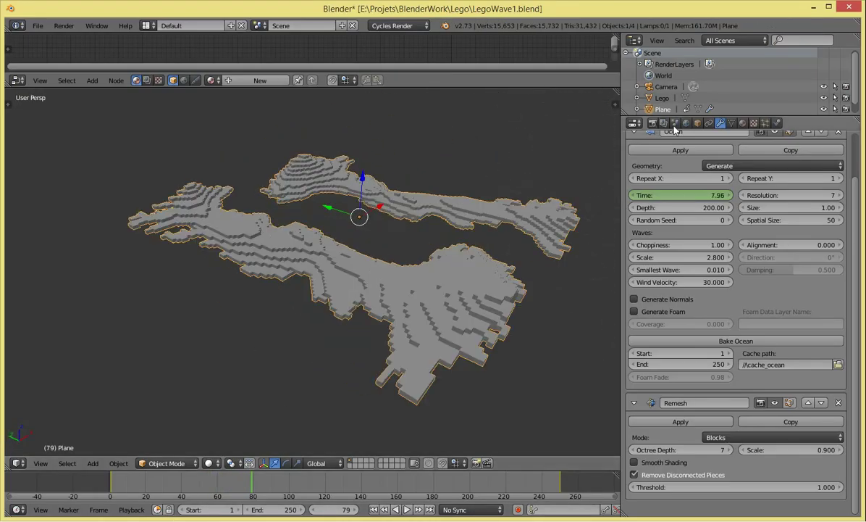
{"action": "scroll", "coordinate": [720, 159], "scroll_direction": "up", "scroll_amount": 3}
{"action": "left_click", "coordinate": [635, 180]}
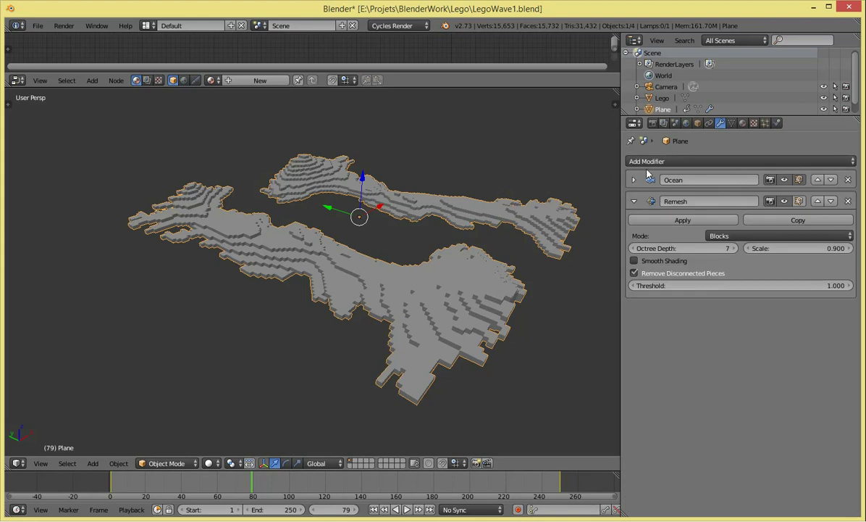
Step: Add a Solidify modifier and test it at different positions in the stack
{"action": "left_click", "coordinate": [657, 162]}
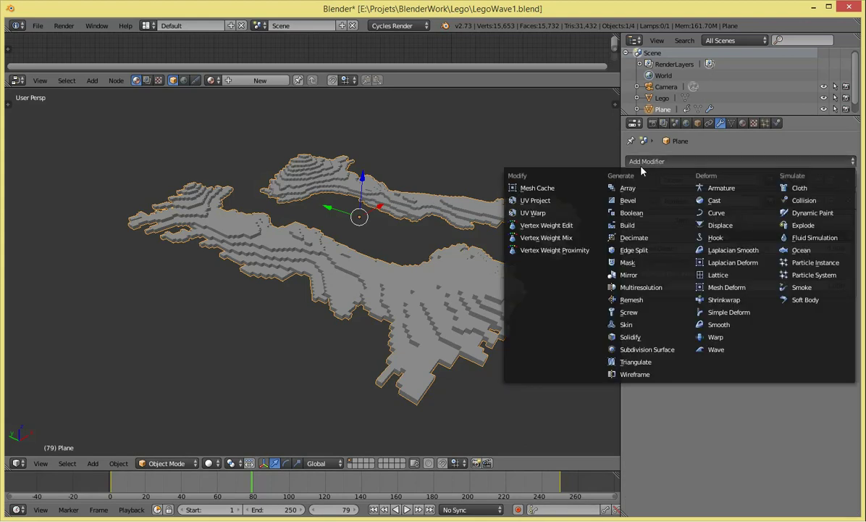
{"action": "left_click", "coordinate": [657, 341]}
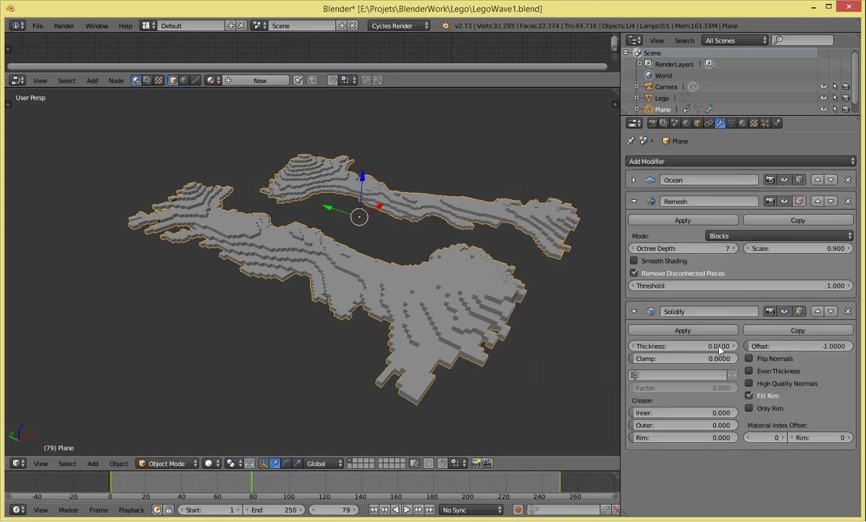
{"action": "left_click", "coordinate": [818, 312]}
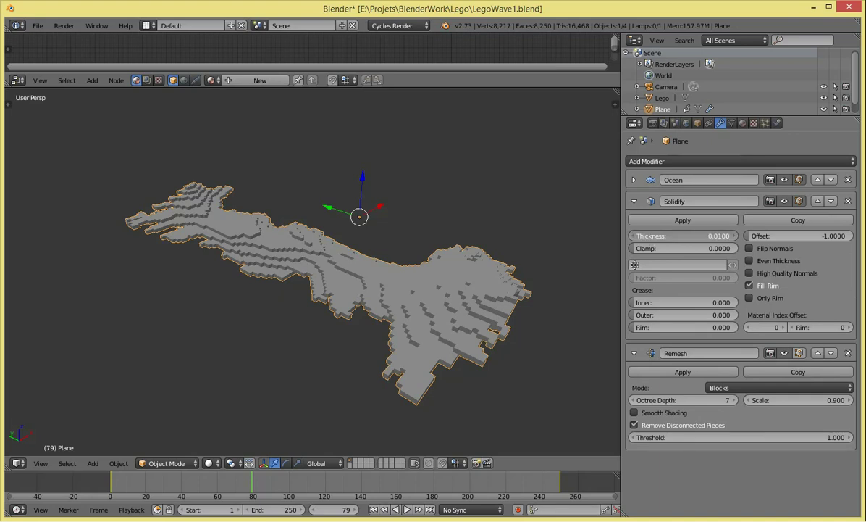
{"action": "mouse_move", "coordinate": [681, 235]}
{"action": "left_mouse_down"}
{"action": "mouse_move", "coordinate": [718, 235]}
{"action": "mouse_move", "coordinate": [699, 235]}
{"action": "left_mouse_up"}
{"action": "left_click", "coordinate": [818, 201]}
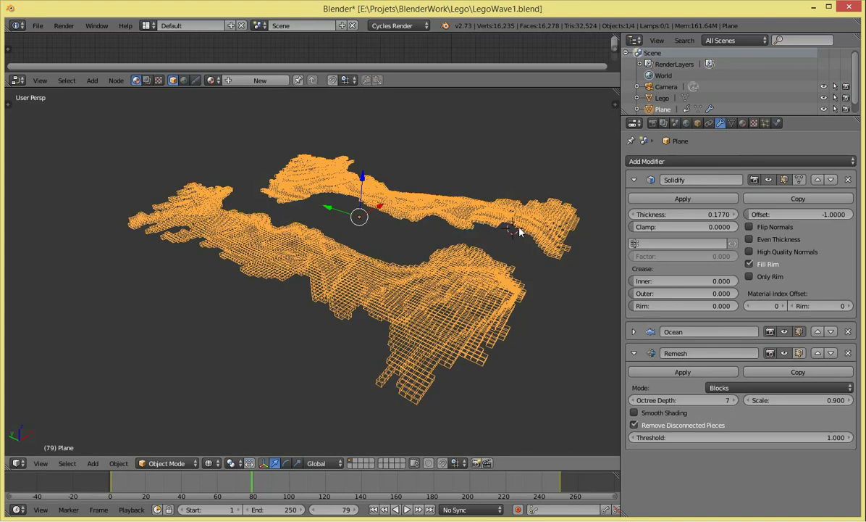
{"action": "key", "text": "alt+a"}
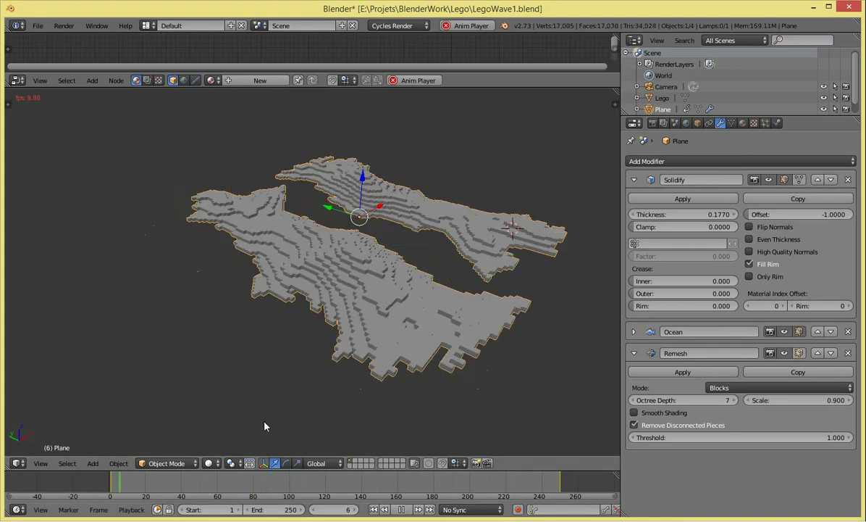
{"action": "key", "text": "alt+a"}
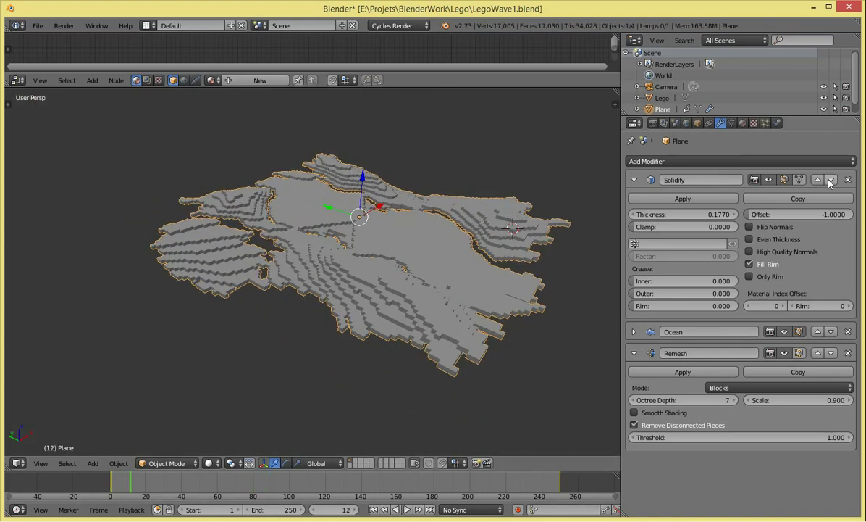
Step: Place Solidify directly below Ocean and set its Thickness to -0.1600
{"action": "left_click", "coordinate": [832, 179]}
{"action": "key", "text": "alt+a"}
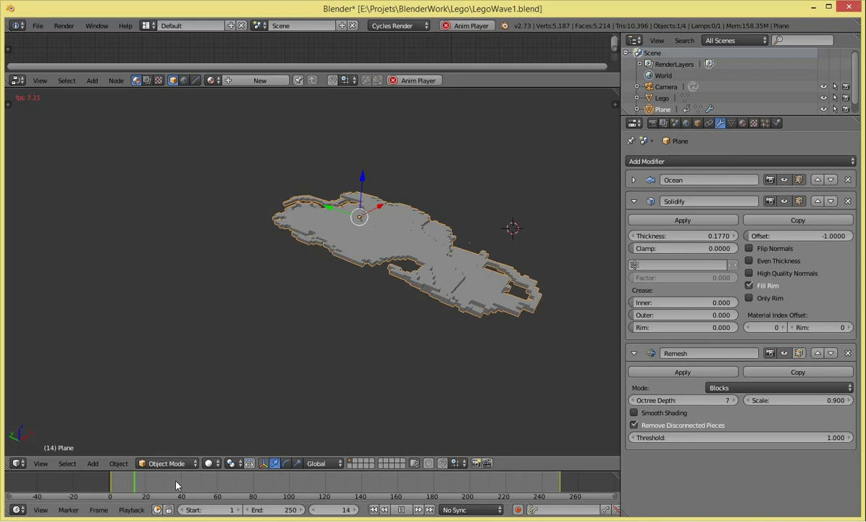
{"action": "key", "text": "alt+a"}
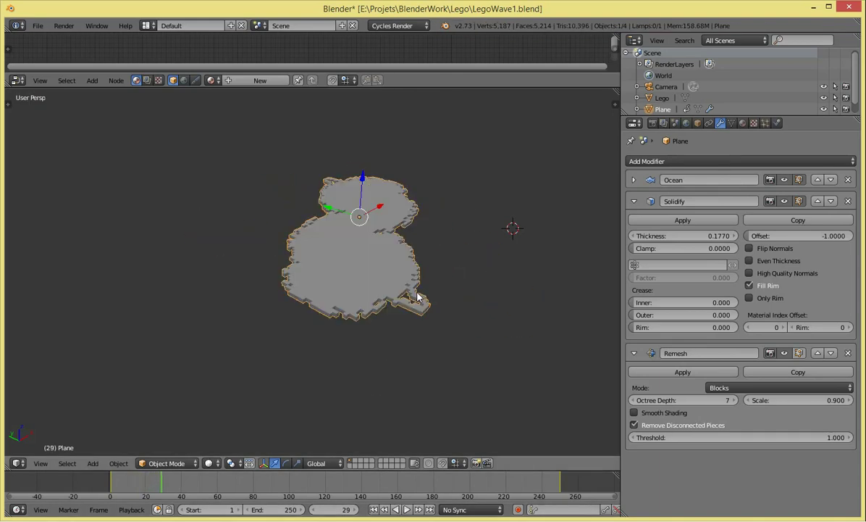
{"action": "scroll", "coordinate": [507, 289], "scroll_direction": "up", "scroll_amount": 3}
{"action": "mouse_move", "coordinate": [688, 235]}
{"action": "left_mouse_down"}
{"action": "mouse_move", "coordinate": [717, 236]}
{"action": "mouse_move", "coordinate": [694, 235]}
{"action": "left_mouse_up"}
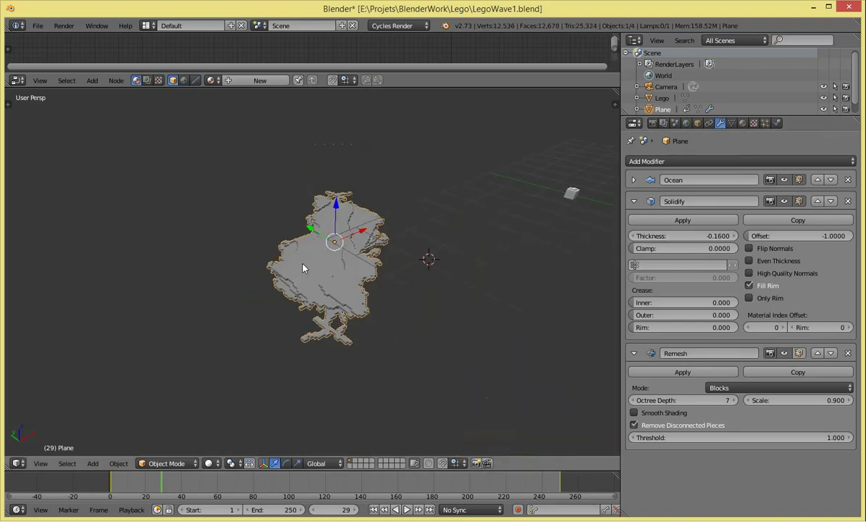
{"action": "left_click", "coordinate": [327, 301]}
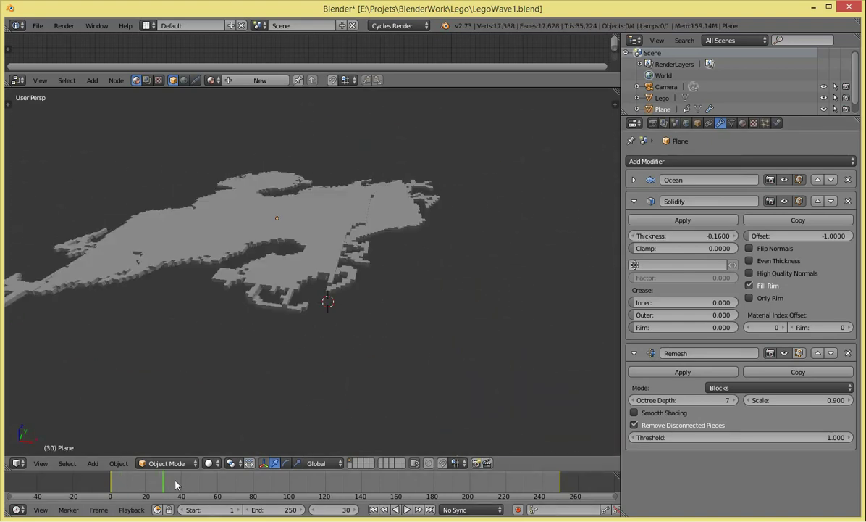
{"action": "mouse_move", "coordinate": [456, 252]}
{"action": "middle_mouse_down"}
{"action": "mouse_move", "coordinate": [491, 255]}
{"action": "mouse_move", "coordinate": [513, 270]}
{"action": "middle_mouse_up"}
{"action": "right_click", "coordinate": [465, 303]}
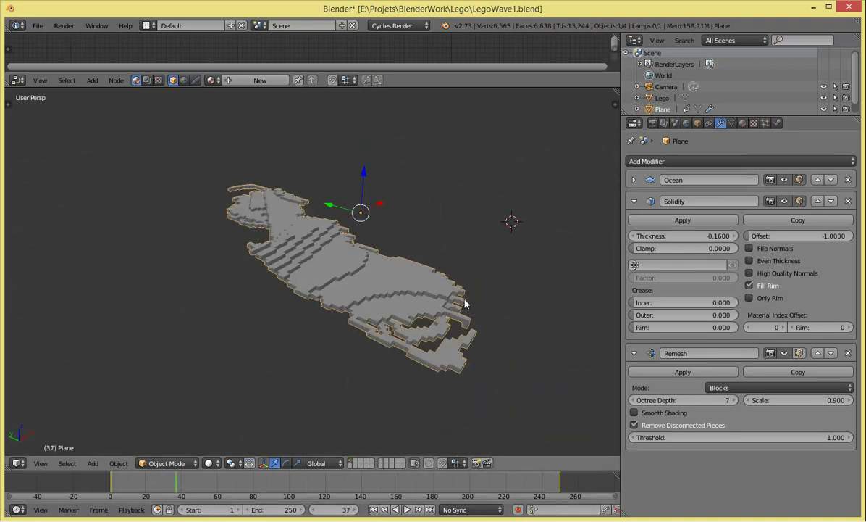
Step: Hide Remesh, raise Solidify thickness to 3.483, and preview the animation on the smooth surface
{"action": "left_click", "coordinate": [785, 354]}
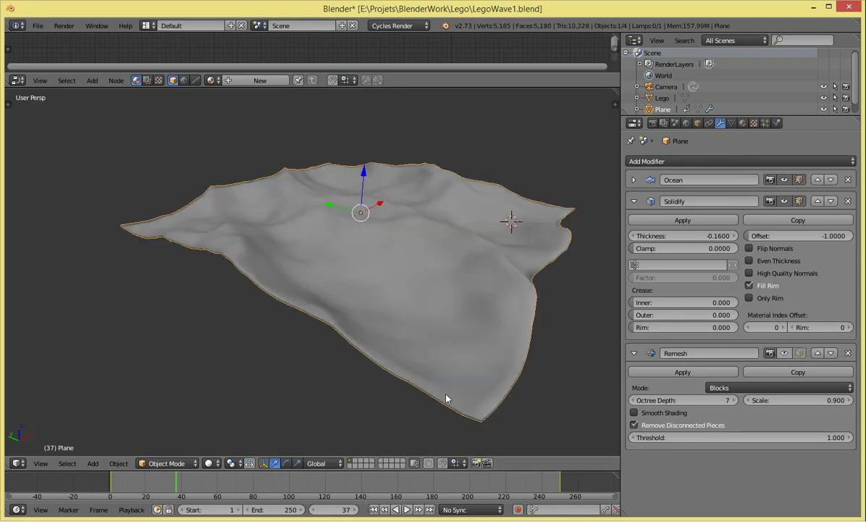
{"action": "middle_click_drag", "start_coordinate": [447, 399], "coordinate": [400, 371]}
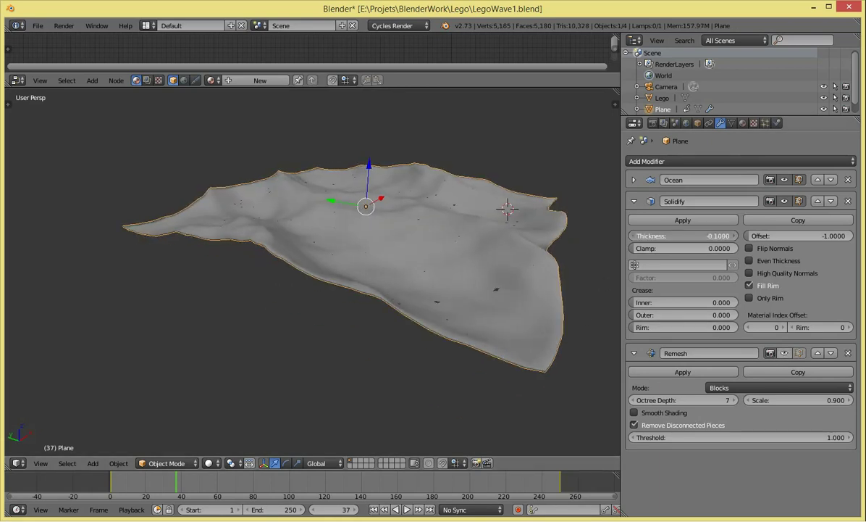
{"action": "left_click_drag", "start_coordinate": [681, 235], "coordinate": [629, 248]}
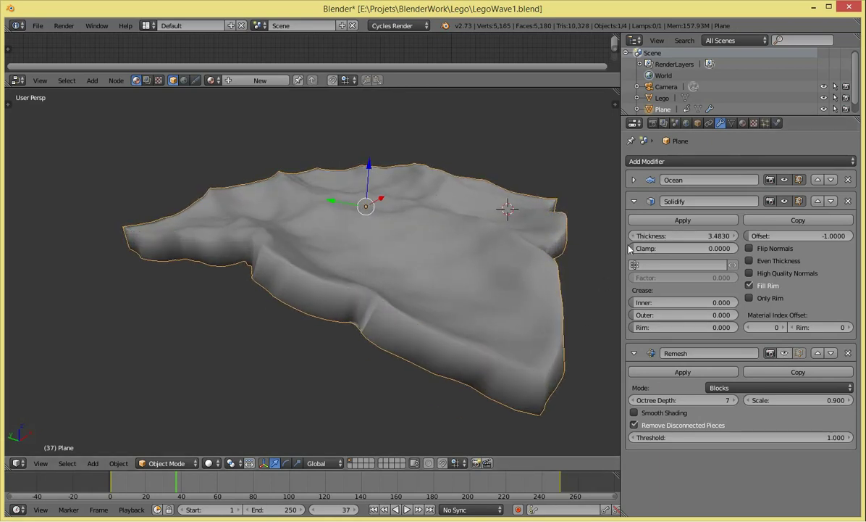
{"action": "key", "text": "alt+a"}
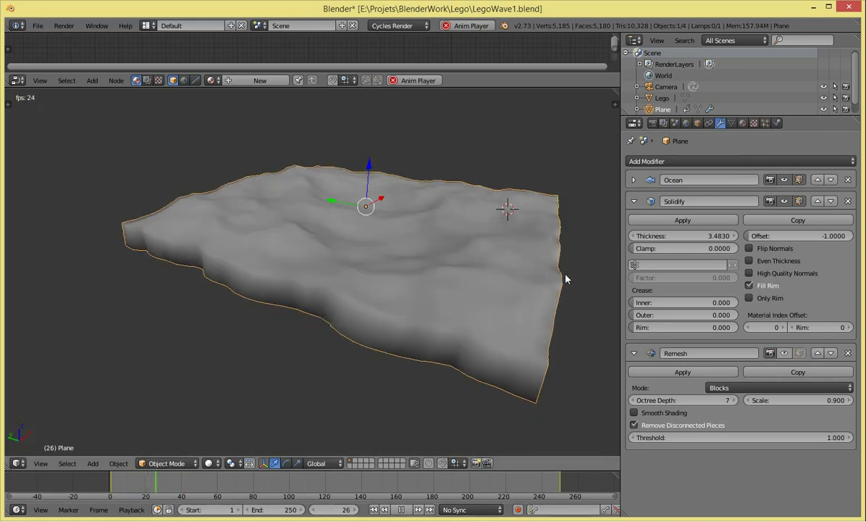
{"action": "middle_click_drag", "start_coordinate": [565, 276], "coordinate": [525, 288]}
{"action": "key", "text": "alt+a"}
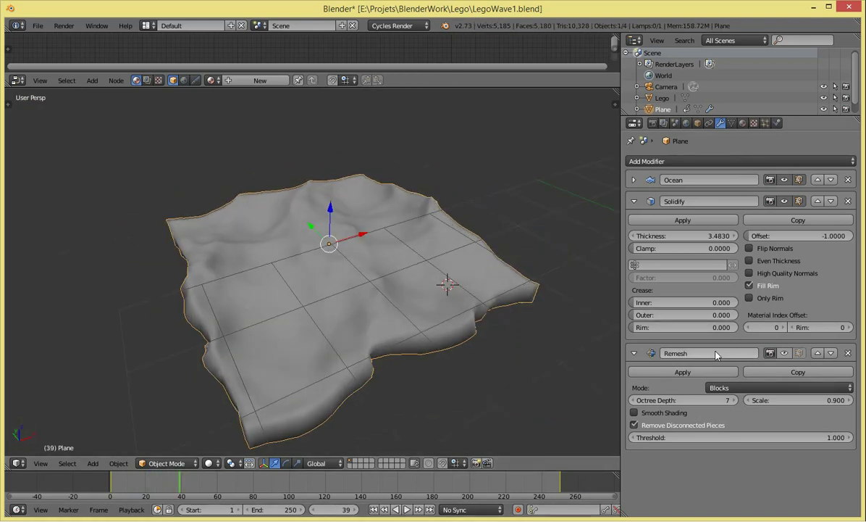
Step: Turn Remesh back on and play the animation to view the thick blocky slab
{"action": "left_click", "coordinate": [785, 353]}
{"action": "middle_click_drag", "start_coordinate": [359, 311], "coordinate": [313, 354]}
{"action": "key", "text": "a"}
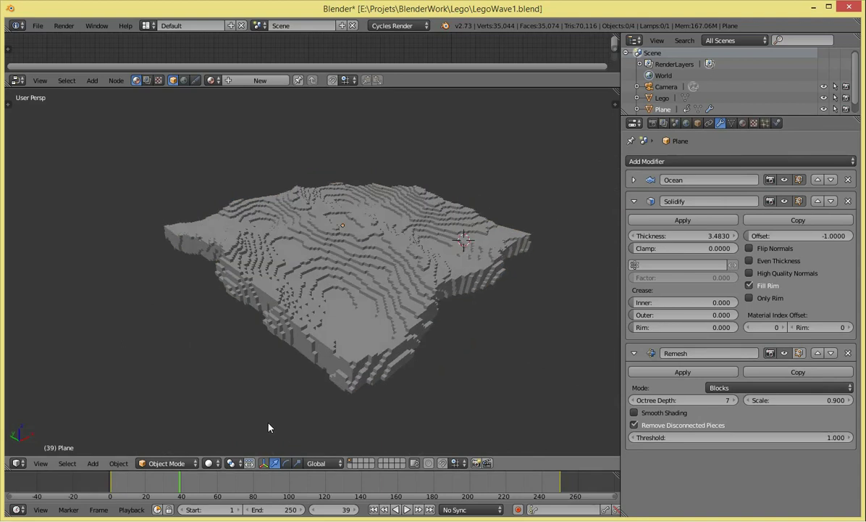
{"action": "key", "text": "alt+a"}
{"action": "middle_click_drag", "start_coordinate": [217, 405], "coordinate": [327, 410]}
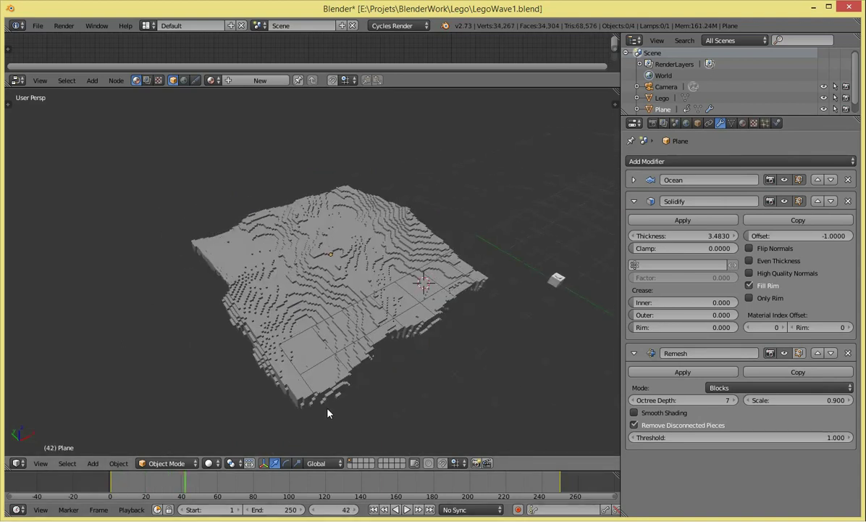
{"action": "middle_click_drag", "start_coordinate": [319, 340], "coordinate": [335, 304]}
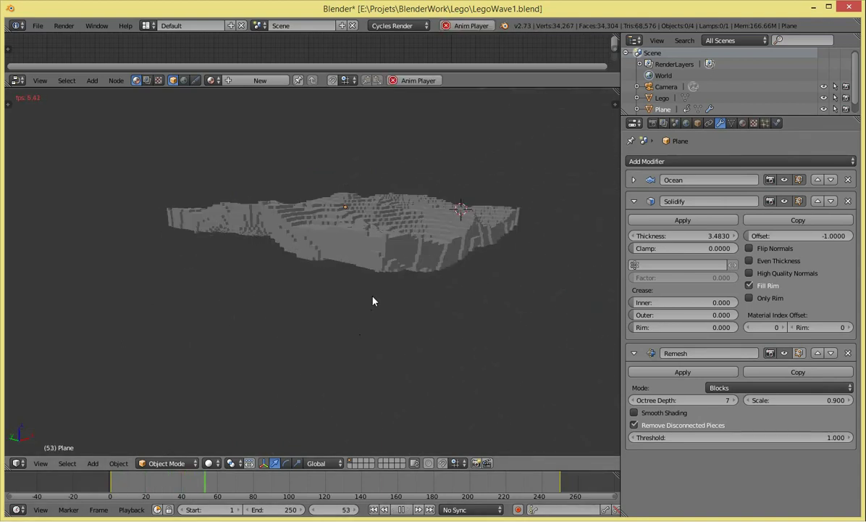
{"action": "key", "text": "alt+a"}
Step: Compare the ocean with Remesh hidden and shown once more, leaving Remesh enabled
{"action": "right_click", "coordinate": [391, 257]}
{"action": "left_click", "coordinate": [785, 353]}
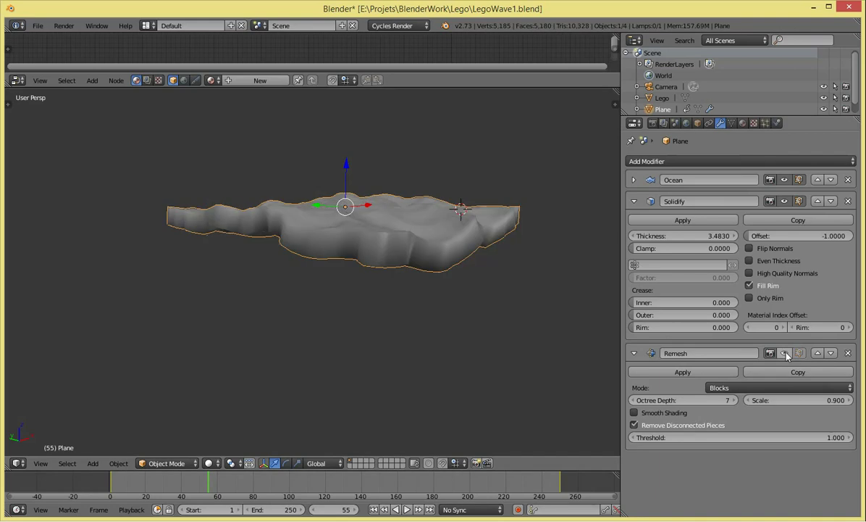
{"action": "middle_click_drag", "start_coordinate": [406, 174], "coordinate": [382, 208]}
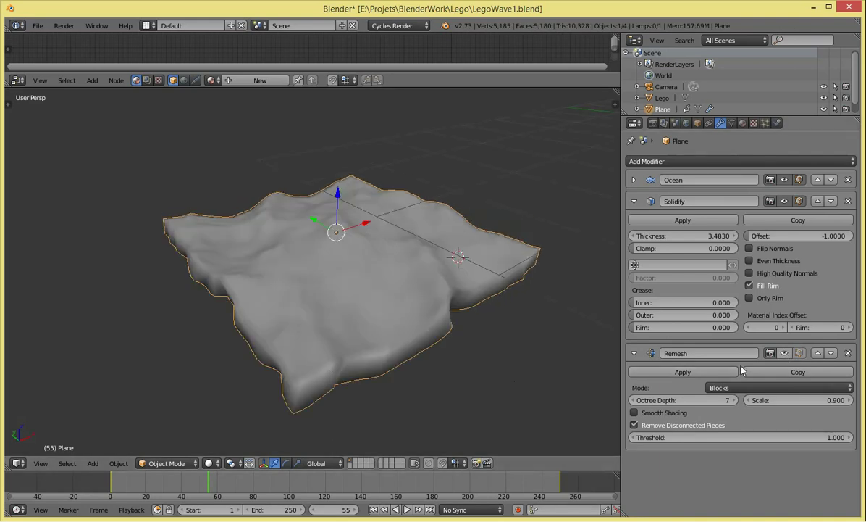
{"action": "left_click", "coordinate": [786, 353]}
{"action": "key", "text": "a"}
{"action": "mouse_move", "coordinate": [387, 251]}
{"action": "middle_mouse_down"}
{"action": "mouse_move", "coordinate": [364, 257]}
{"action": "mouse_move", "coordinate": [382, 226]}
{"action": "mouse_move", "coordinate": [406, 235]}
{"action": "mouse_move", "coordinate": [399, 284]}
{"action": "middle_mouse_up"}
{"action": "right_click", "coordinate": [382, 225]}
{"action": "key", "text": "KP_7"}
{"action": "key", "text": "KP_5"}
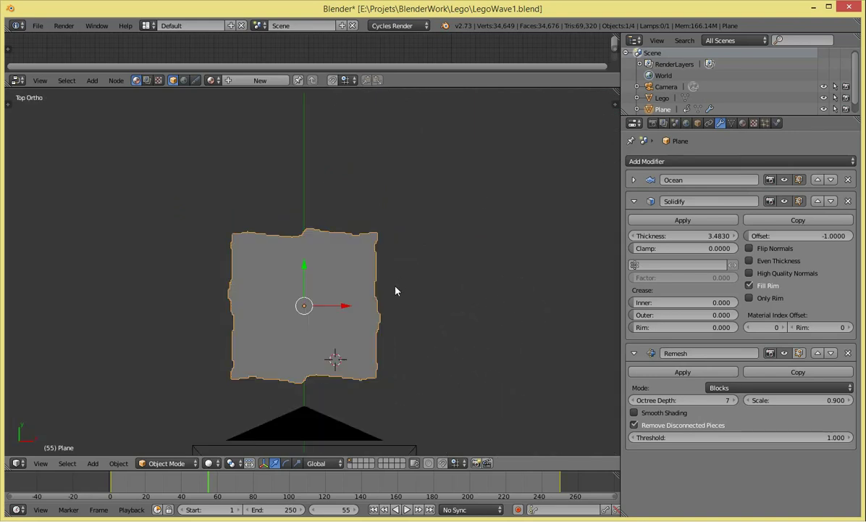
{"action": "scroll", "coordinate": [391, 254], "scroll_direction": "up", "scroll_amount": 10}
{"action": "scroll", "coordinate": [392, 250], "scroll_direction": "down", "scroll_amount": 5}
{"action": "scroll", "coordinate": [372, 284], "scroll_direction": "down", "scroll_amount": 4}
{"action": "scroll", "coordinate": [354, 251], "scroll_direction": "up", "scroll_amount": 4}
{"action": "middle_click_drag", "start_coordinate": [354, 251], "coordinate": [325, 271]}
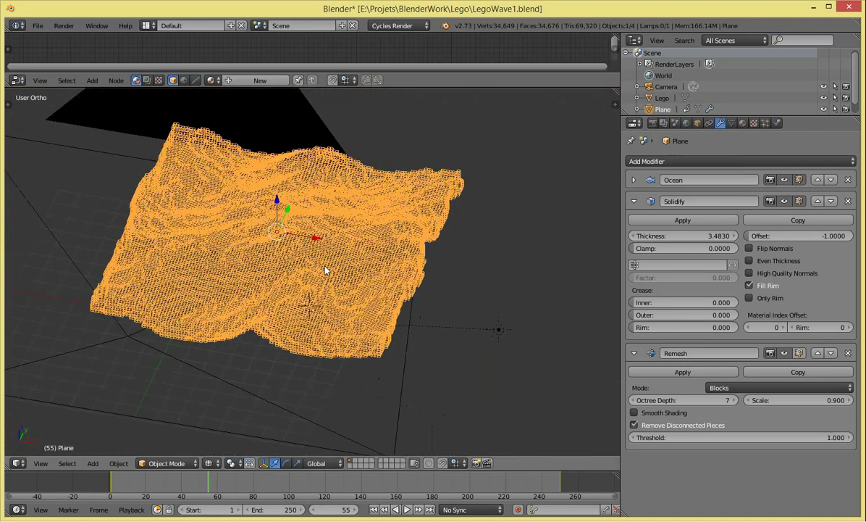
{"action": "key", "text": "z"}
{"action": "scroll", "coordinate": [357, 275], "scroll_direction": "down", "scroll_amount": 3}
{"action": "middle_click_drag", "start_coordinate": [378, 257], "coordinate": [375, 227]}
{"action": "key", "text": "a"}
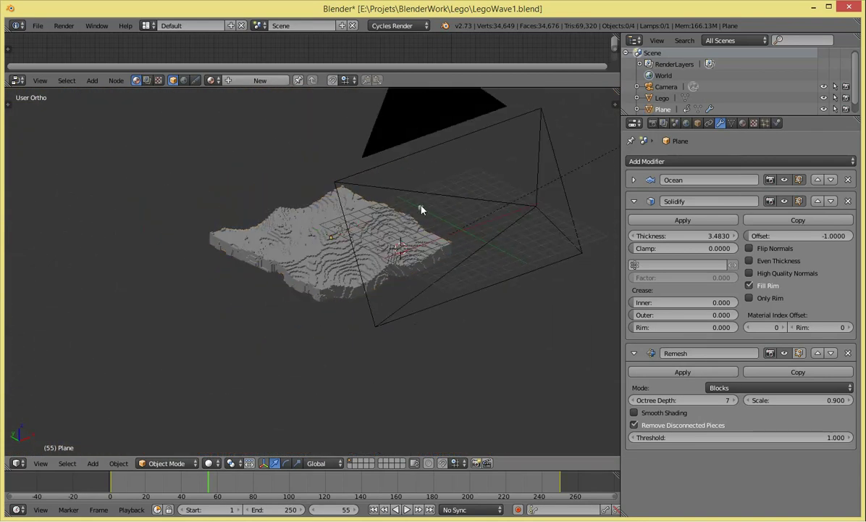
{"action": "right_click", "coordinate": [421, 209]}
{"action": "middle_click_drag", "start_coordinate": [460, 196], "coordinate": [393, 245]}
{"action": "key", "text": "KP_0"}
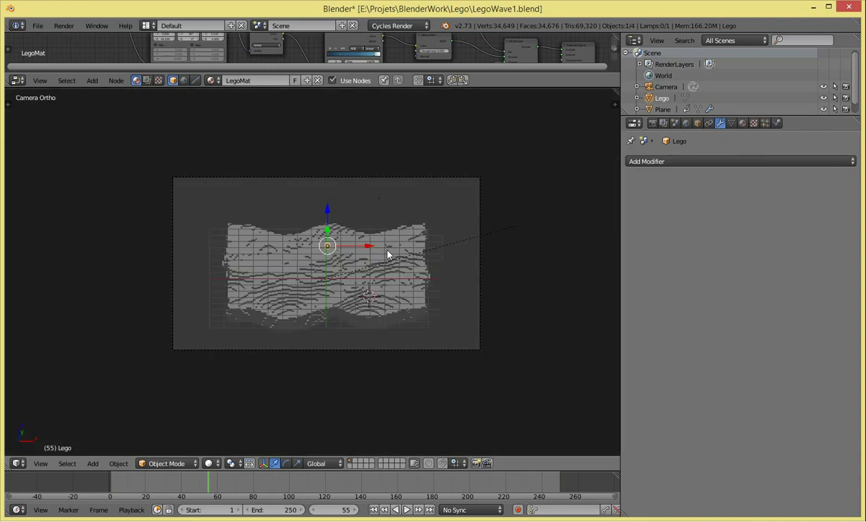
{"action": "key", "text": "Home"}
{"action": "key", "text": "shift+z"}
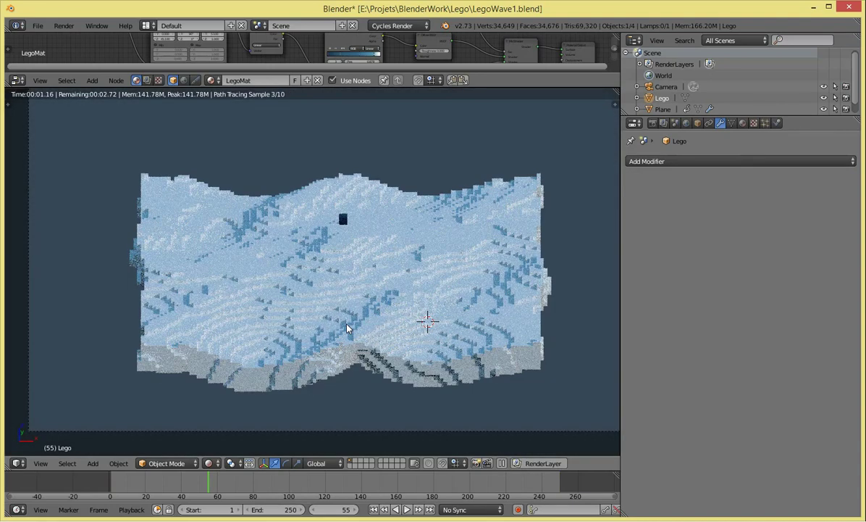
{"action": "key", "text": "shift+z"}
{"action": "scroll", "coordinate": [398, 284], "scroll_direction": "down", "scroll_amount": 2}
{"action": "mouse_move", "coordinate": [385, 283]}
{"action": "middle_mouse_down"}
{"action": "mouse_move", "coordinate": [333, 294]}
{"action": "mouse_move", "coordinate": [194, 358]}
{"action": "mouse_move", "coordinate": [323, 369]}
{"action": "mouse_move", "coordinate": [324, 259]}
{"action": "middle_mouse_up"}
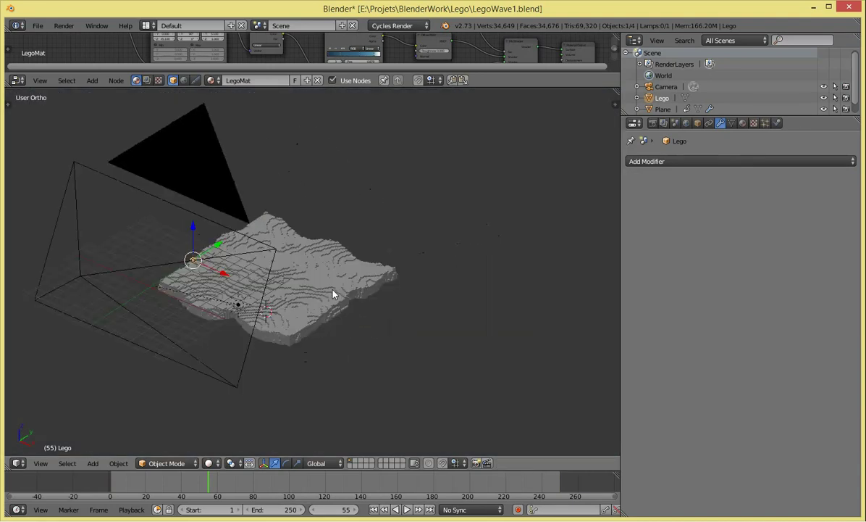
{"action": "scroll", "coordinate": [334, 294], "scroll_direction": "up", "scroll_amount": 2}
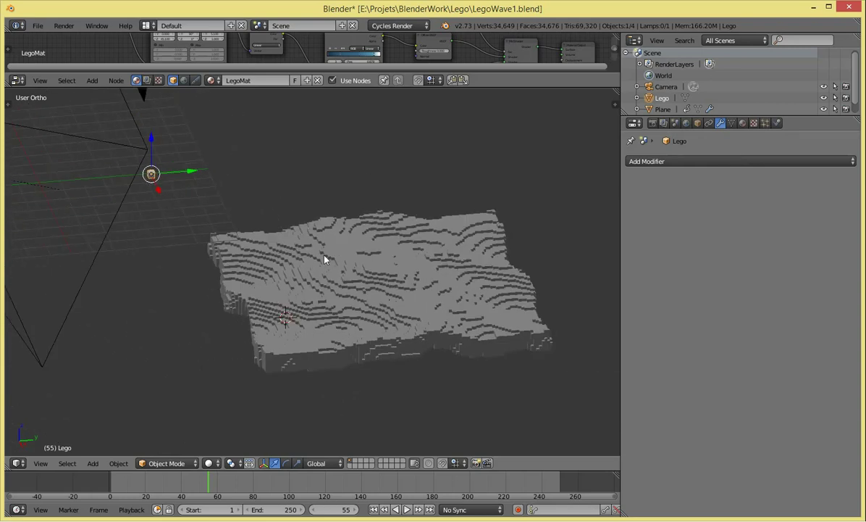
{"action": "right_click", "coordinate": [333, 282]}
{"action": "right_click", "coordinate": [153, 174]}
{"action": "right_click", "coordinate": [282, 251], "text": "shift"}
Step: Parent the Lego brick to the Plane and set the Plane's Duplication to Verts
{"action": "key", "text": "ctrl+p"}
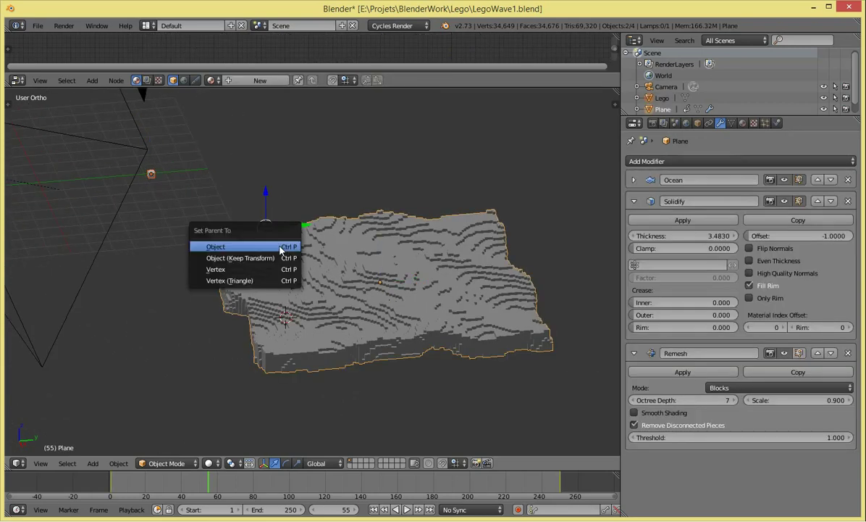
{"action": "left_click", "coordinate": [279, 249]}
{"action": "right_click", "coordinate": [401, 211]}
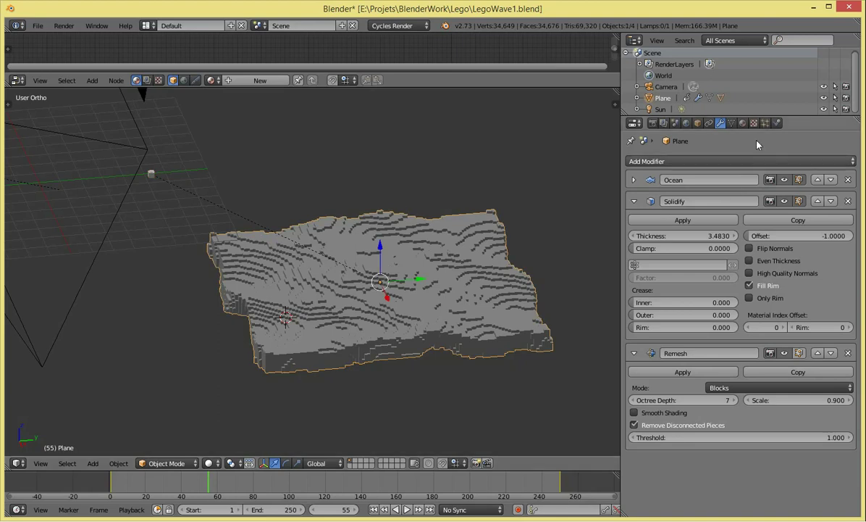
{"action": "left_click", "coordinate": [702, 124]}
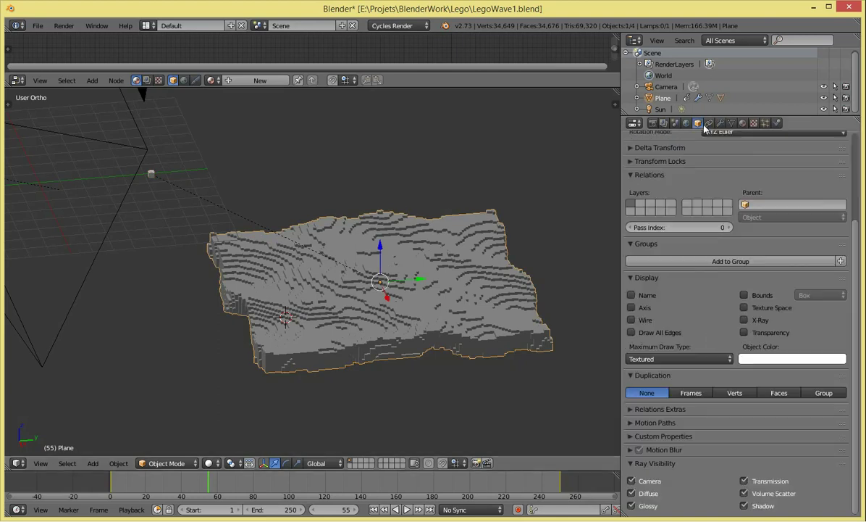
{"action": "left_click", "coordinate": [735, 393]}
{"action": "scroll", "coordinate": [247, 264], "scroll_direction": "down", "scroll_amount": 2}
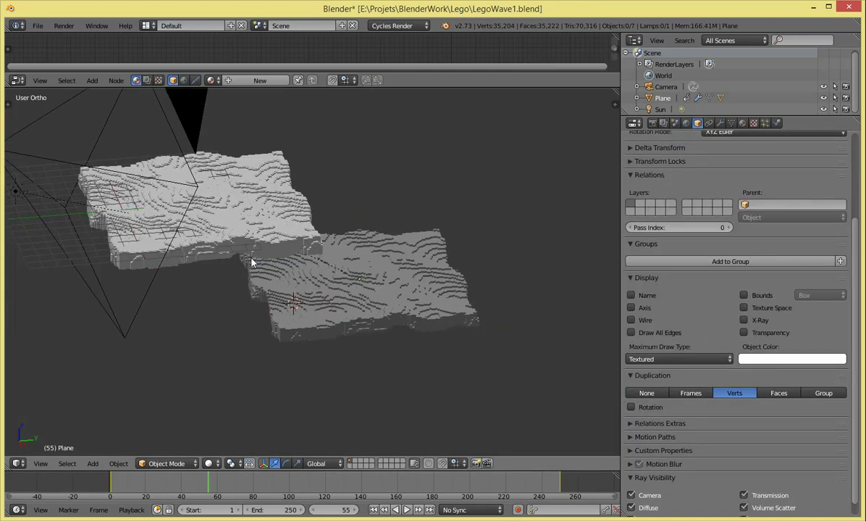
{"action": "right_click", "coordinate": [251, 259]}
Step: Look through the camera with rendered shading to see the blue brick wave
{"action": "key", "text": "KP_7"}
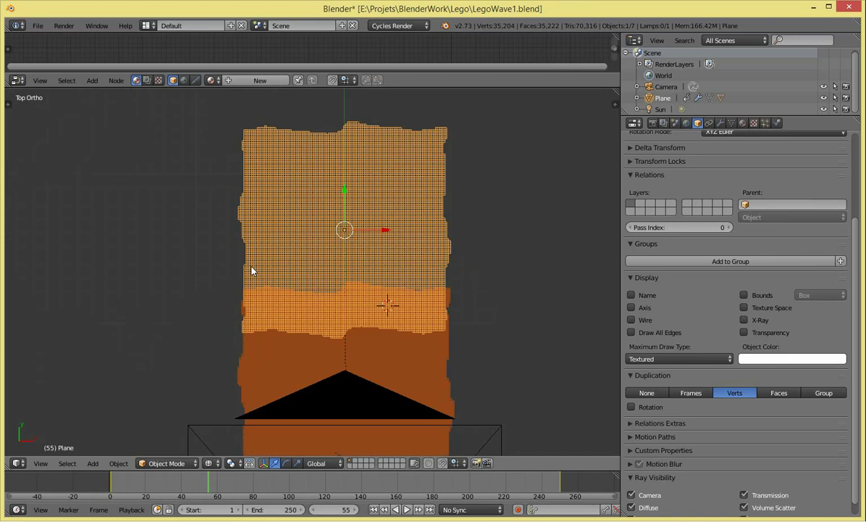
{"action": "key", "text": "a"}
{"action": "key", "text": "KP_0"}
{"action": "key", "text": "alt+z"}
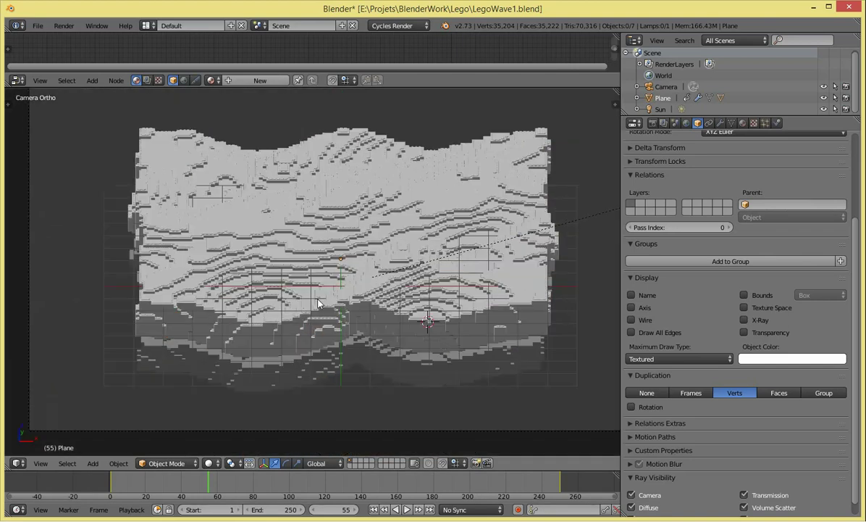
{"action": "key", "text": "shift+z"}
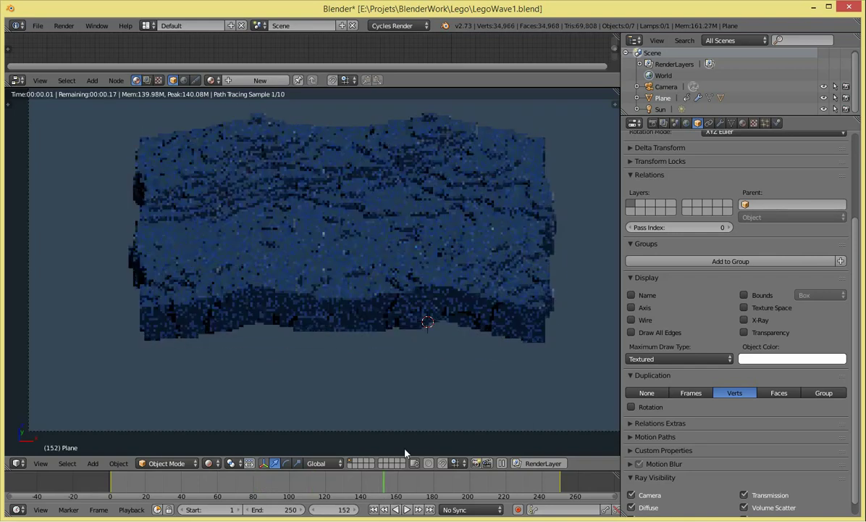
Step: In a Right Ortho wireframe view, select the wave meshes and raise them slightly
{"action": "key", "text": "shift+z"}
{"action": "key", "text": "KP_3"}
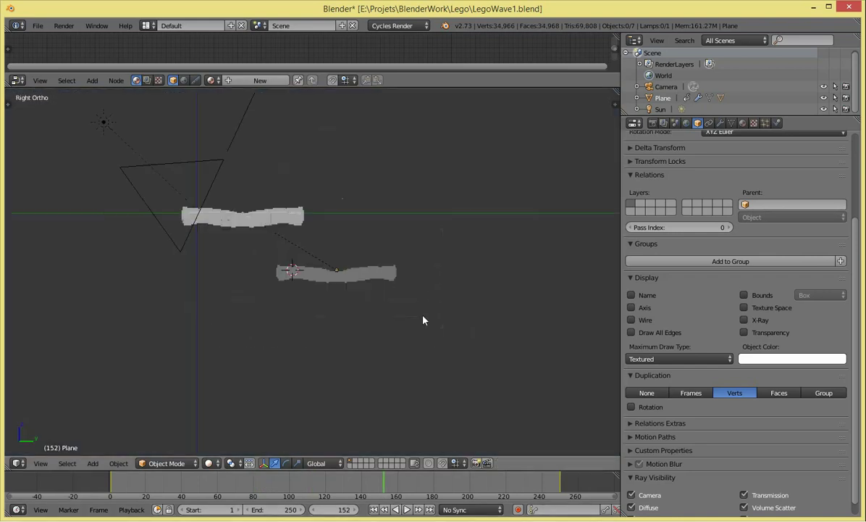
{"action": "key", "text": "z"}
{"action": "key", "text": "z"}
{"action": "scroll", "coordinate": [392, 313], "scroll_direction": "down", "scroll_amount": 4}
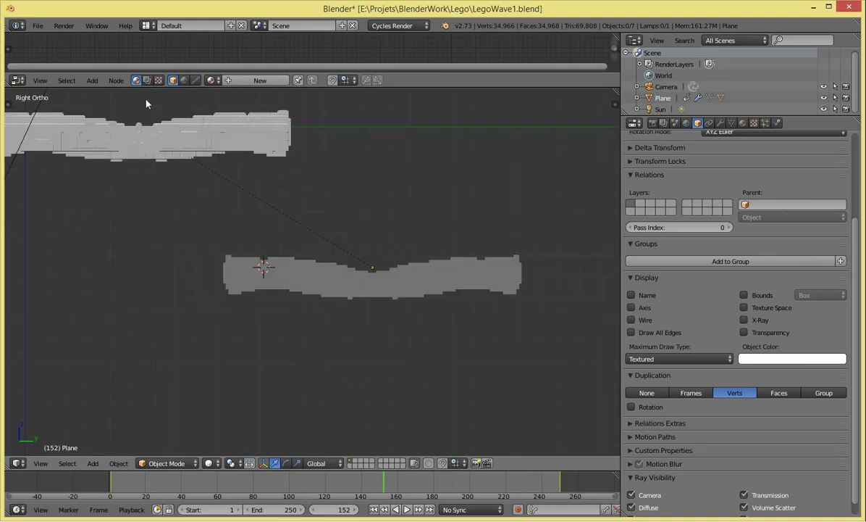
{"action": "middle_click_drag", "start_coordinate": [144, 145], "coordinate": [265, 256], "text": "shift"}
{"action": "scroll", "coordinate": [248, 239], "scroll_direction": "up", "scroll_amount": 4}
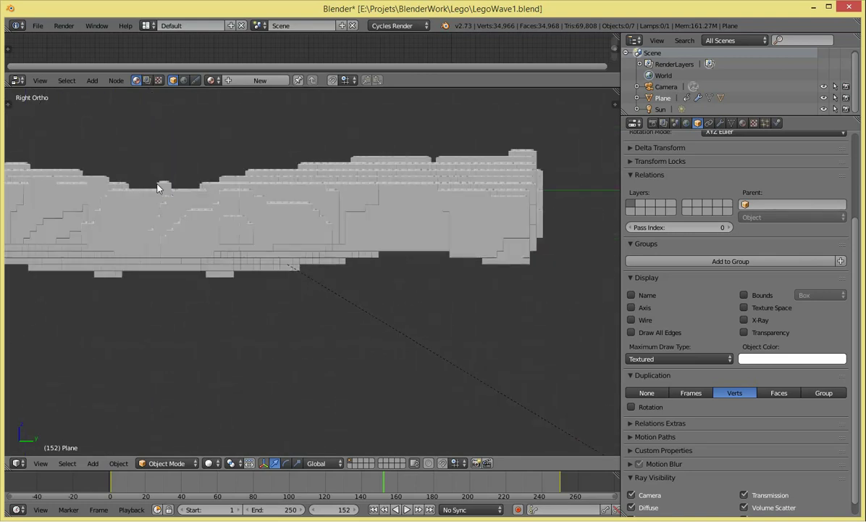
{"action": "key", "text": "z"}
{"action": "right_click", "coordinate": [206, 242]}
{"action": "scroll", "coordinate": [217, 259], "scroll_direction": "down", "scroll_amount": 1}
{"action": "scroll", "coordinate": [220, 276], "scroll_direction": "down", "scroll_amount": 2}
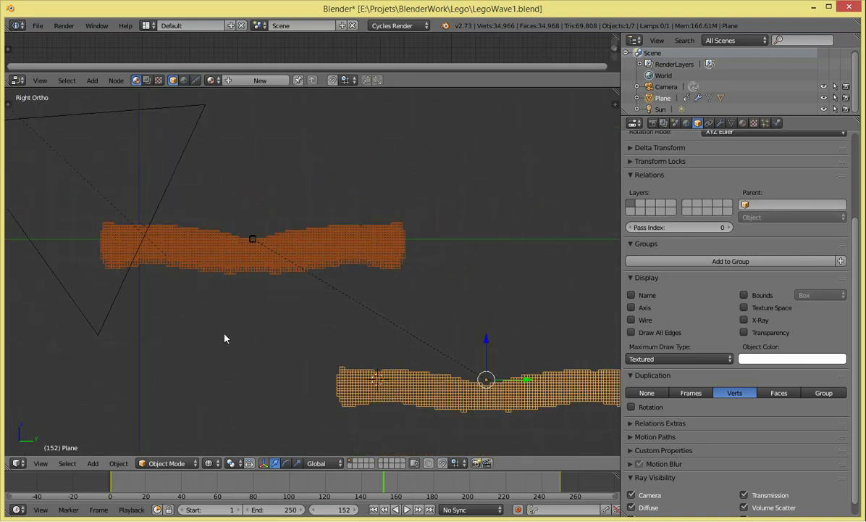
{"action": "key", "text": "g"}
{"action": "left_click", "coordinate": [236, 281]}
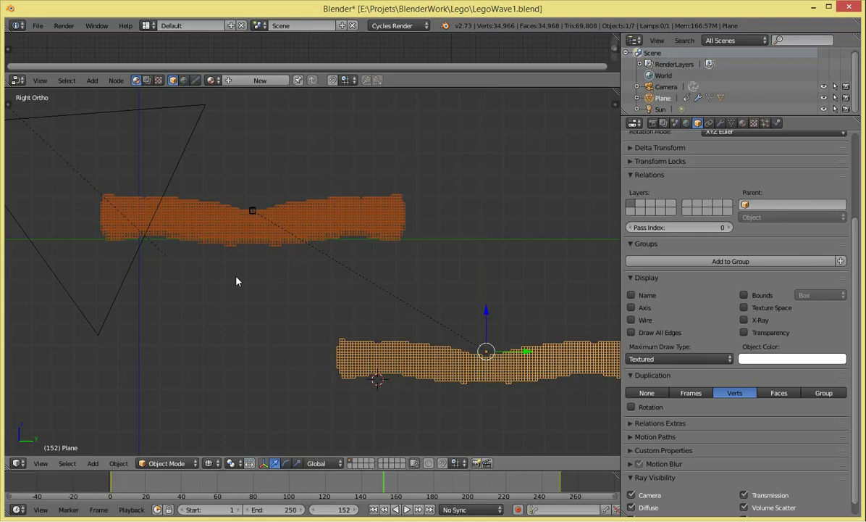
Step: Check the raised wave through the camera in rendered shading
{"action": "key", "text": "KP_0"}
{"action": "key", "text": "z"}
{"action": "key", "text": "shift+z"}
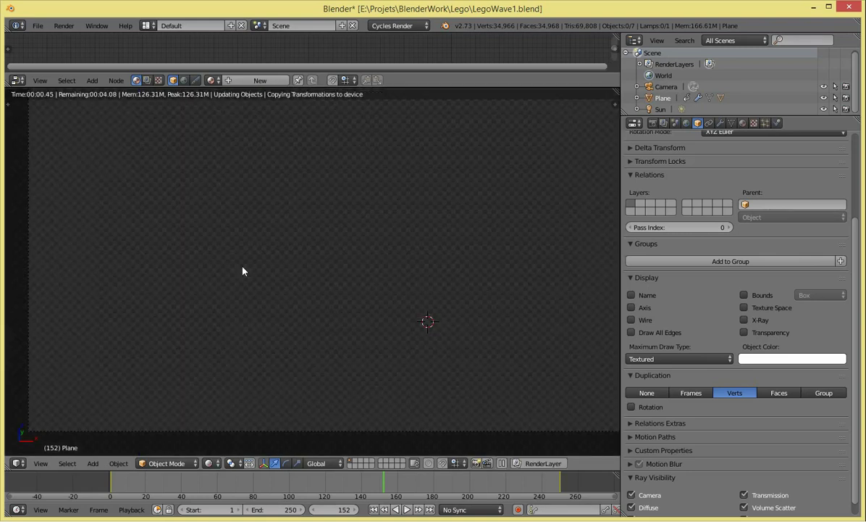
{"action": "scroll", "coordinate": [290, 260], "scroll_direction": "down", "scroll_amount": 5}
{"action": "key", "text": "shift+z"}
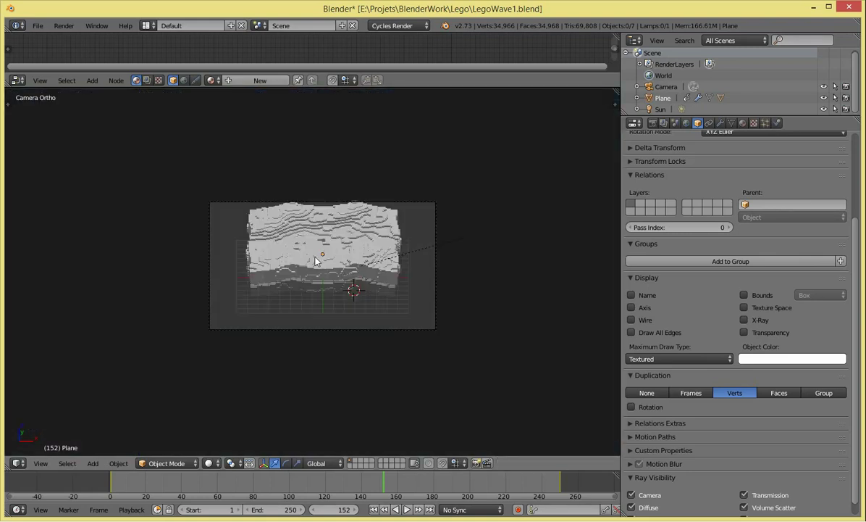
Step: Box-select the camera, sun and nearby objects from the right side view
{"action": "key", "text": "KP_3"}
{"action": "scroll", "coordinate": [297, 254], "scroll_direction": "down", "scroll_amount": 2}
{"action": "right_click", "coordinate": [226, 176]}
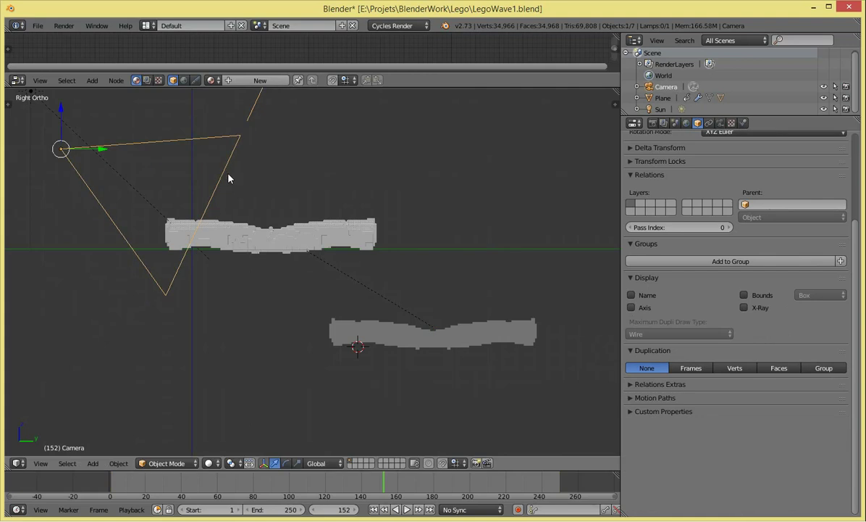
{"action": "scroll", "coordinate": [228, 178], "scroll_direction": "down", "scroll_amount": 3}
{"action": "key", "text": "ctrl+b"}
{"action": "left_click_drag", "start_coordinate": [232, 192], "coordinate": [393, 399]}
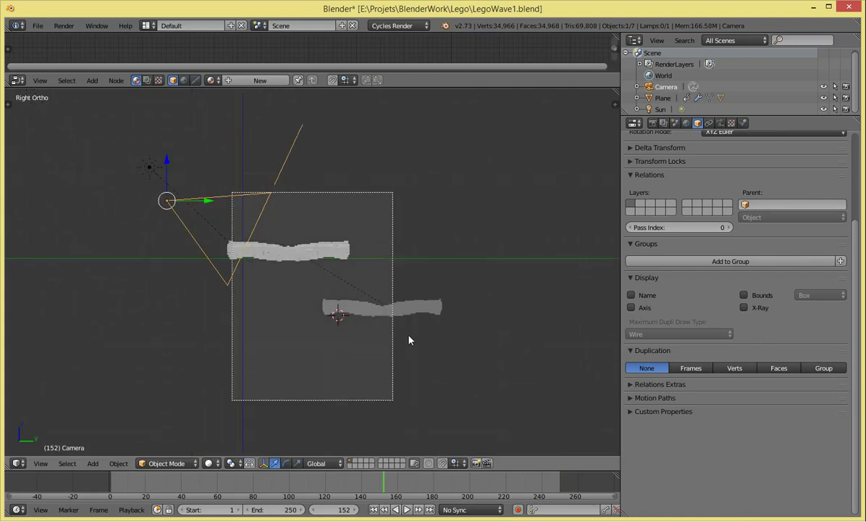
{"action": "key", "text": "shift+z"}
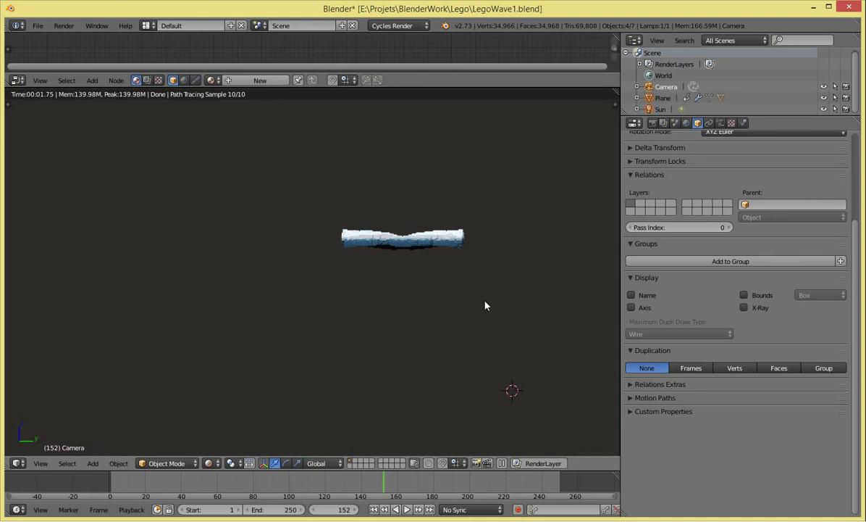
{"action": "key", "text": "shift+z"}
Step: Move the camera and sun along global Z, checking the framing in the rendered camera view
{"action": "key", "text": "KP_3"}
{"action": "key", "text": "g"}
{"action": "key", "text": "z"}
{"action": "left_click", "coordinate": [436, 227]}
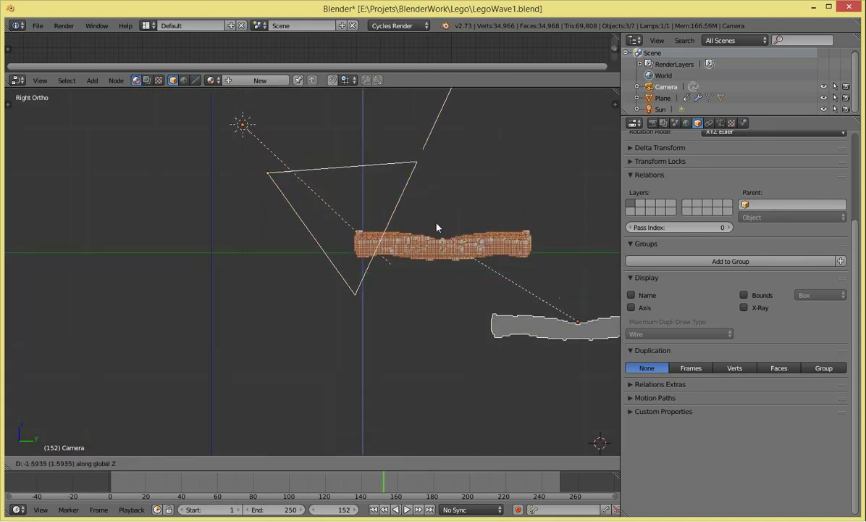
{"action": "key", "text": "shift+z"}
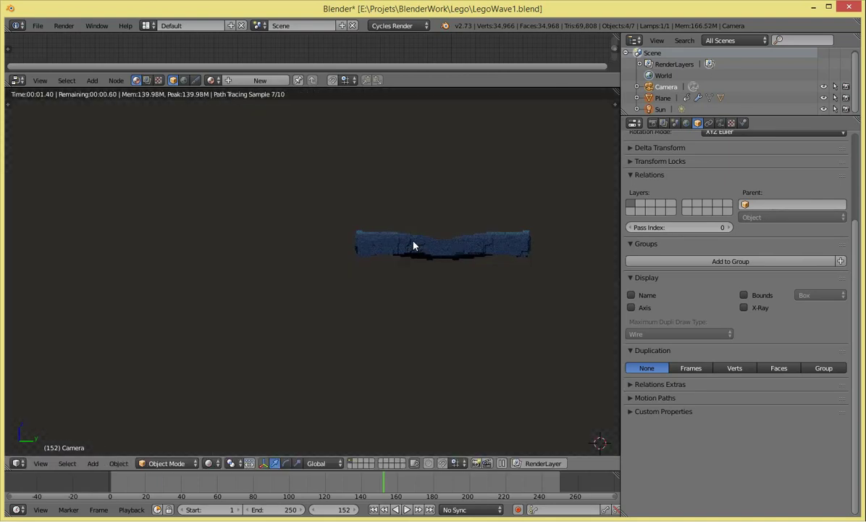
{"action": "key", "text": "shift+z"}
{"action": "key", "text": "KP_0"}
{"action": "key", "text": "shift+z"}
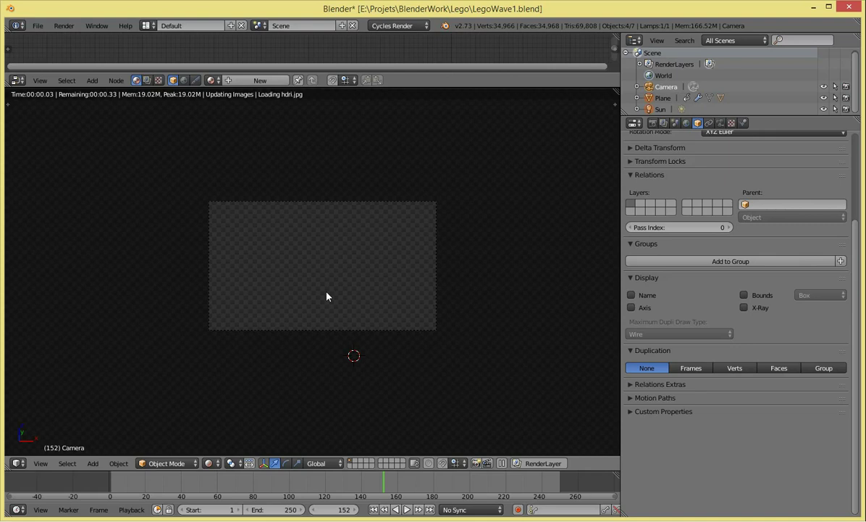
{"action": "key", "text": "g"}
{"action": "key", "text": "z"}
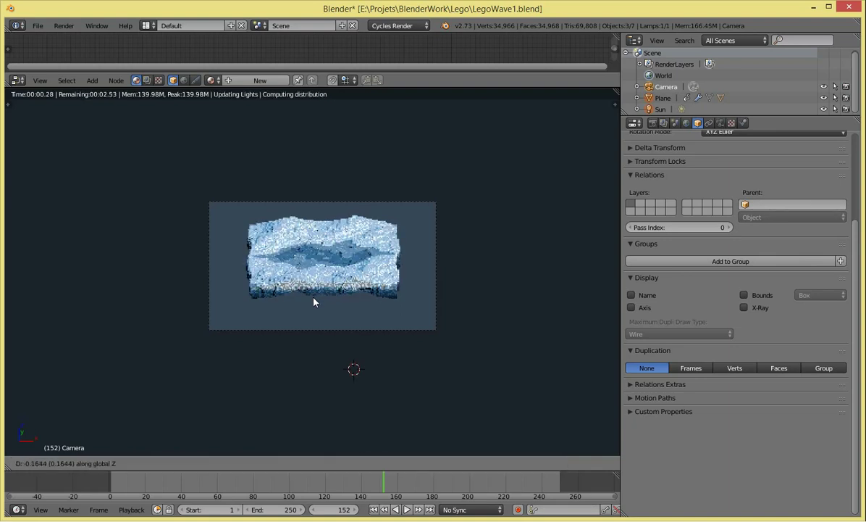
Step: Confirm the vertical shift, then scrub the timeline to frames 76, 91 and 118
{"action": "left_click", "coordinate": [308, 328]}
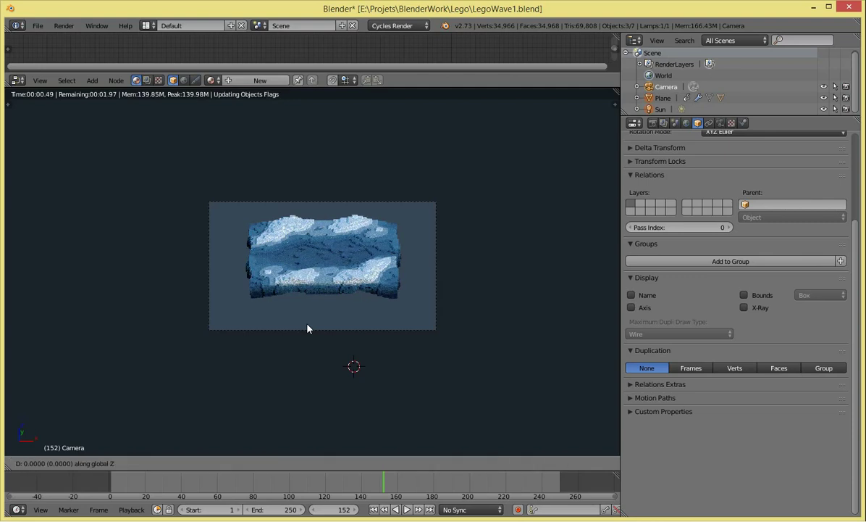
{"action": "scroll", "coordinate": [277, 444], "scroll_direction": "up", "scroll_amount": 3}
{"action": "left_click", "coordinate": [247, 481]}
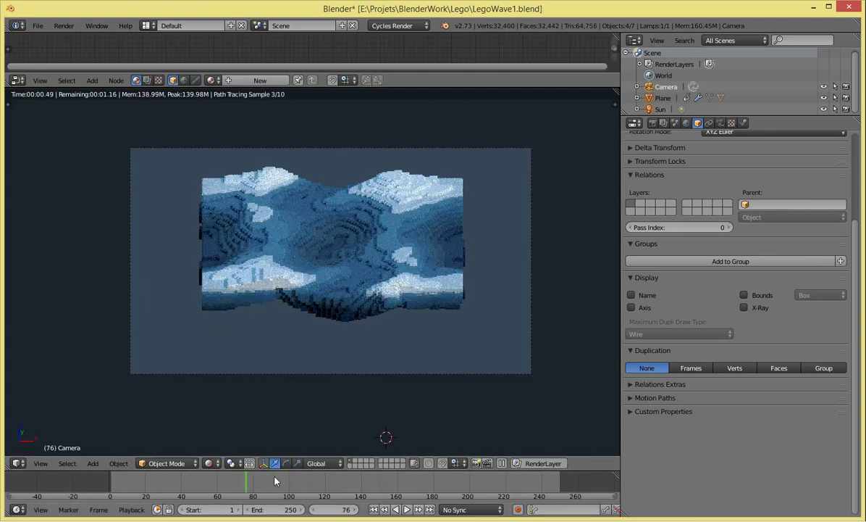
{"action": "left_click", "coordinate": [273, 480]}
{"action": "left_click", "coordinate": [322, 479]}
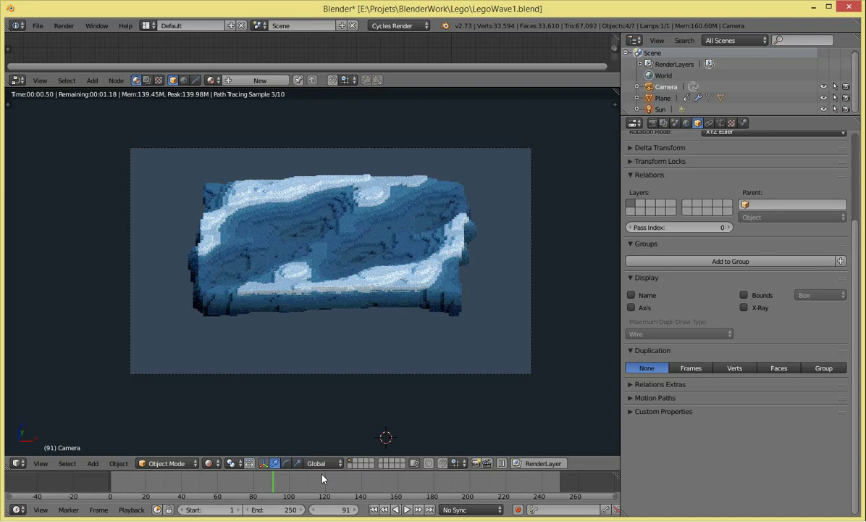
{"action": "scroll", "coordinate": [332, 304], "scroll_direction": "up", "scroll_amount": 2}
{"action": "scroll", "coordinate": [366, 310], "scroll_direction": "up", "scroll_amount": 4}
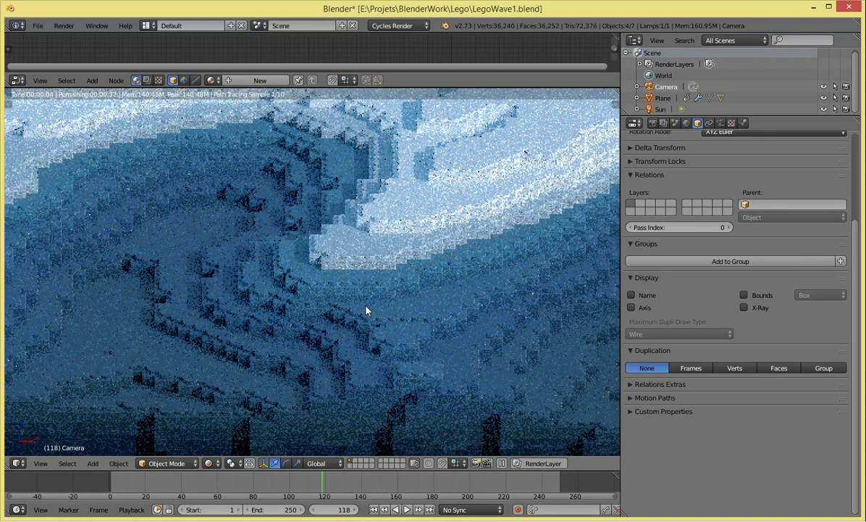
Step: In solid top view, select the wave Plane and apply its scale with Ctrl+A
{"action": "key", "text": "shift+z"}
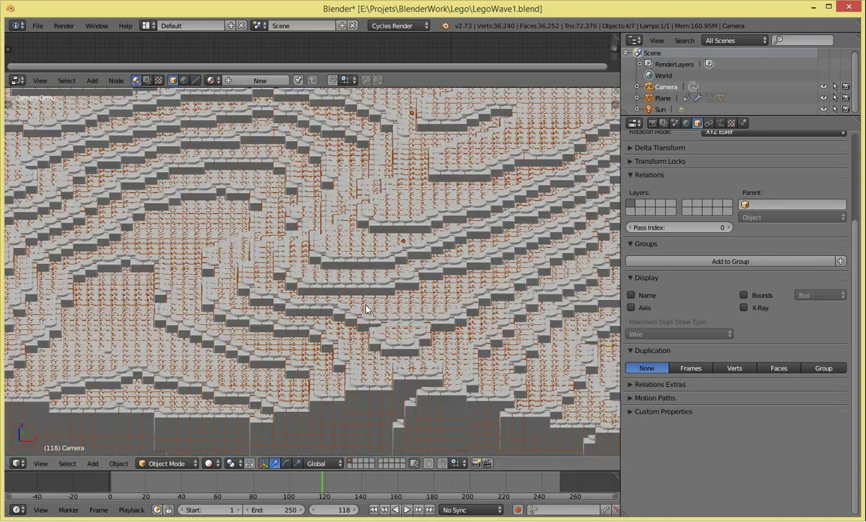
{"action": "key", "text": "KP_7"}
{"action": "scroll", "coordinate": [322, 193], "scroll_direction": "up", "scroll_amount": 2}
{"action": "scroll", "coordinate": [323, 193], "scroll_direction": "down", "scroll_amount": 3}
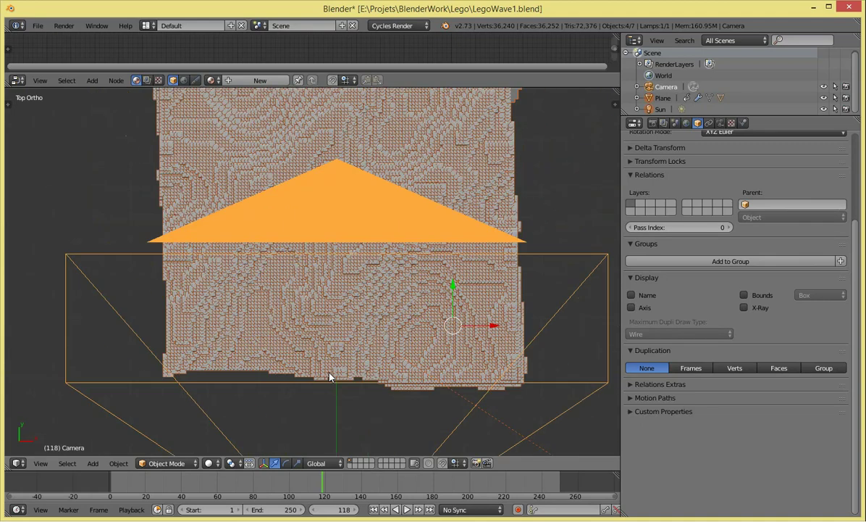
{"action": "middle_click_drag", "start_coordinate": [316, 322], "coordinate": [404, 251]}
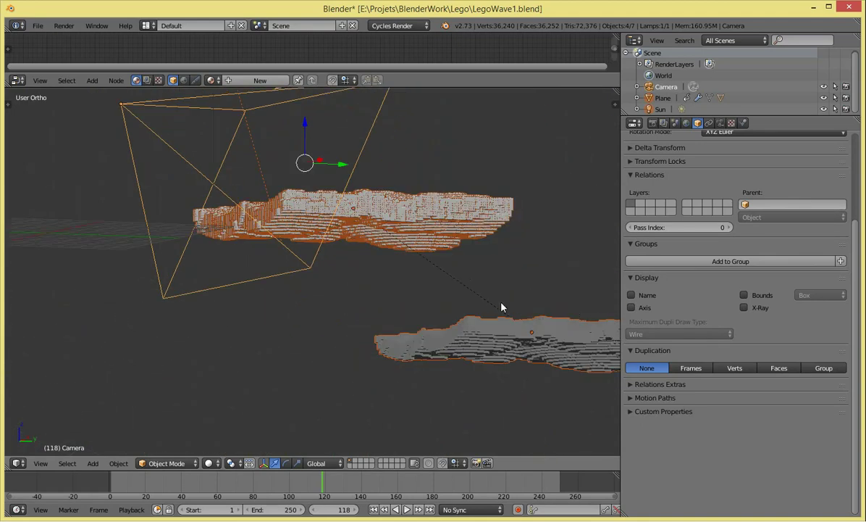
{"action": "right_click", "coordinate": [353, 241], "text": "shift"}
{"action": "key", "text": "a"}
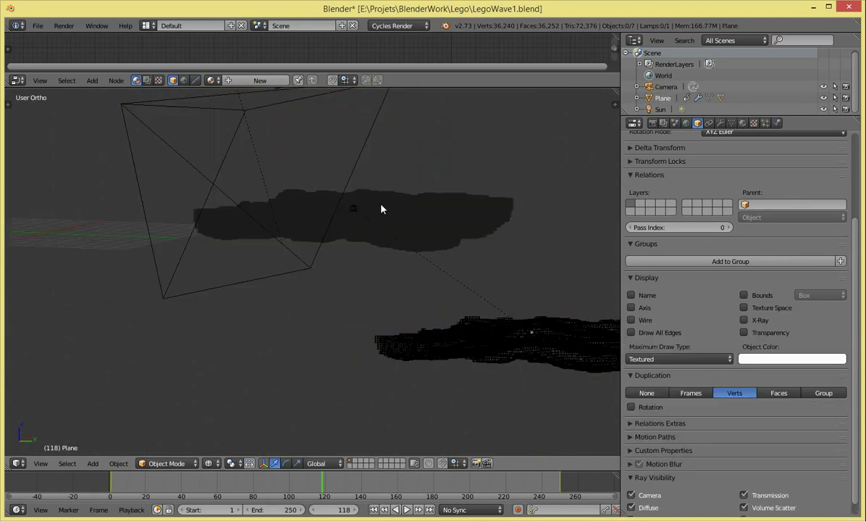
{"action": "right_click", "coordinate": [427, 195]}
{"action": "key", "text": "ctrl+a"}
{"action": "left_click", "coordinate": [427, 194]}
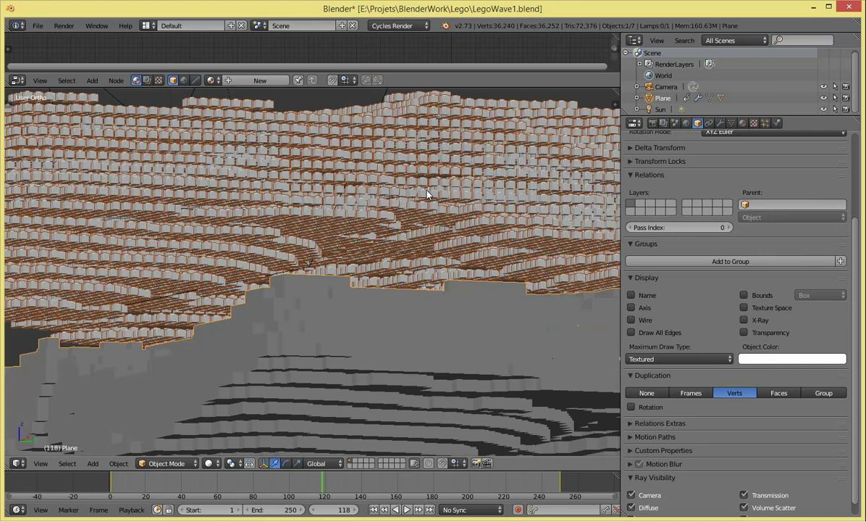
{"action": "key", "text": "a"}
Step: Orbit in close to inspect the enlarged, overlapping brick field
{"action": "middle_click_drag", "start_coordinate": [426, 194], "coordinate": [465, 290]}
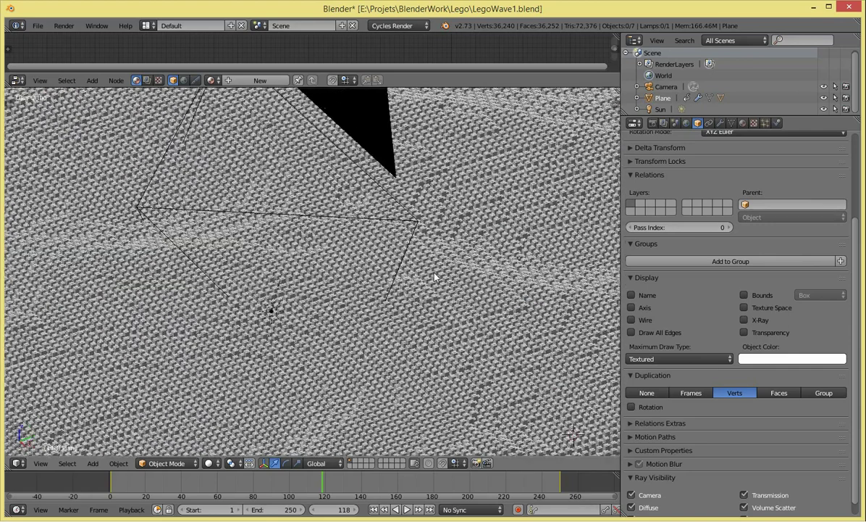
{"action": "scroll", "coordinate": [465, 290], "scroll_direction": "up", "scroll_amount": 3}
{"action": "scroll", "coordinate": [461, 294], "scroll_direction": "up", "scroll_amount": 3}
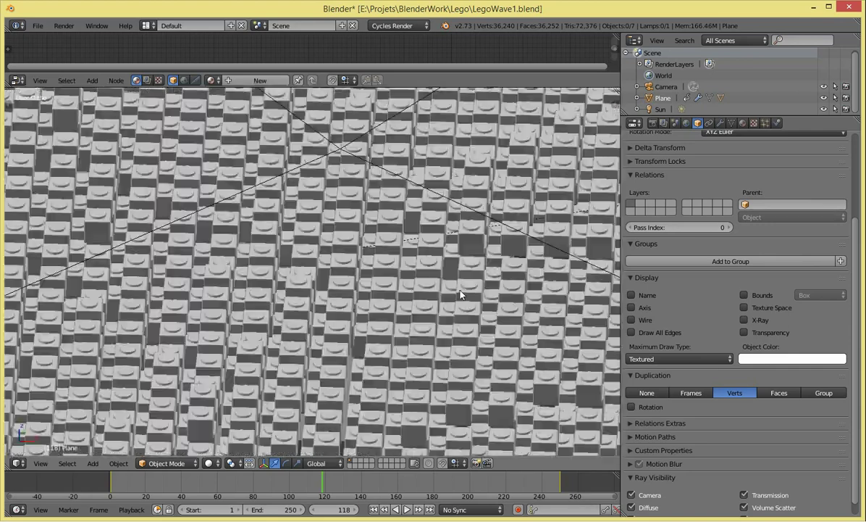
{"action": "right_click", "coordinate": [461, 293]}
{"action": "key", "text": "a"}
Step: Orbit over the wave terrain and select the Plane, then the single Lego brick
{"action": "key", "text": "KP_7"}
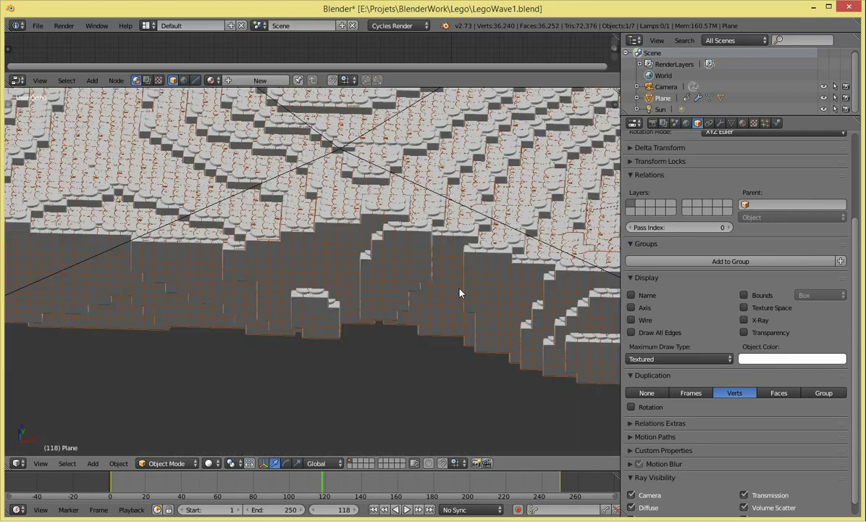
{"action": "scroll", "coordinate": [427, 304], "scroll_direction": "down", "scroll_amount": 3}
{"action": "scroll", "coordinate": [399, 275], "scroll_direction": "down", "scroll_amount": 2}
{"action": "scroll", "coordinate": [381, 178], "scroll_direction": "down", "scroll_amount": 5}
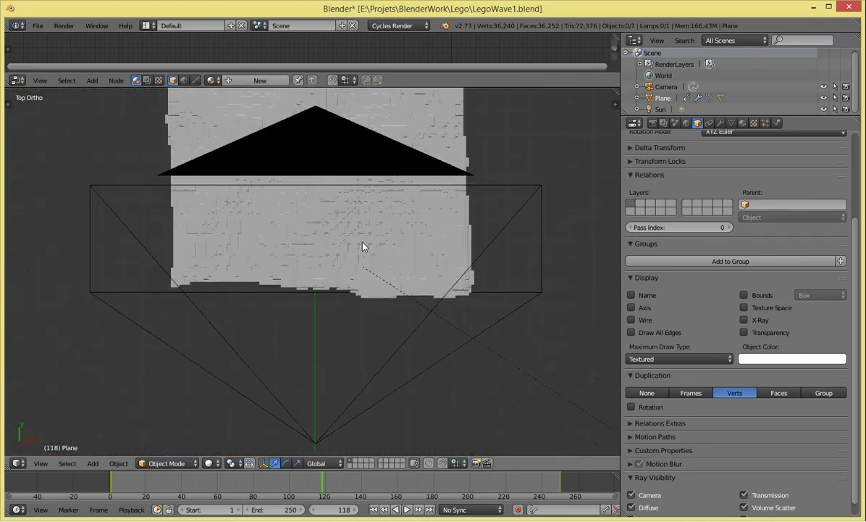
{"action": "mouse_move", "coordinate": [364, 245]}
{"action": "middle_mouse_down"}
{"action": "mouse_move", "coordinate": [443, 170]}
{"action": "mouse_move", "coordinate": [333, 193]}
{"action": "mouse_move", "coordinate": [586, 78]}
{"action": "middle_mouse_up"}
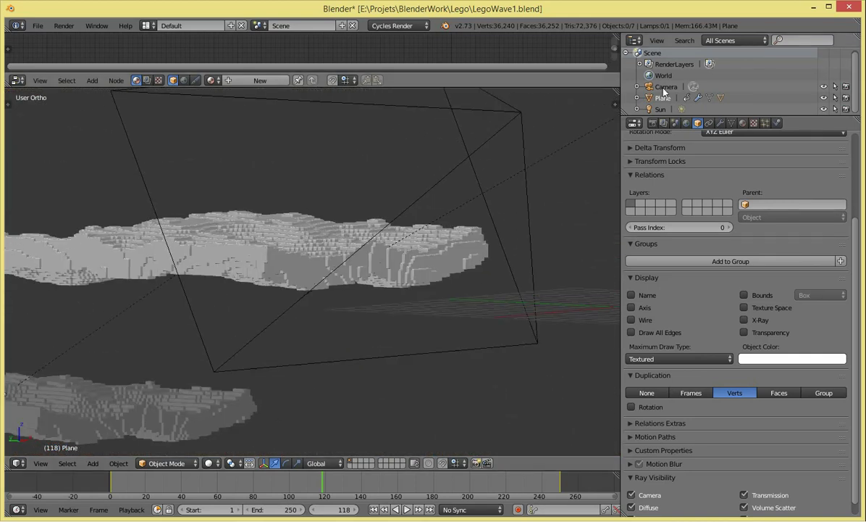
{"action": "middle_click_drag", "start_coordinate": [434, 159], "coordinate": [379, 217]}
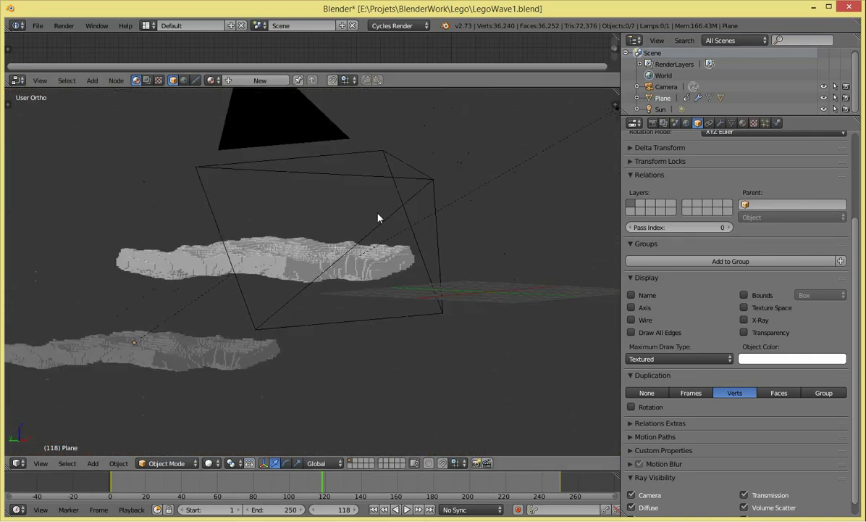
{"action": "mouse_move", "coordinate": [263, 373]}
{"action": "middle_mouse_down"}
{"action": "mouse_move", "coordinate": [303, 387]}
{"action": "mouse_move", "coordinate": [203, 311]}
{"action": "middle_mouse_up"}
{"action": "scroll", "coordinate": [202, 311], "scroll_direction": "up", "scroll_amount": 3}
{"action": "right_click", "coordinate": [202, 265]}
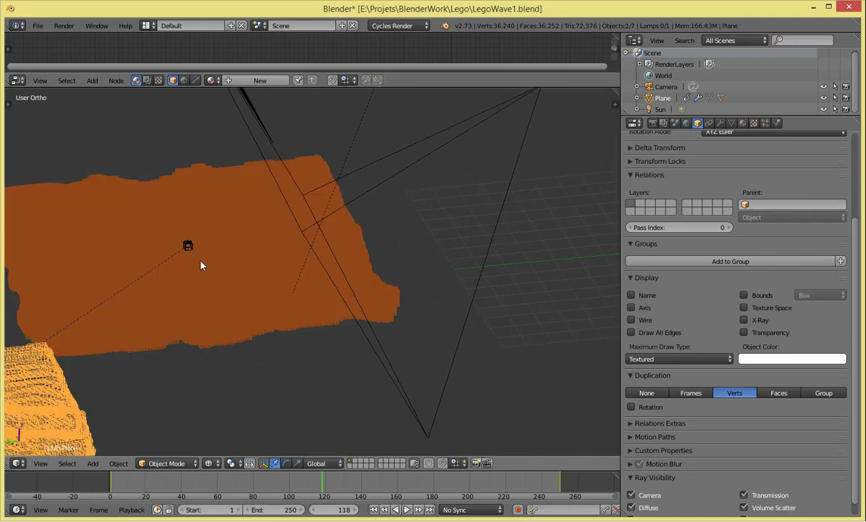
{"action": "right_click", "coordinate": [188, 247]}
Step: Find the camera from the top view, select it and hide it with H
{"action": "key", "text": "KP_7"}
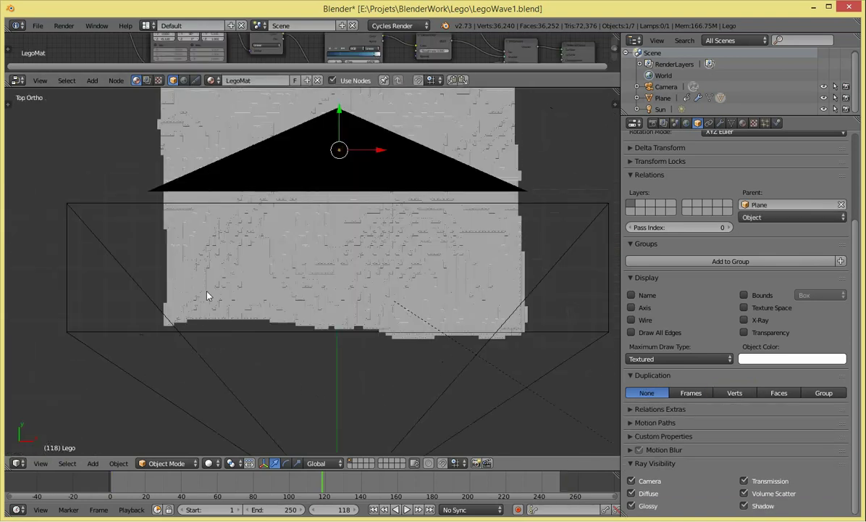
{"action": "scroll", "coordinate": [232, 234], "scroll_direction": "up", "scroll_amount": 3}
{"action": "middle_click_drag", "start_coordinate": [249, 255], "coordinate": [217, 415], "text": "shift"}
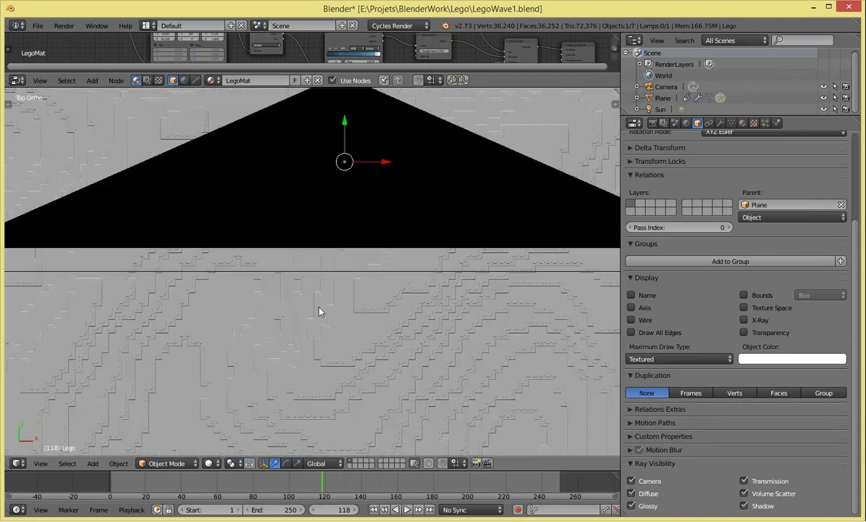
{"action": "scroll", "coordinate": [319, 311], "scroll_direction": "down", "scroll_amount": 2}
{"action": "middle_click_drag", "start_coordinate": [340, 200], "coordinate": [341, 272], "text": "shift"}
{"action": "scroll", "coordinate": [340, 272], "scroll_direction": "up", "scroll_amount": 4}
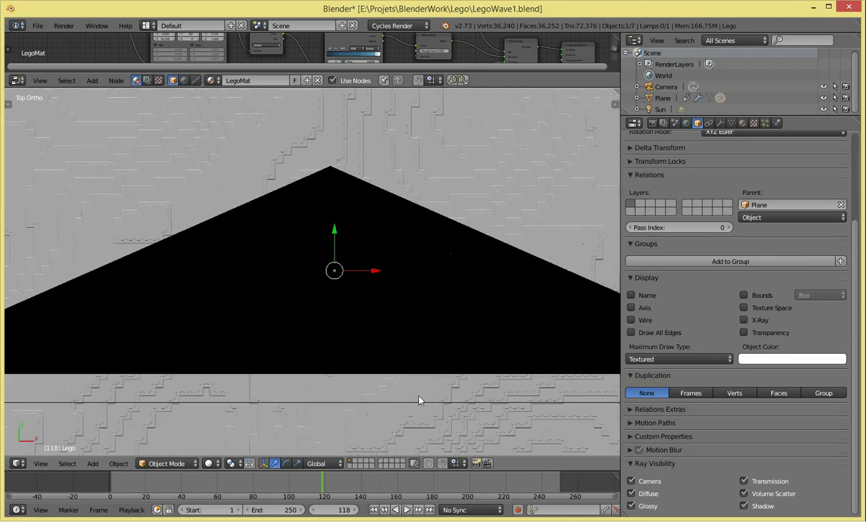
{"action": "right_click", "coordinate": [425, 356]}
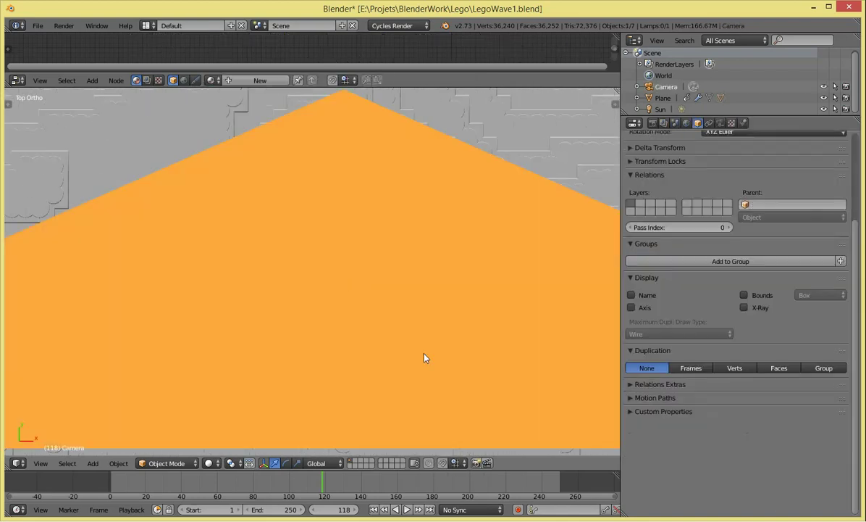
{"action": "middle_click_drag", "start_coordinate": [426, 355], "coordinate": [316, 298]}
{"action": "scroll", "coordinate": [316, 299], "scroll_direction": "down", "scroll_amount": 3}
{"action": "mouse_move", "coordinate": [324, 258]}
{"action": "middle_mouse_down"}
{"action": "mouse_move", "coordinate": [344, 199]}
{"action": "mouse_move", "coordinate": [321, 234]}
{"action": "mouse_move", "coordinate": [352, 191]}
{"action": "mouse_move", "coordinate": [318, 251]}
{"action": "middle_mouse_up"}
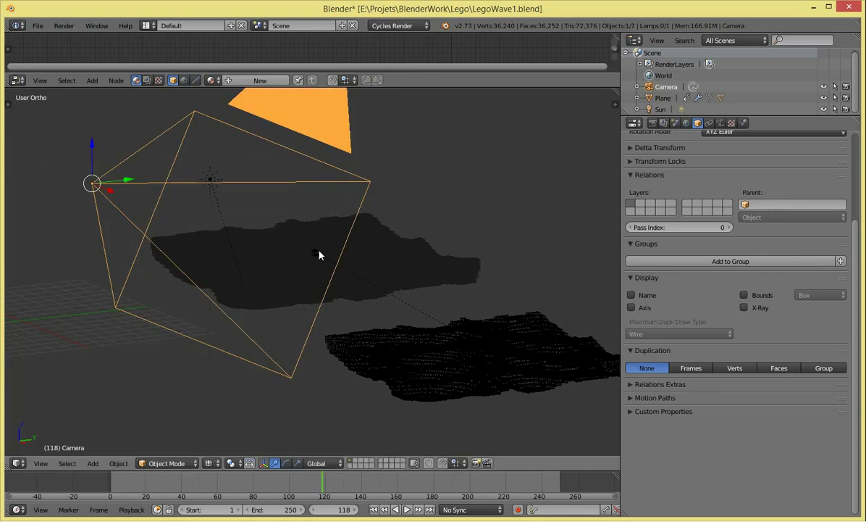
{"action": "key", "text": "h"}
{"action": "key", "text": "a"}
Step: Select the Lego brick and scale it down twice to 0.6674 so bricks tile neatly
{"action": "right_click", "coordinate": [312, 255]}
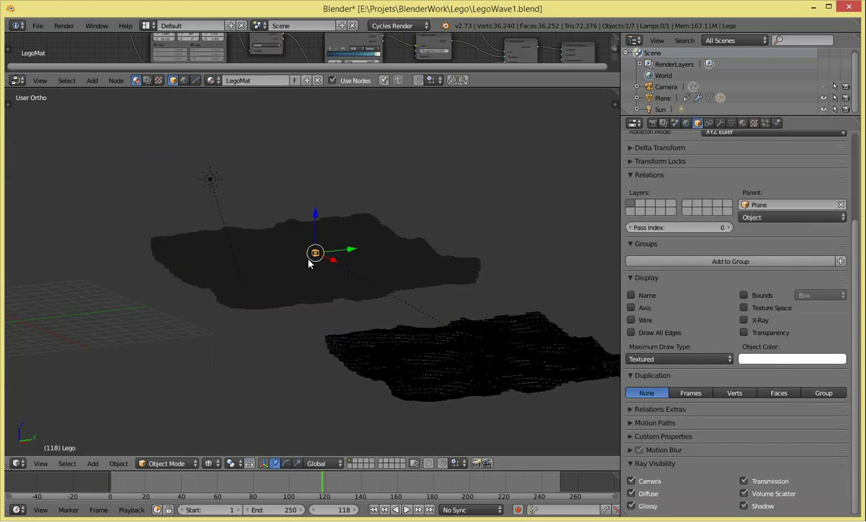
{"action": "key", "text": "KP_7"}
{"action": "scroll", "coordinate": [308, 263], "scroll_direction": "up", "scroll_amount": 4}
{"action": "scroll", "coordinate": [364, 209], "scroll_direction": "up", "scroll_amount": 3}
{"action": "scroll", "coordinate": [443, 315], "scroll_direction": "up", "scroll_amount": 3}
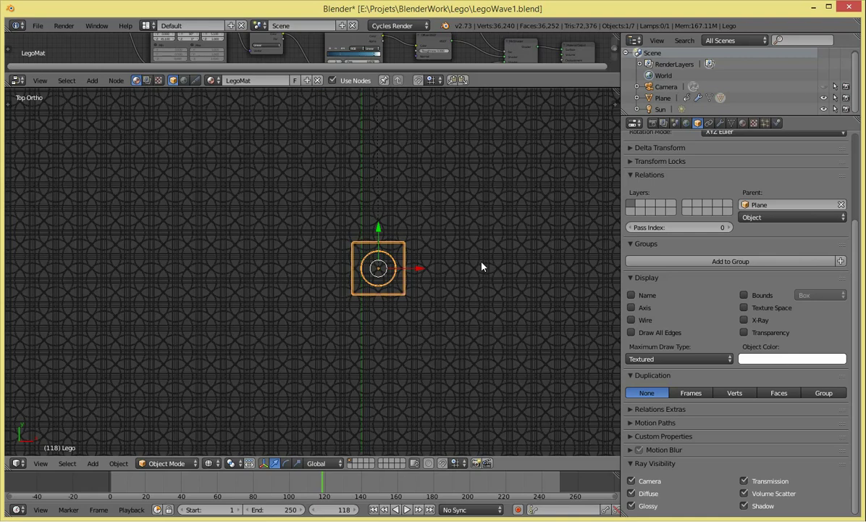
{"action": "scroll", "coordinate": [399, 285], "scroll_direction": "up", "scroll_amount": 3}
{"action": "key", "text": "s"}
{"action": "left_click", "coordinate": [416, 311]}
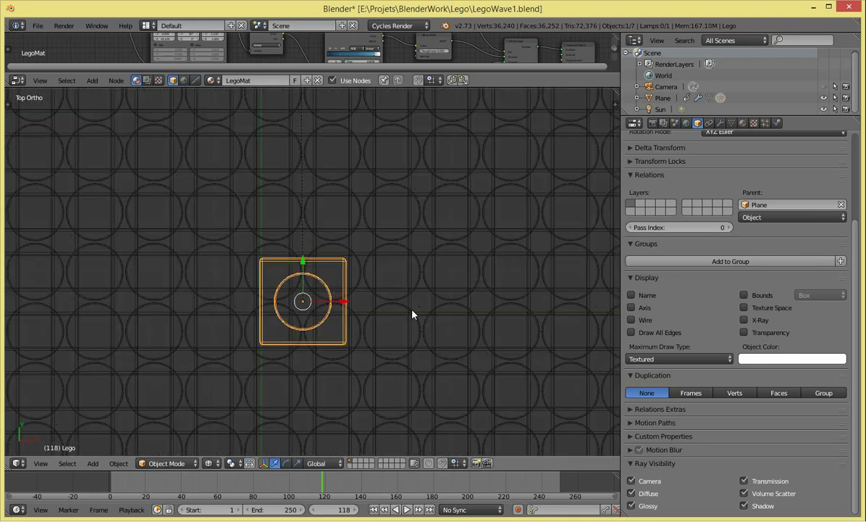
{"action": "key", "text": "s"}
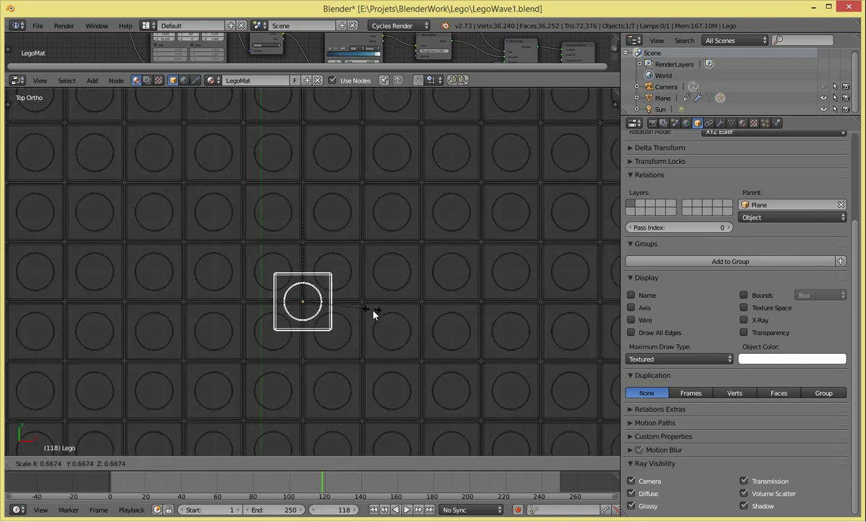
{"action": "left_click", "coordinate": [374, 313]}
{"action": "mouse_move", "coordinate": [373, 330]}
{"action": "middle_mouse_down"}
{"action": "mouse_move", "coordinate": [252, 299]}
{"action": "mouse_move", "coordinate": [254, 269]}
{"action": "mouse_move", "coordinate": [257, 277]}
{"action": "mouse_move", "coordinate": [271, 273]}
{"action": "middle_mouse_up"}
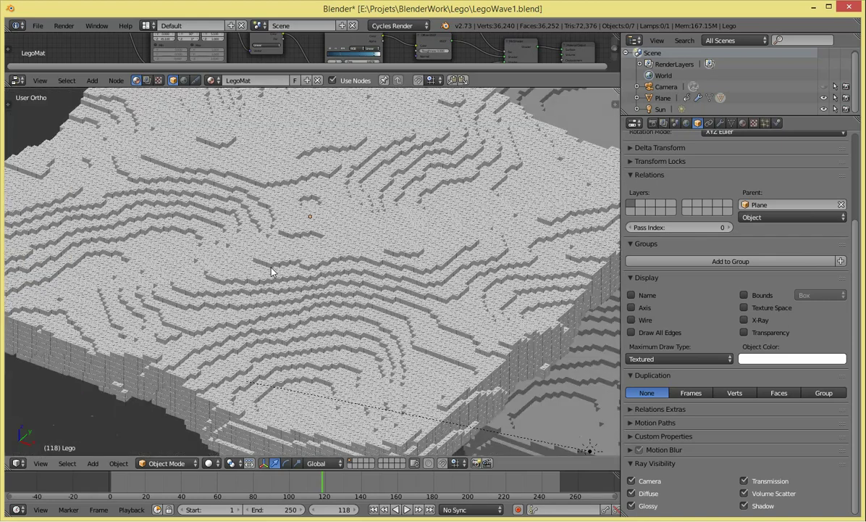
{"action": "scroll", "coordinate": [271, 273], "scroll_direction": "up", "scroll_amount": 2}
{"action": "scroll", "coordinate": [282, 270], "scroll_direction": "up", "scroll_amount": 2}
Step: Switch to rendered shading, zoom out, and scrub to frames 68, 97 and 104
{"action": "key", "text": "shift+z"}
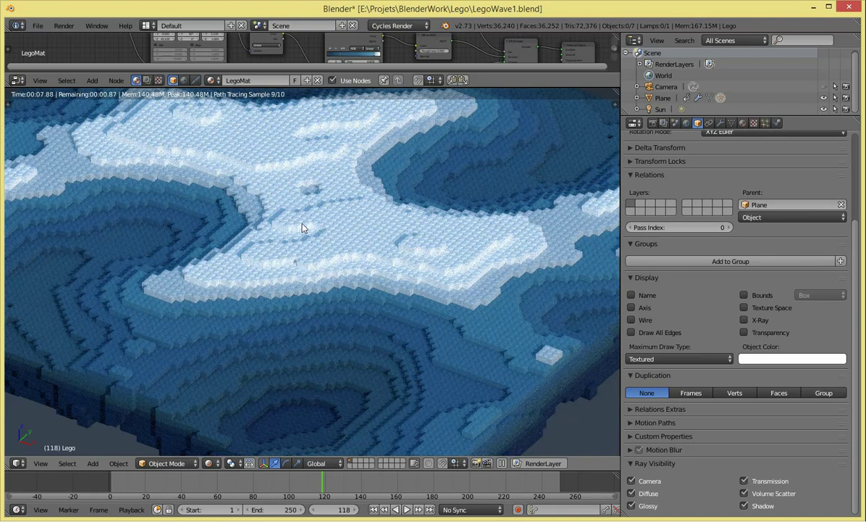
{"action": "scroll", "coordinate": [302, 228], "scroll_direction": "down", "scroll_amount": 5}
{"action": "left_click", "coordinate": [232, 485]}
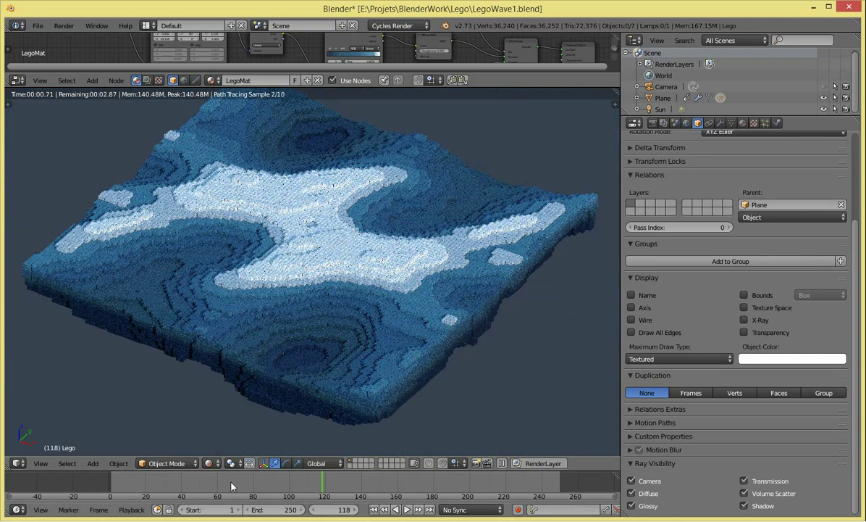
{"action": "left_click", "coordinate": [284, 485]}
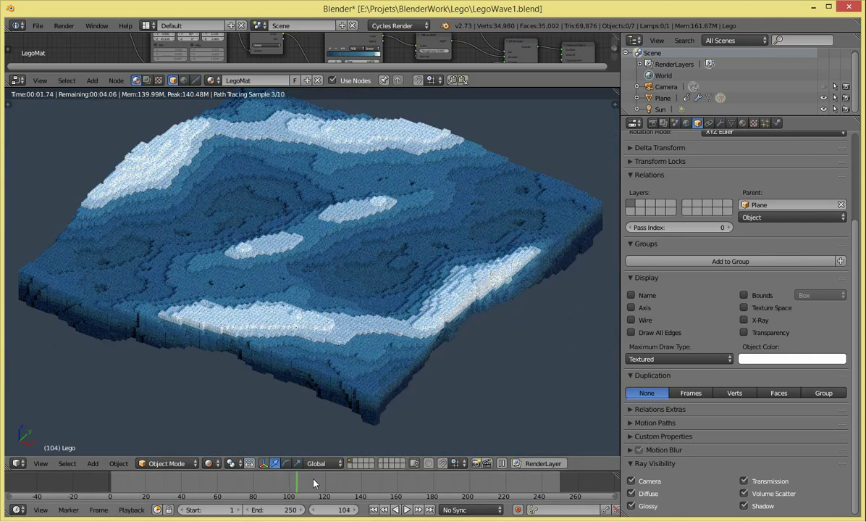
{"action": "left_click", "coordinate": [297, 484]}
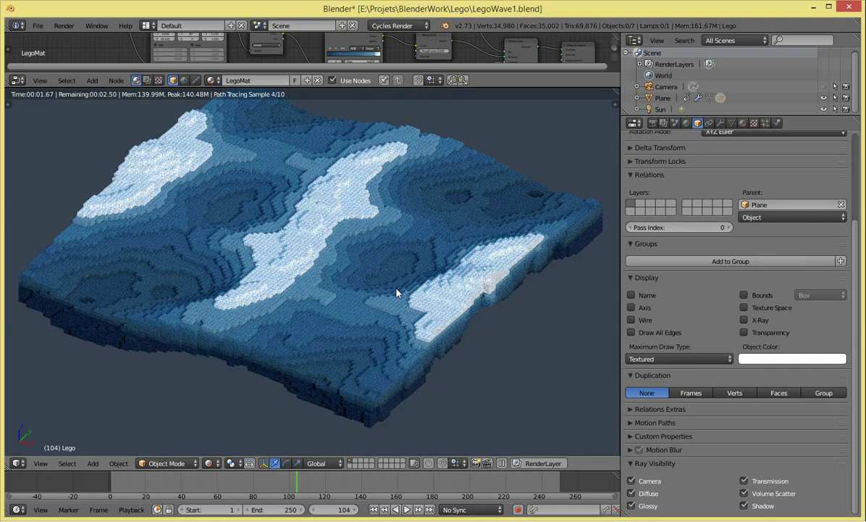